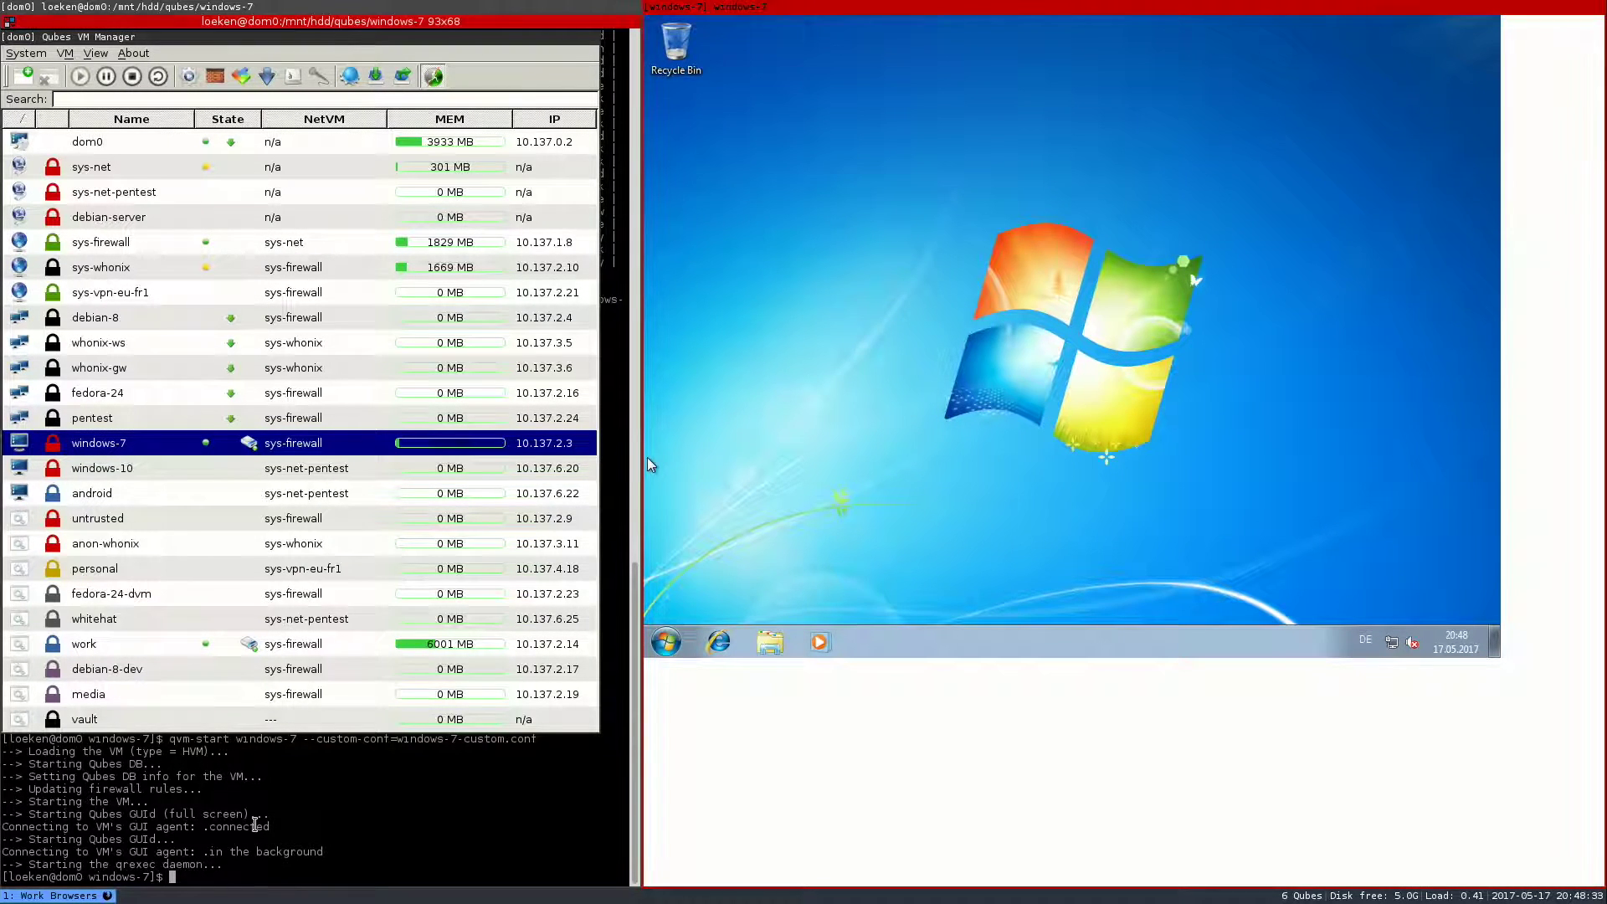
- Clear the dom0 terminal and close the Qubes VM Manager
{"action": "key", "text": "ctrl+l"}
{"action": "left_click", "coordinate": [240, 292]}
{"action": "key", "text": "alt+F4"}
- Open /etc/qubes/guid.conf in nano with sudo
{"action": "type", "text": "sudo nano /etc/eth"}
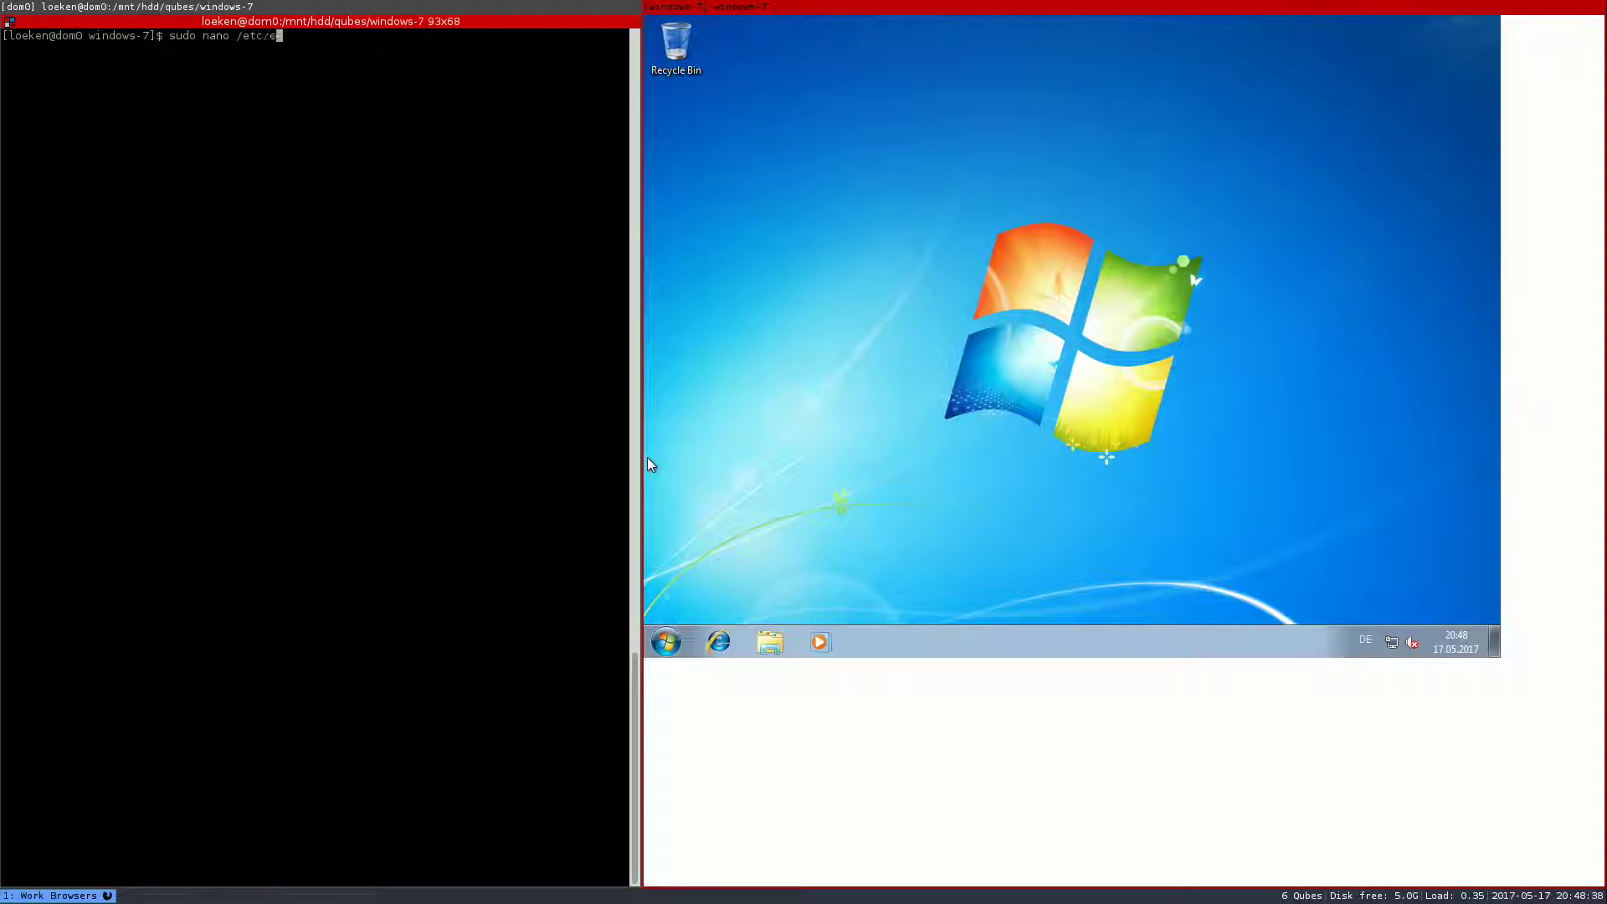
{"action": "key", "text": "Tab"}
{"action": "key", "text": "BackSpace"}
{"action": "key", "text": "BackSpace"}
{"action": "key", "text": "BackSpace"}
{"action": "key", "text": "BackSpace"}
{"action": "key", "text": "BackSpace"}
{"action": "key", "text": "BackSpace"}
{"action": "key", "text": "BackSpace"}
{"action": "key", "text": "BackSpace"}
{"action": "key", "text": "BackSpace"}
{"action": "key", "text": "BackSpace"}
{"action": "key", "text": "BackSpace"}
{"action": "type", "text": "qubes/guid.conf"}
{"action": "key", "text": "Return"}
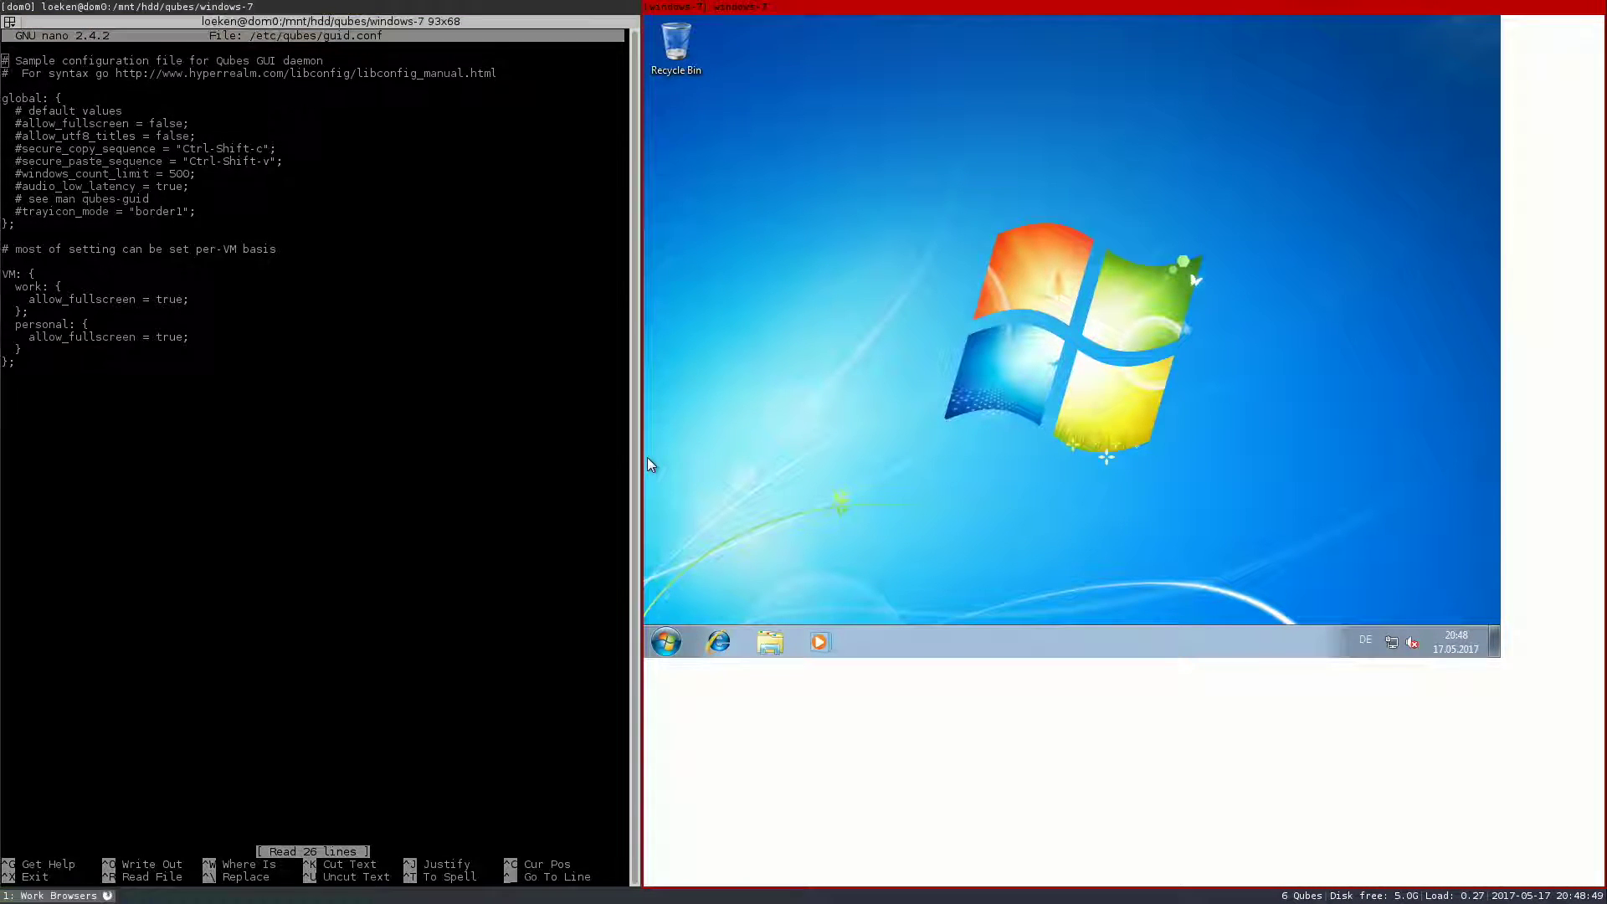
- Add 'allow_fullscreen = true;' to the VM block of guid.conf and exit nano
{"action": "key", "text": "Down"}
{"action": "key", "text": "Down"}
{"action": "key", "text": "Down"}
{"action": "key", "text": "Down"}
{"action": "key", "text": "Down"}
{"action": "key", "text": "Down"}
{"action": "key", "text": "Down"}
{"action": "key", "text": "Down"}
{"action": "key", "text": "Down"}
{"action": "key", "text": "Down"}
{"action": "key", "text": "Down"}
{"action": "key", "text": "Down"}
{"action": "key", "text": "Down"}
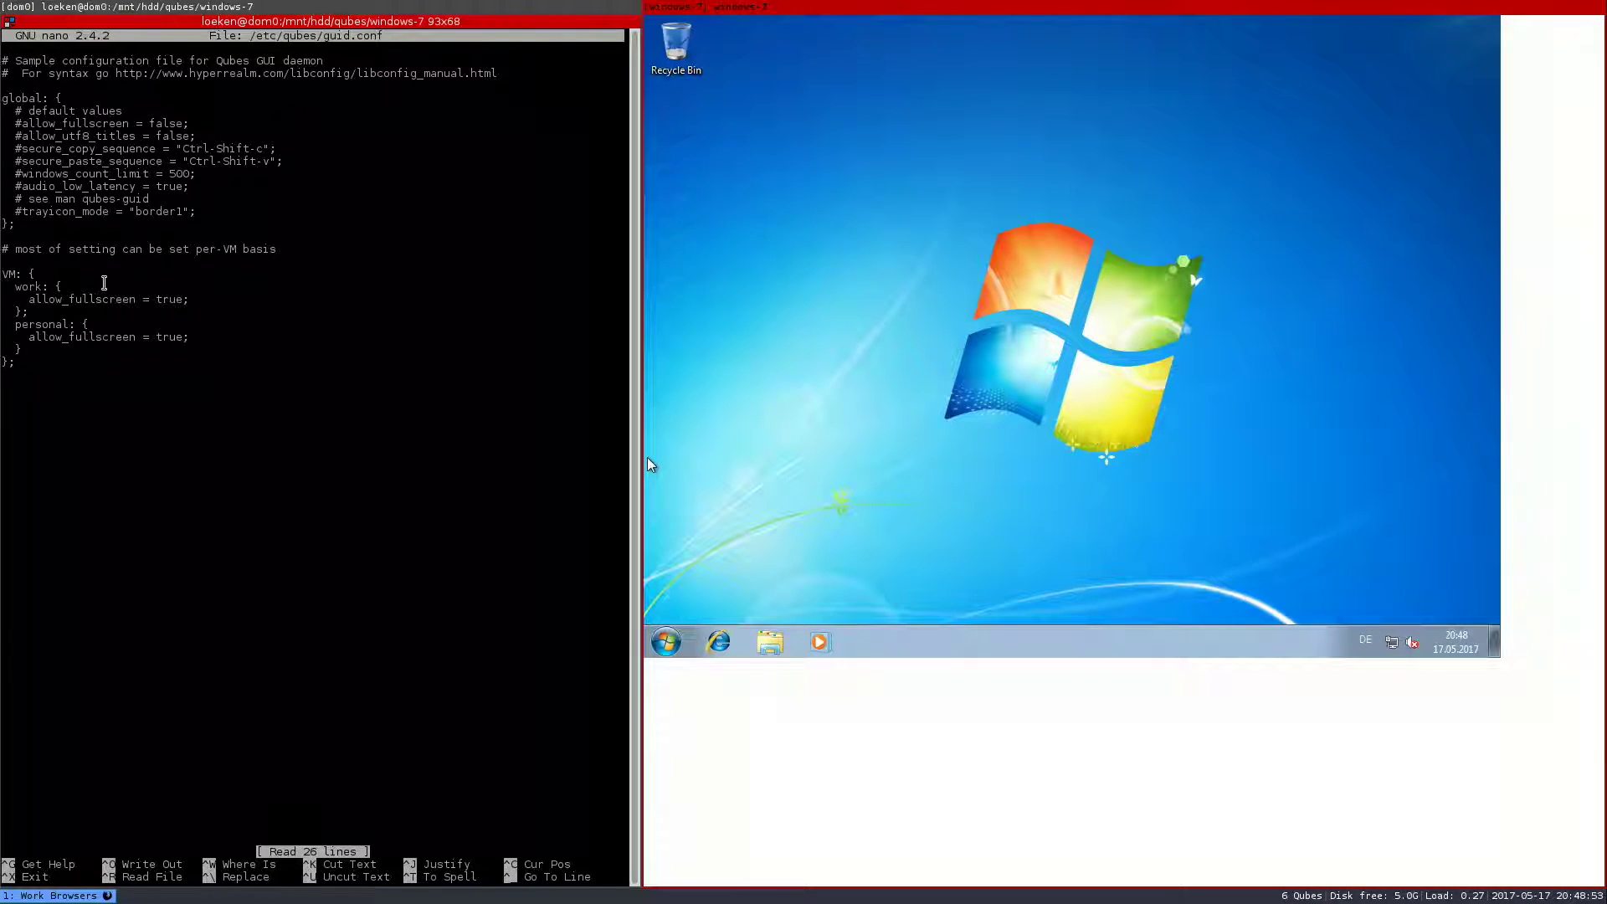
{"action": "mouse_move", "coordinate": [7, 286]}
{"action": "left_mouse_down"}
{"action": "mouse_move", "coordinate": [34, 306]}
{"action": "mouse_move", "coordinate": [2, 302]}
{"action": "mouse_move", "coordinate": [7, 285]}
{"action": "left_mouse_up"}
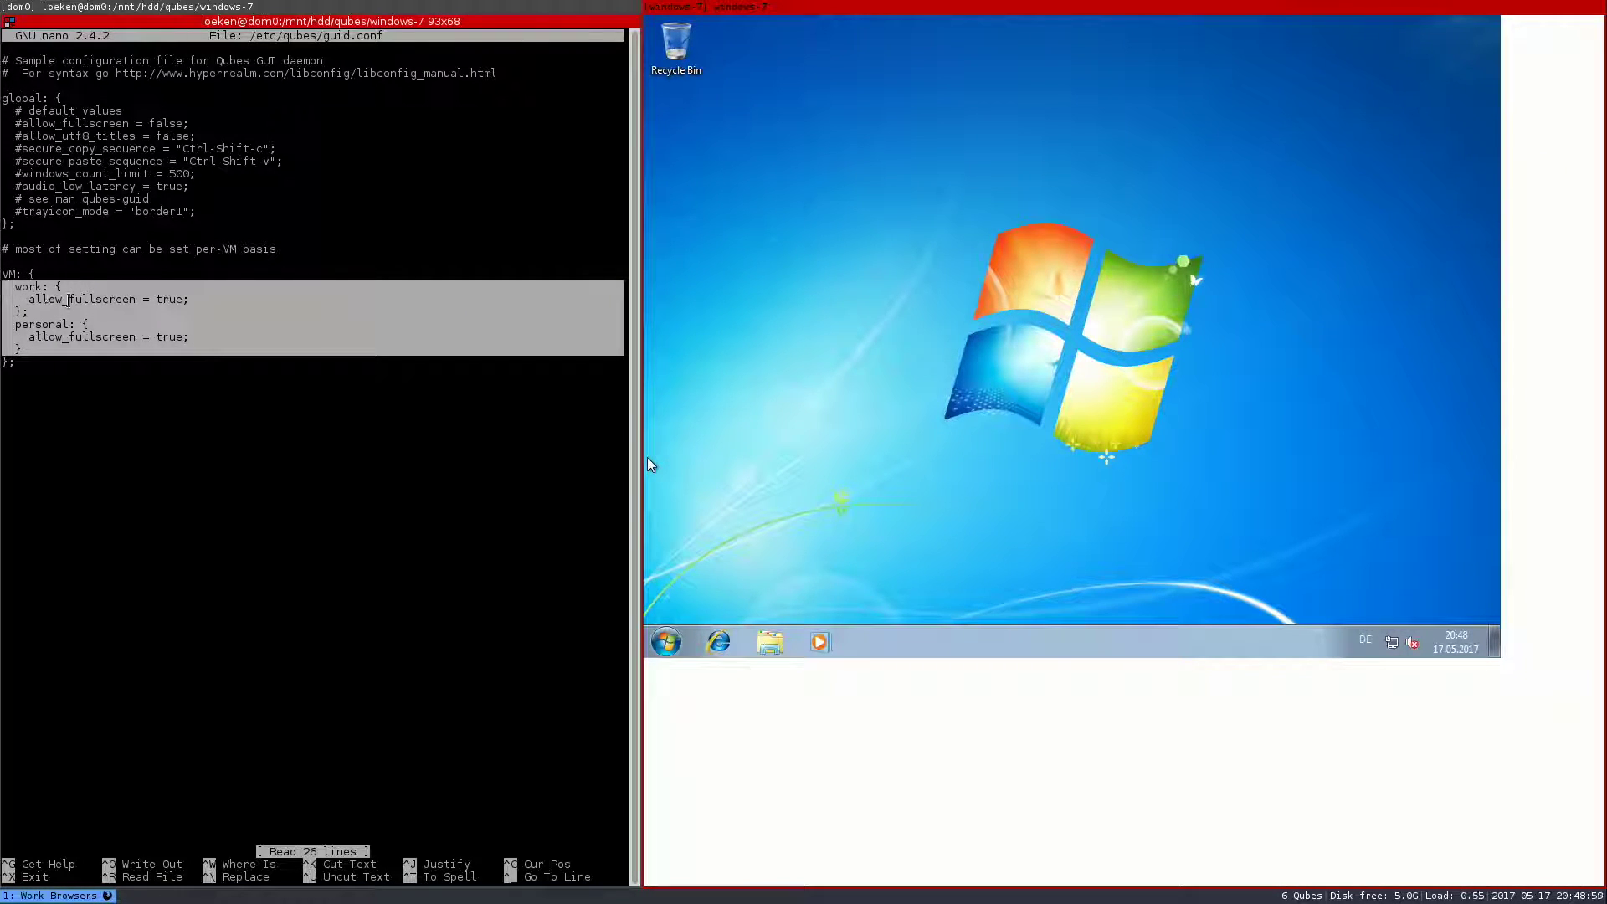
{"action": "key", "text": "Return"}
{"action": "type", "text": "allow_fullscreen = true;"}
{"action": "key", "text": "Down"}
{"action": "key", "text": "Down"}
{"action": "key", "text": "Down"}
{"action": "key", "text": "Down"}
{"action": "key", "text": "Down"}
{"action": "key", "text": "Down"}
{"action": "key", "text": "Up"}
{"action": "key", "text": "Up"}
{"action": "key", "text": "Up"}
{"action": "key", "text": "Up"}
{"action": "key", "text": "Up"}
{"action": "left_click_drag", "start_coordinate": [25, 371], "coordinate": [9, 300]}
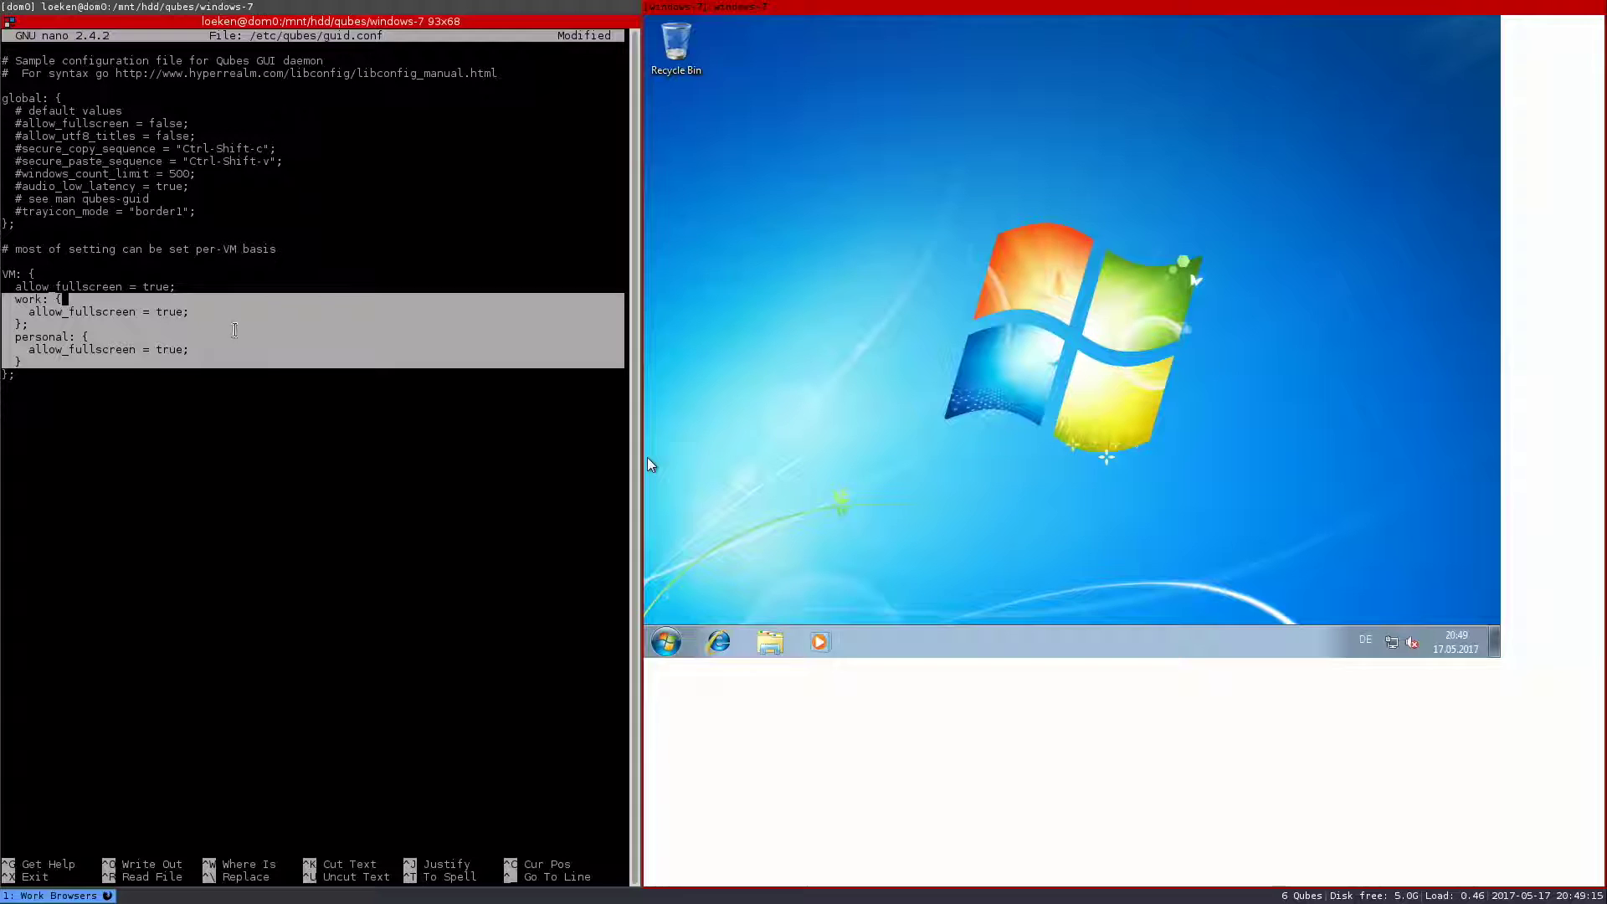
{"action": "key", "text": "ctrl+x"}
- Confirm saving guid.conf, dismiss the Windows Action Center notice, and open the Start menu search
{"action": "key", "text": "y"}
{"action": "key", "text": "Return"}
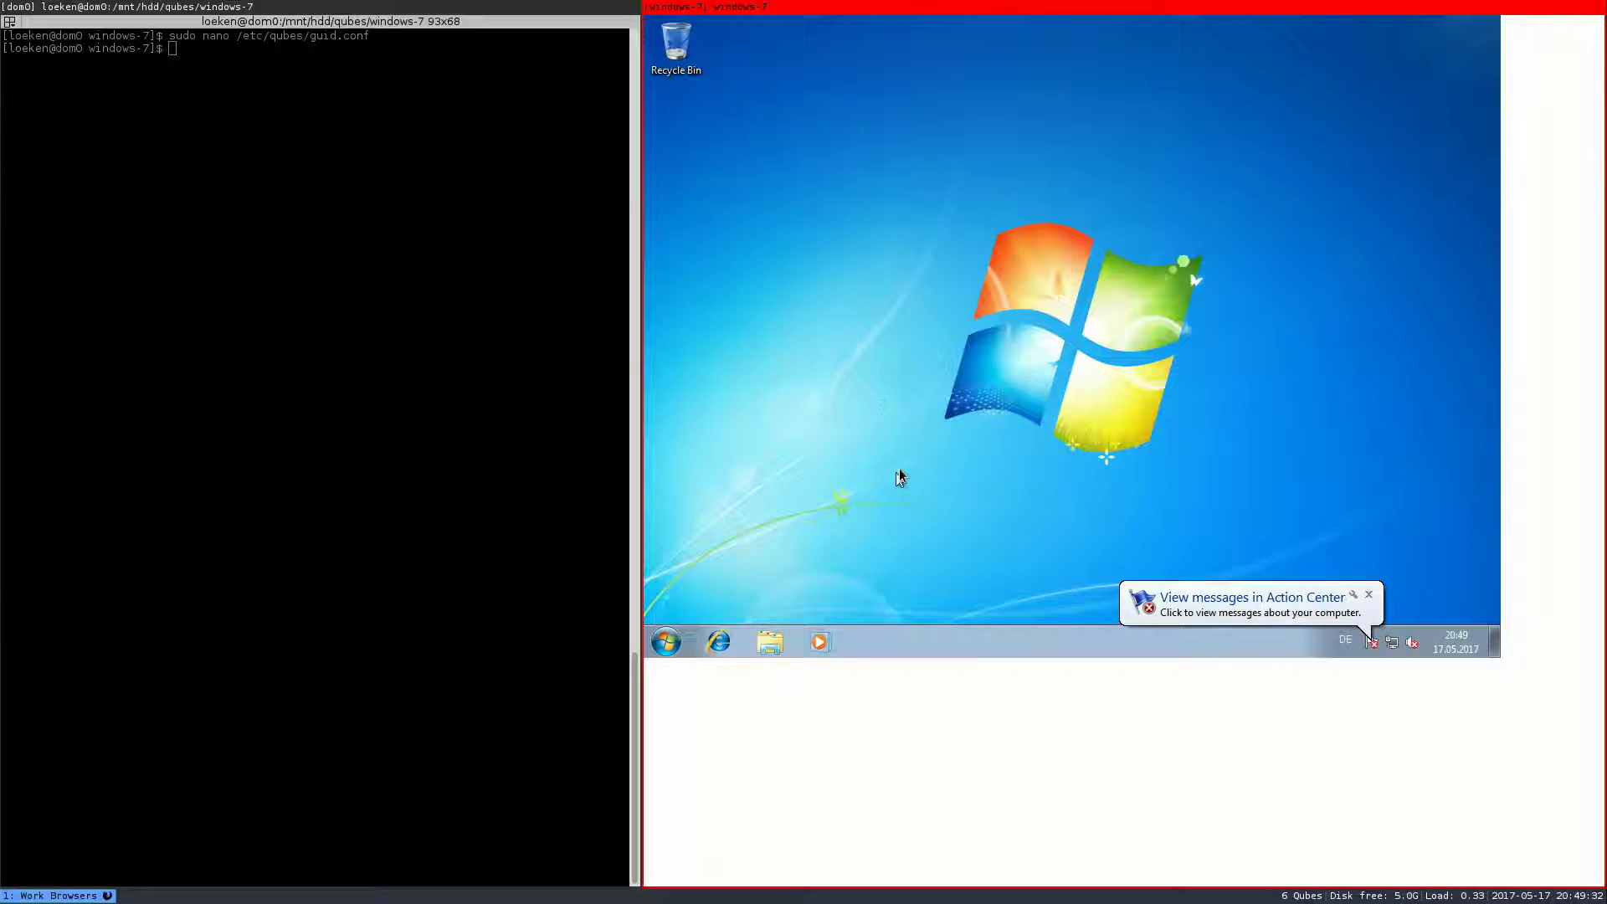
{"action": "left_click", "coordinate": [1371, 595]}
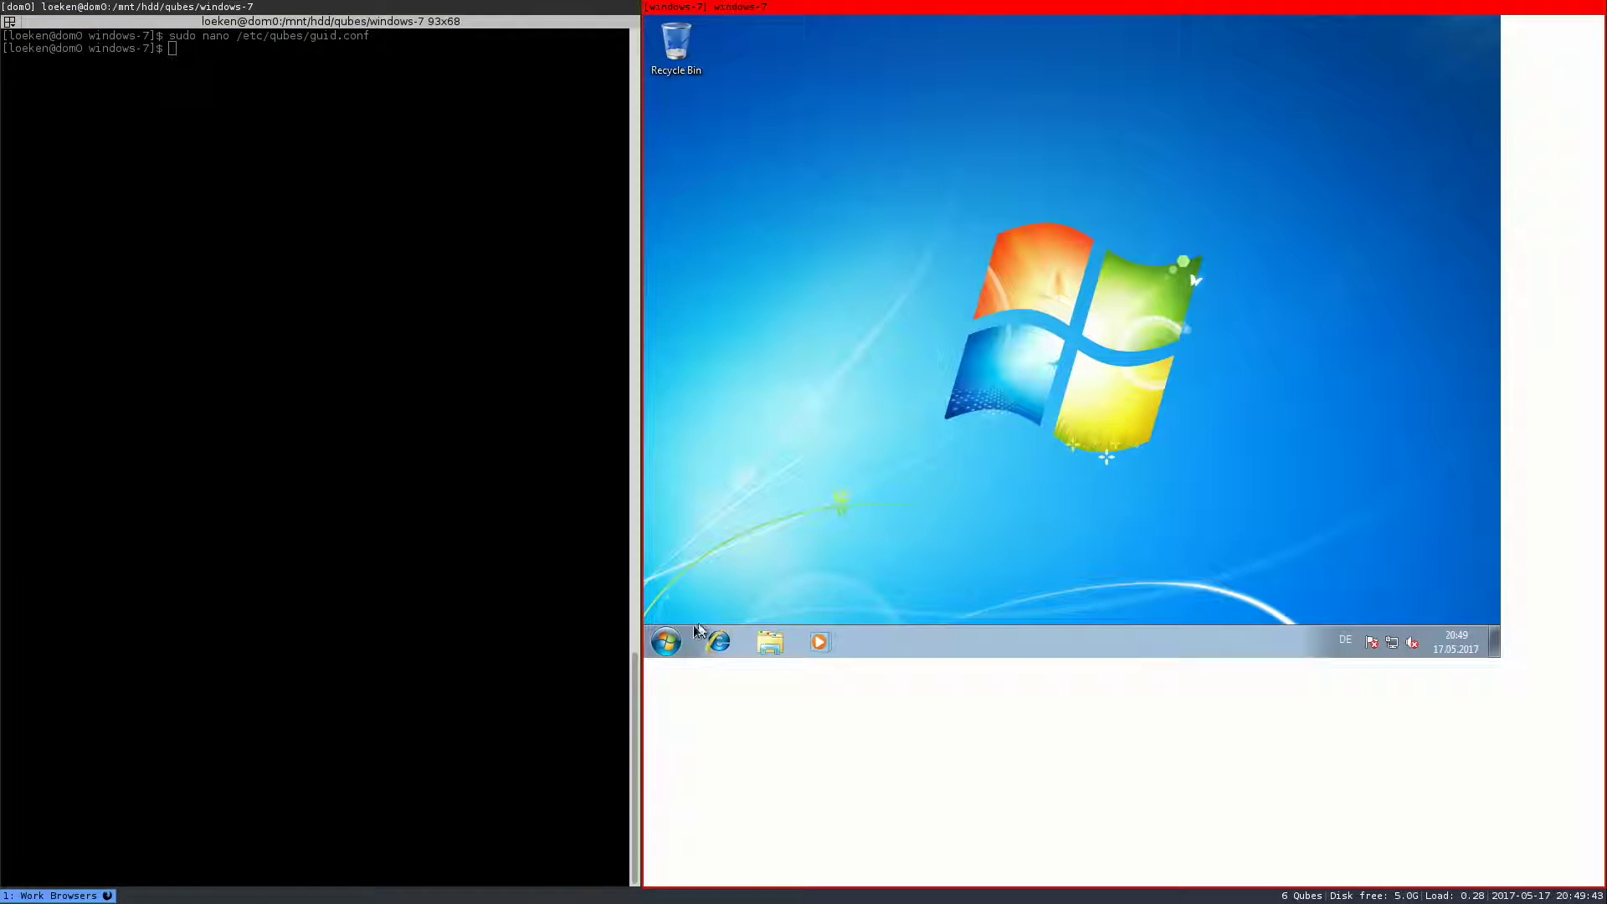
{"action": "left_click", "coordinate": [667, 644]}
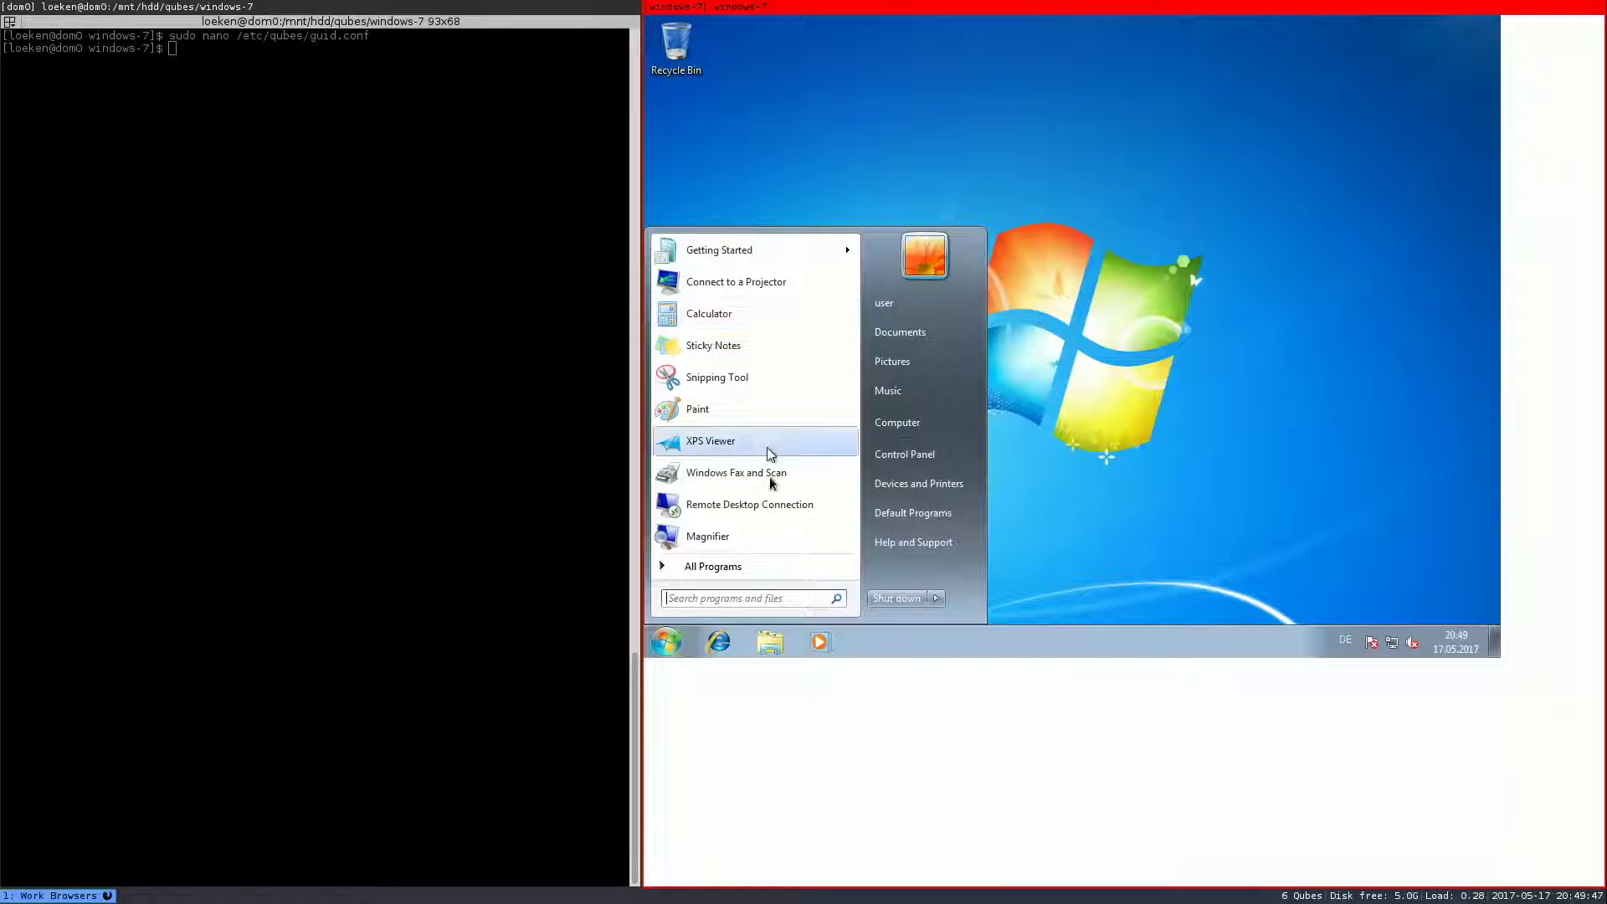
{"action": "left_click", "coordinate": [757, 599]}
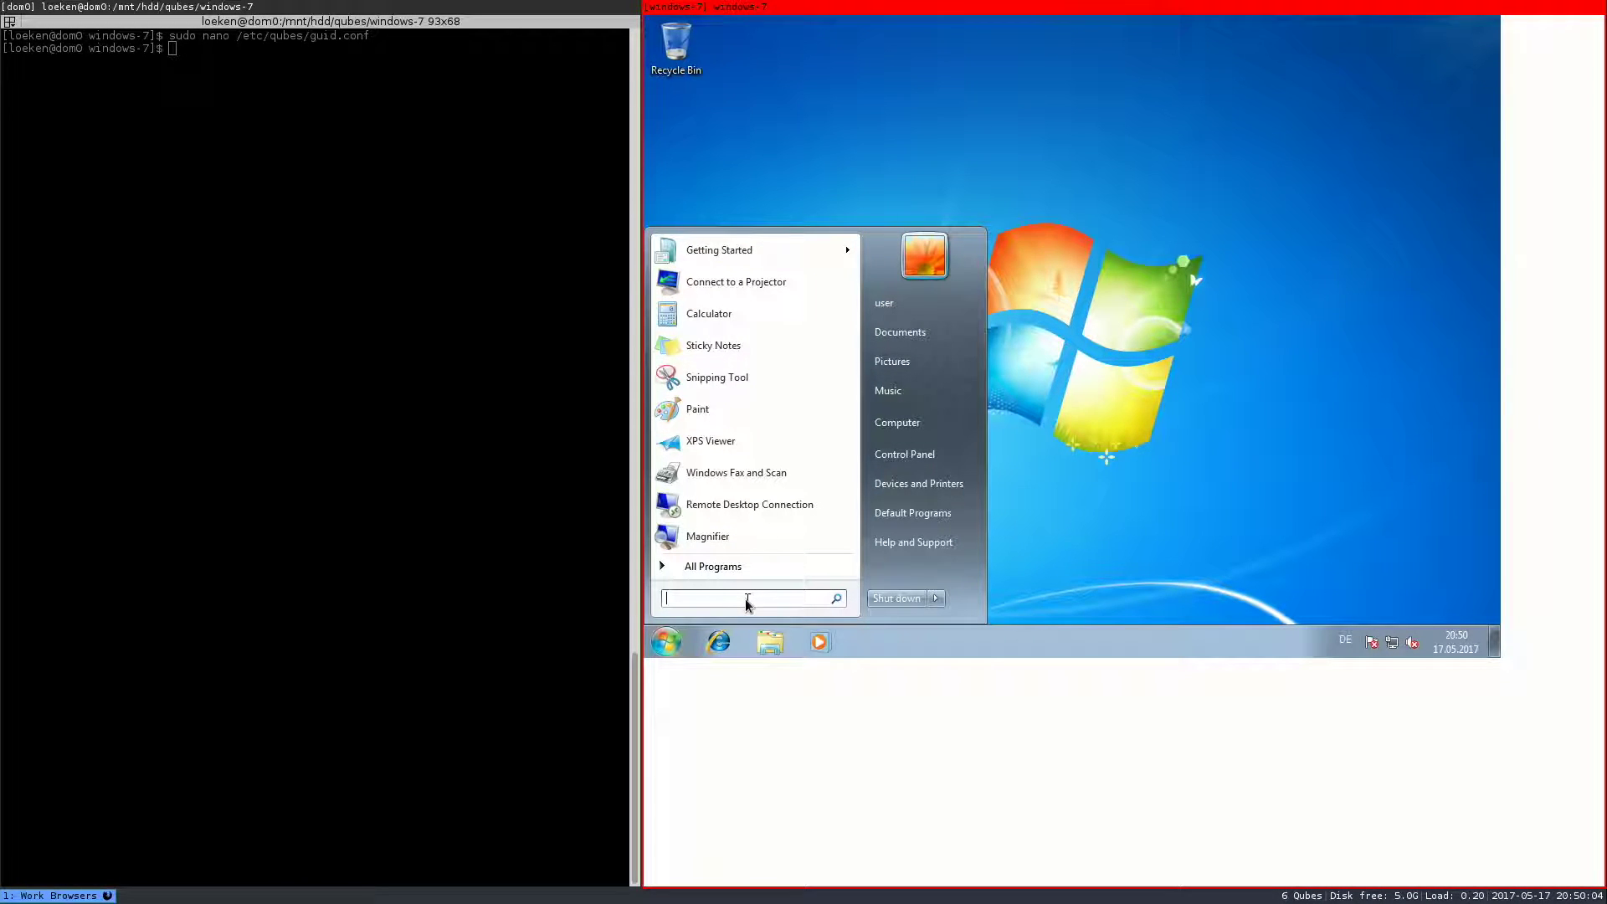
- Launch cmd as administrator from the Start menu search, approving the UAC prompt
{"action": "type", "text": "cmd"}
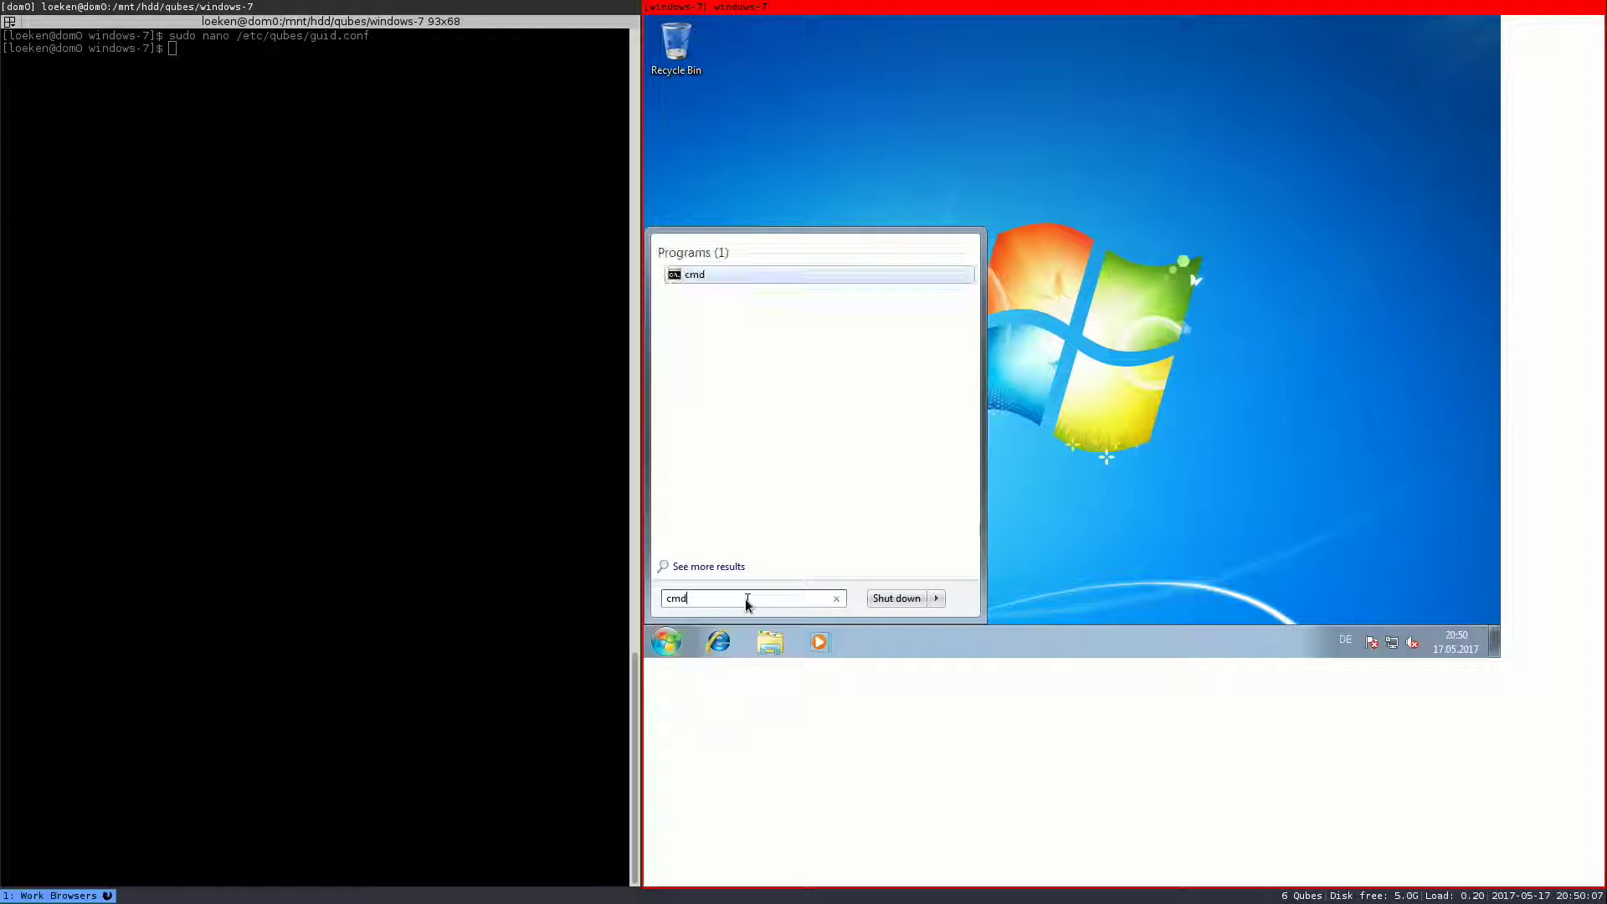
{"action": "right_click", "coordinate": [694, 281]}
{"action": "left_click", "coordinate": [756, 303]}
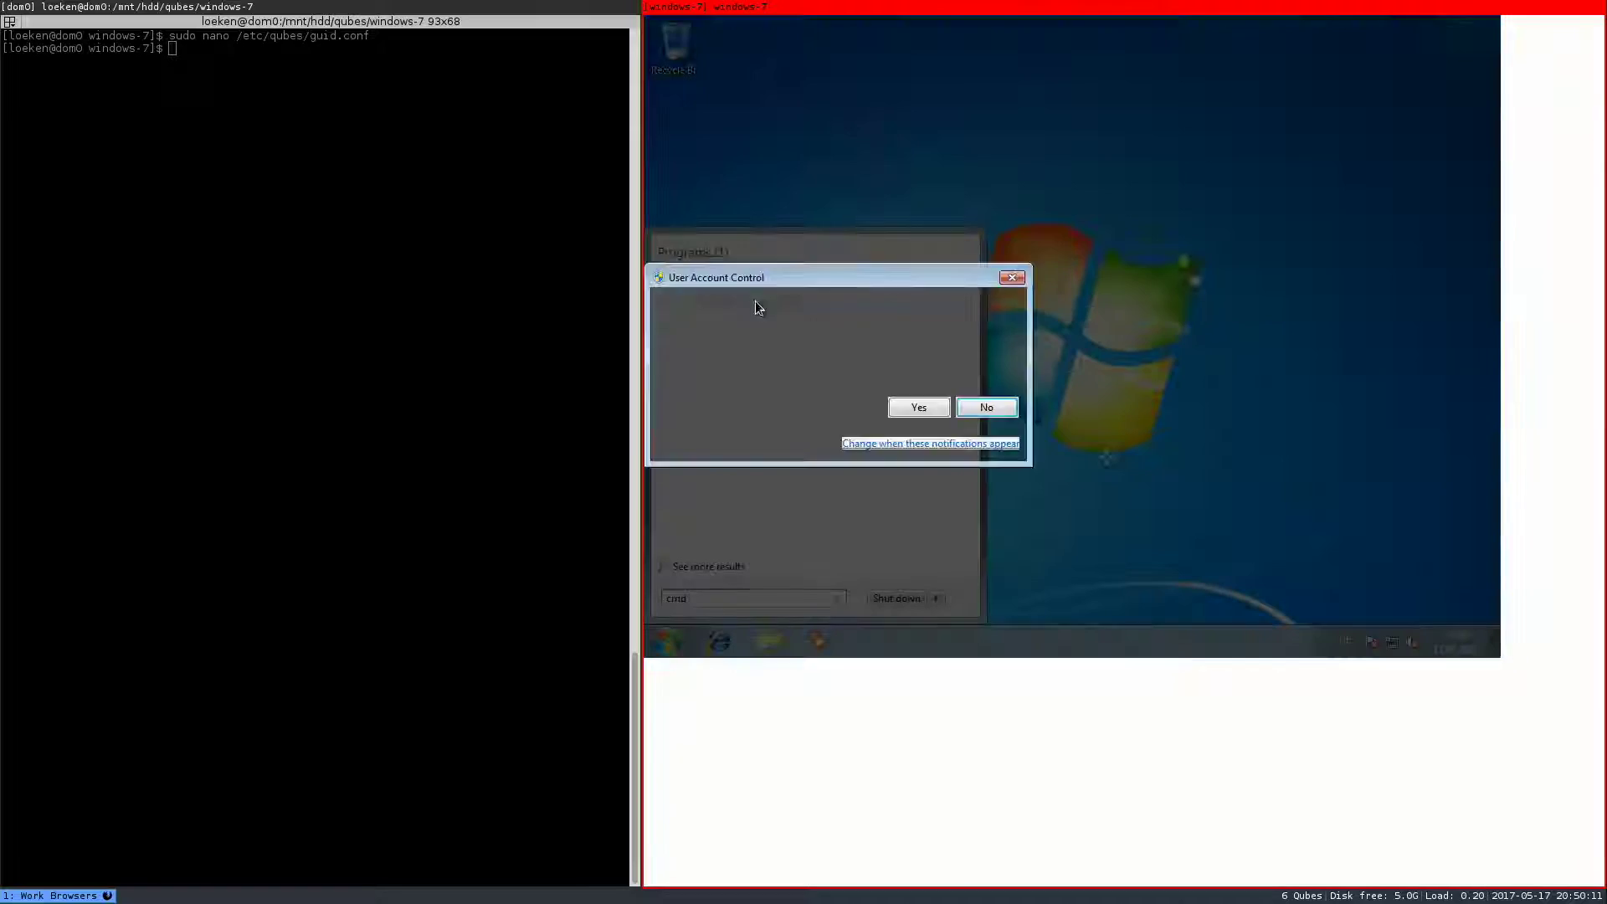
{"action": "left_click", "coordinate": [907, 406]}
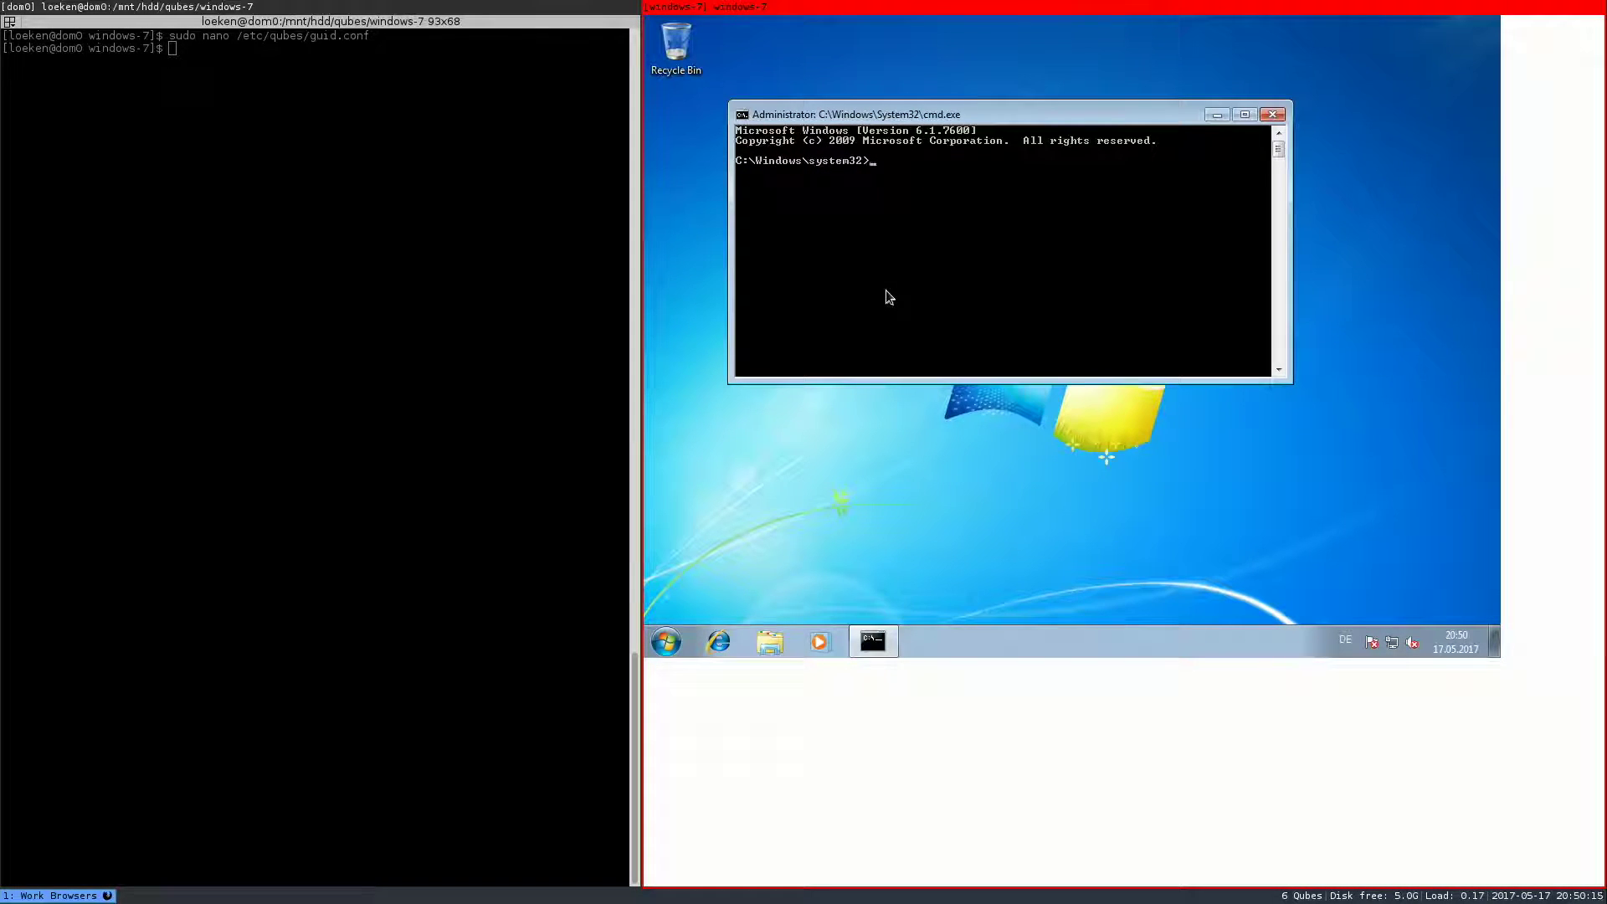
- Run 'bcdedit.exe /set testsigning on', correcting the missing /set after the first attempt
{"action": "type", "text": "bcdboot.exe"}
{"action": "key", "text": "Tab"}
{"action": "type", "text": "/testsigning on"}
{"action": "key", "text": "Return"}
{"action": "key", "text": "Up"}
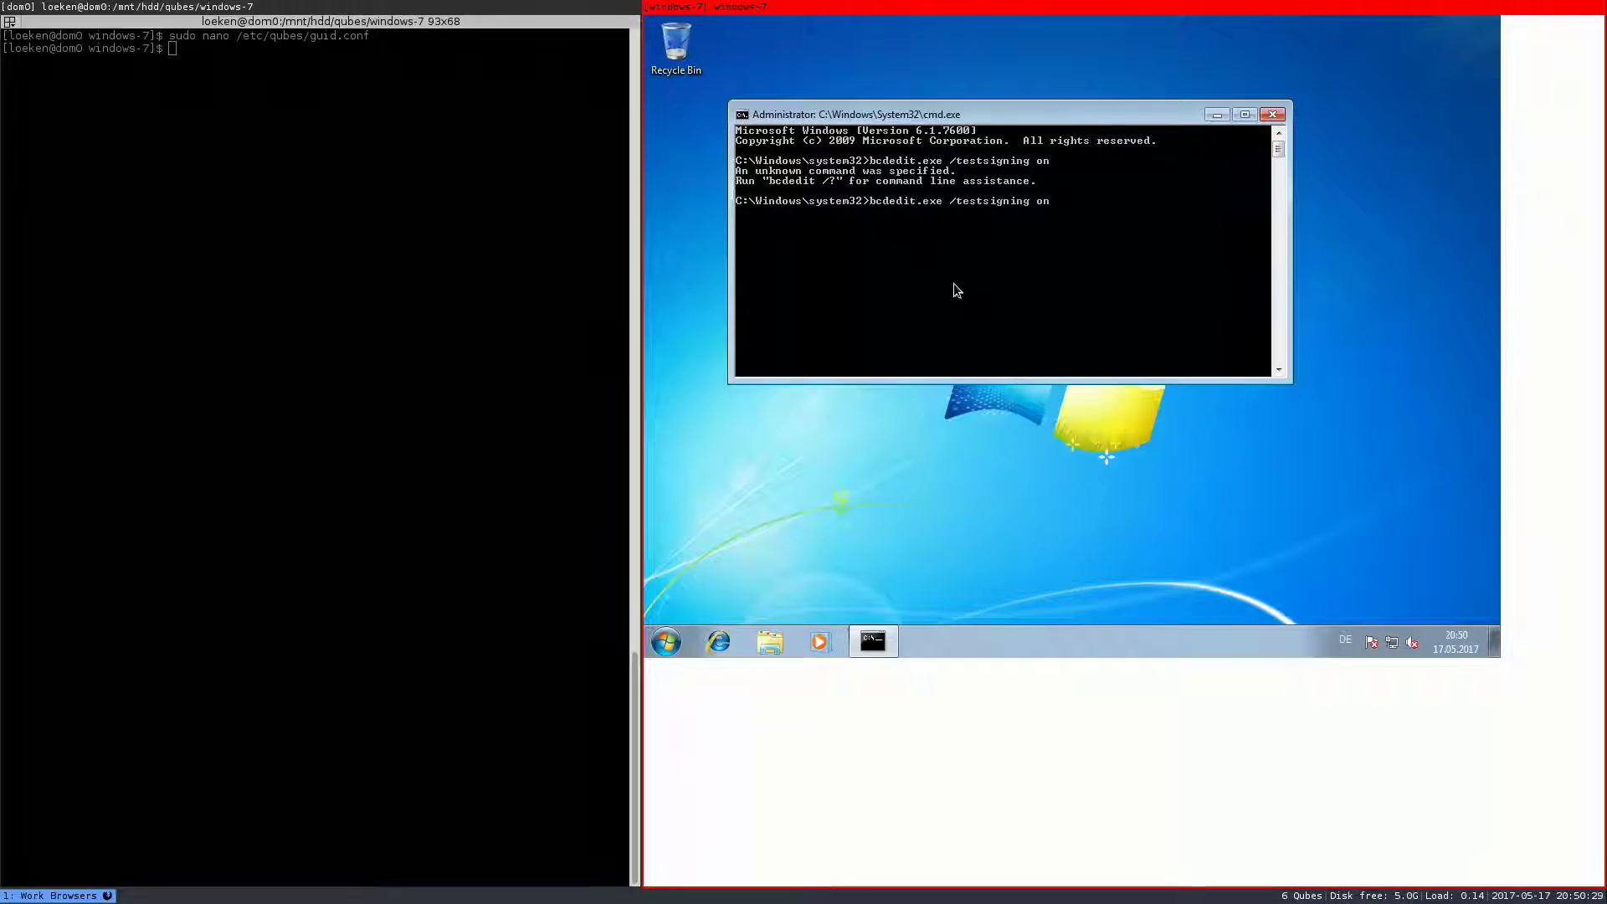
{"action": "key", "text": "Left"}
{"action": "key", "text": "Left"}
{"action": "key", "text": "Left"}
{"action": "key", "text": "Left"}
{"action": "key", "text": "Left"}
{"action": "key", "text": "Left"}
{"action": "key", "text": "Left"}
{"action": "key", "text": "Left"}
{"action": "key", "text": "Left"}
{"action": "key", "text": "Left"}
{"action": "key", "text": "Left"}
{"action": "key", "text": "Left"}
{"action": "key", "text": "Left"}
{"action": "key", "text": "Left"}
{"action": "type", "text": "set"}
{"action": "key", "text": "Return"}
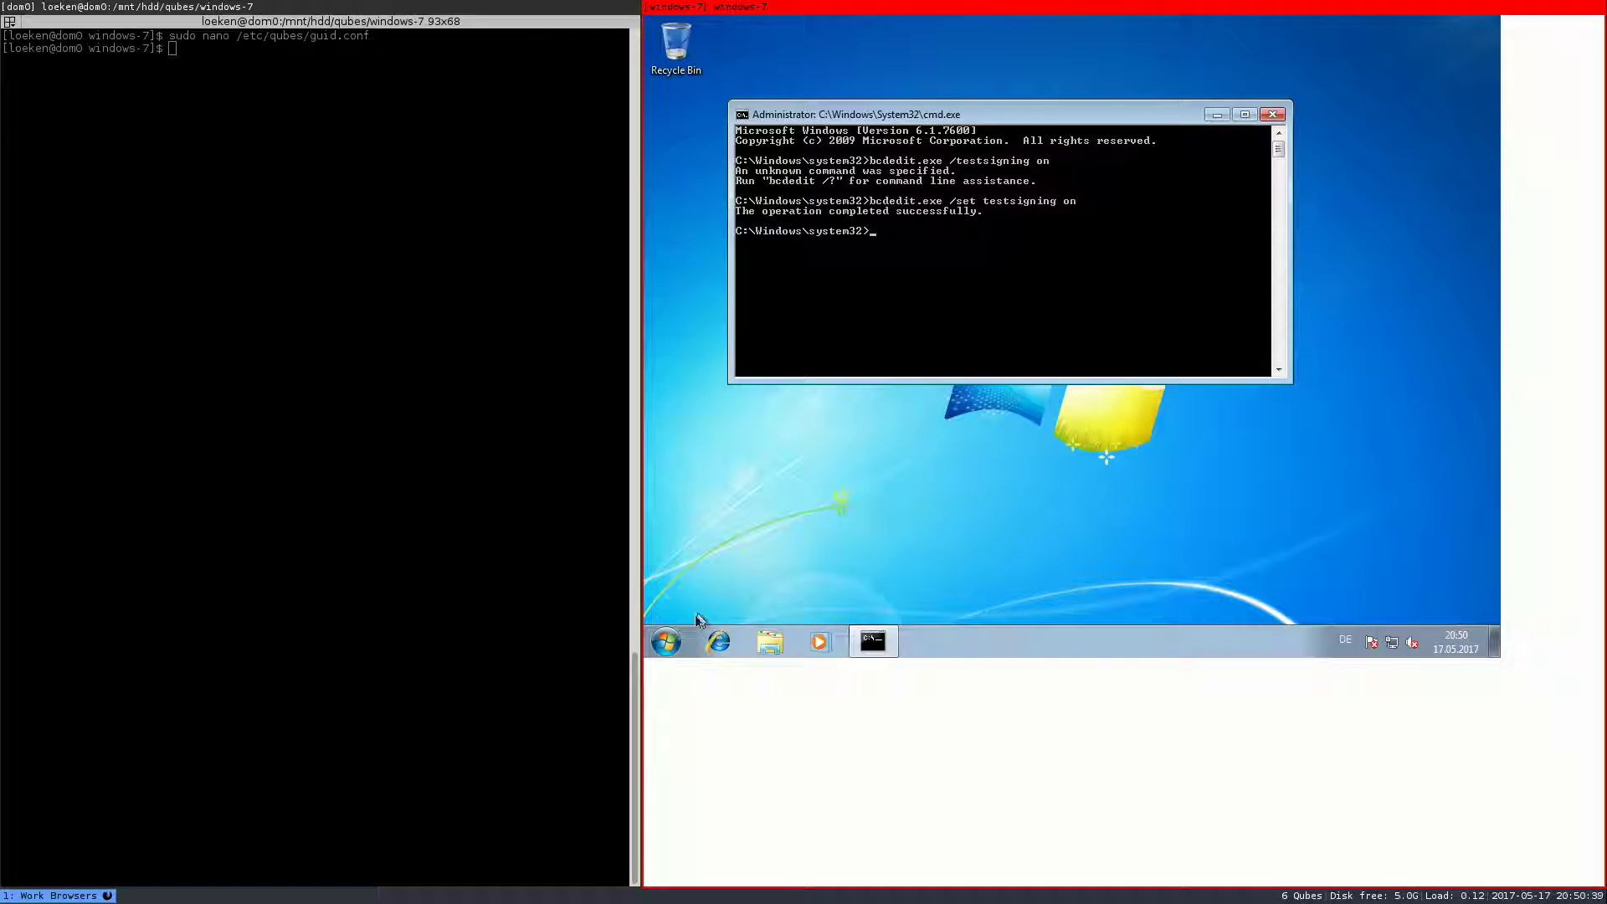
- Launch netplwiz from the Start menu search, fixing the misspelled name
{"action": "left_click", "coordinate": [669, 644]}
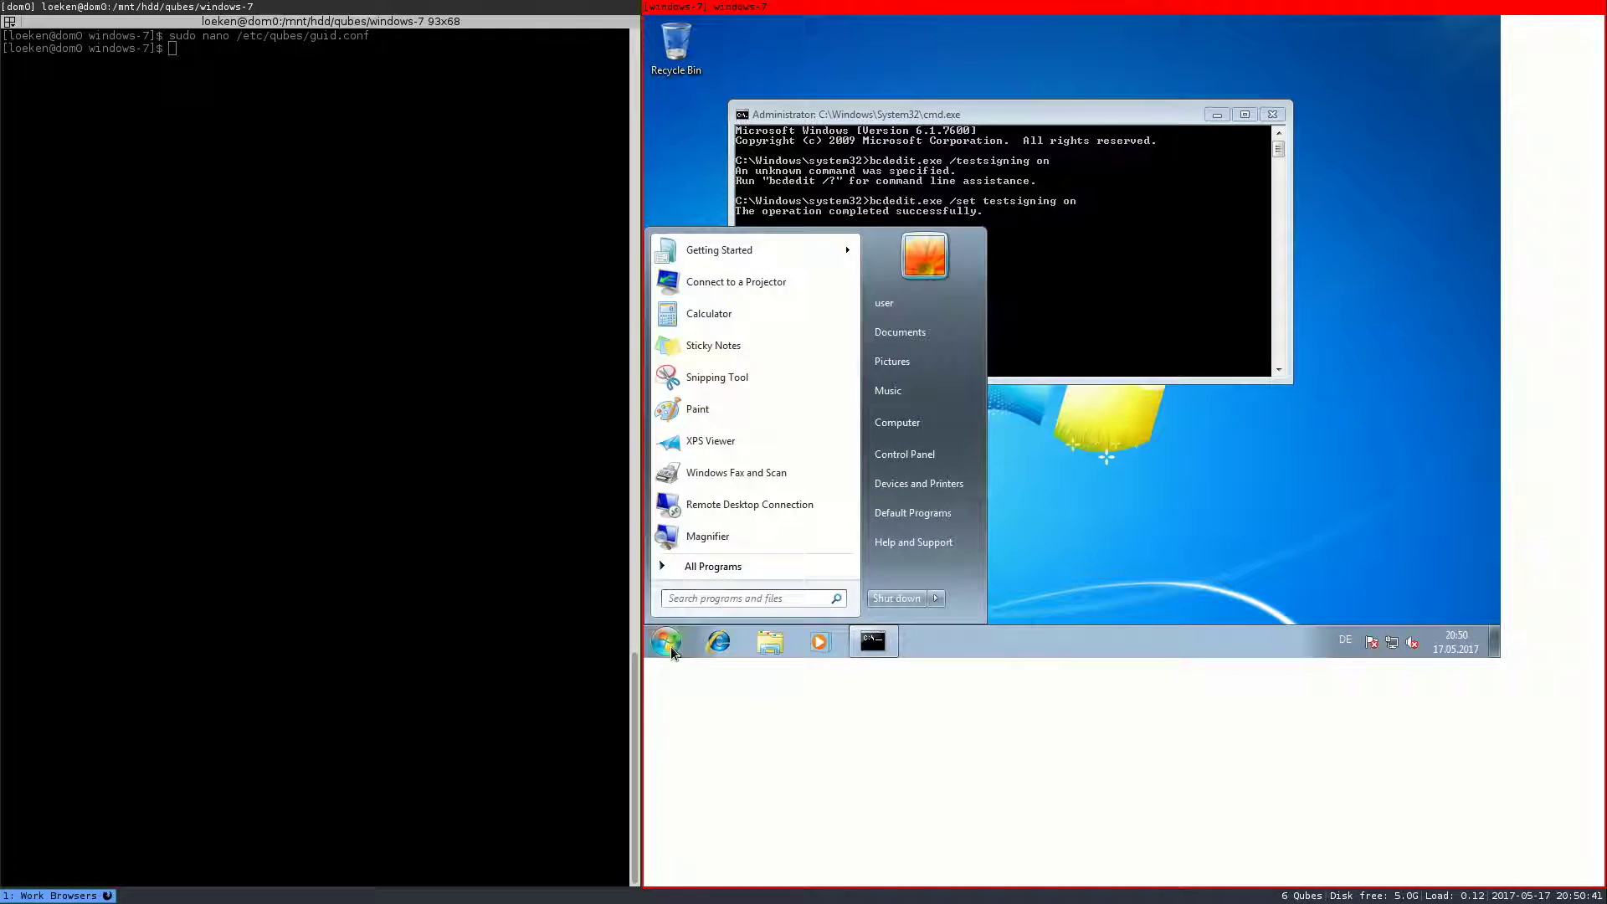
{"action": "type", "text": "netplzu"}
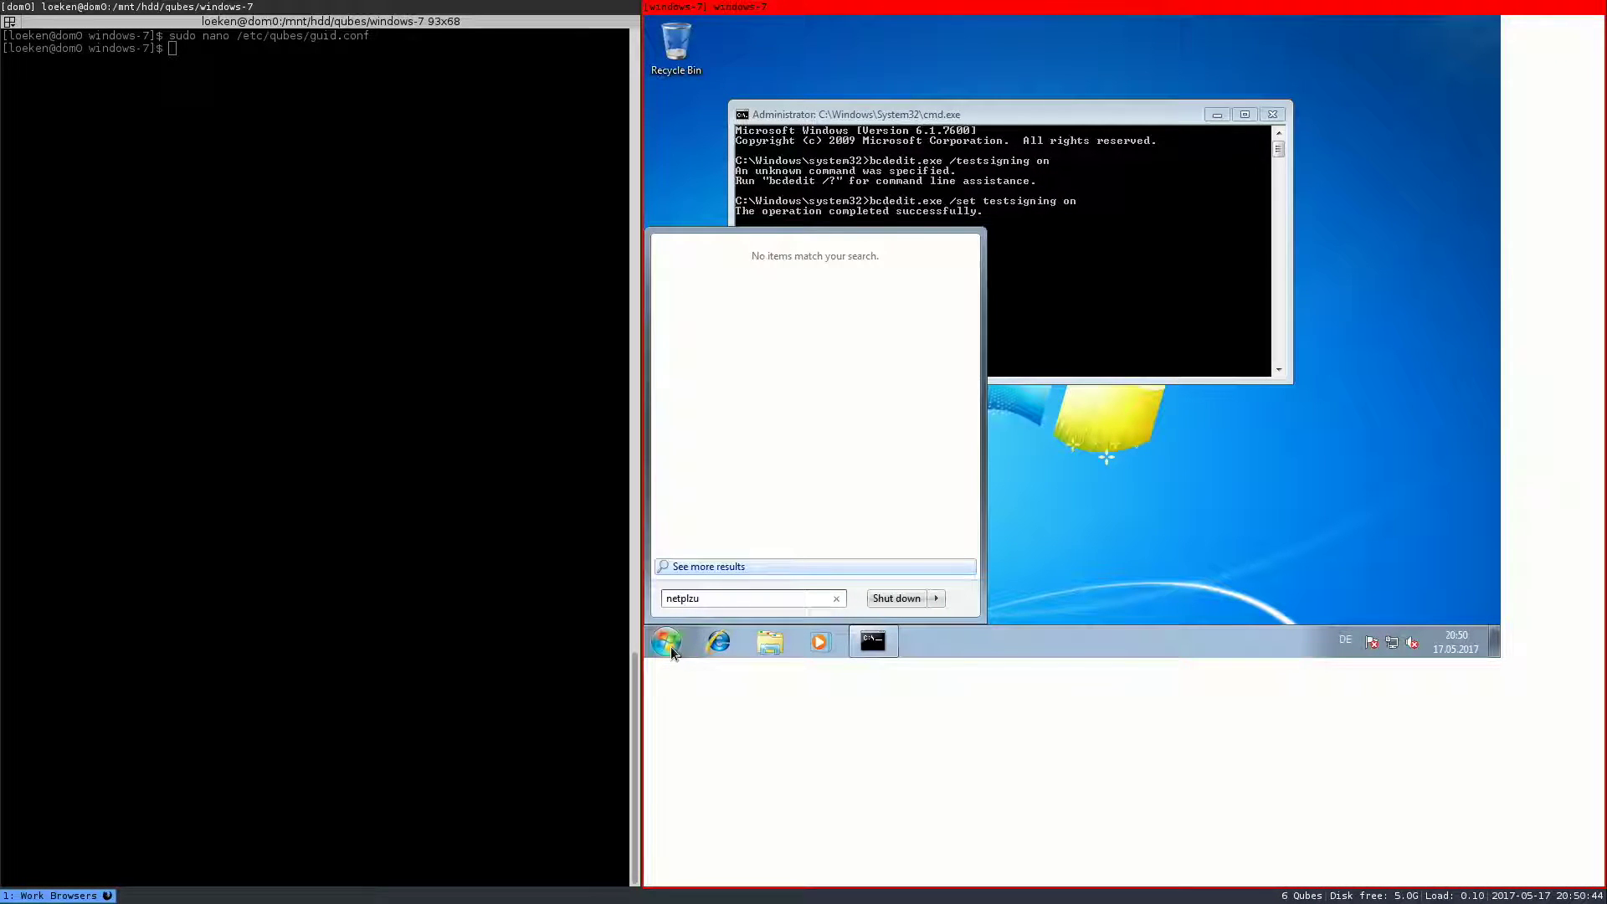
{"action": "key", "text": "BackSpace"}
{"action": "type", "text": "wiz"}
{"action": "key", "text": "Return"}
{"action": "key", "text": "Left"}
{"action": "key", "text": "Left"}
{"action": "key", "text": "Left"}
{"action": "key", "text": "BackSpace"}
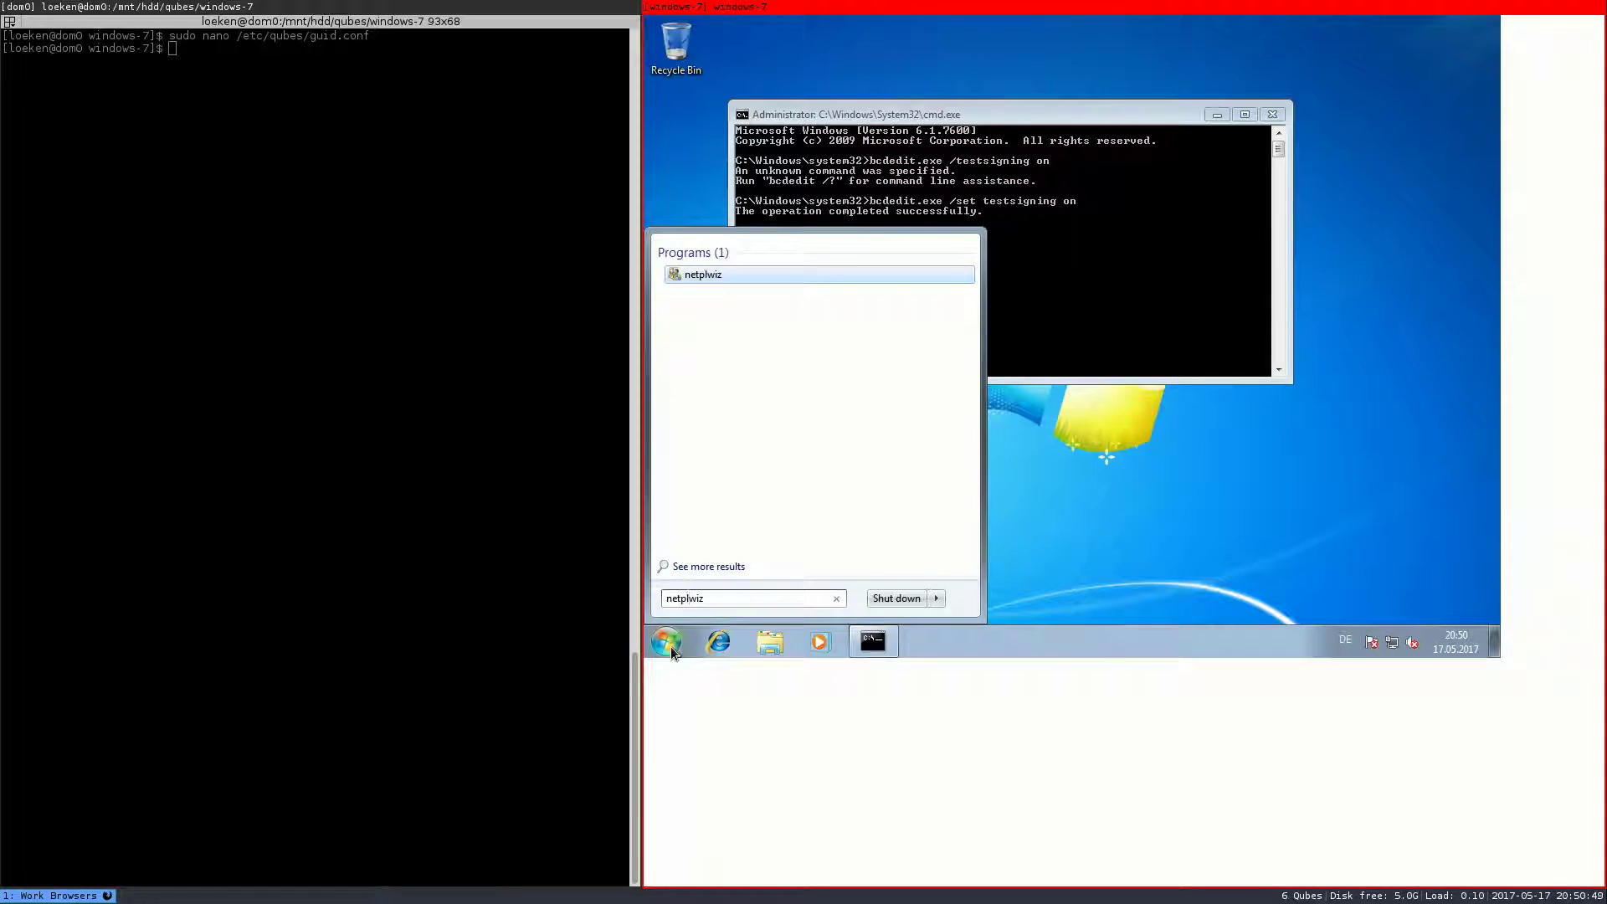
{"action": "key", "text": "Return"}
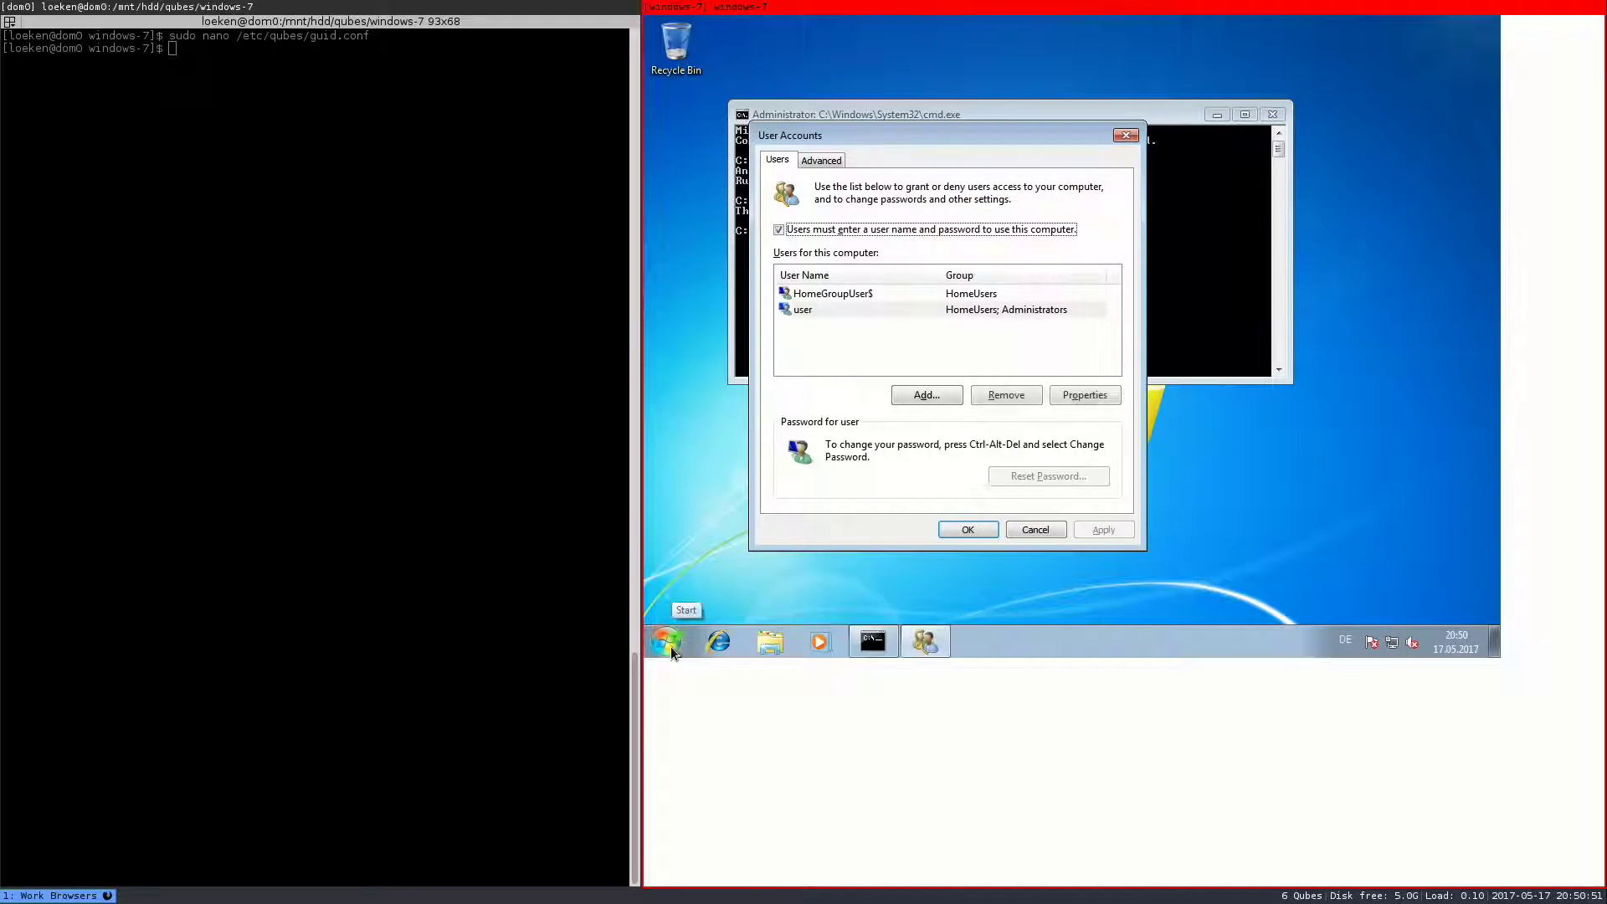
- Untick 'Users must enter a user name and password' and confirm the account password twice
{"action": "left_click", "coordinate": [812, 232]}
{"action": "left_click", "coordinate": [1089, 529]}
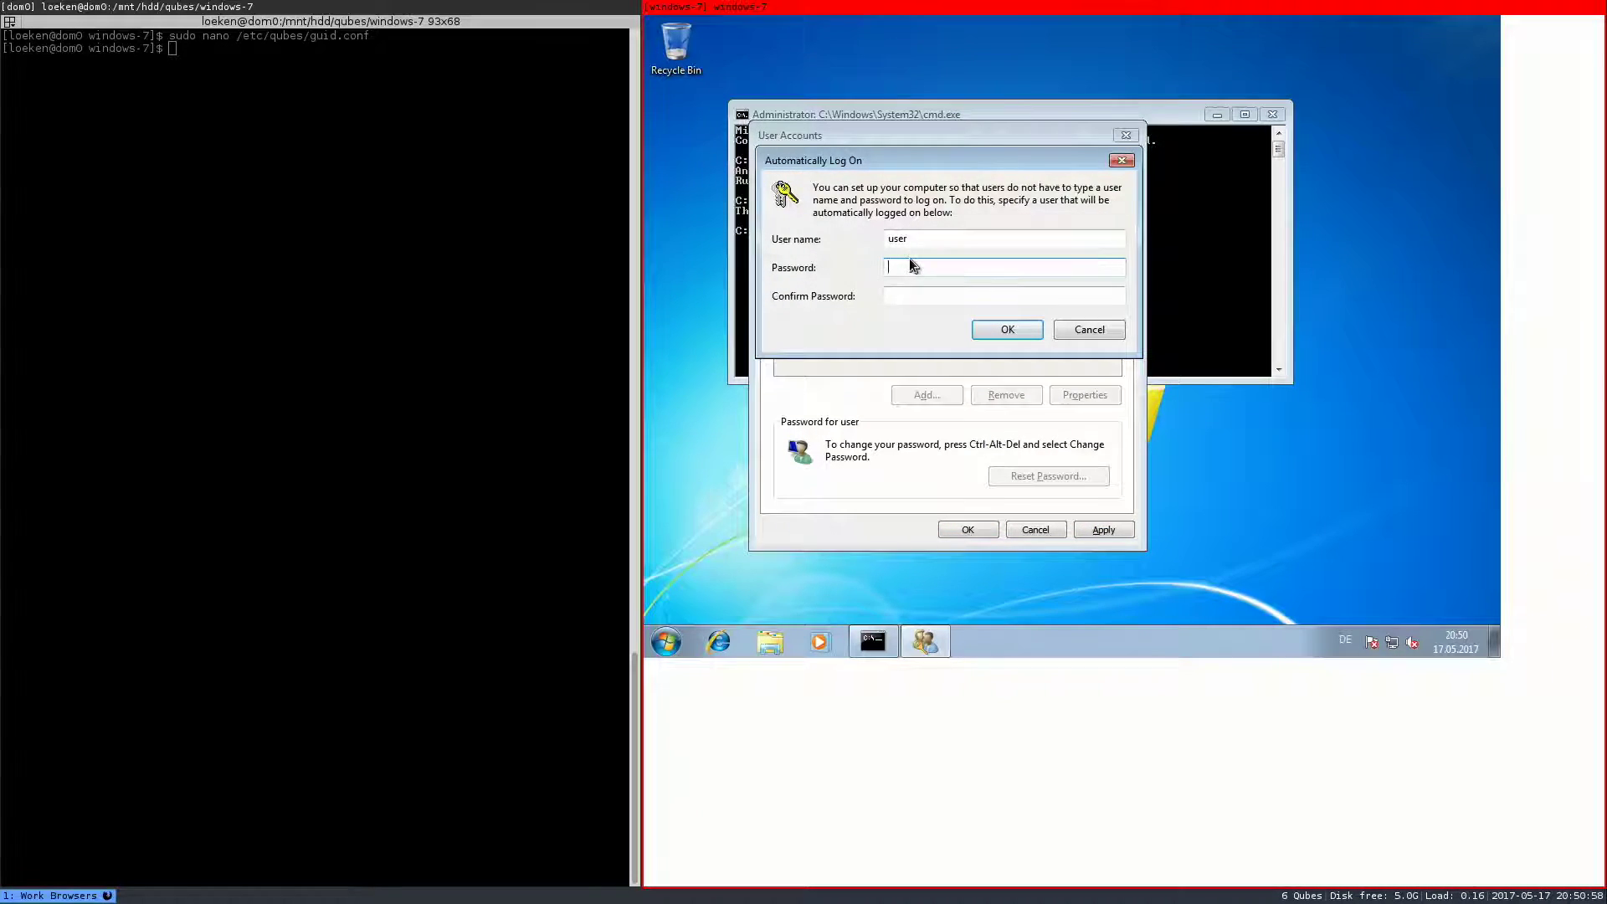
{"action": "type", "text": "xxxxxxx"}
{"action": "key", "text": "Tab"}
{"action": "type", "text": "xxxxxxx"}
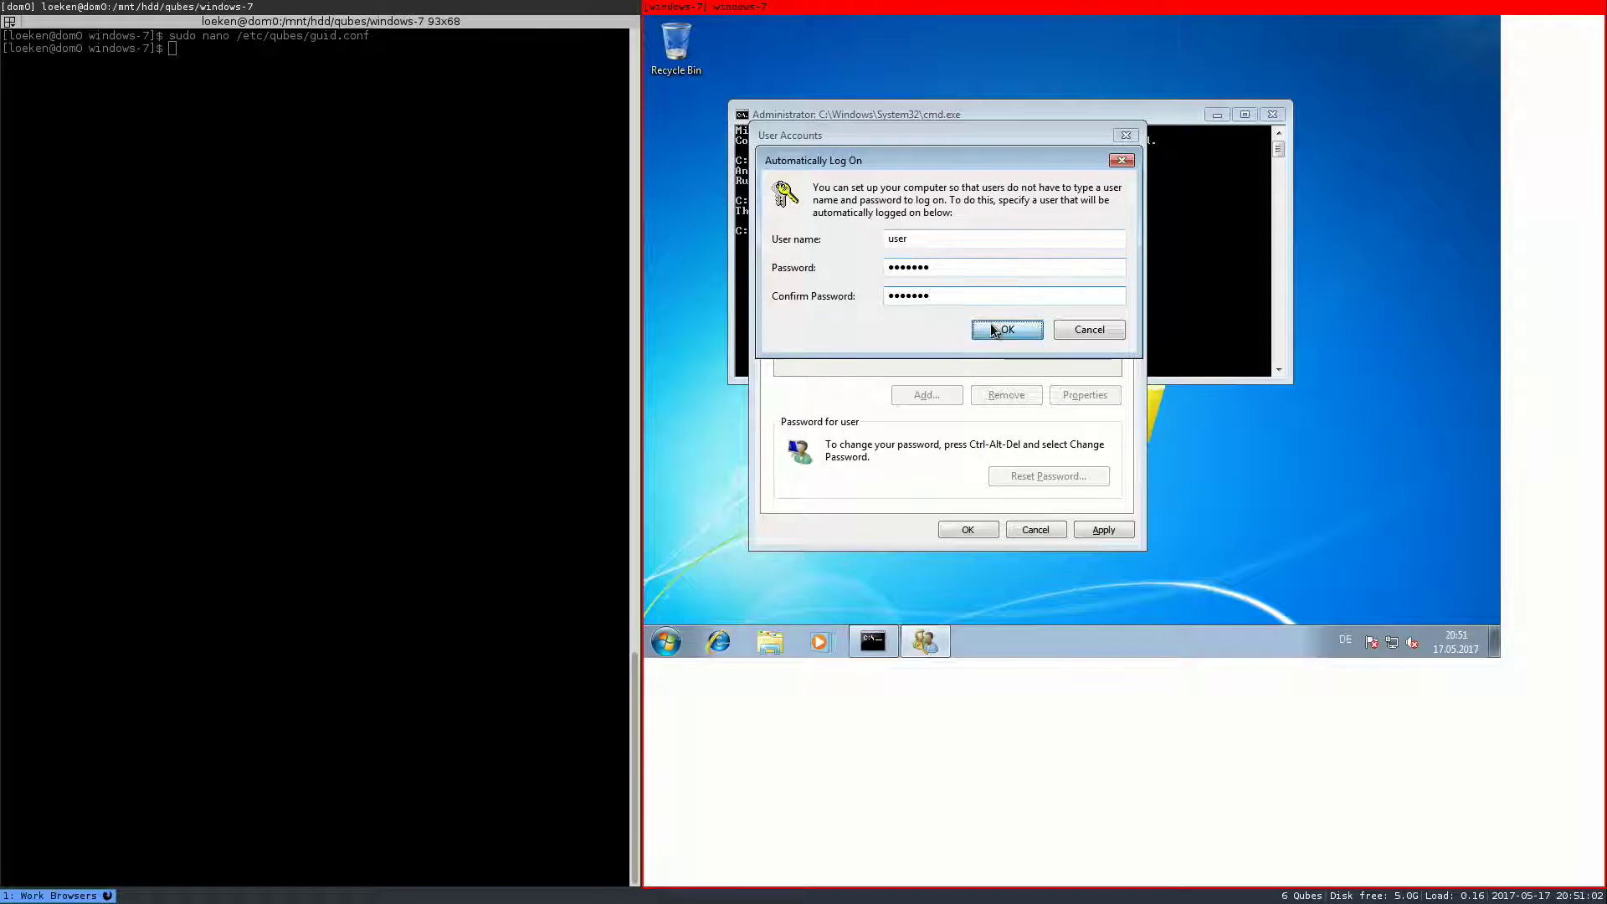
{"action": "left_click", "coordinate": [996, 329]}
{"action": "left_click", "coordinate": [971, 527]}
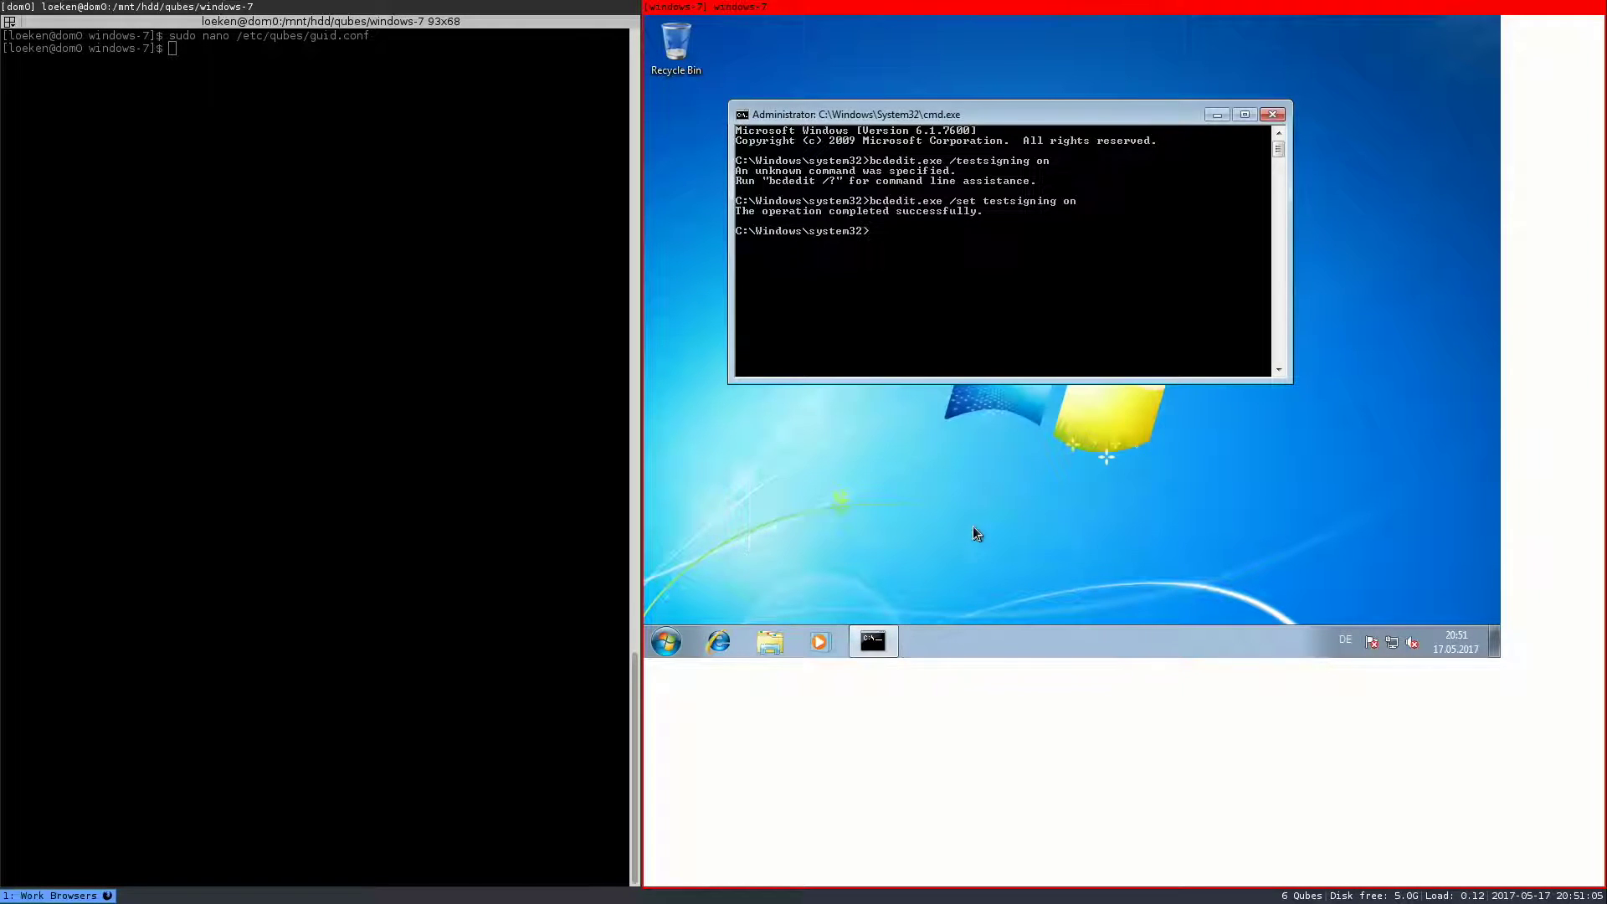
- Close the Command Prompt and shut Windows down from the Start menu
{"action": "left_click", "coordinate": [1269, 116]}
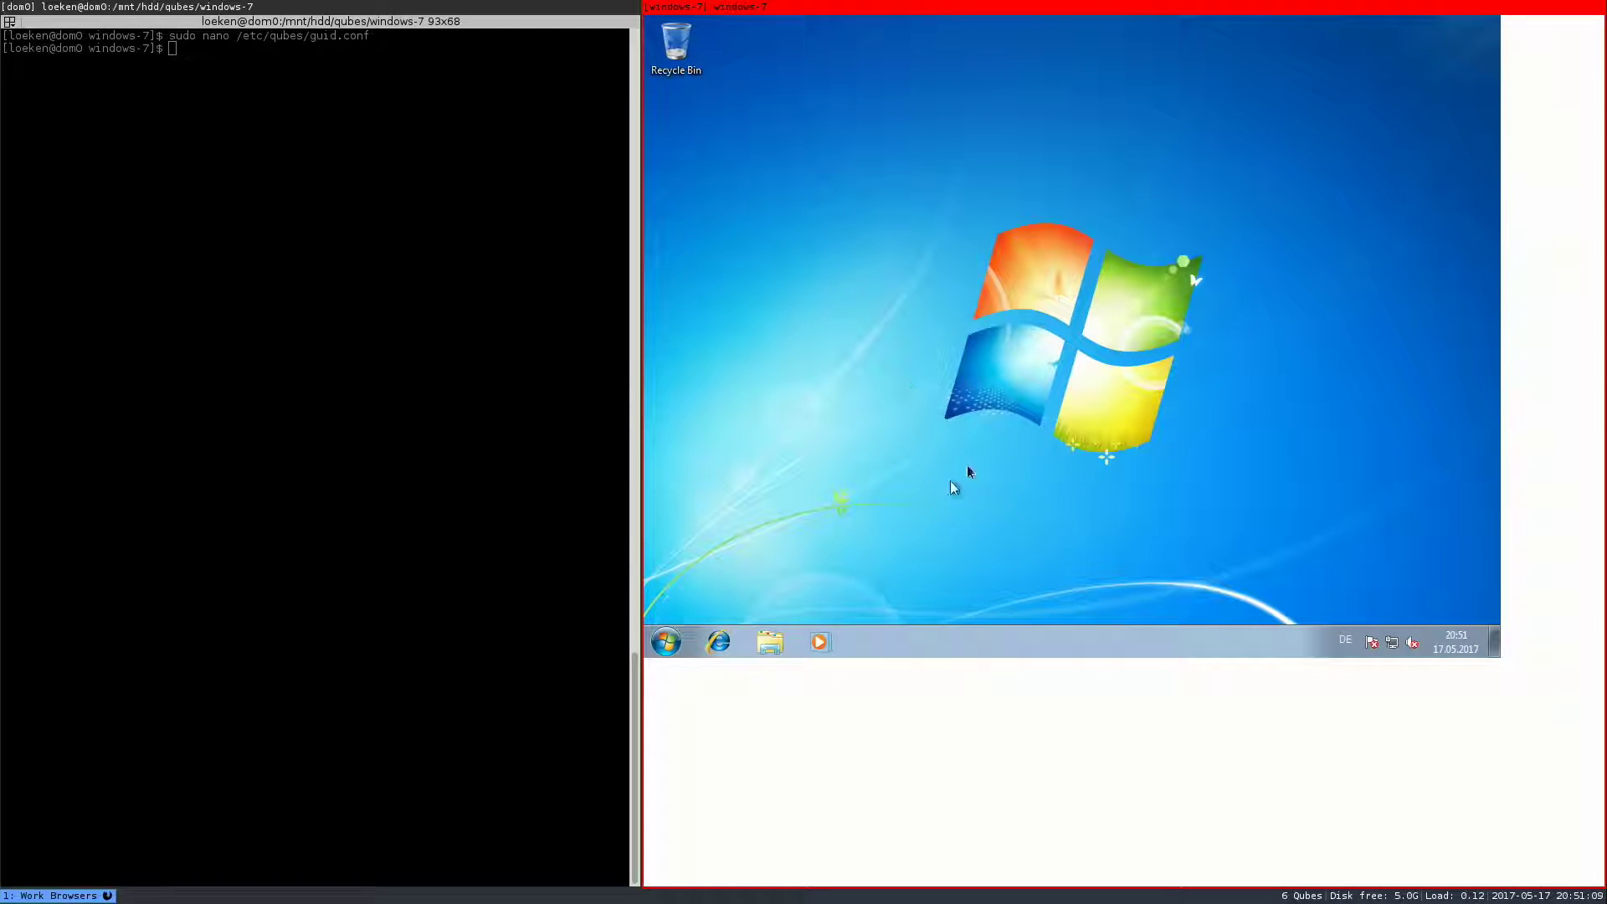
{"action": "left_click", "coordinate": [666, 641]}
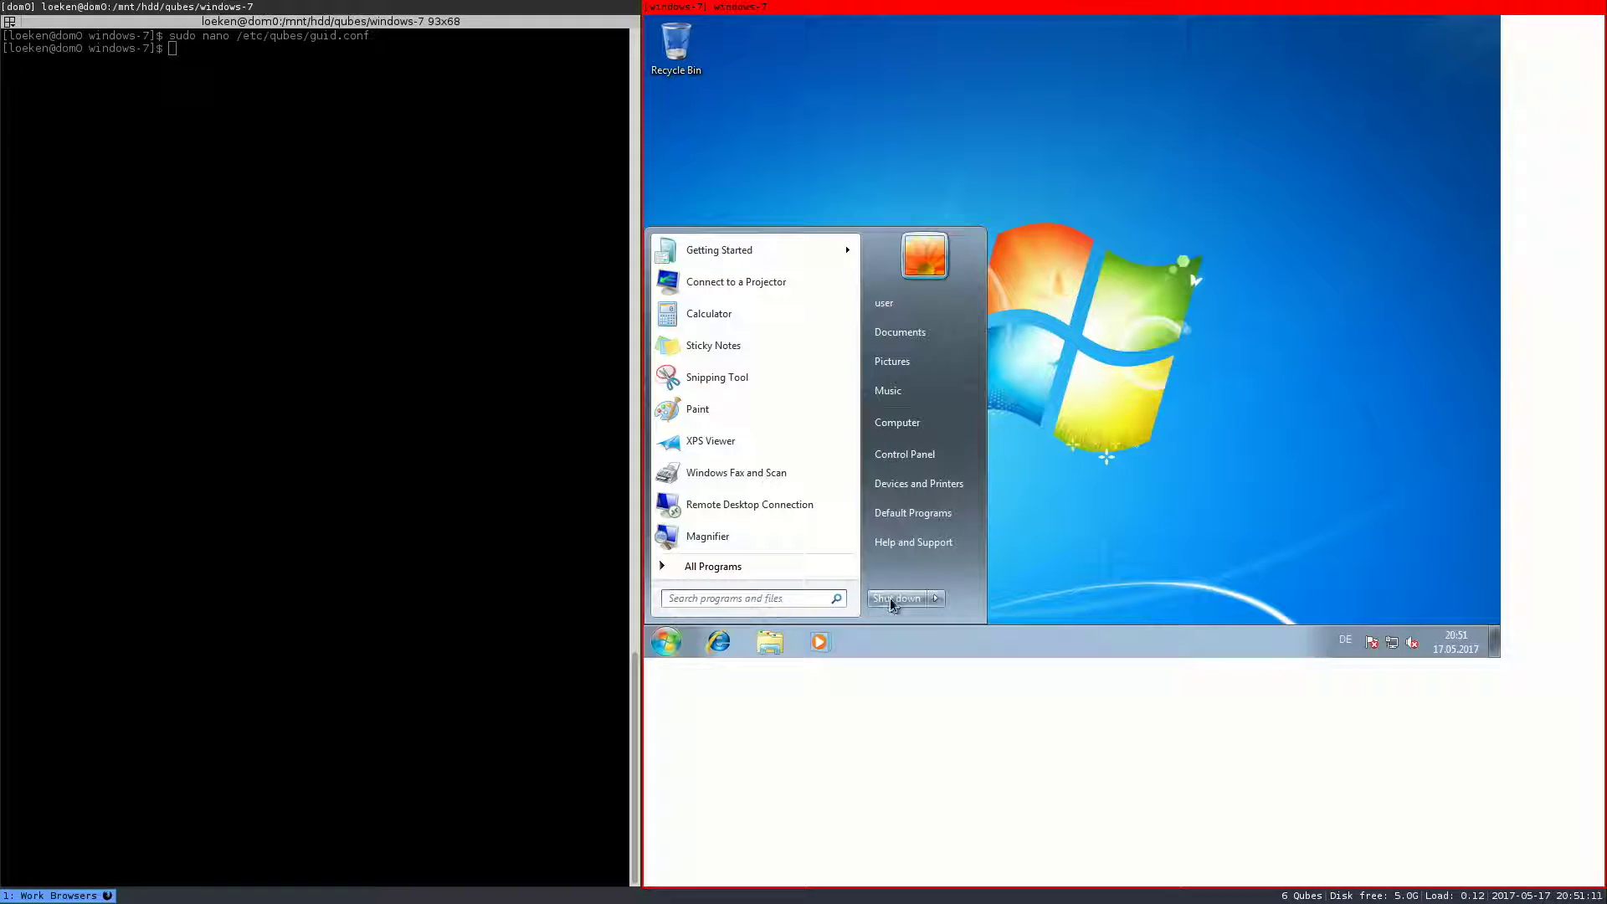
{"action": "left_click", "coordinate": [892, 599]}
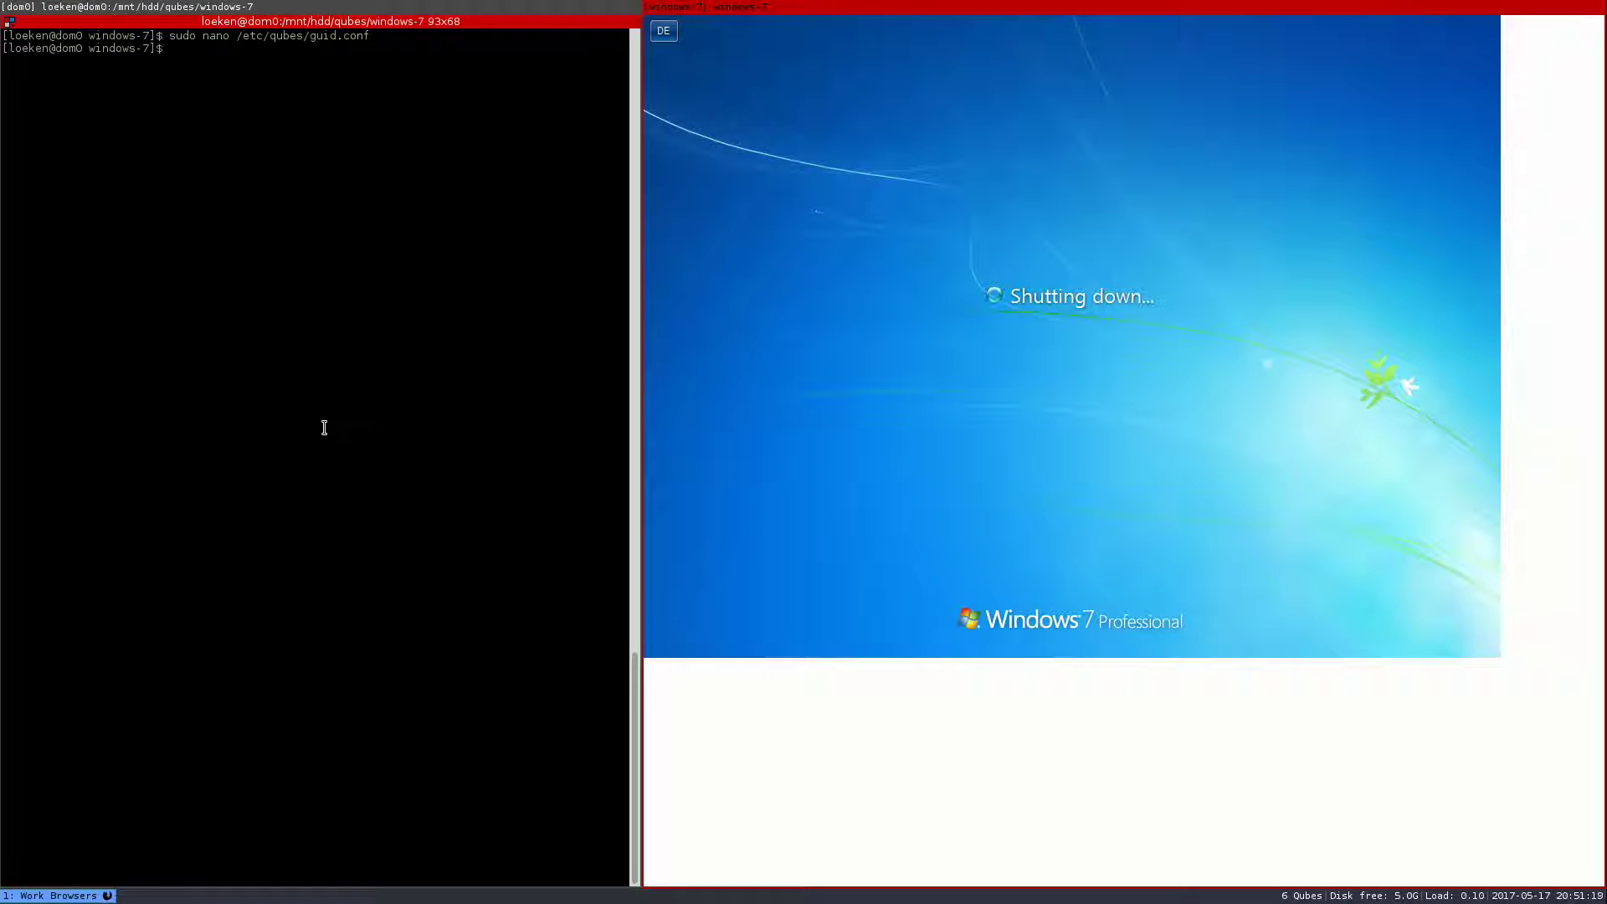
- List files with 'ls -oah *' and open windows-7-custom.conf in nano via the copied name
{"action": "type", "text": "ls -oah *"}
{"action": "key", "text": "Return"}
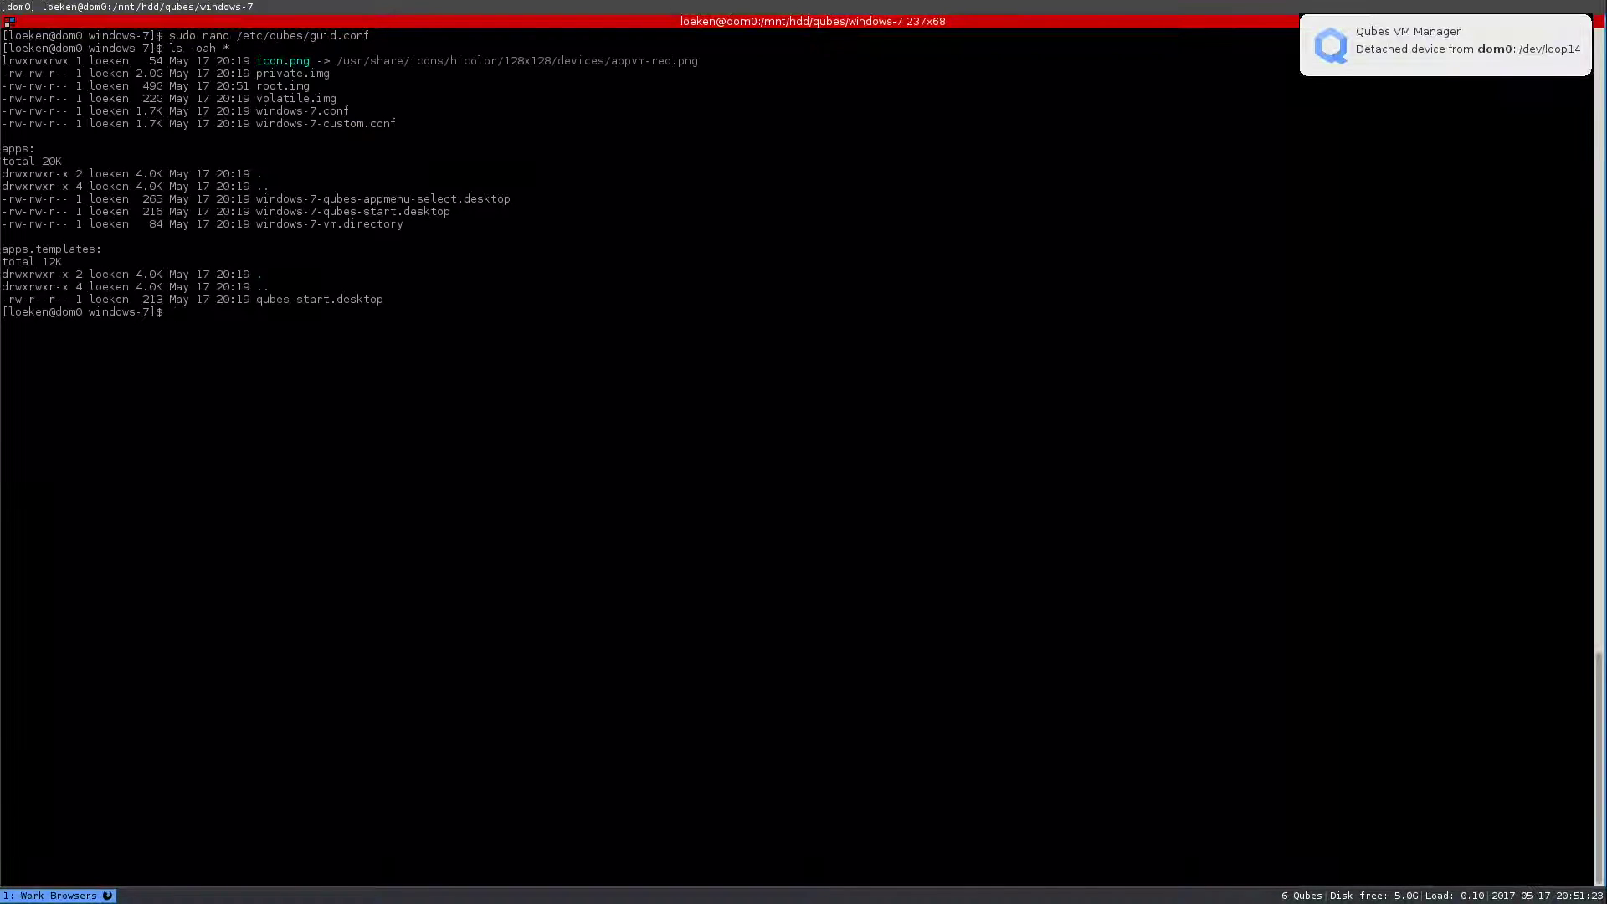
{"action": "double_click", "coordinate": [293, 124]}
{"action": "right_click", "coordinate": [298, 125]}
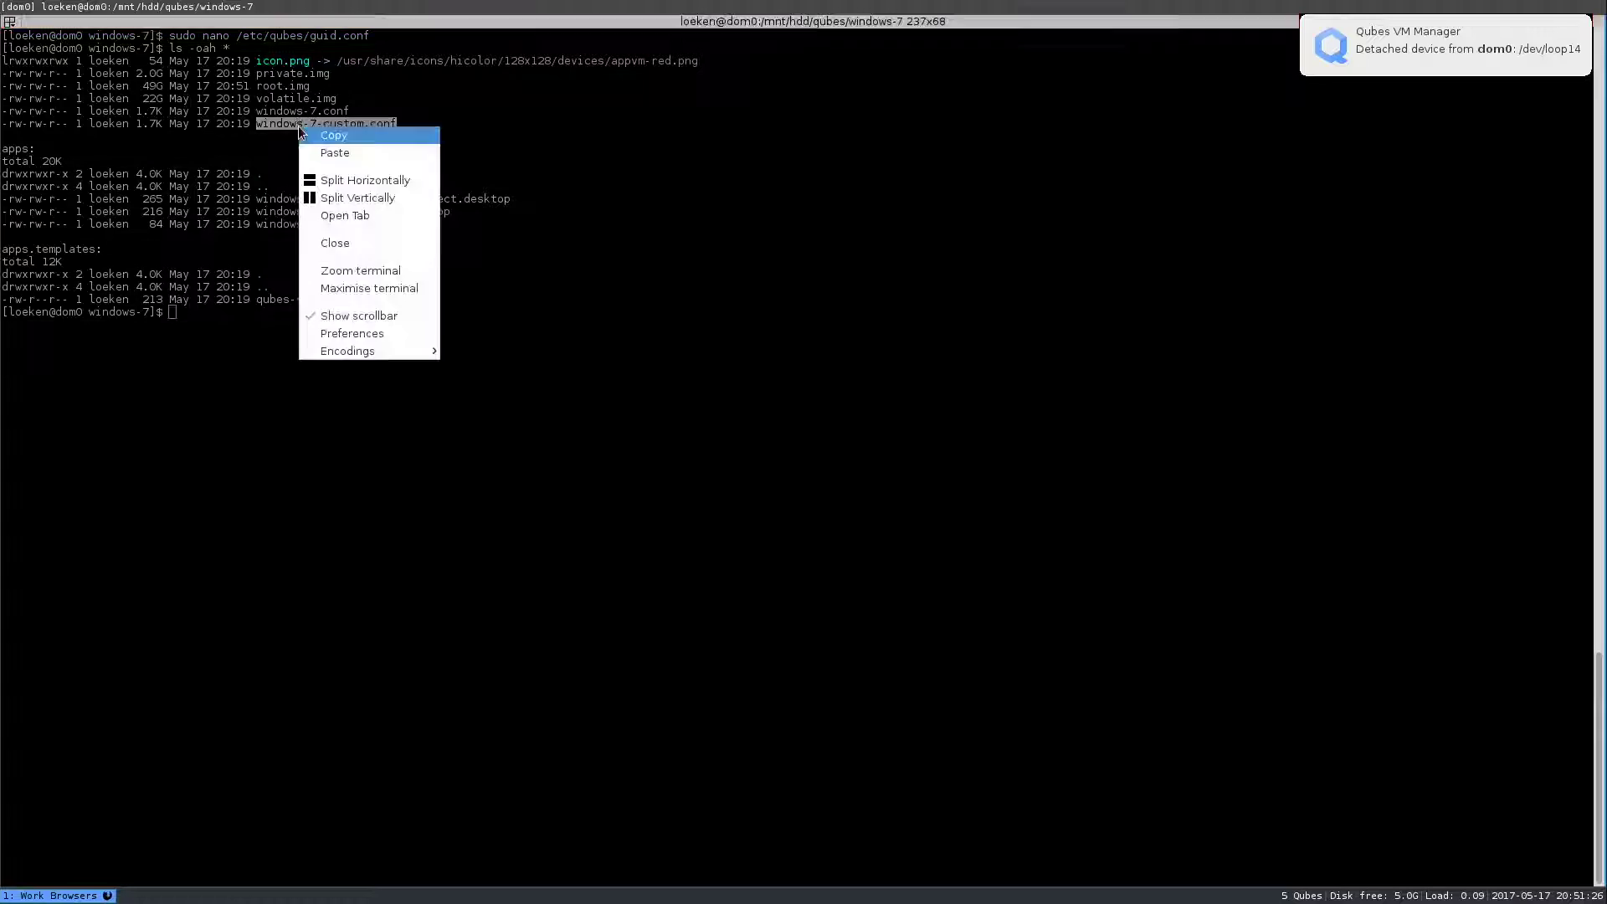
{"action": "left_click", "coordinate": [333, 138]}
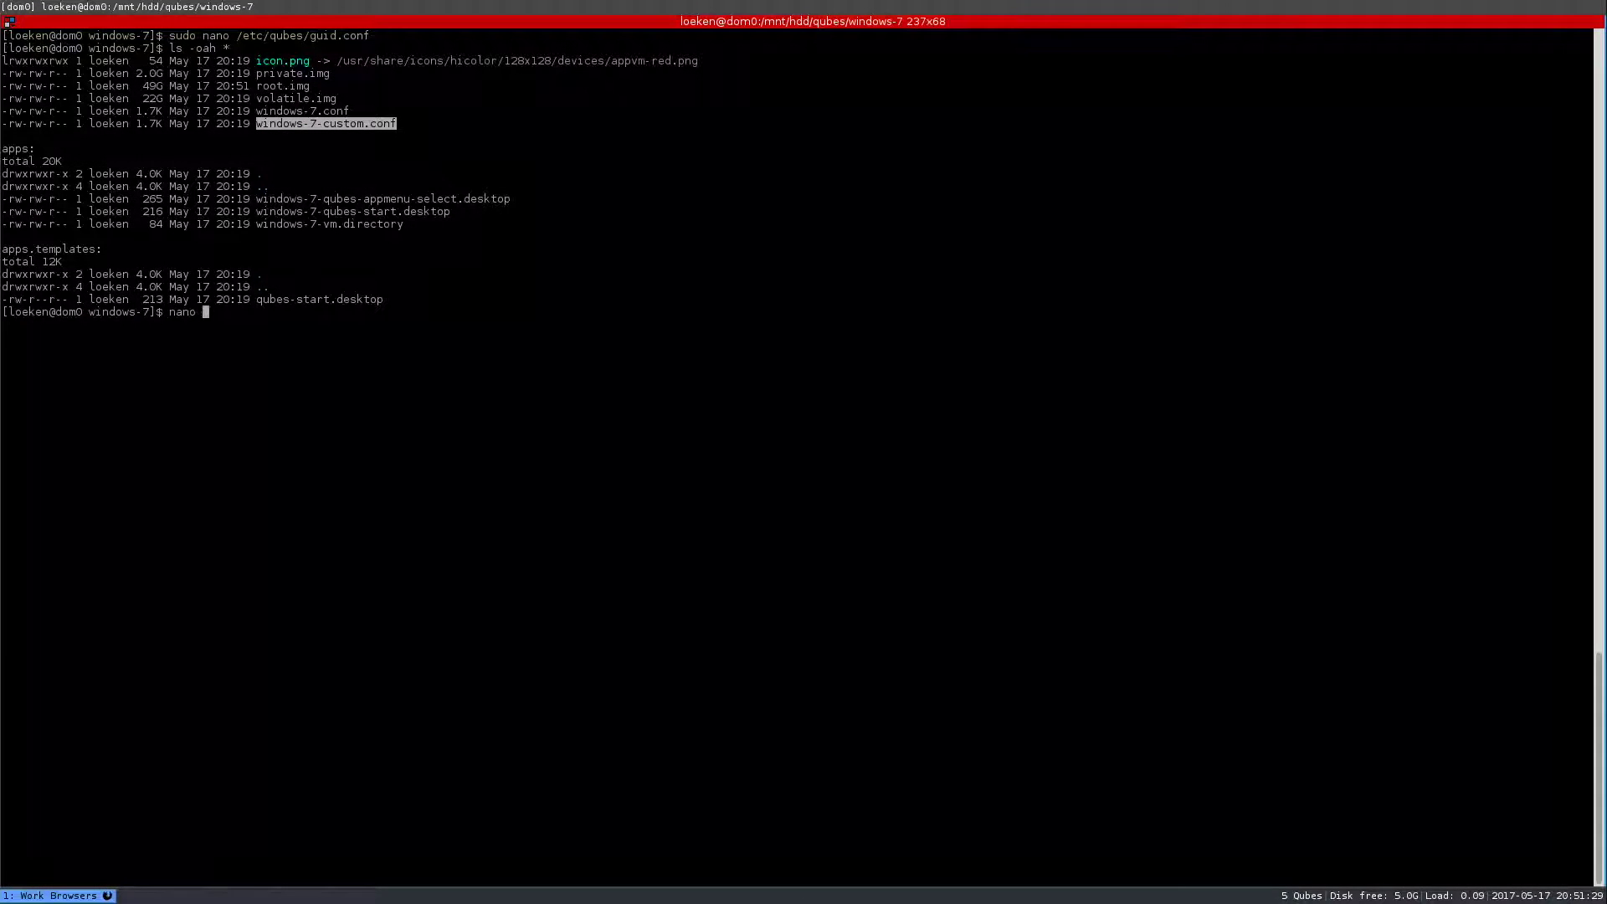
{"action": "middle_click", "coordinate": [335, 620]}
{"action": "key", "text": "Return"}
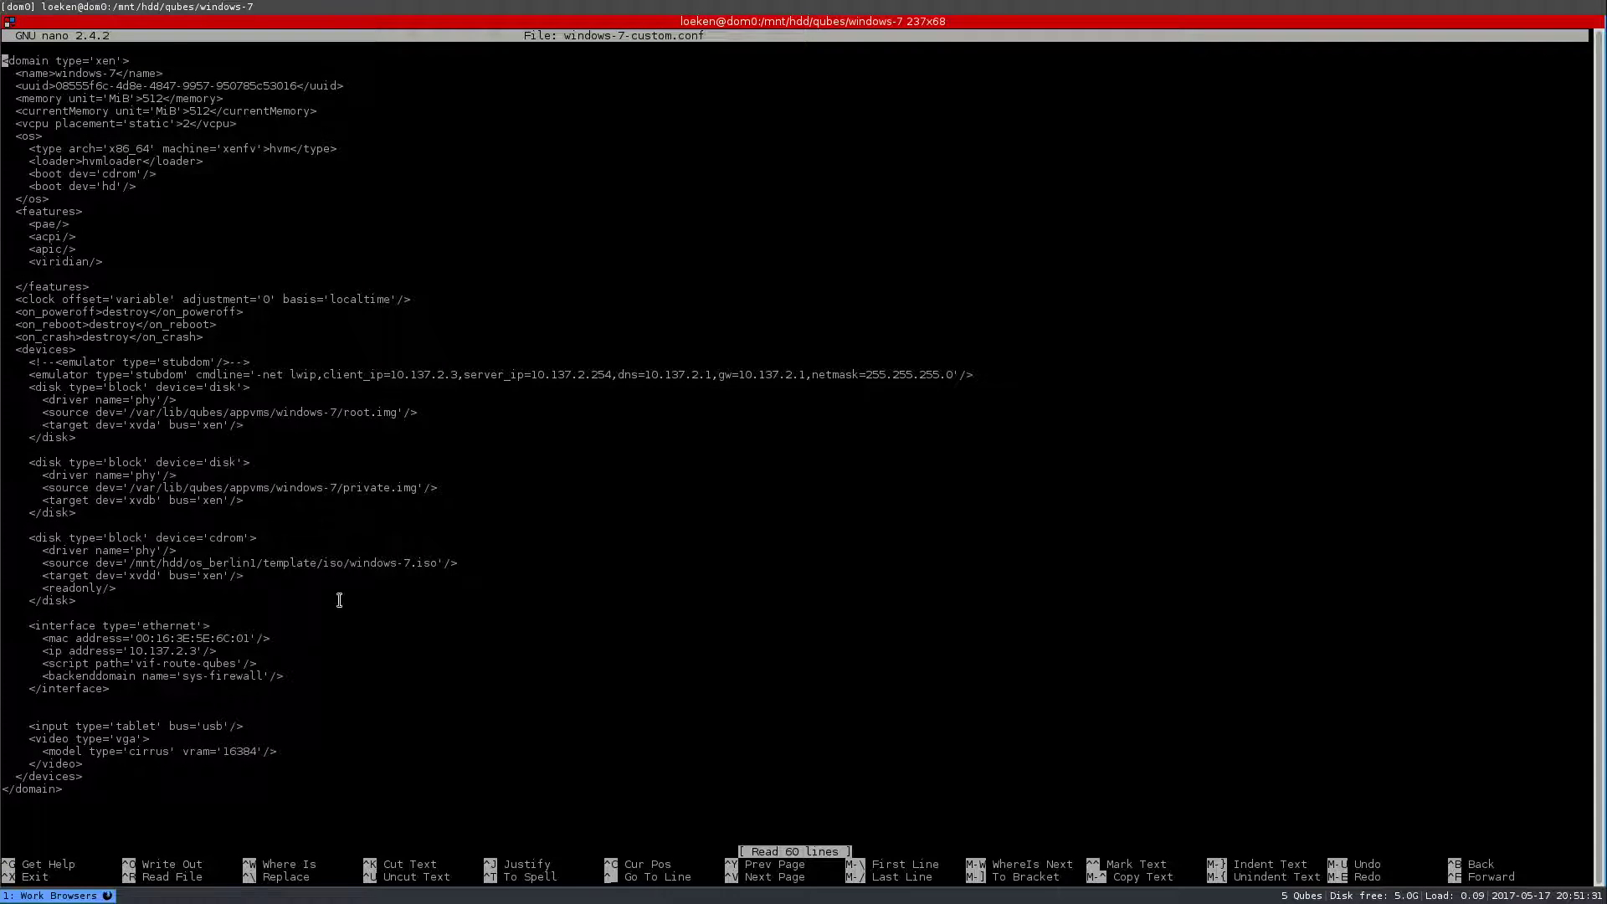
- Check the cirrus video model, then exit, reopen and exit windows-7-custom.conf unchanged
{"action": "double_click", "coordinate": [140, 750]}
{"action": "key", "text": "ctrl+x"}
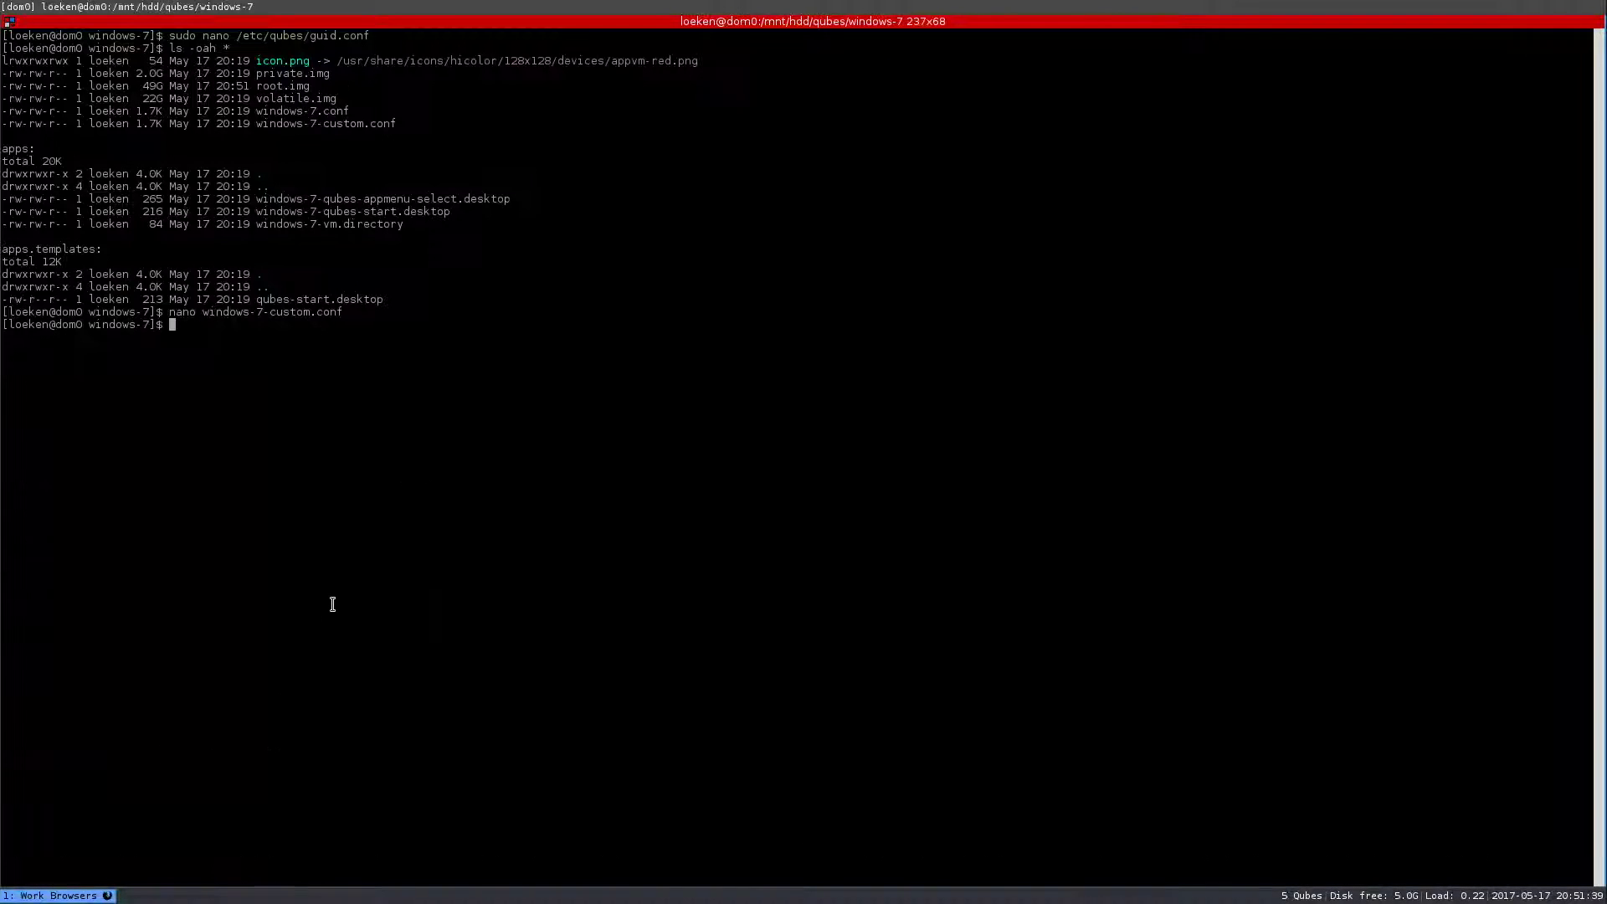
{"action": "key", "text": "Up"}
{"action": "key", "text": "Left"}
{"action": "key", "text": "Left"}
{"action": "key", "text": "Left"}
{"action": "key", "text": "Left"}
{"action": "key", "text": "Return"}
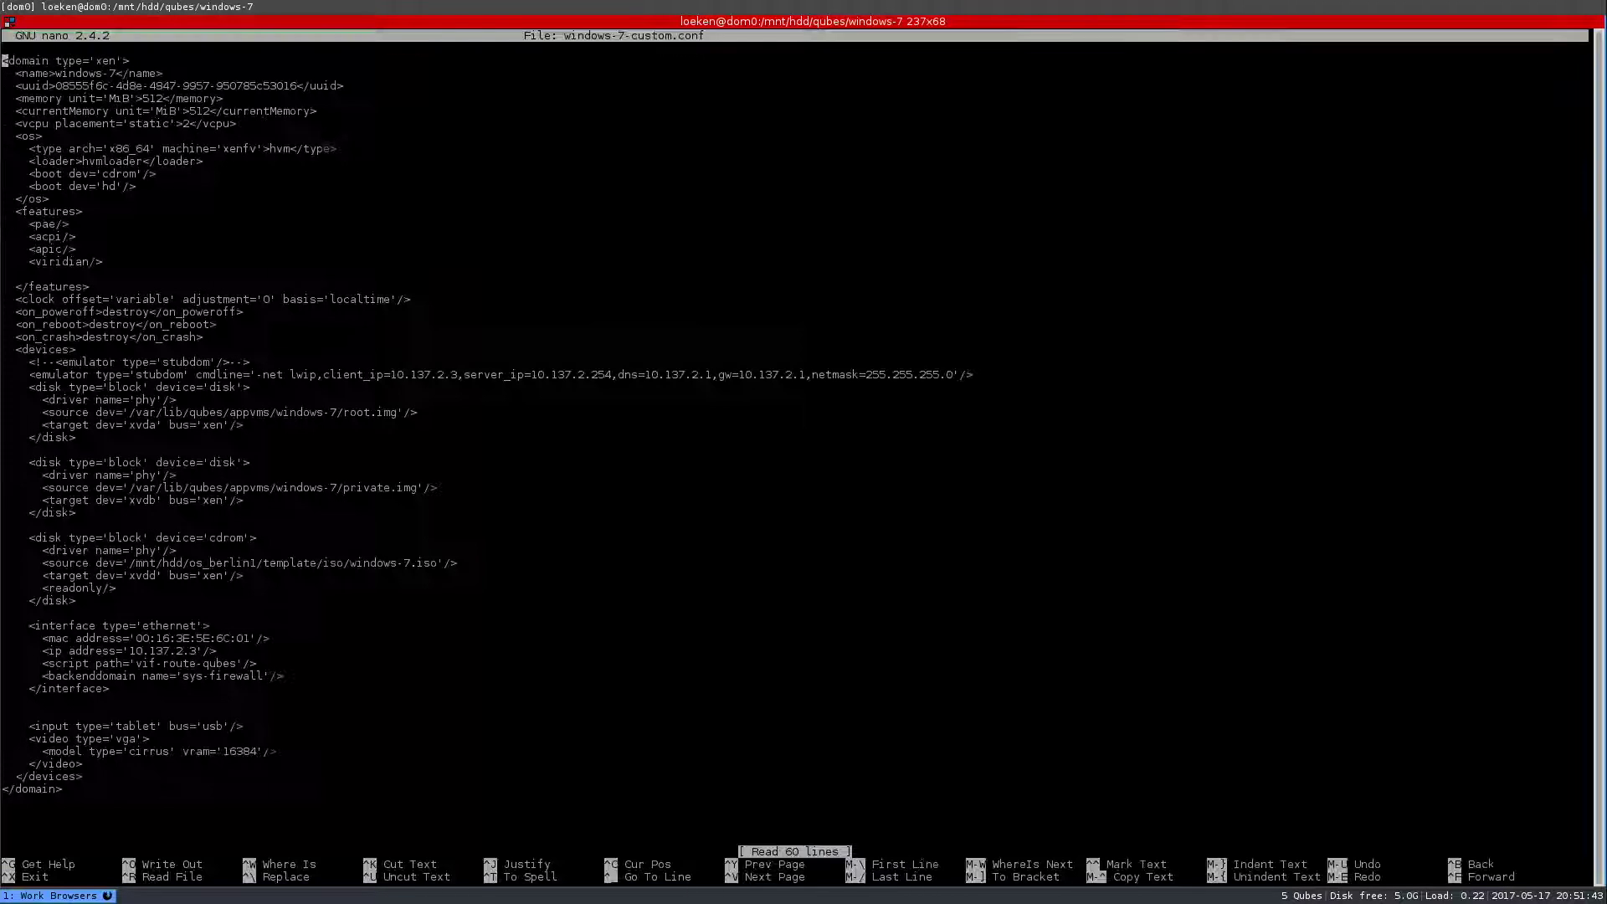
{"action": "key", "text": "ctrl+x"}
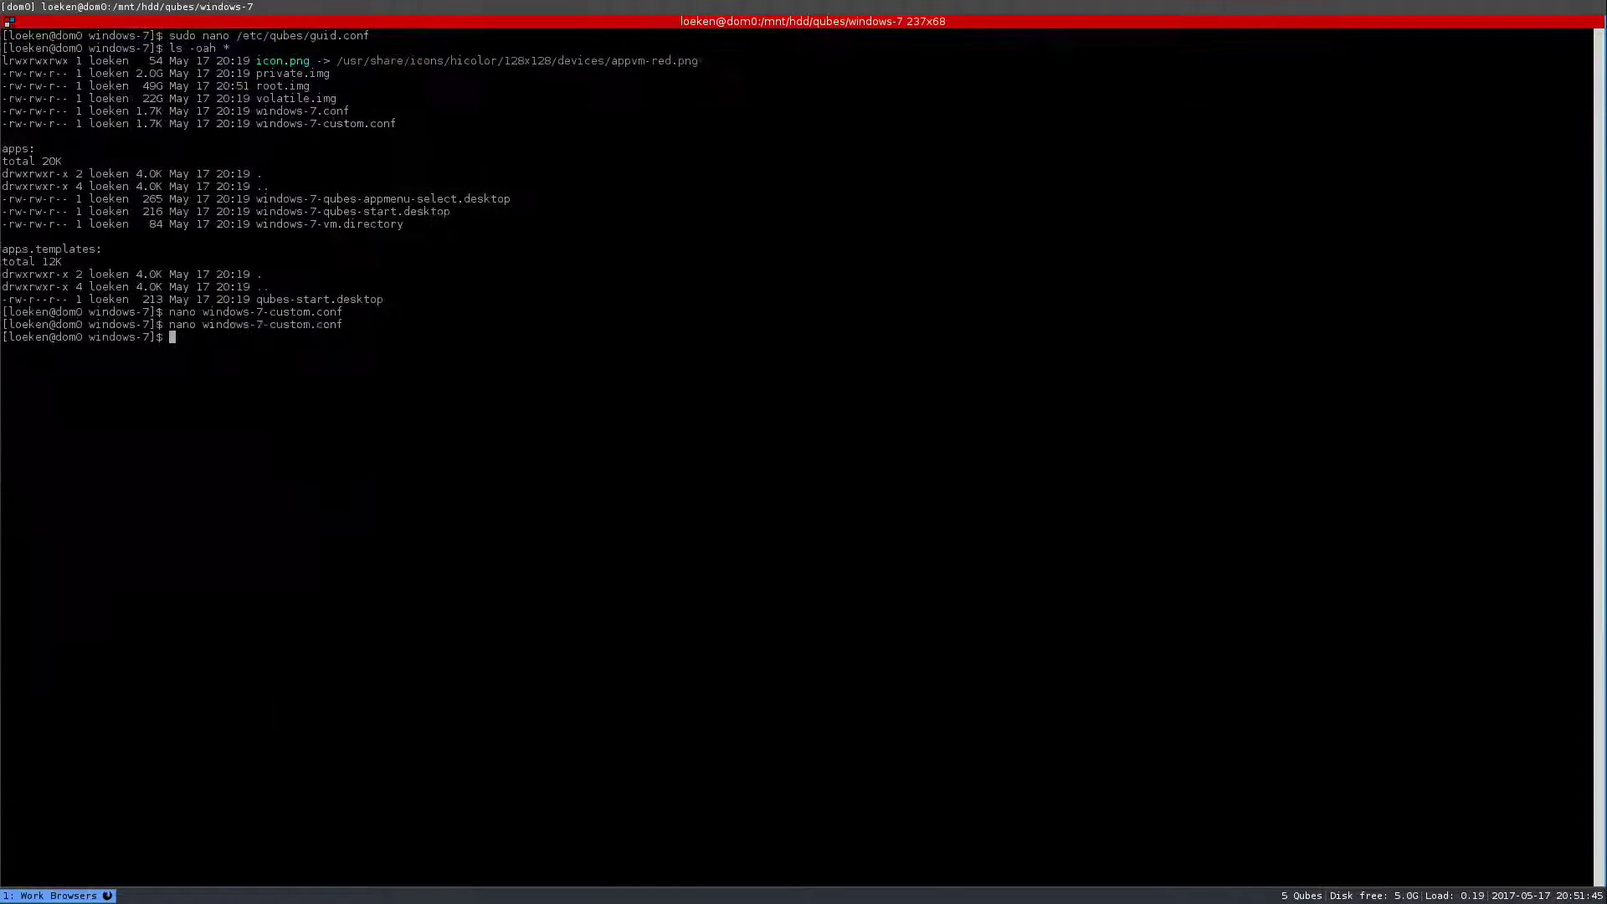
- Run 'qvm-start windows-7 --install-windows-tools', then type 'nano windows-7.conf'
{"action": "type", "text": "qvm-start windows-7 --install-windows-"}
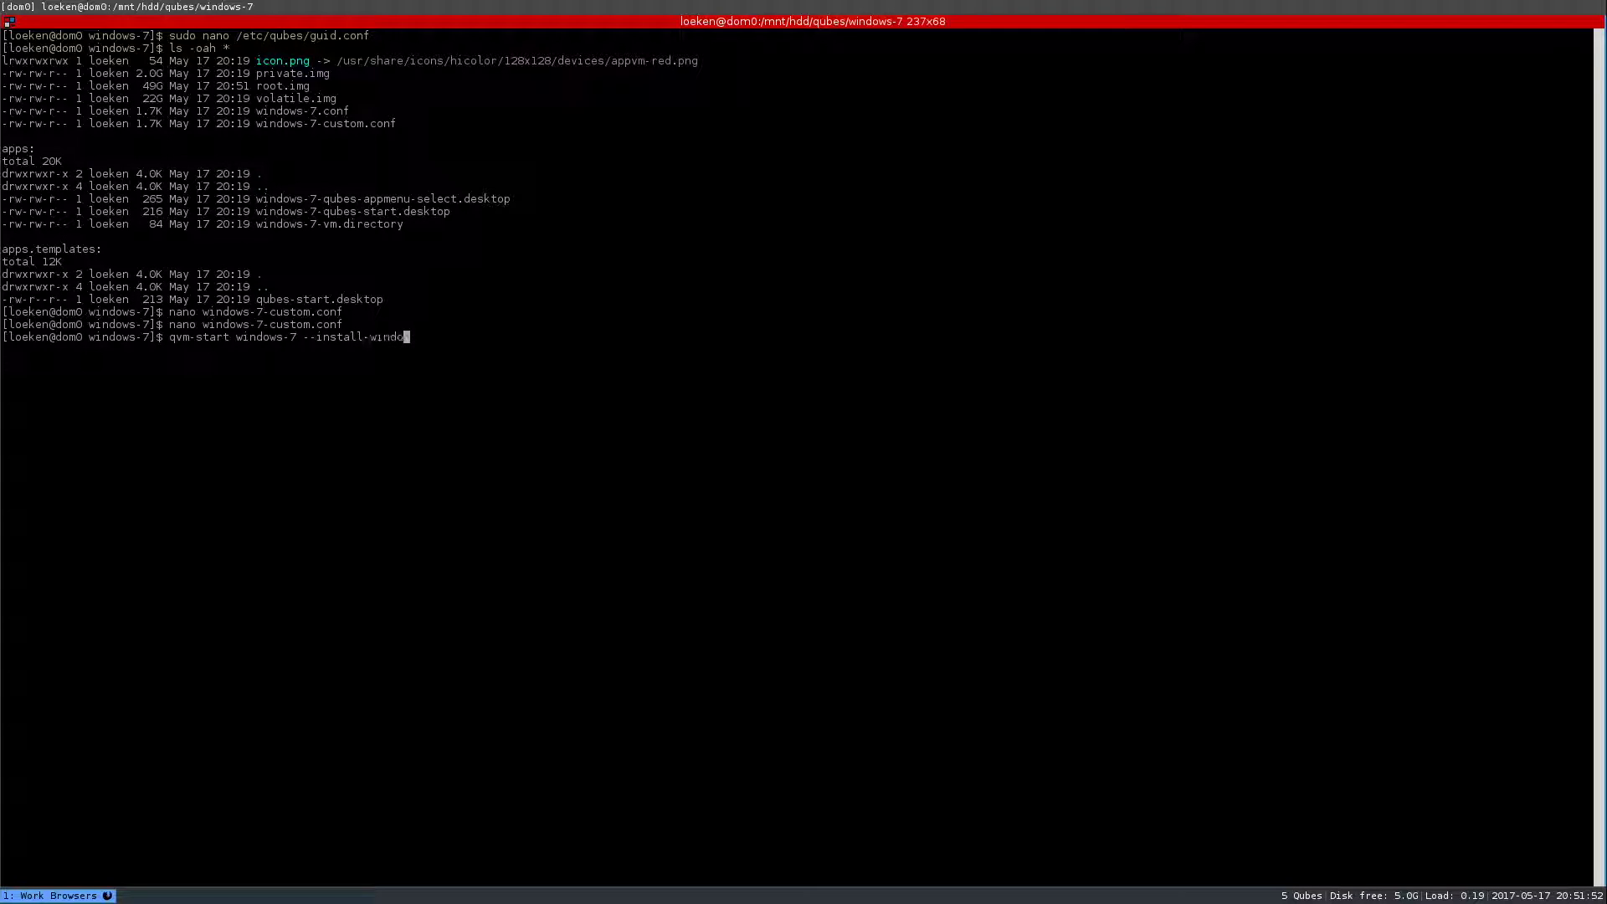
{"action": "type", "text": "tools"}
{"action": "key", "text": "Return"}
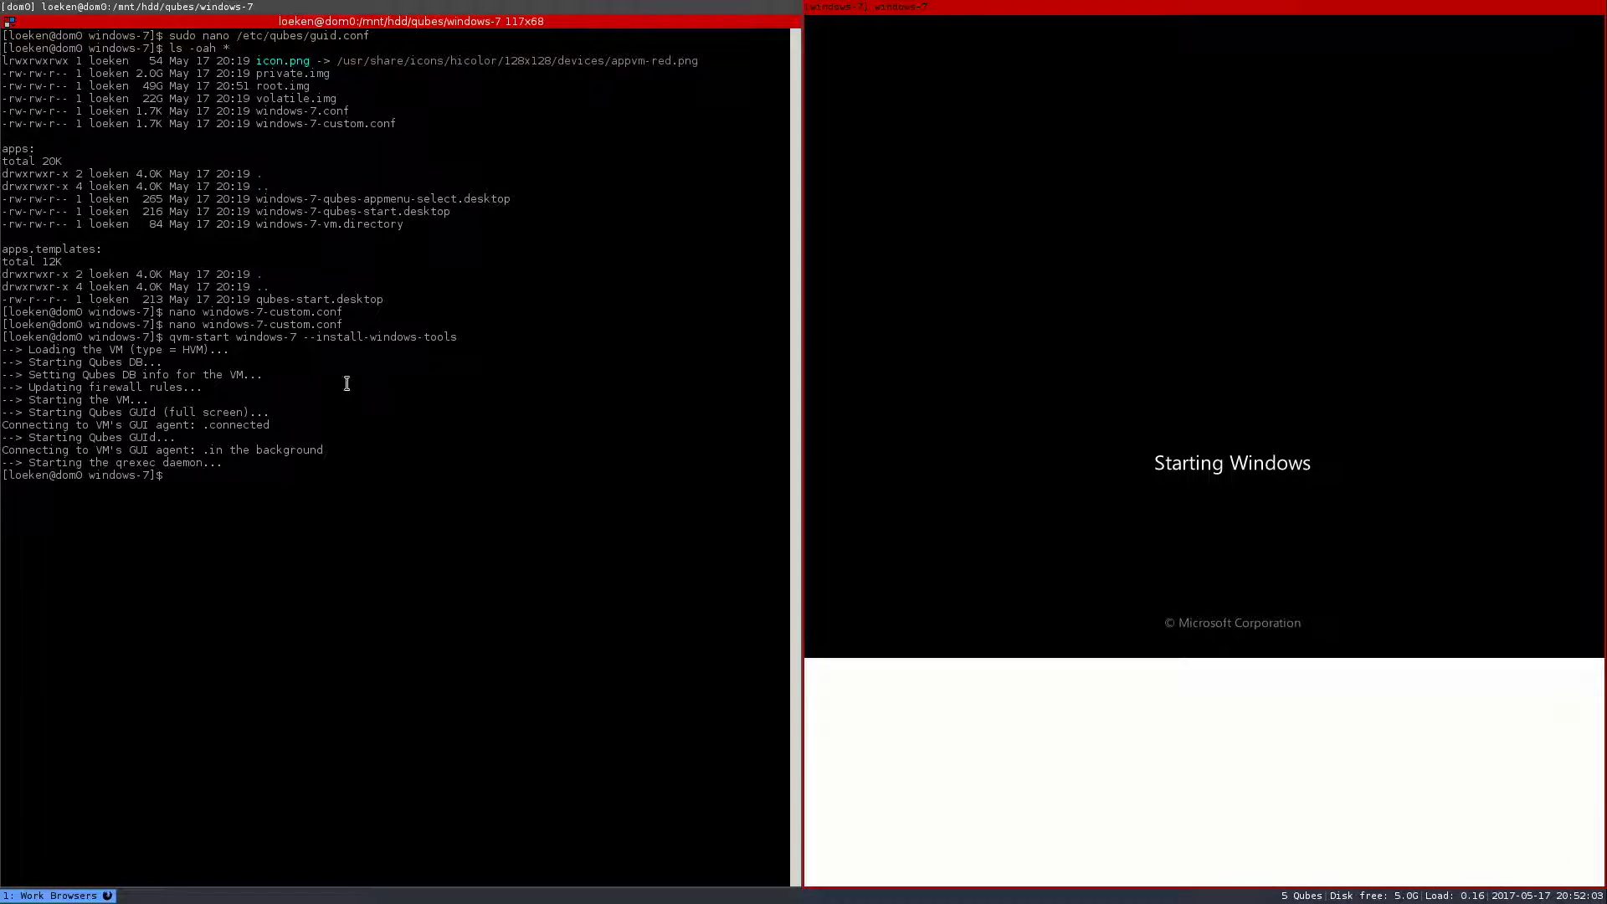
{"action": "type", "text": "nano windows-7.conf"}
- Inspect the tools ISO path and xen video model in windows-7.conf, then run 'qvm-kill windows-7'
{"action": "key", "text": "Return"}
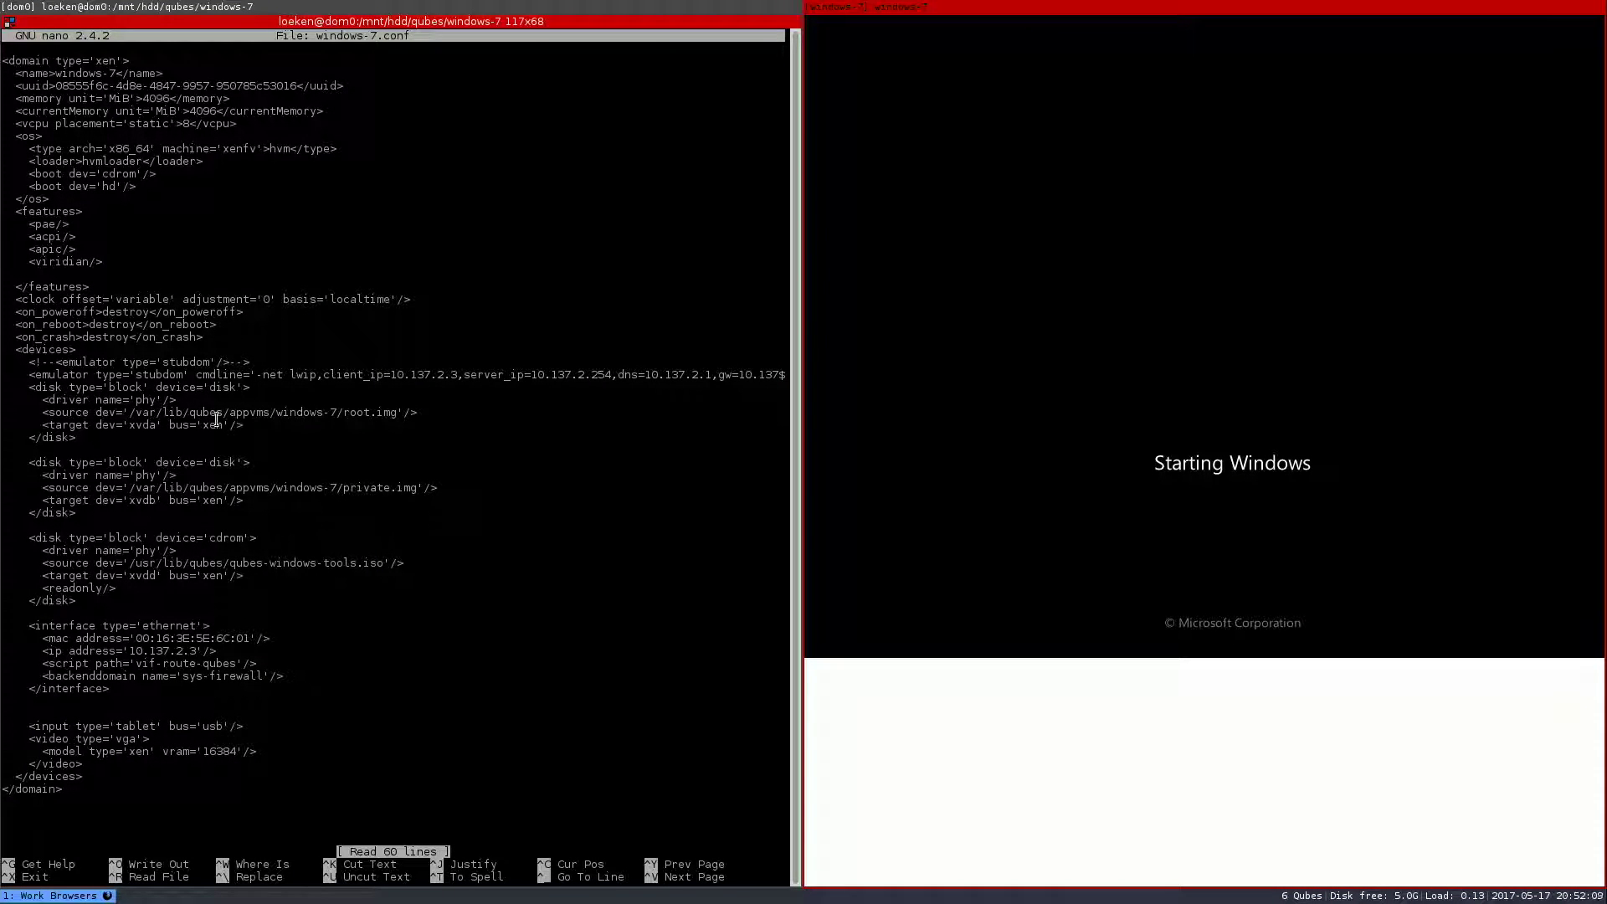
{"action": "double_click", "coordinate": [179, 562]}
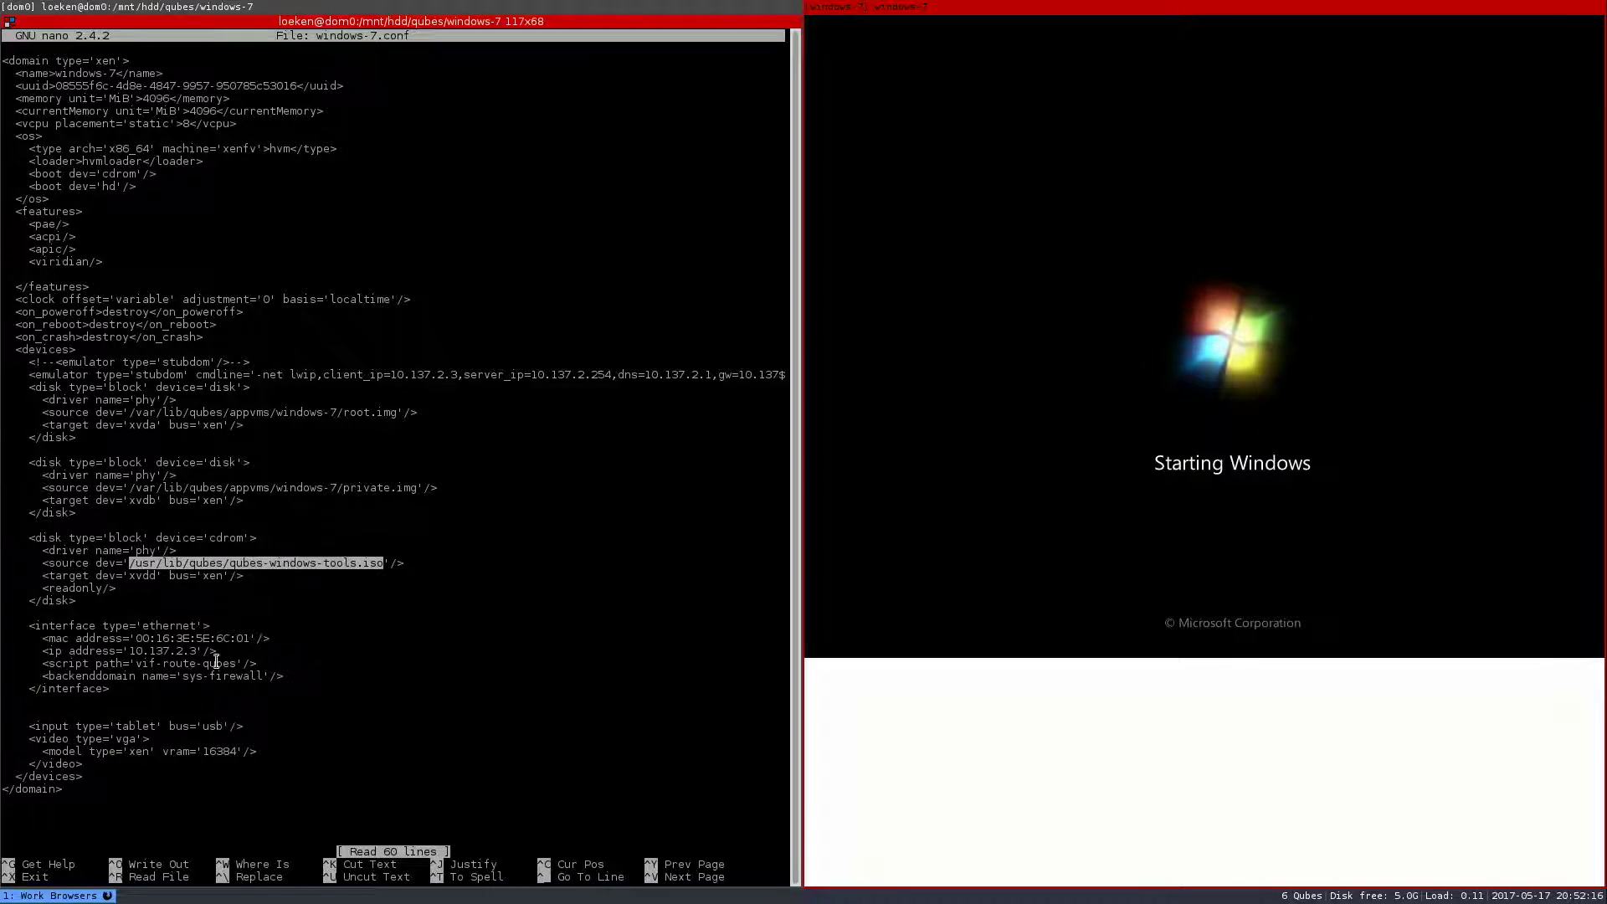
{"action": "double_click", "coordinate": [139, 751]}
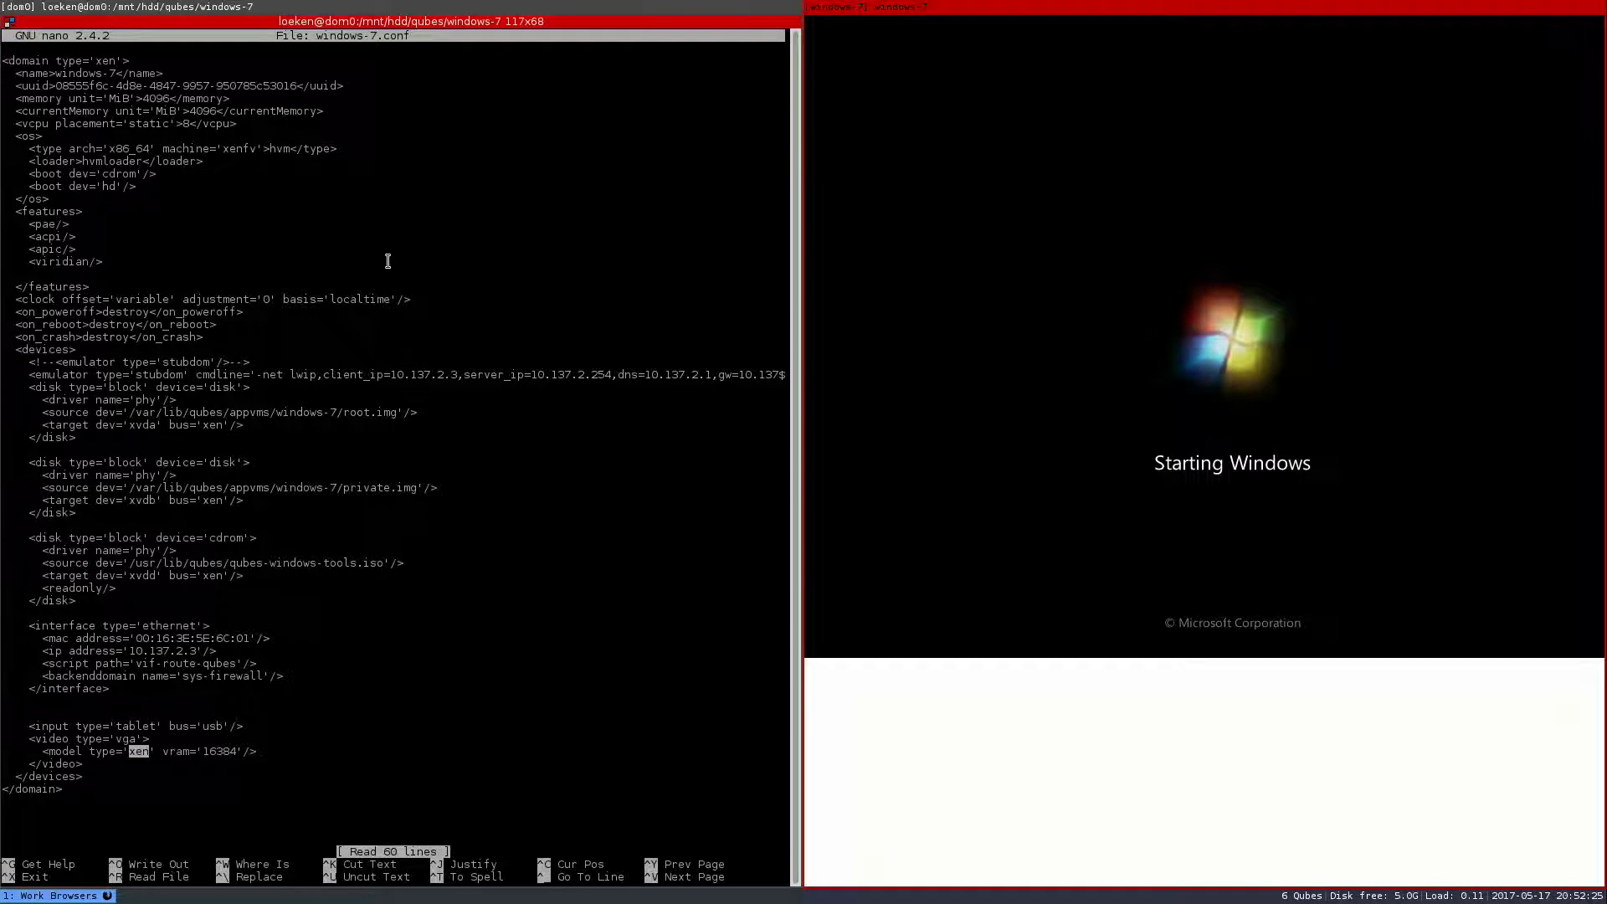
{"action": "key", "text": "ctrl+x"}
{"action": "type", "text": "qvm-kill windows-7"}
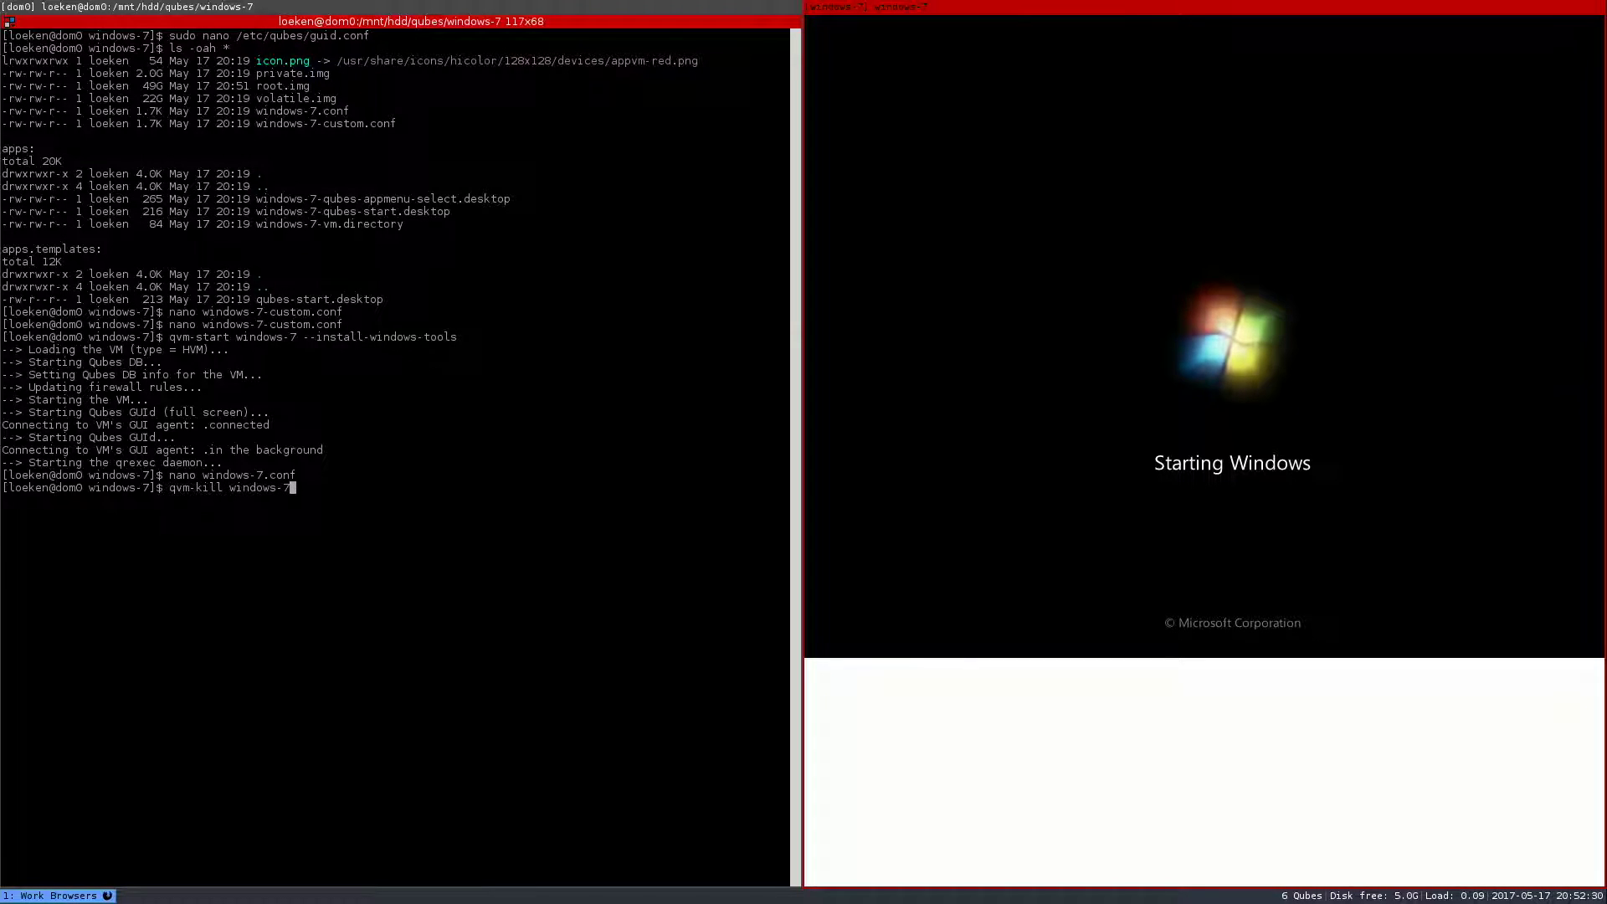
{"action": "key", "text": "Return"}
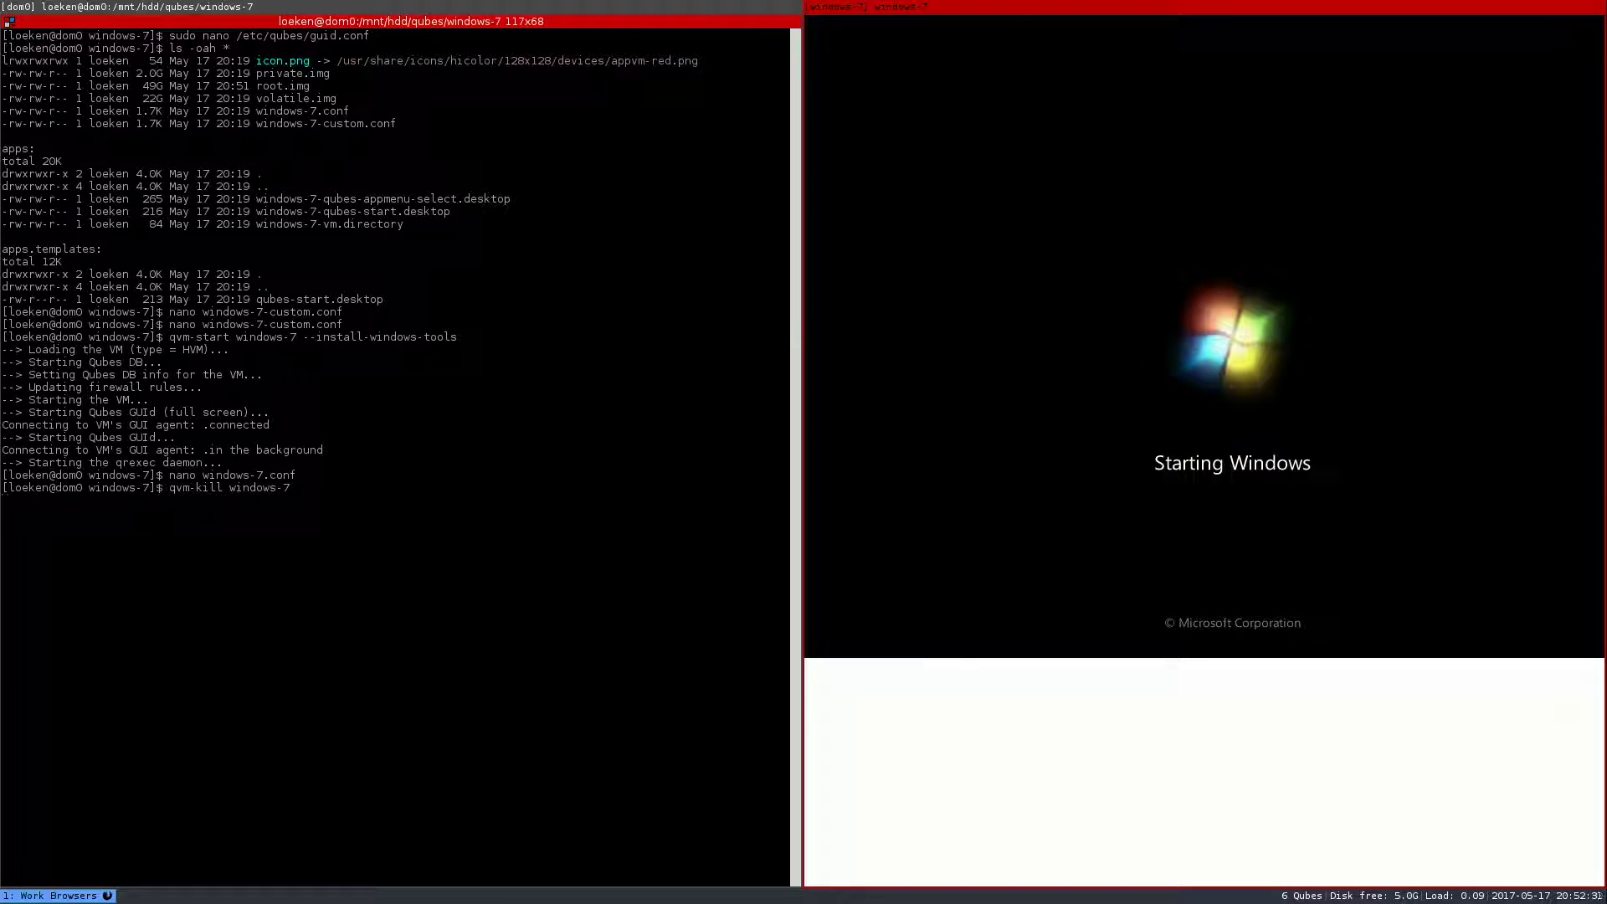
- Copy windows-7.conf to windows-7-qubestools.conf and open the copy in nano
{"action": "type", "text": "cp windows-7.conf wi"}
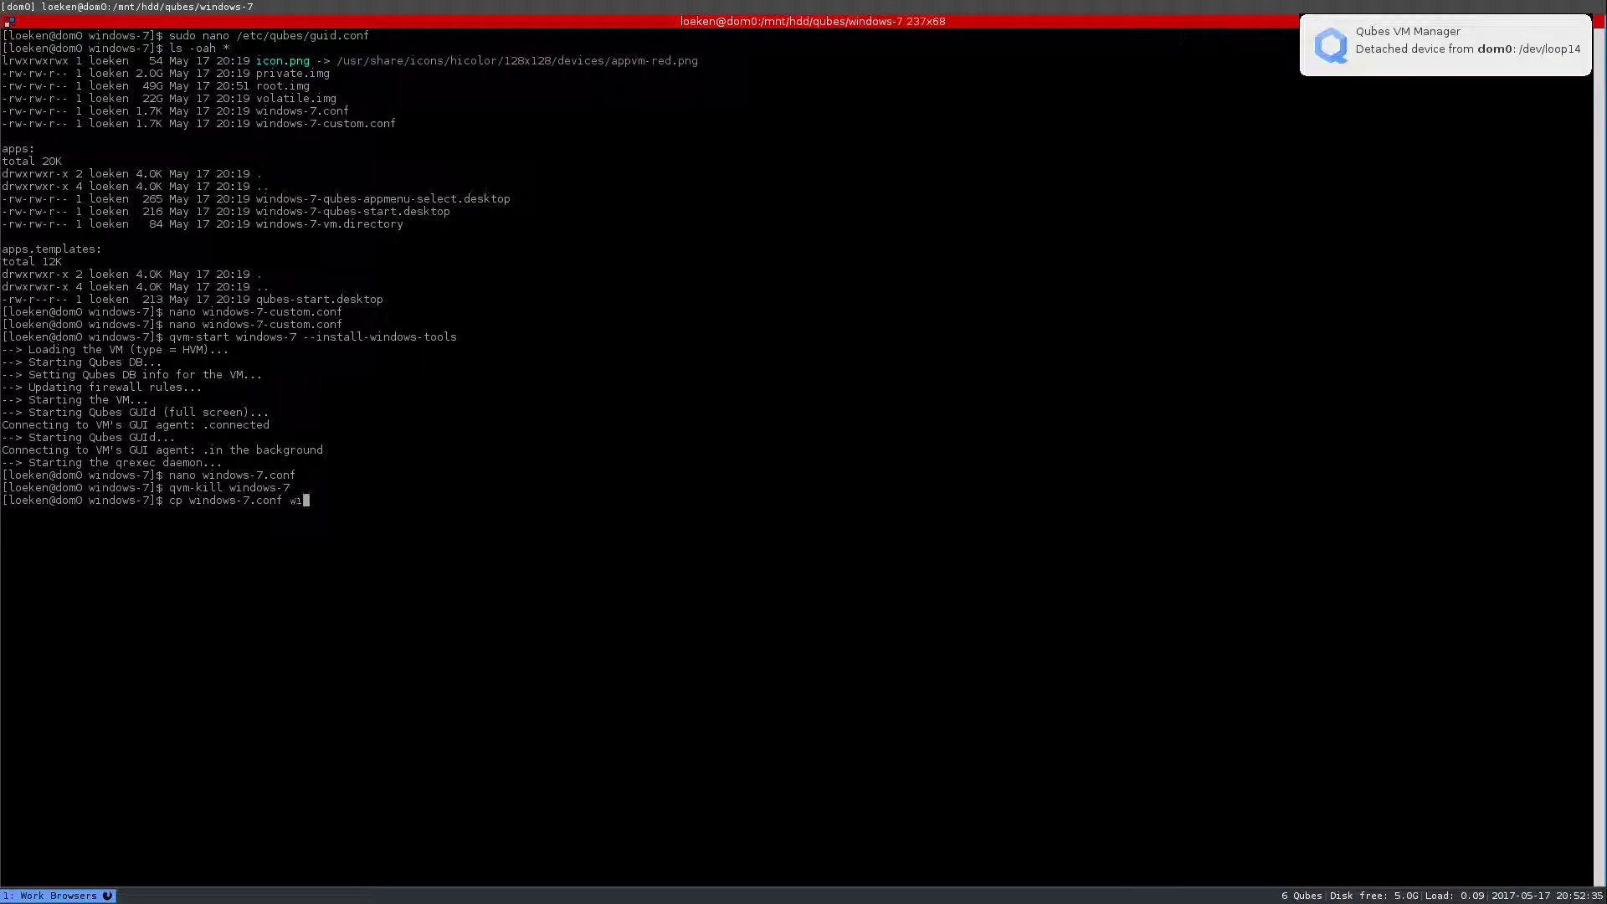
{"action": "type", "text": "ndows-7-qubes"}
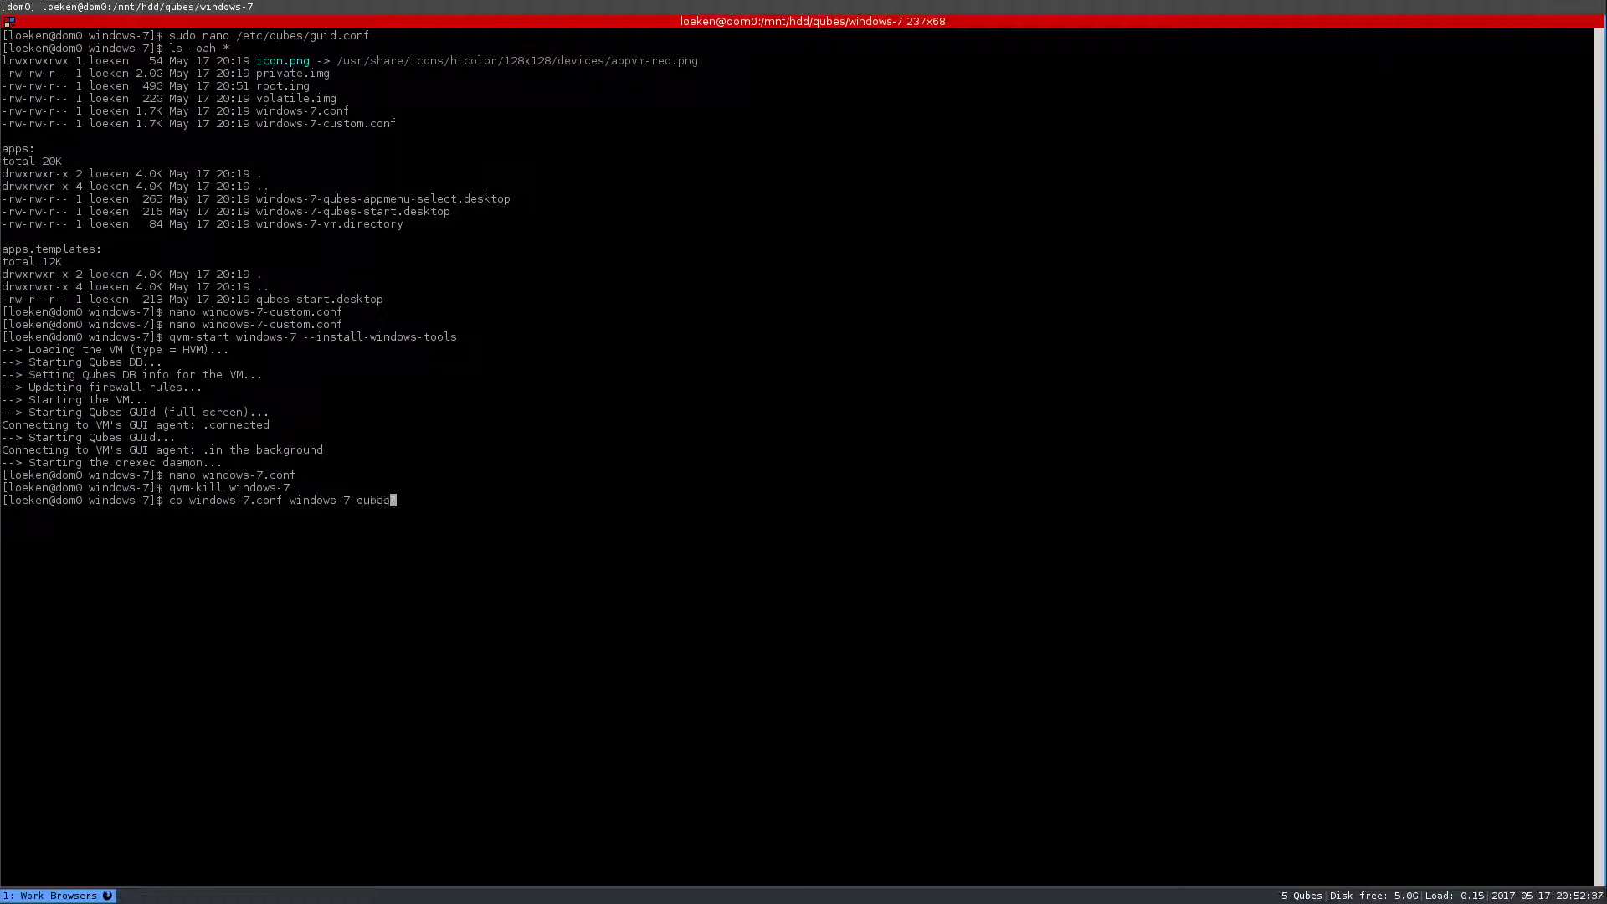
{"action": "type", "text": "tools.conf"}
{"action": "key", "text": "Return"}
{"action": "type", "text": "nano wi"}
{"action": "key", "text": "Tab"}
{"action": "type", "text": "-"}
{"action": "type", "text": "q"}
{"action": "key", "text": "Tab"}
{"action": "key", "text": "Return"}
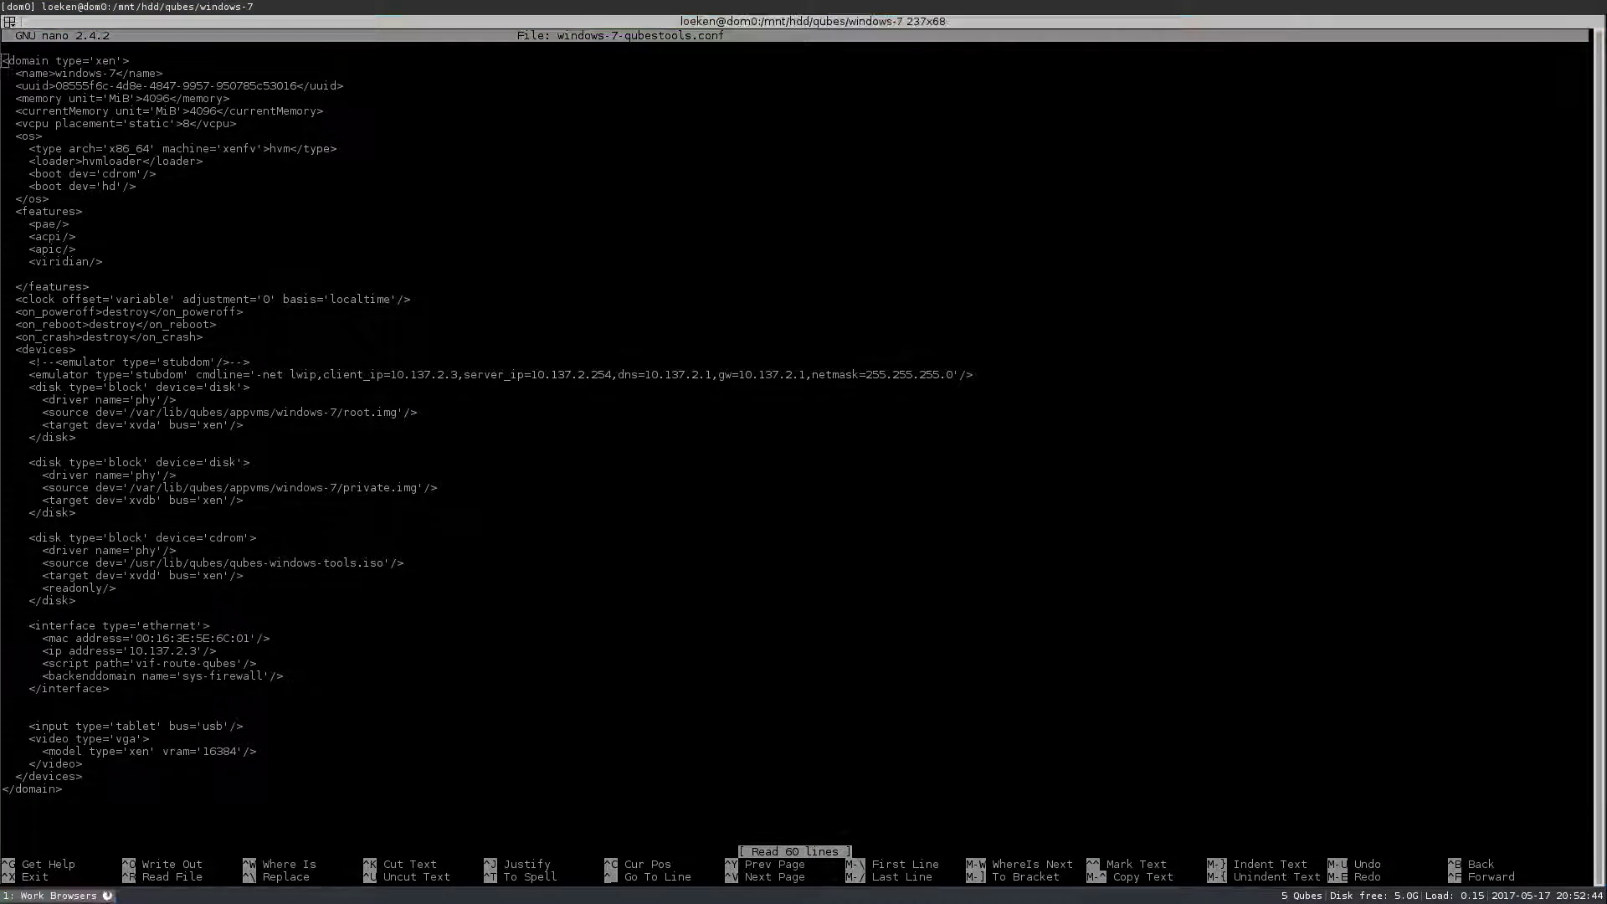
- Change the video model from xen to cirrus, save the file, and exit nano
{"action": "key", "text": "Down"}
{"action": "key", "text": "Down"}
{"action": "key", "text": "Down"}
{"action": "key", "text": "Down"}
{"action": "key", "text": "Down"}
{"action": "key", "text": "Down"}
{"action": "key", "text": "Down"}
{"action": "key", "text": "Down"}
{"action": "key", "text": "Down"}
{"action": "key", "text": "Down"}
{"action": "key", "text": "Down"}
{"action": "key", "text": "Down"}
{"action": "key", "text": "Down"}
{"action": "key", "text": "Down"}
{"action": "key", "text": "Down"}
{"action": "key", "text": "Down"}
{"action": "key", "text": "Down"}
{"action": "key", "text": "Down"}
{"action": "key", "text": "Down"}
{"action": "key", "text": "Down"}
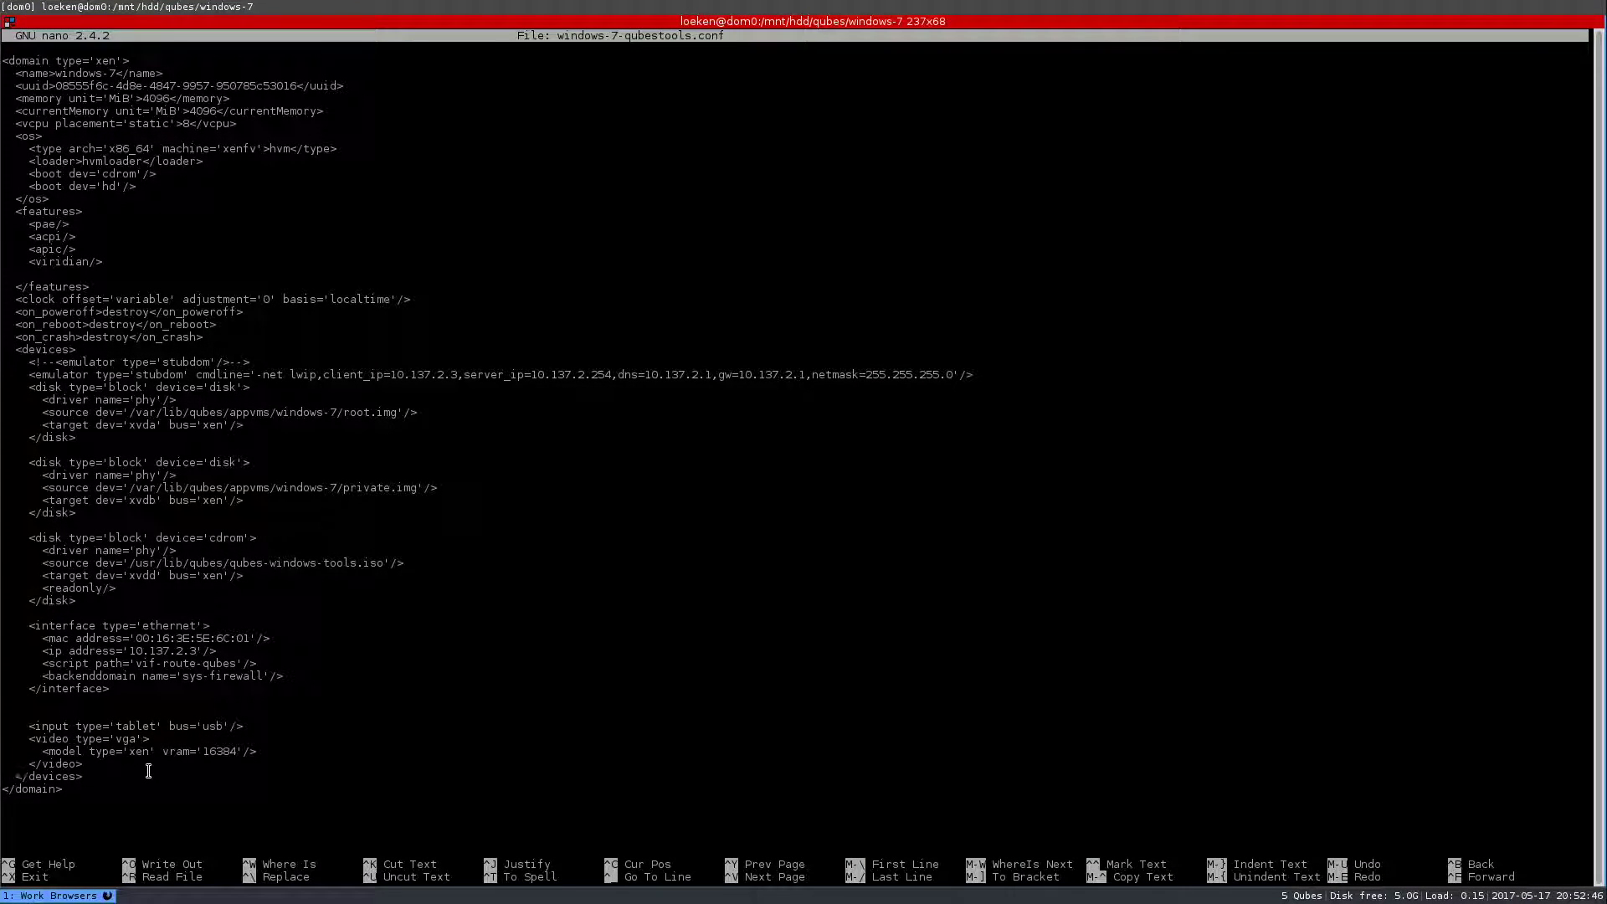
{"action": "key", "text": "Right"}
{"action": "key", "text": "Right"}
{"action": "key", "text": "Right"}
{"action": "key", "text": "Right"}
{"action": "key", "text": "Right"}
{"action": "key", "text": "Right"}
{"action": "key", "text": "Right"}
{"action": "key", "text": "Right"}
{"action": "key", "text": "Right"}
{"action": "key", "text": "Right"}
{"action": "key", "text": "Right"}
{"action": "key", "text": "Right"}
{"action": "key", "text": "Right"}
{"action": "key", "text": "Right"}
{"action": "key", "text": "Right"}
{"action": "key", "text": "Right"}
{"action": "key", "text": "Right"}
{"action": "key", "text": "Right"}
{"action": "key", "text": "Delete"}
{"action": "key", "text": "Delete"}
{"action": "key", "text": "Delete"}
{"action": "type", "text": "cirrus"}
{"action": "key", "text": "ctrl+o"}
{"action": "key", "text": "Return"}
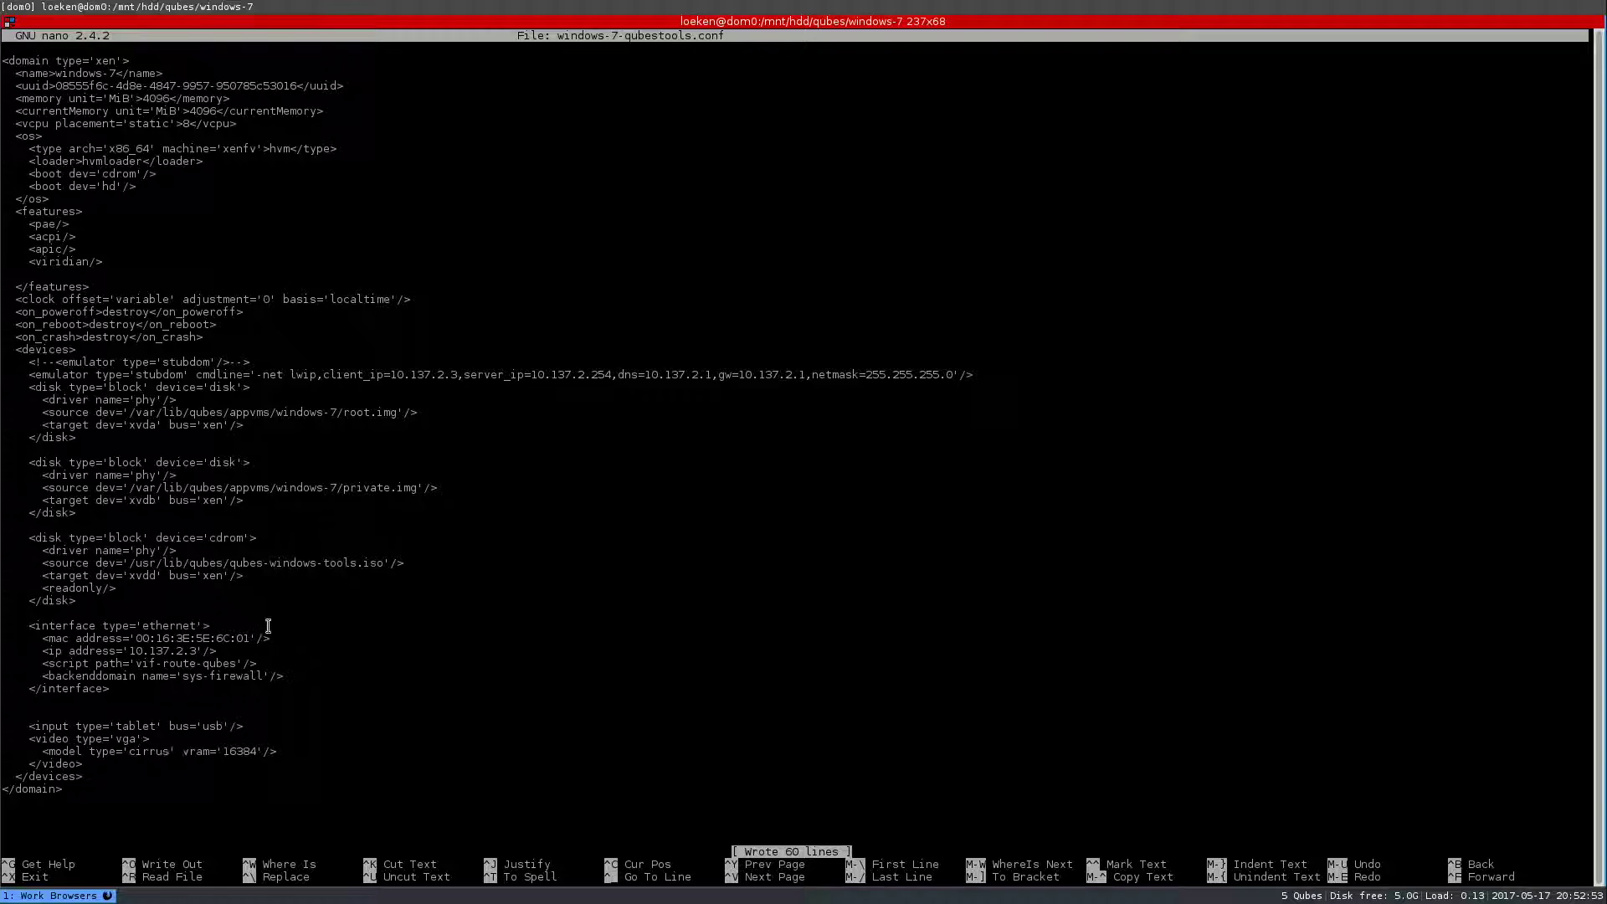
{"action": "left_click_drag", "start_coordinate": [276, 587], "coordinate": [10, 527]}
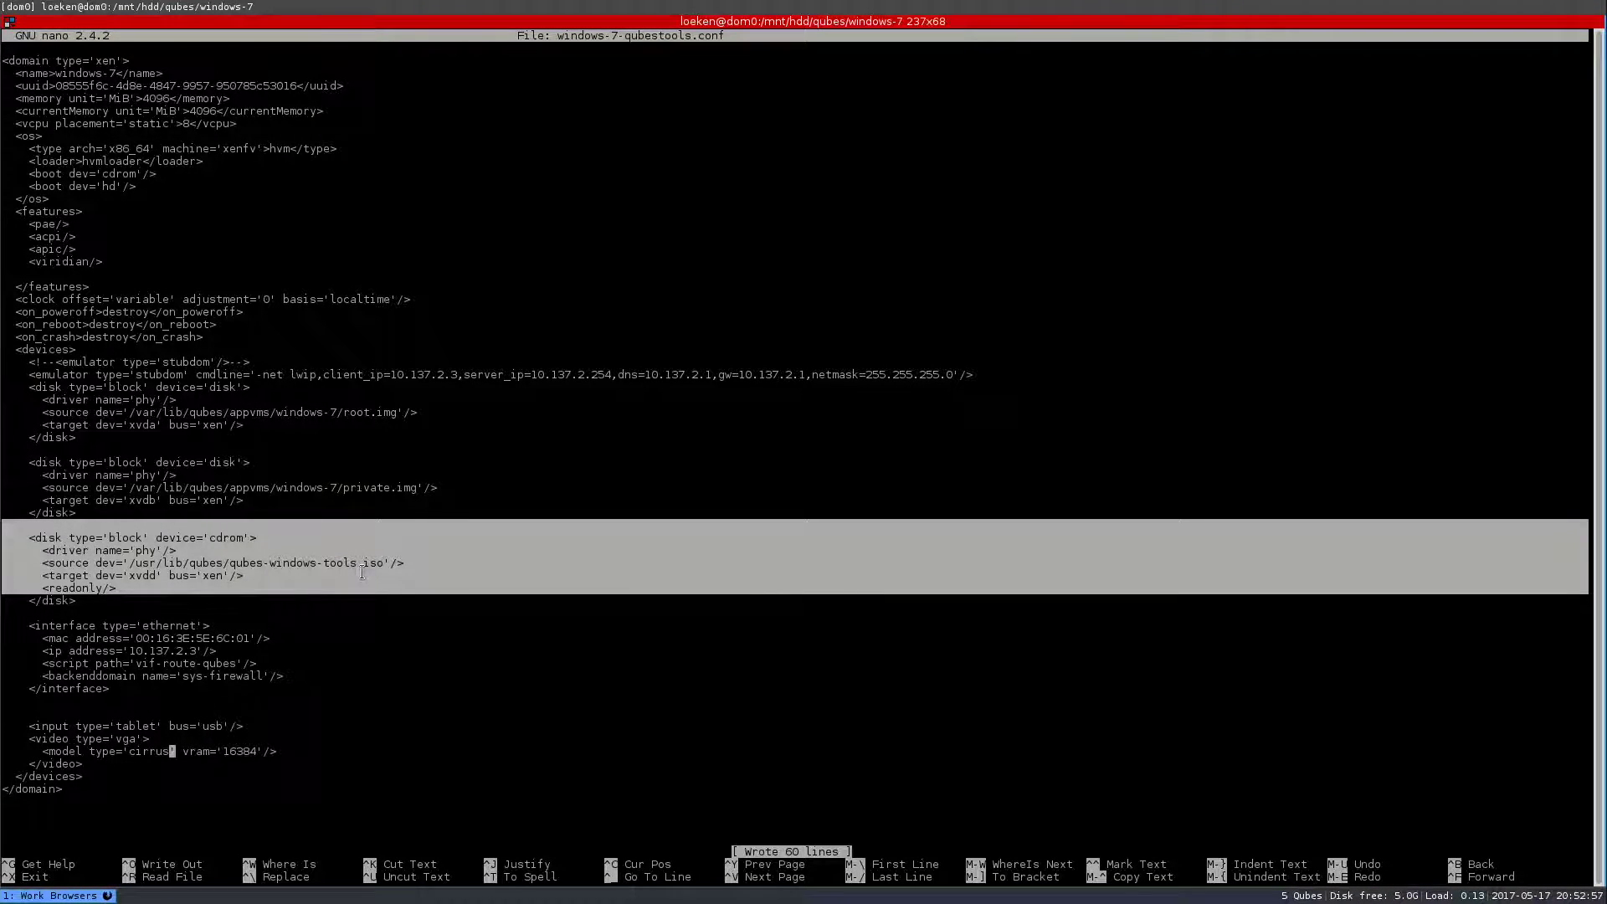
{"action": "key", "text": "ctrl+x"}
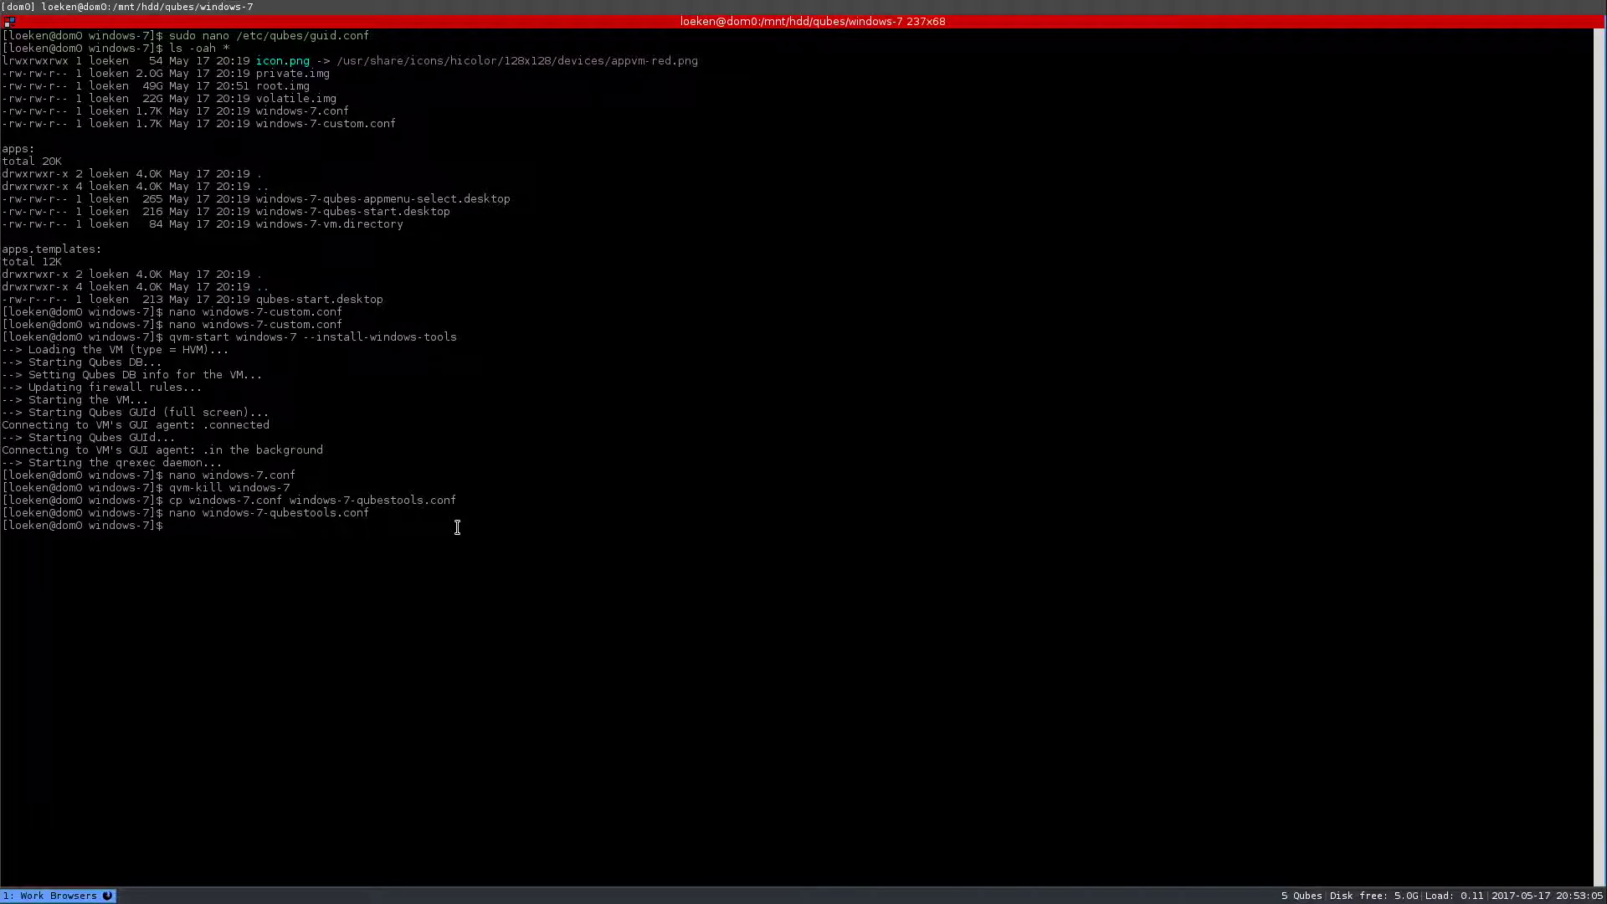
- Type a qubes-dom0-update command for qubes-windows-tools from current-testing, then abort it
{"action": "type", "text": "sudo qubes-dom0-update qubes-window"}
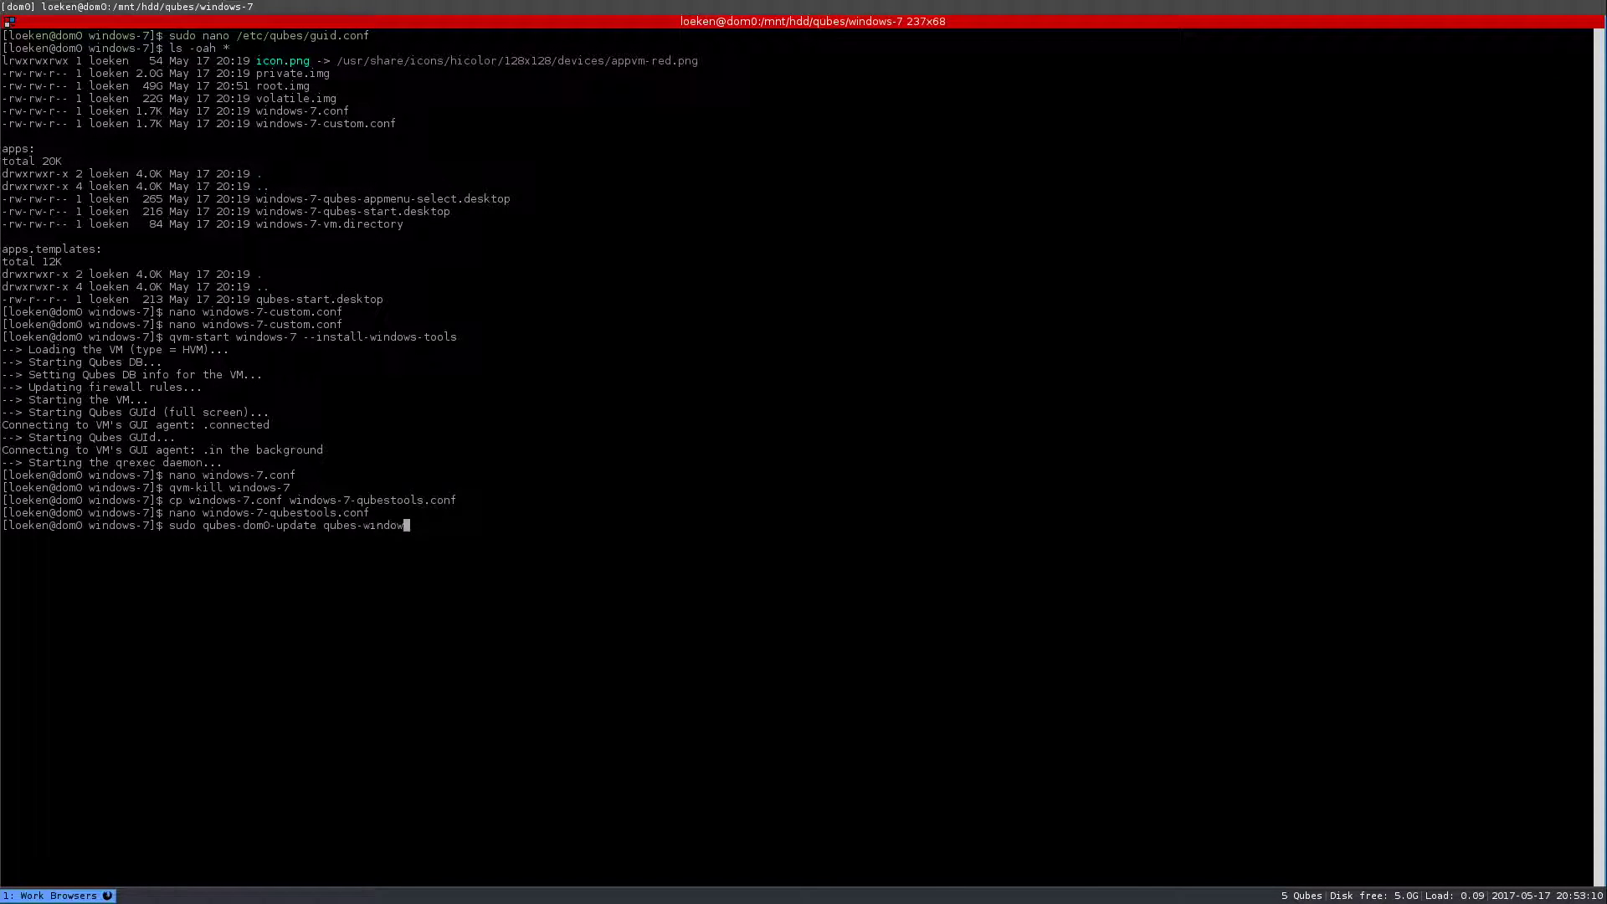
{"action": "type", "text": "s-tools"}
{"action": "type", "text": "--enablerepo=qubes-dom0-curren"}
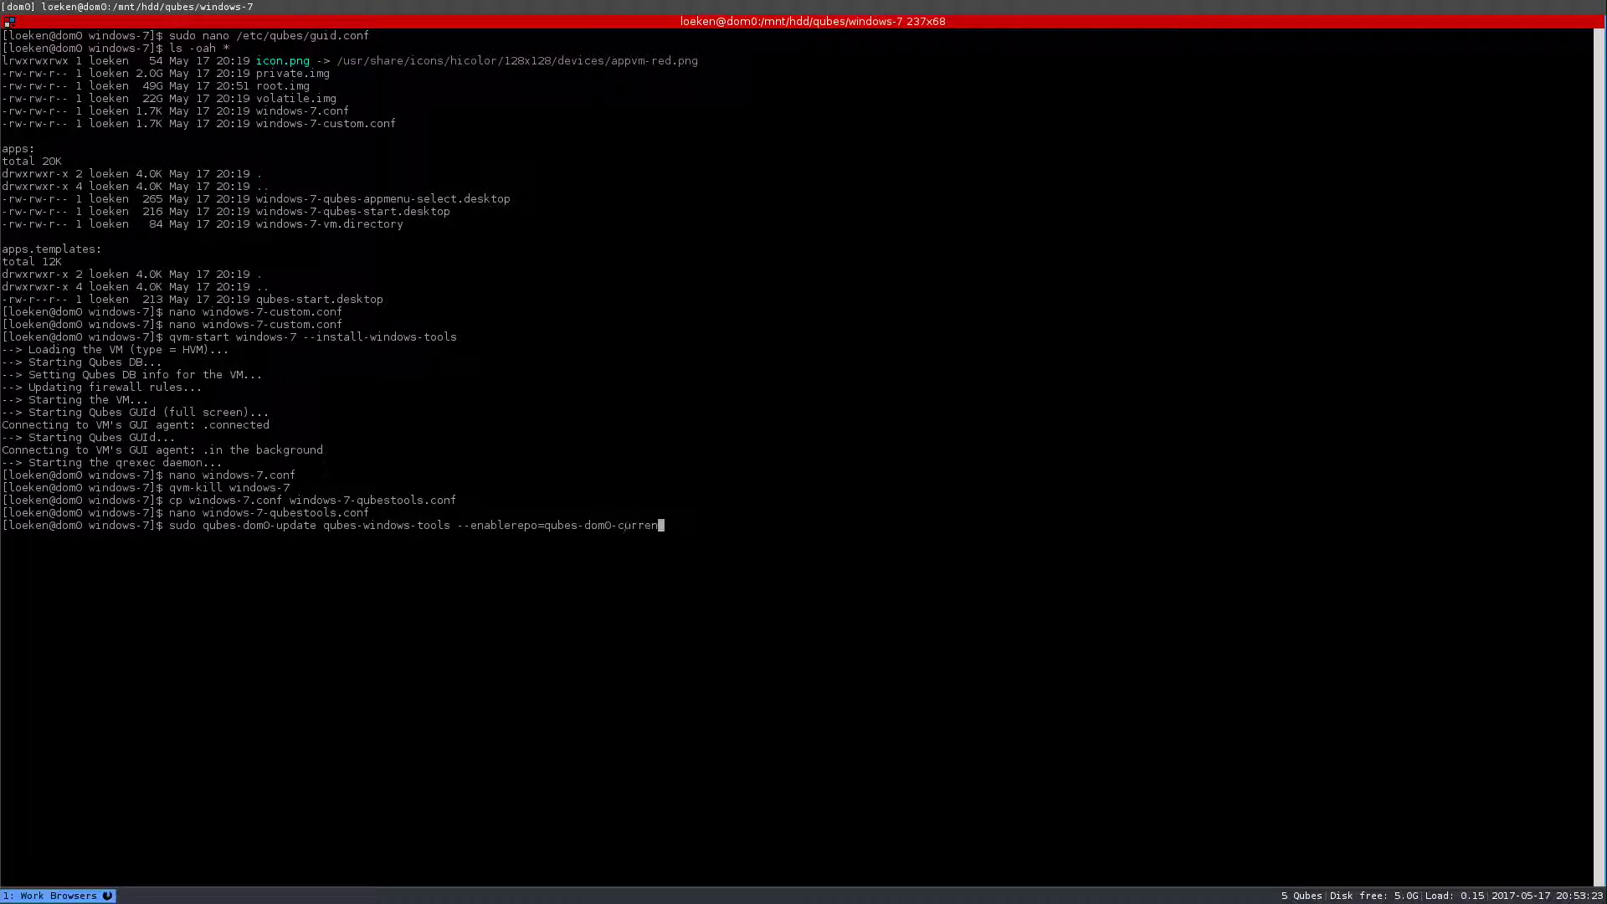
{"action": "type", "text": "t-test"}
{"action": "key", "text": "ctrl+c"}
- Review the cirrus model and tools ISO lines in windows-7-qubestools.conf, then exit nano
{"action": "type", "text": "nano windows-7"}
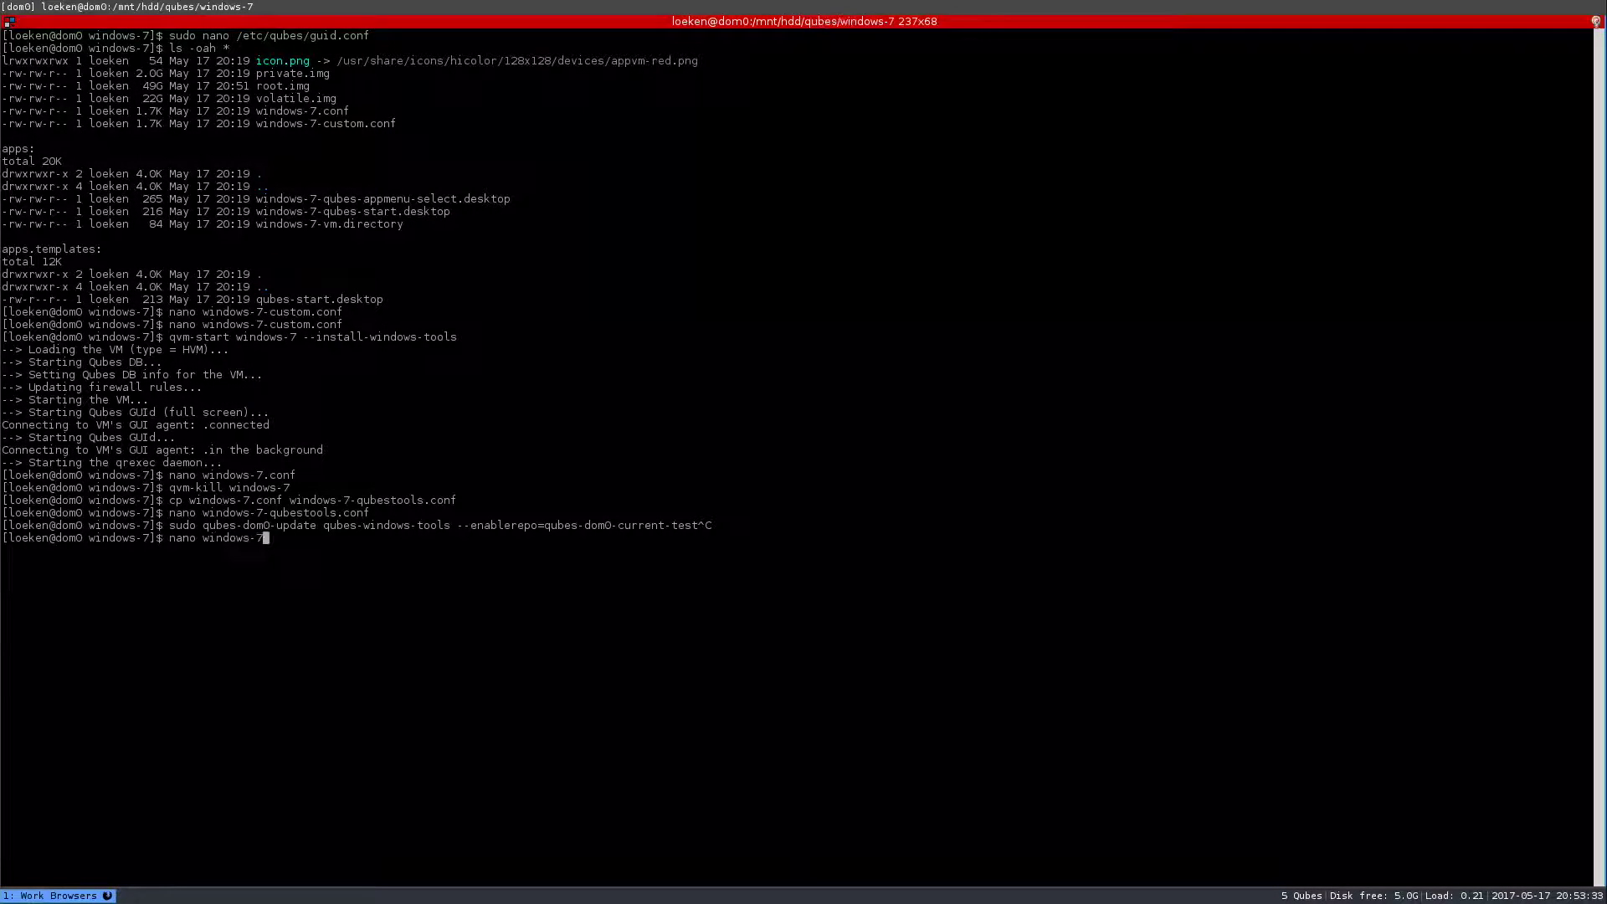
{"action": "type", "text": "-q"}
{"action": "key", "text": "Tab"}
{"action": "key", "text": "Return"}
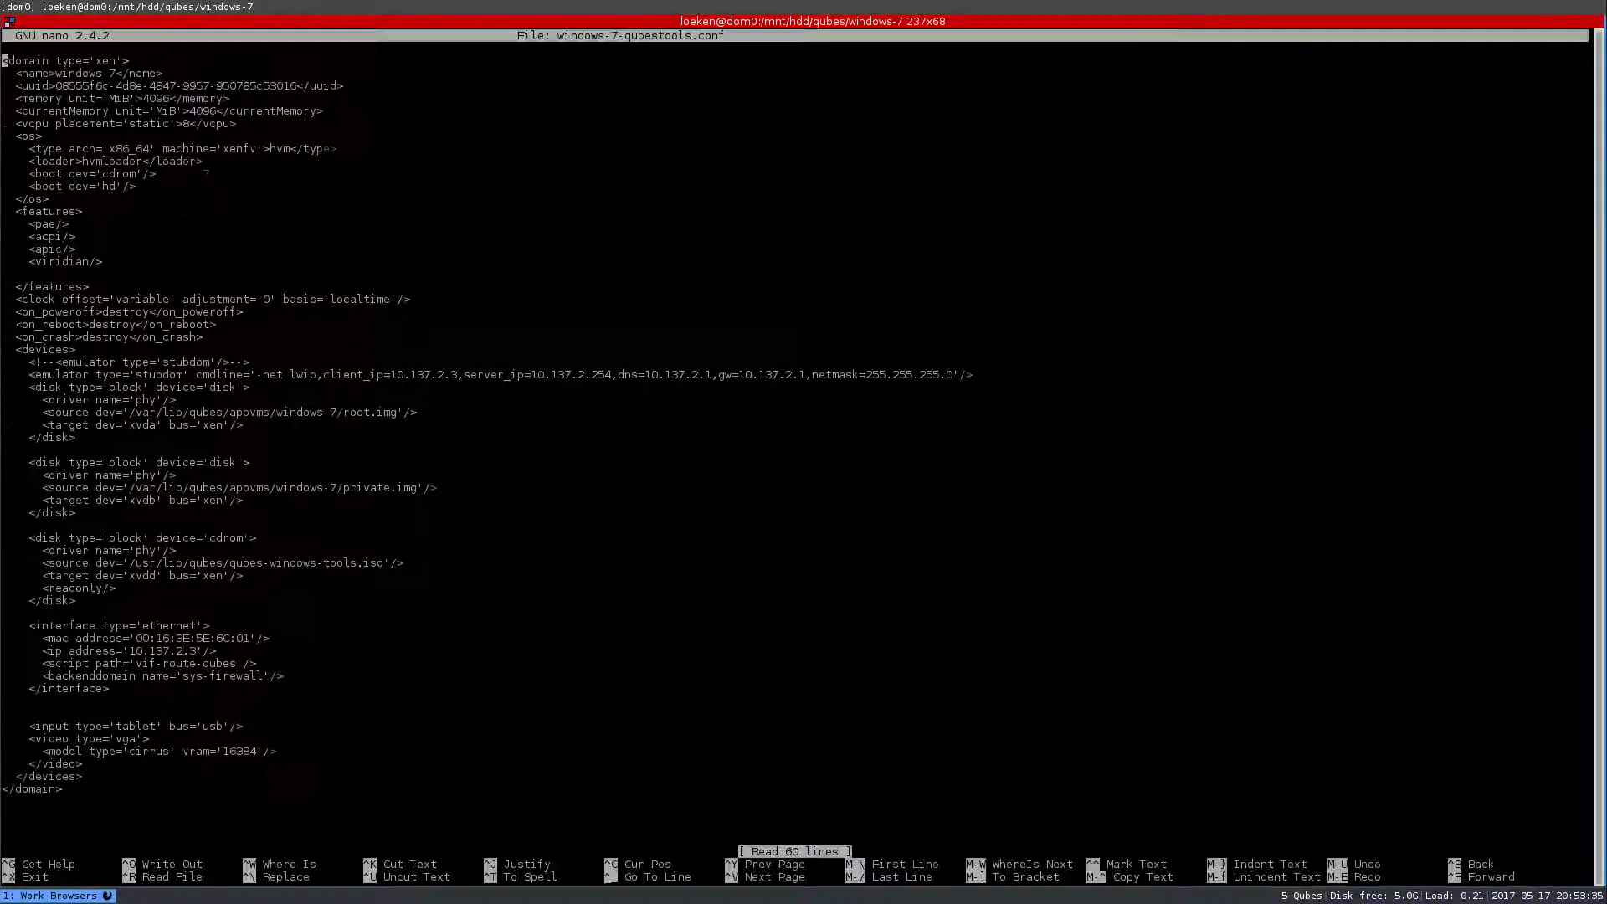
{"action": "double_click", "coordinate": [147, 751]}
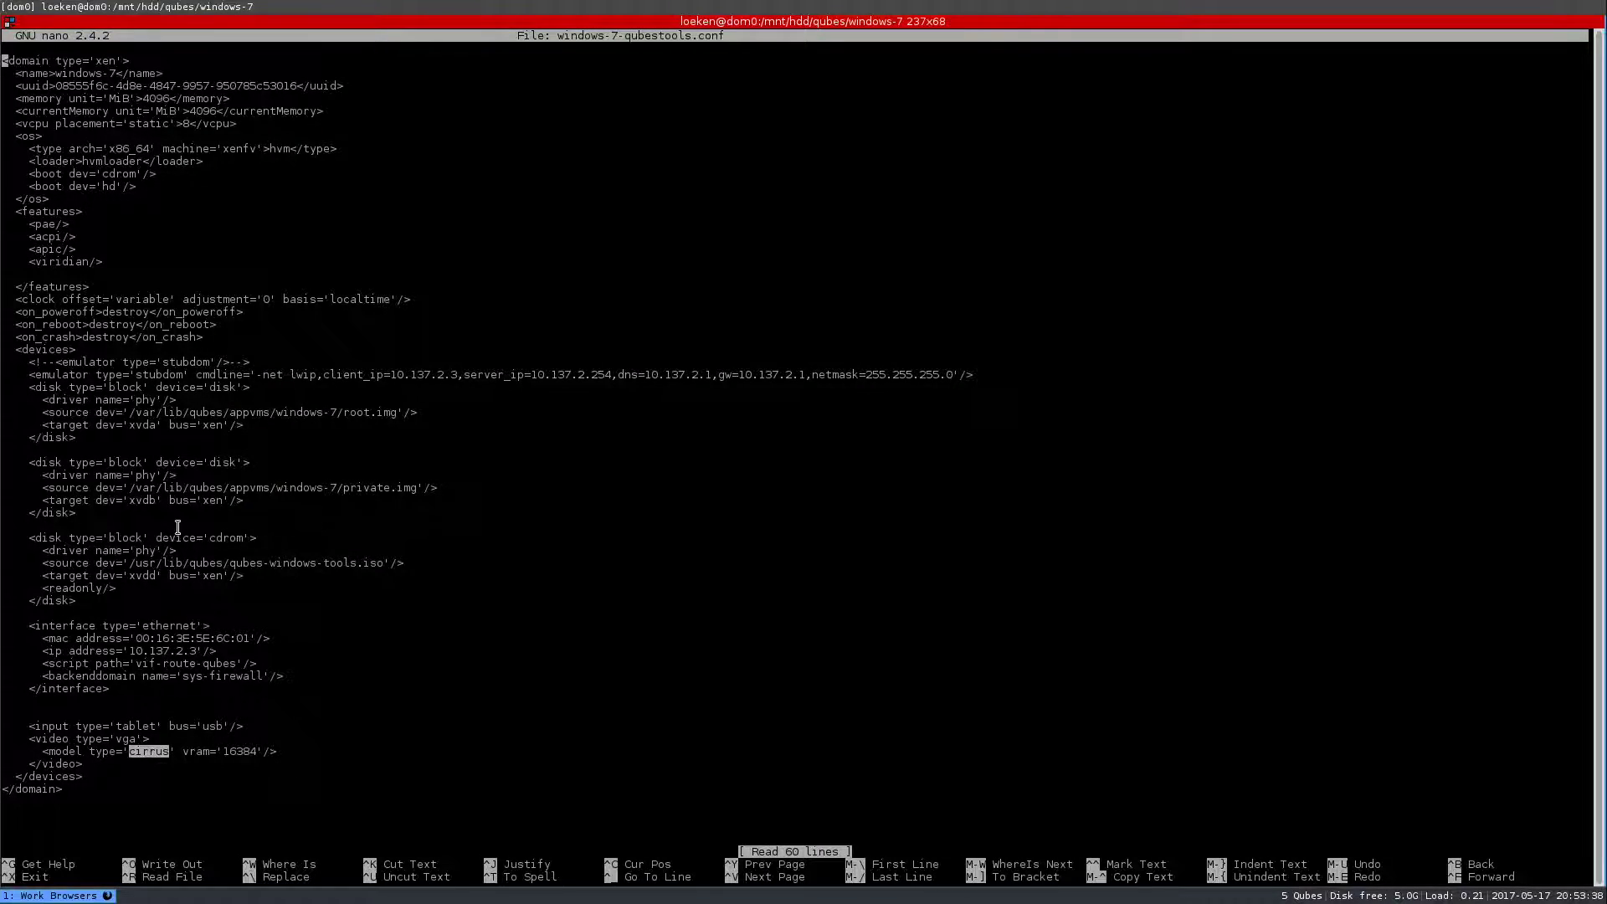
{"action": "left_click_drag", "start_coordinate": [143, 561], "coordinate": [347, 569]}
{"action": "key", "text": "ctrl+x"}
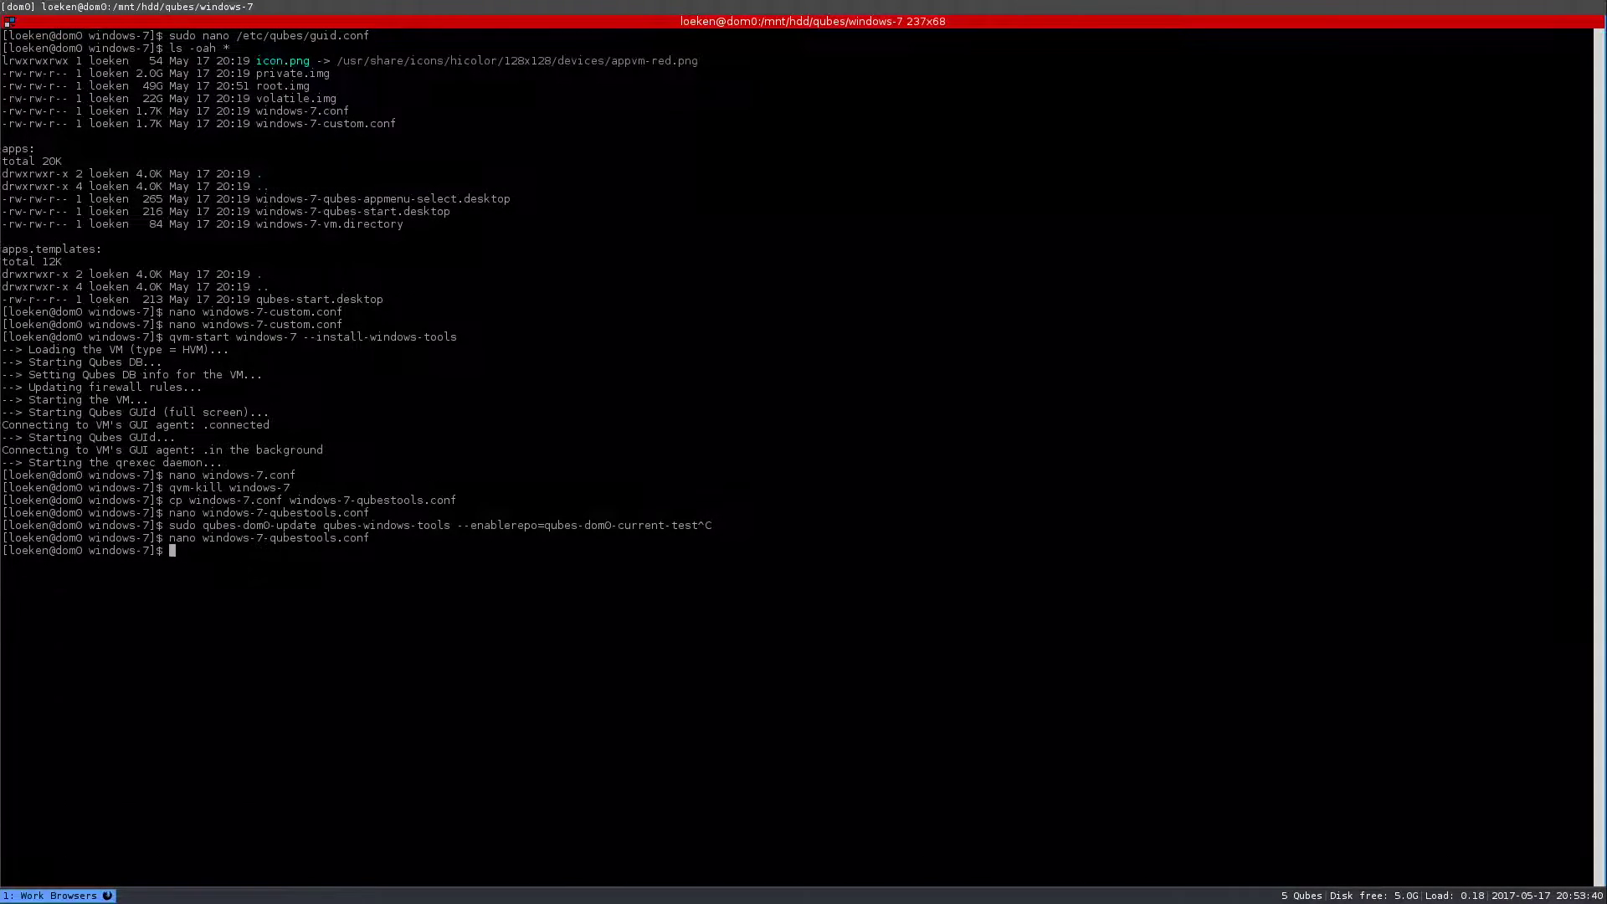
- Enter 'qvm-start windows-7 --custom-conf=windows-7-qubestools.conf', replacing the initial --cdrom option
{"action": "type", "text": "qvm-s"}
{"action": "type", "text": "tart windows-7 -"}
{"action": "type", "text": "-cdrom="}
{"action": "key", "text": "BackSpace"}
{"action": "key", "text": "BackSpace"}
{"action": "key", "text": "BackSpace"}
{"action": "key", "text": "BackSpace"}
{"action": "key", "text": "BackSpace"}
{"action": "type", "text": "-custom-conf=windows-7"}
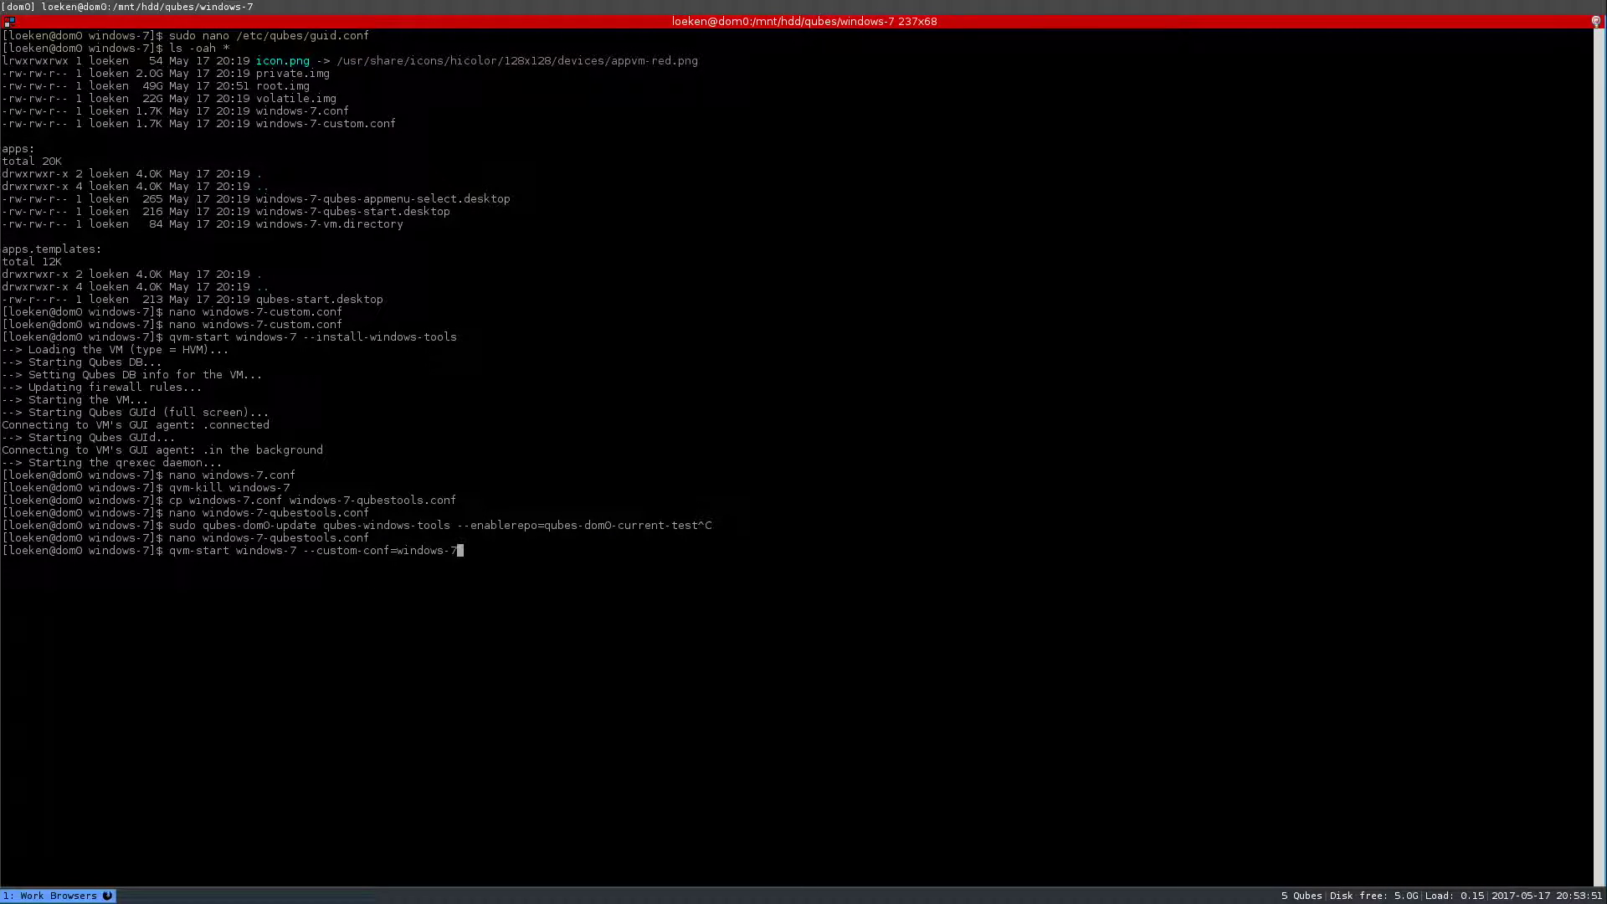
{"action": "type", "text": "-q"}
{"action": "key", "text": "Tab"}
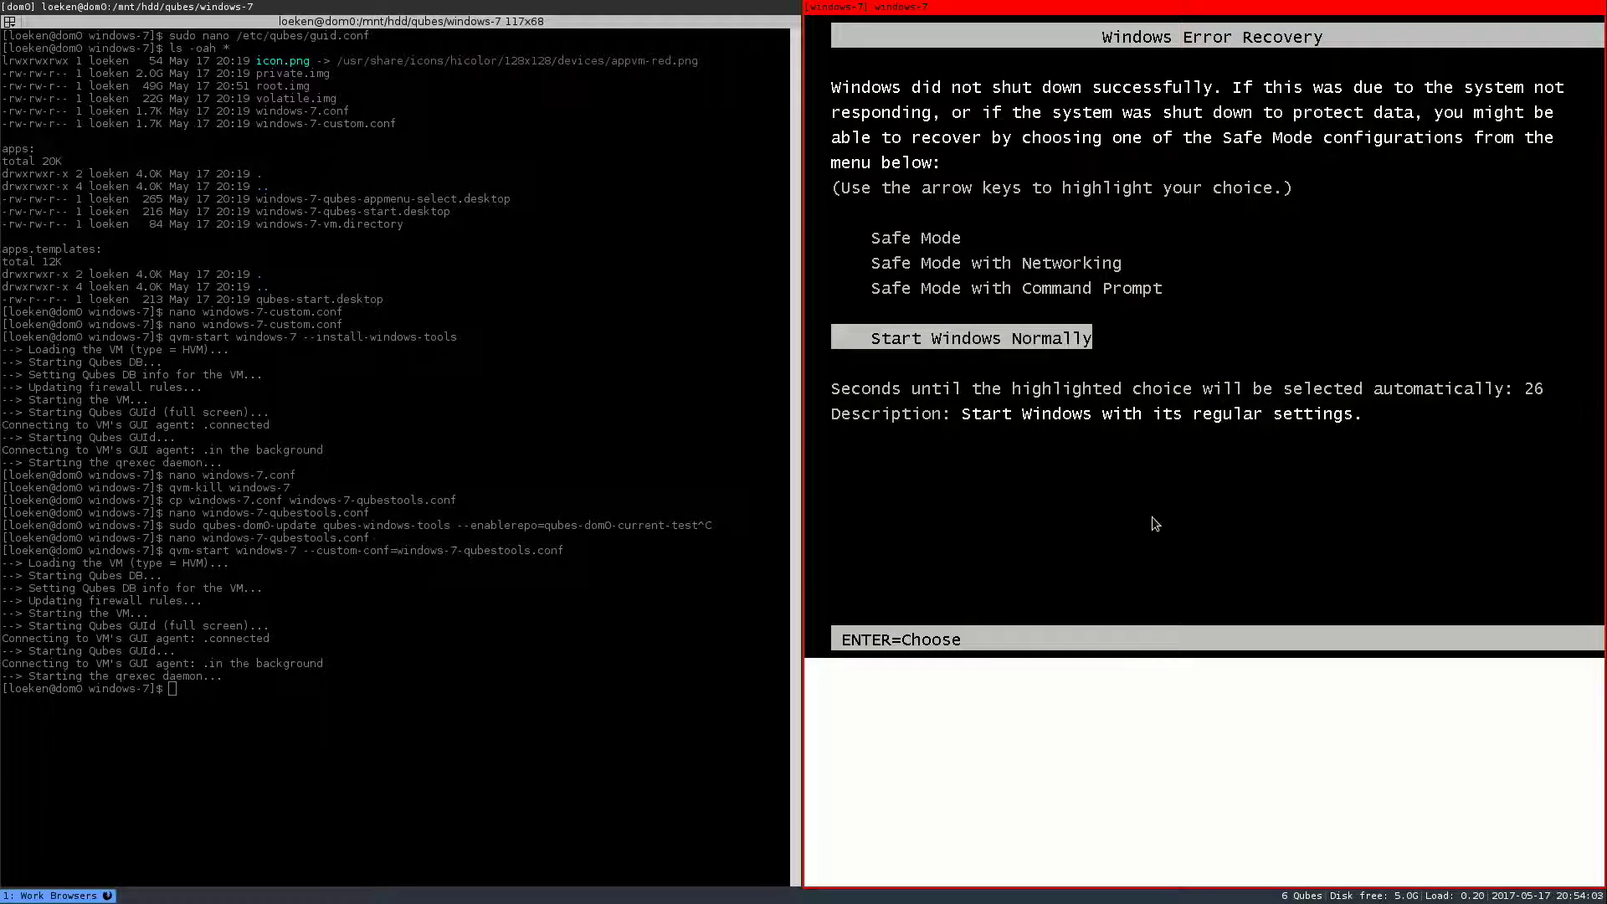
- Choose Start Windows Normally, widen the VM window, sign in with the password, and open Start
{"action": "key", "text": "Return"}
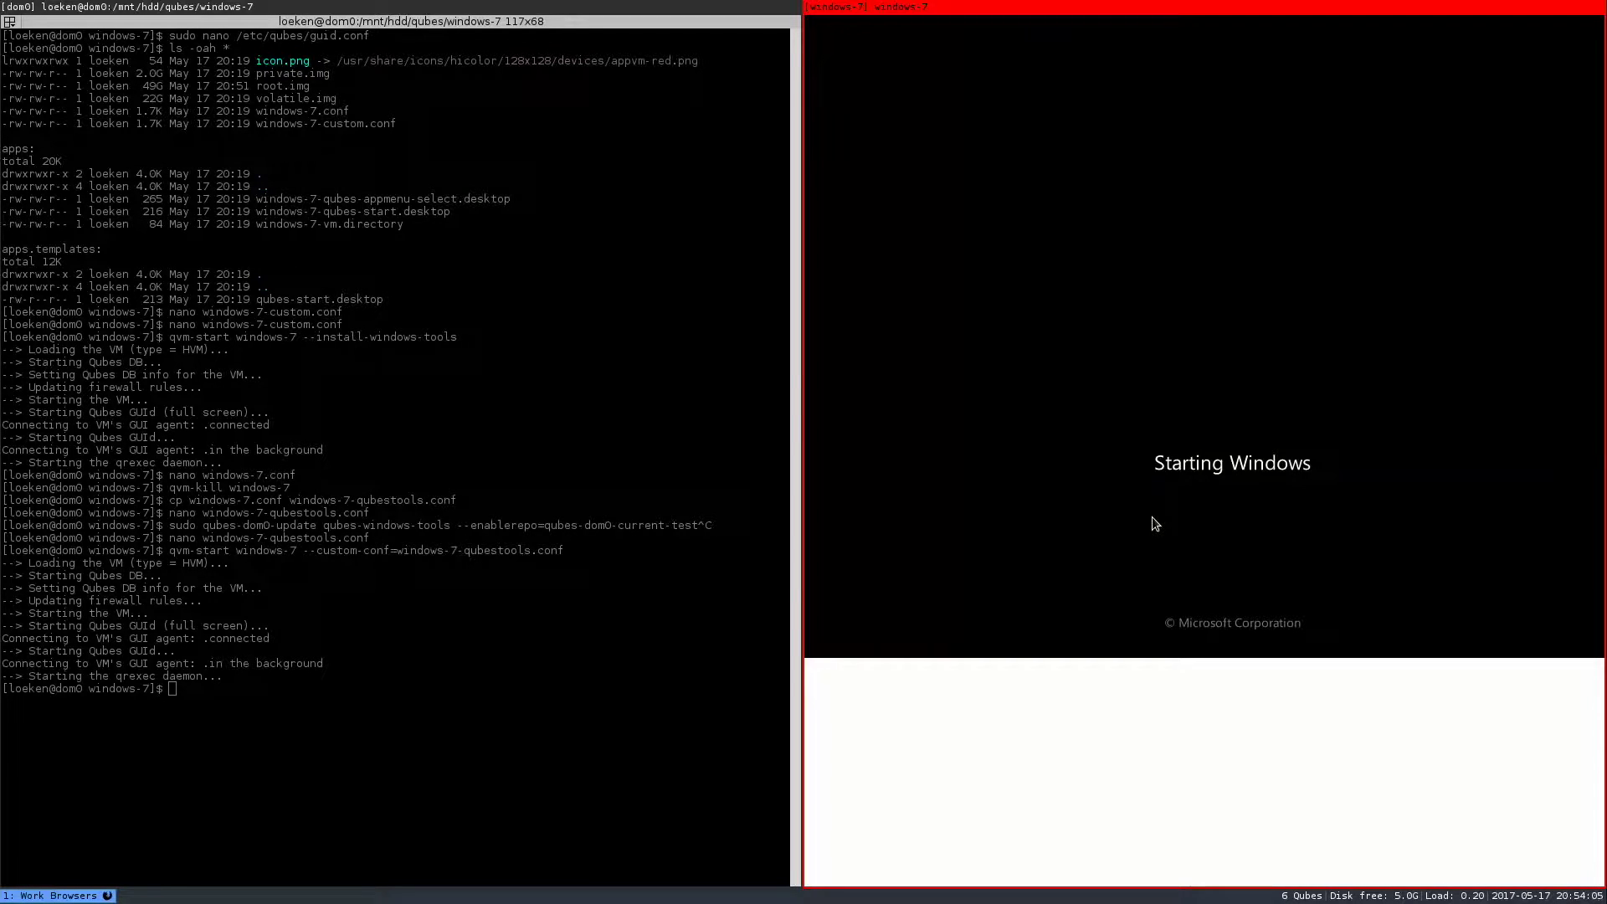
{"action": "key", "text": "super+r"}
{"action": "key", "text": "Right"}
{"action": "key", "text": "Escape"}
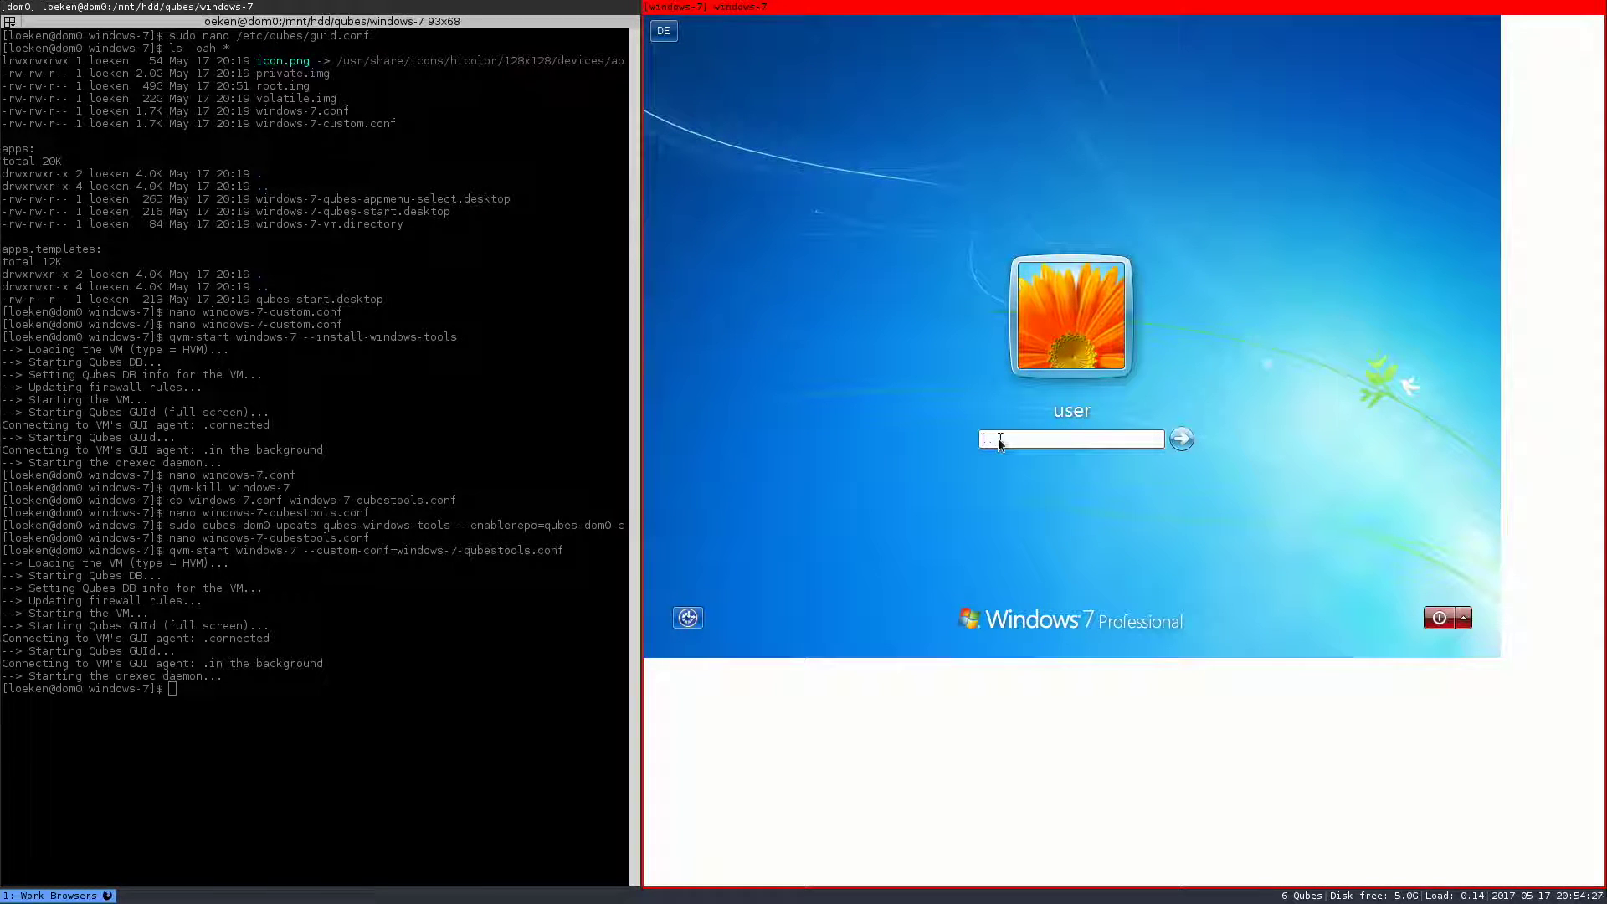
{"action": "key", "text": "Return"}
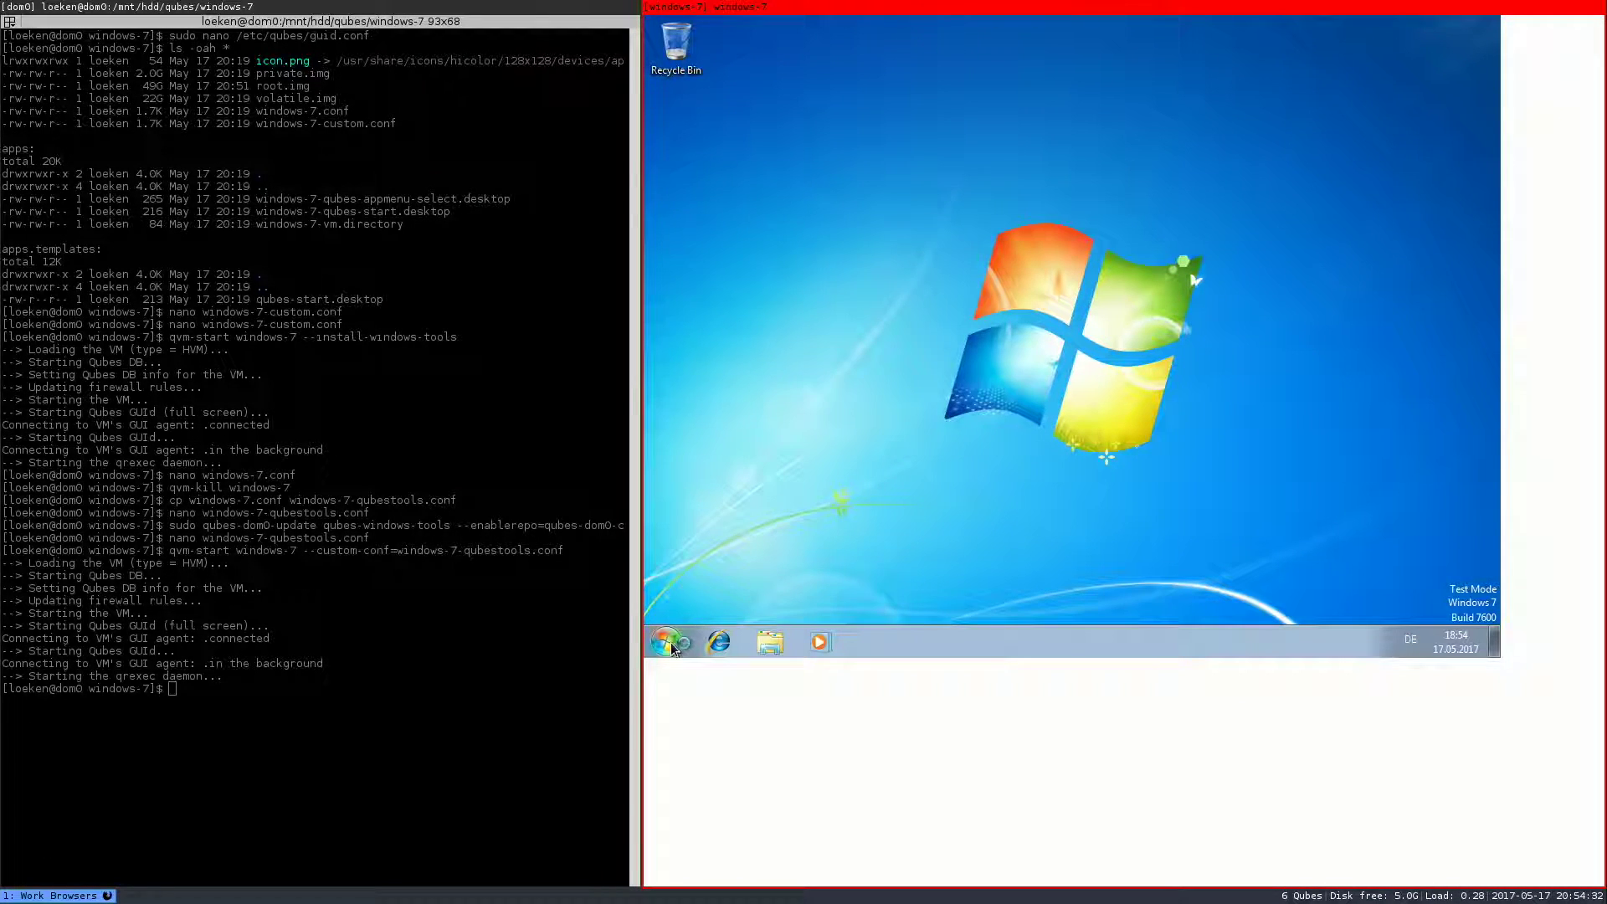
{"action": "left_click", "coordinate": [666, 642]}
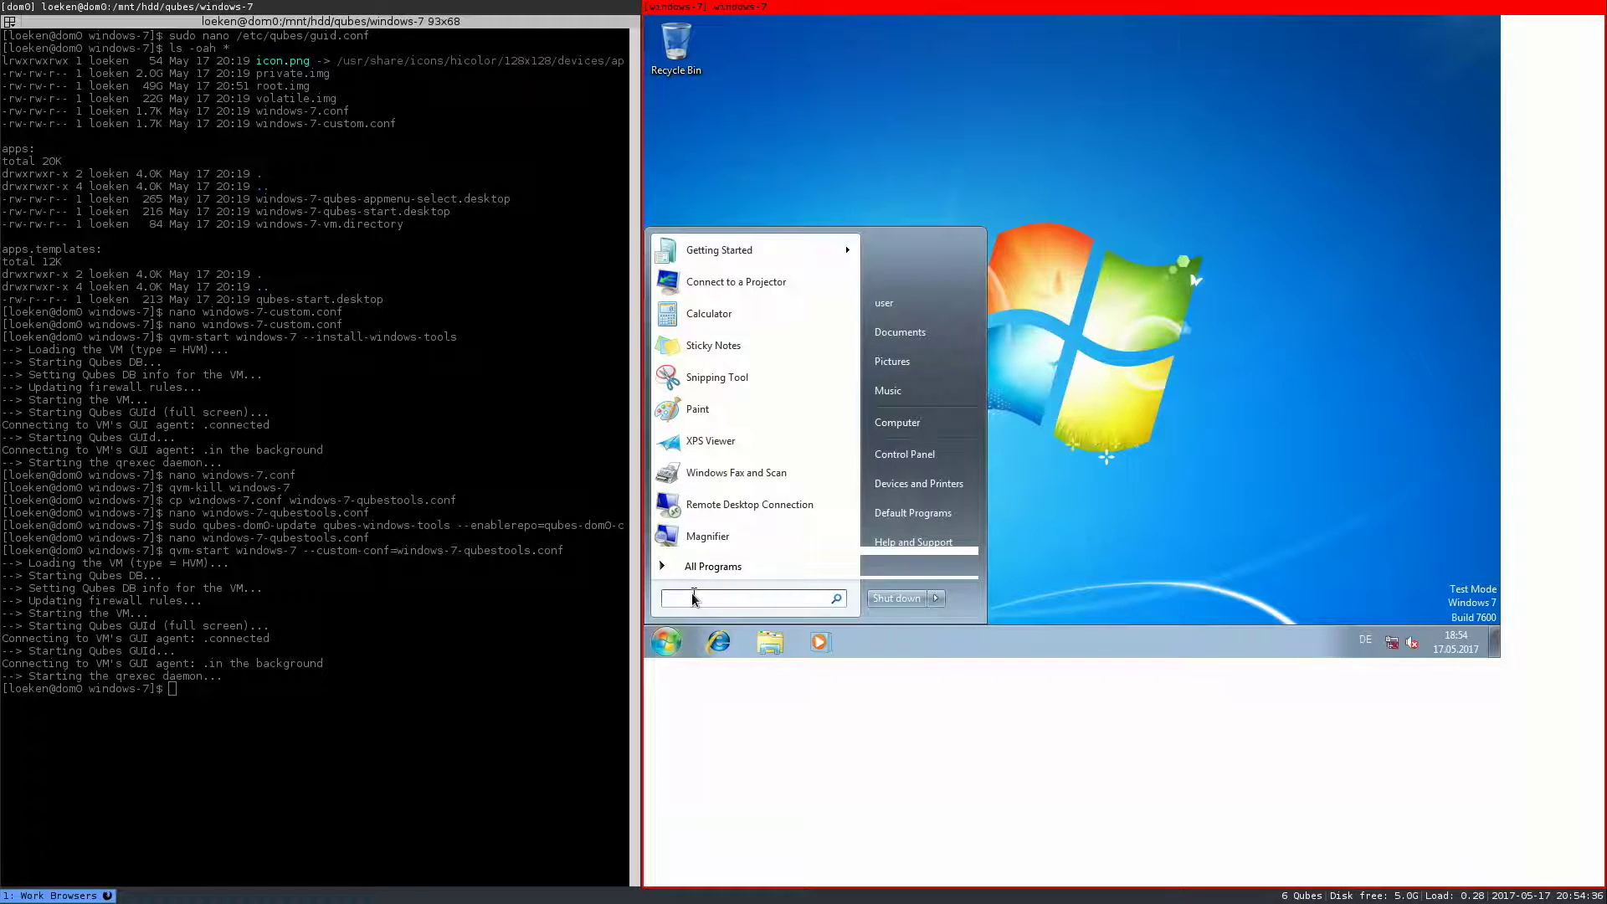
- Using netplwiz, untick the password requirement and confirm the account password for automatic logon
{"action": "type", "text": "netplwiz"}
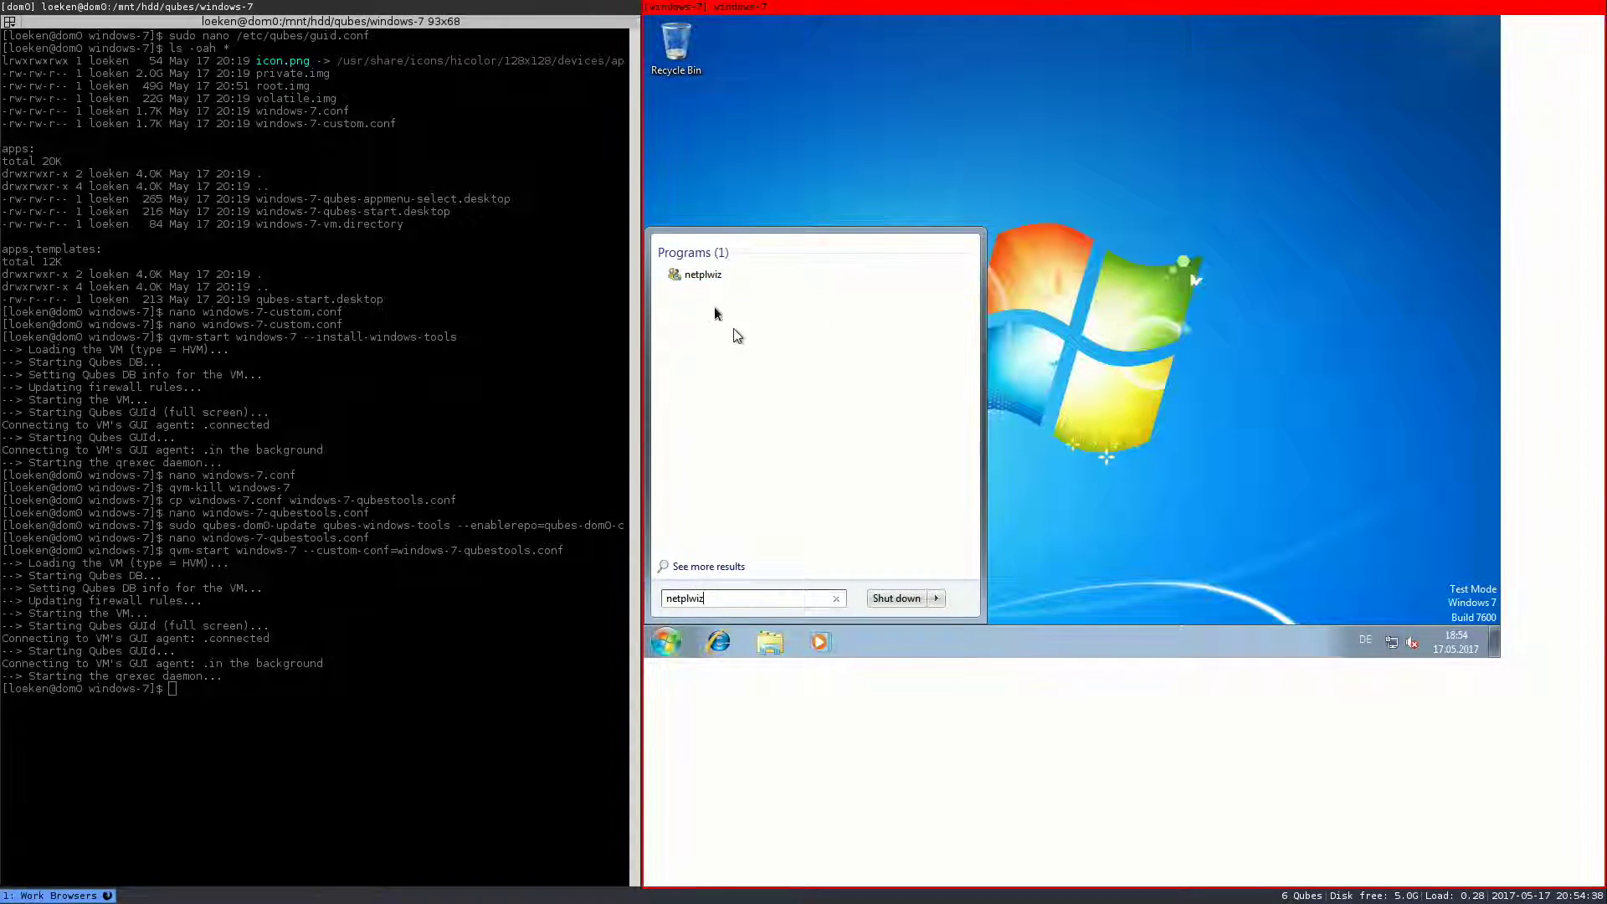
{"action": "left_click", "coordinate": [703, 274]}
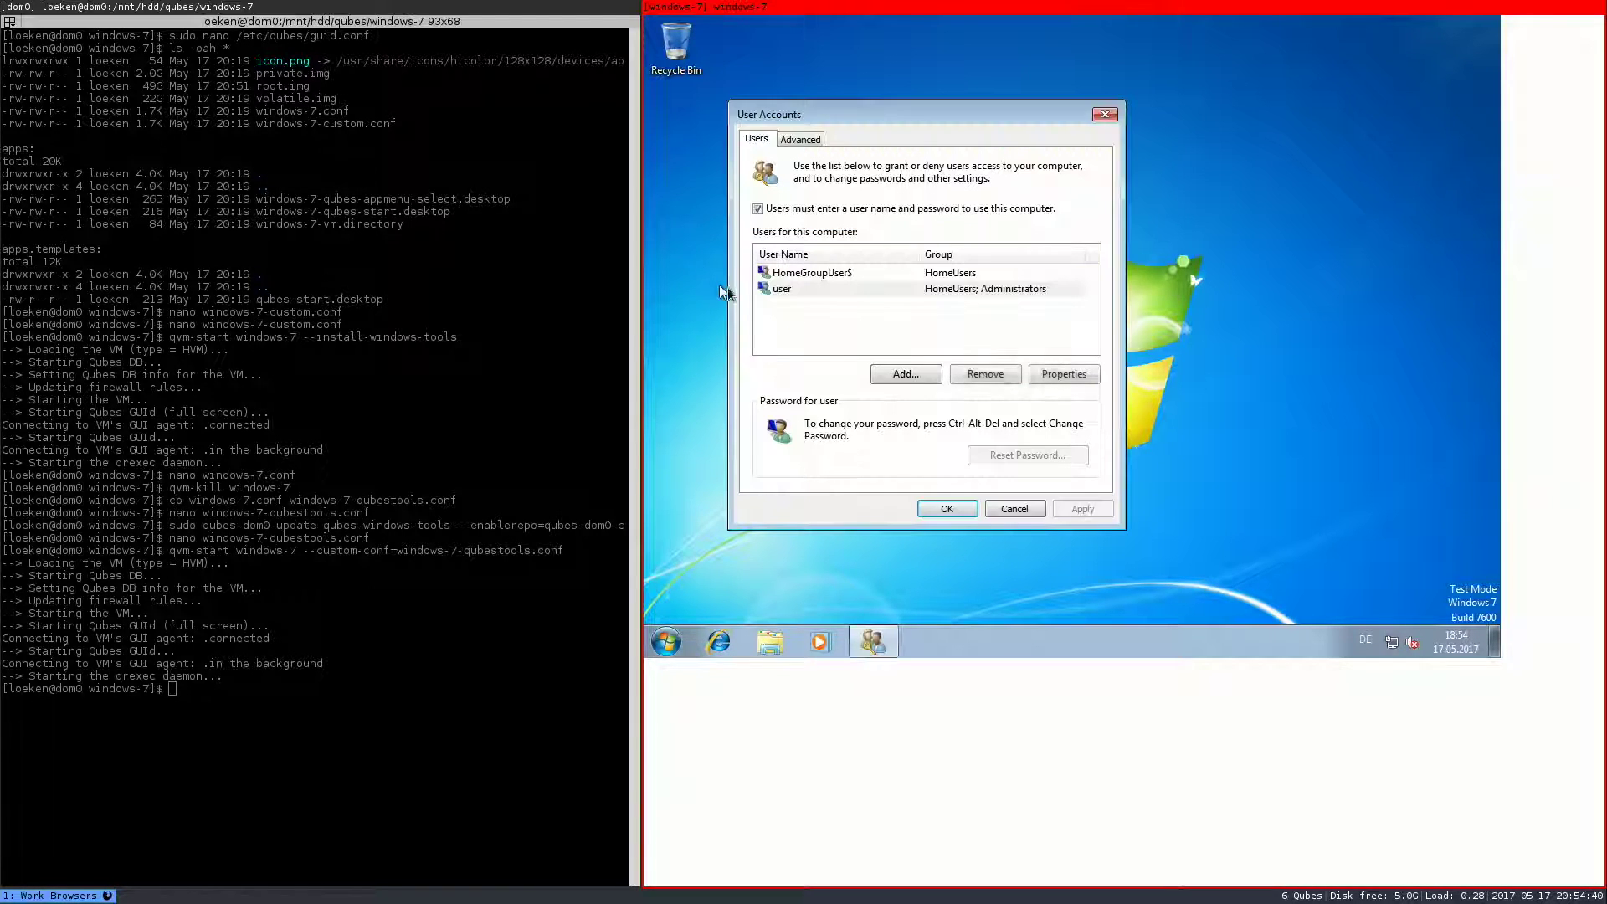
{"action": "left_click", "coordinate": [806, 209]}
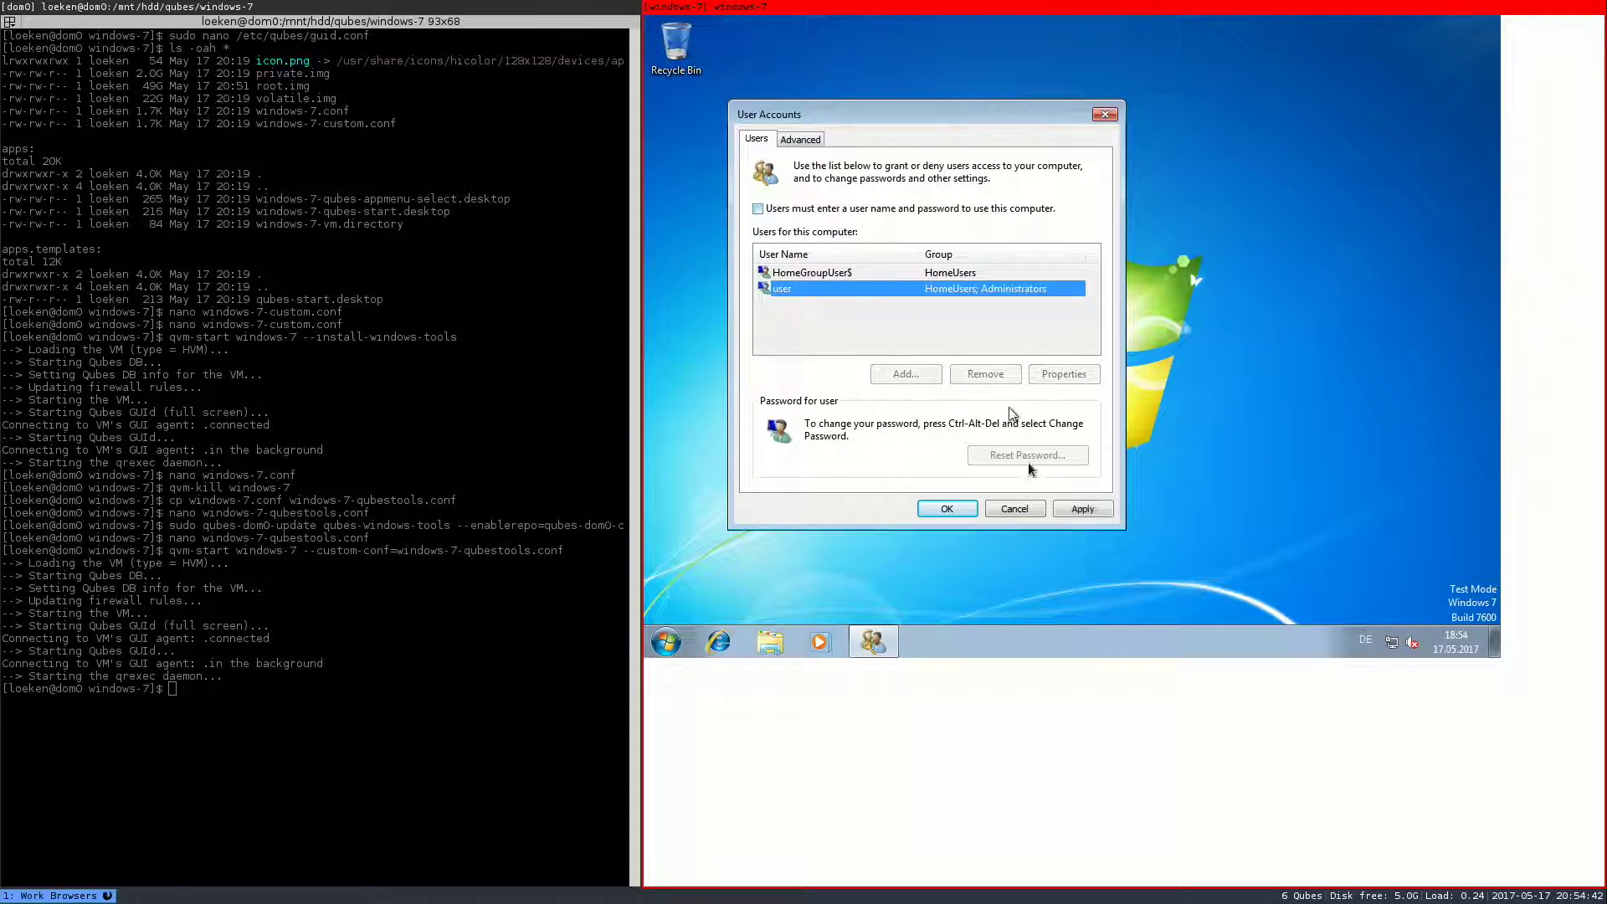
{"action": "left_click", "coordinate": [1082, 509]}
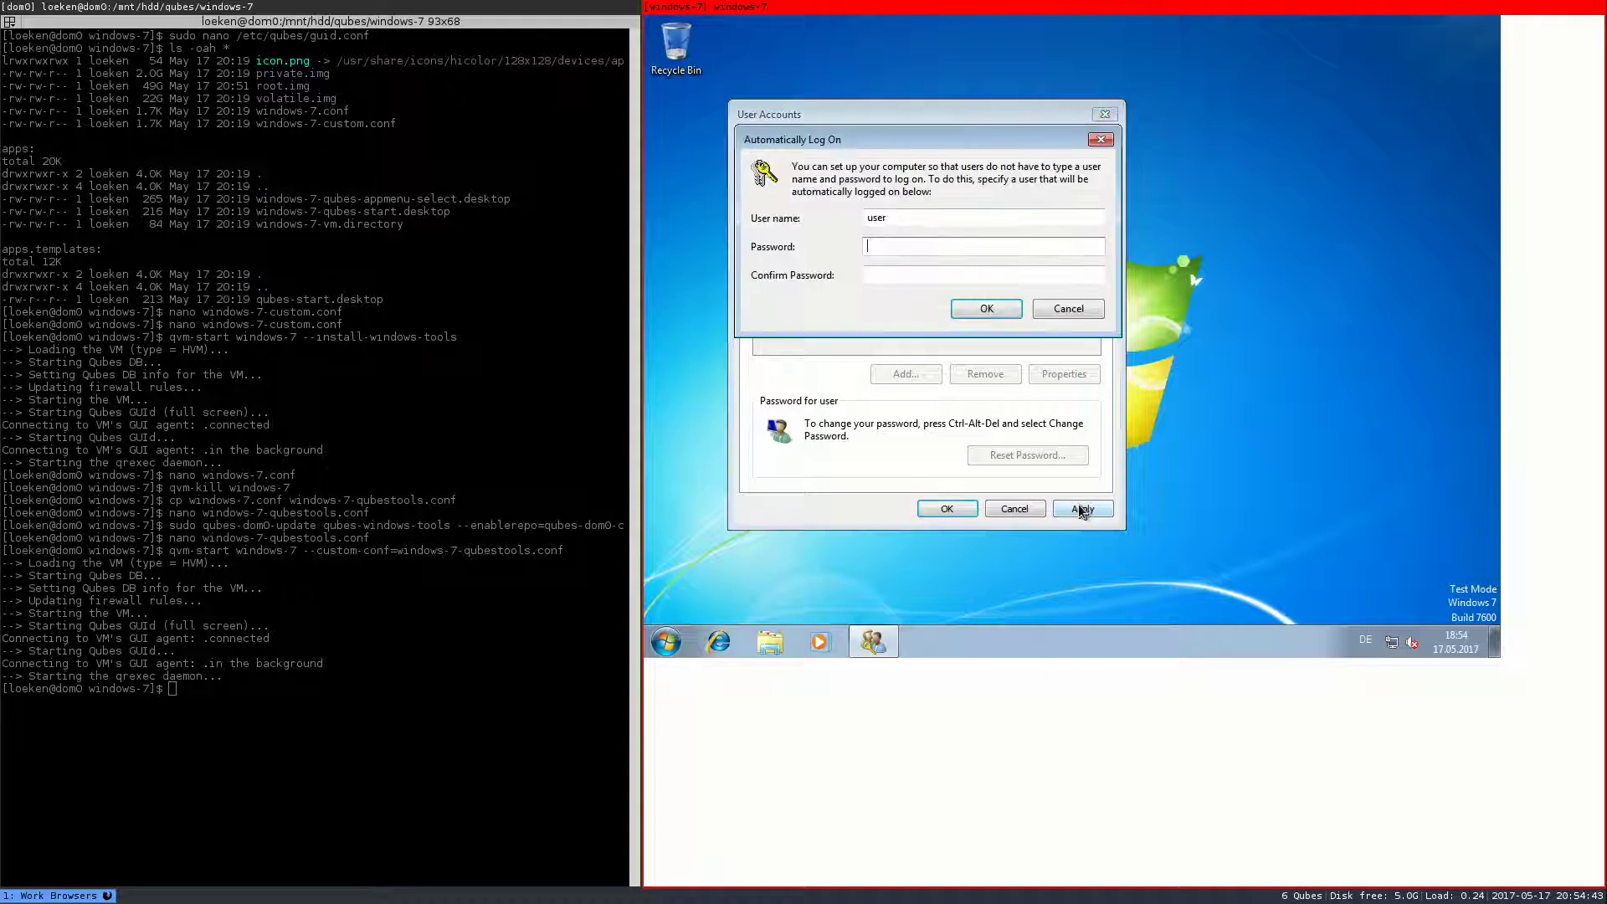
{"action": "left_click", "coordinate": [874, 251]}
{"action": "type", "text": "windows"}
{"action": "key", "text": "Tab"}
{"action": "type", "text": "wind"}
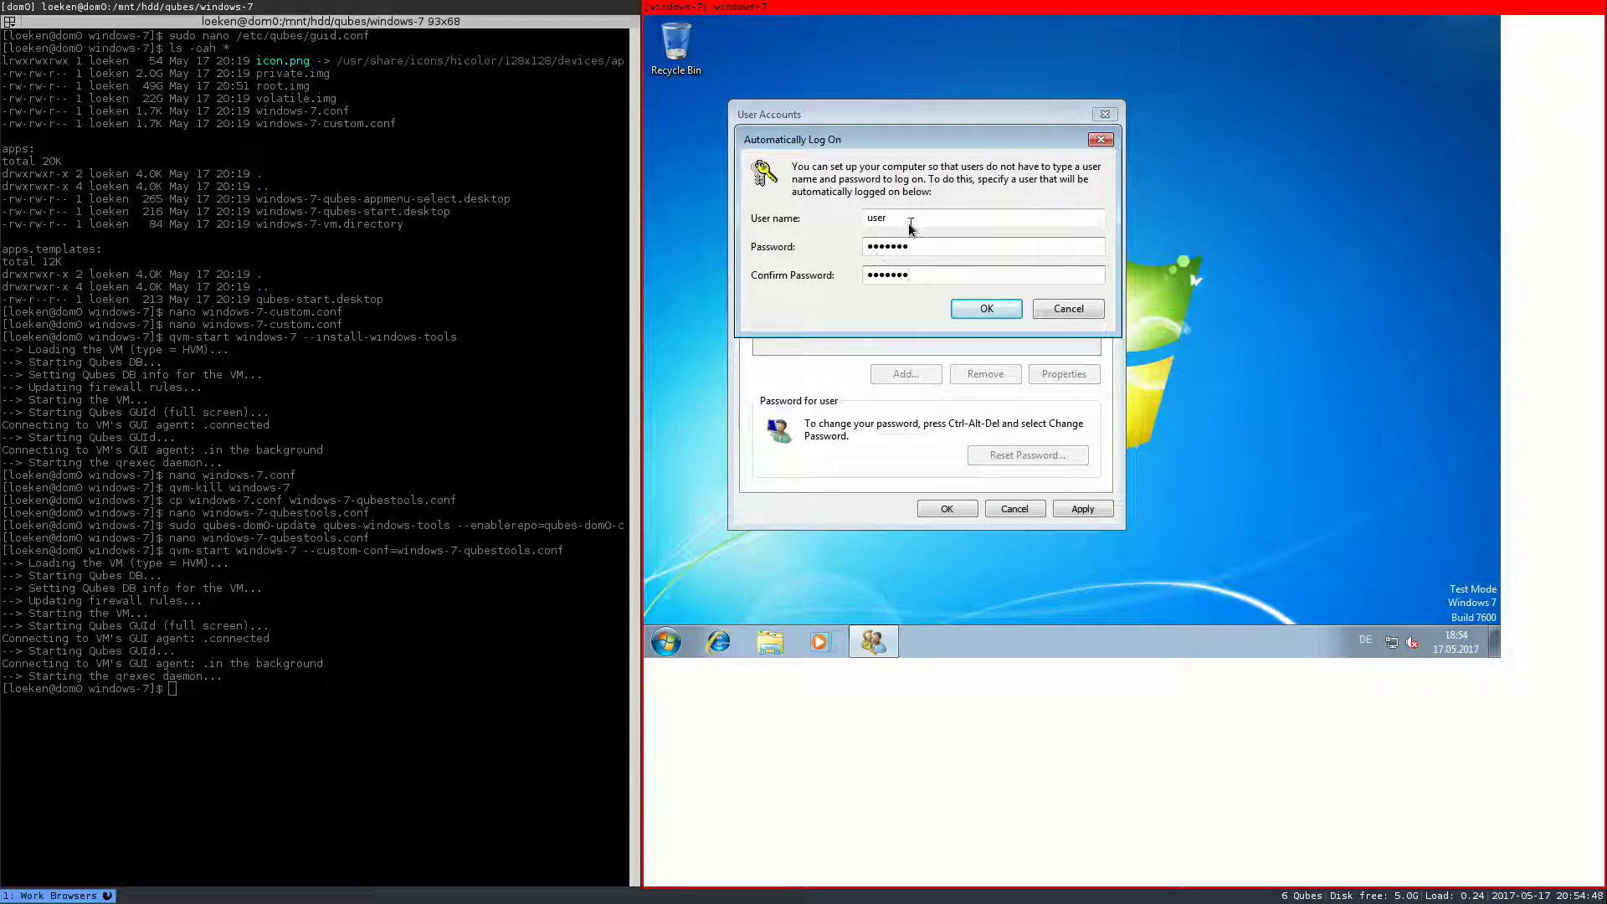
{"action": "left_click", "coordinate": [992, 310]}
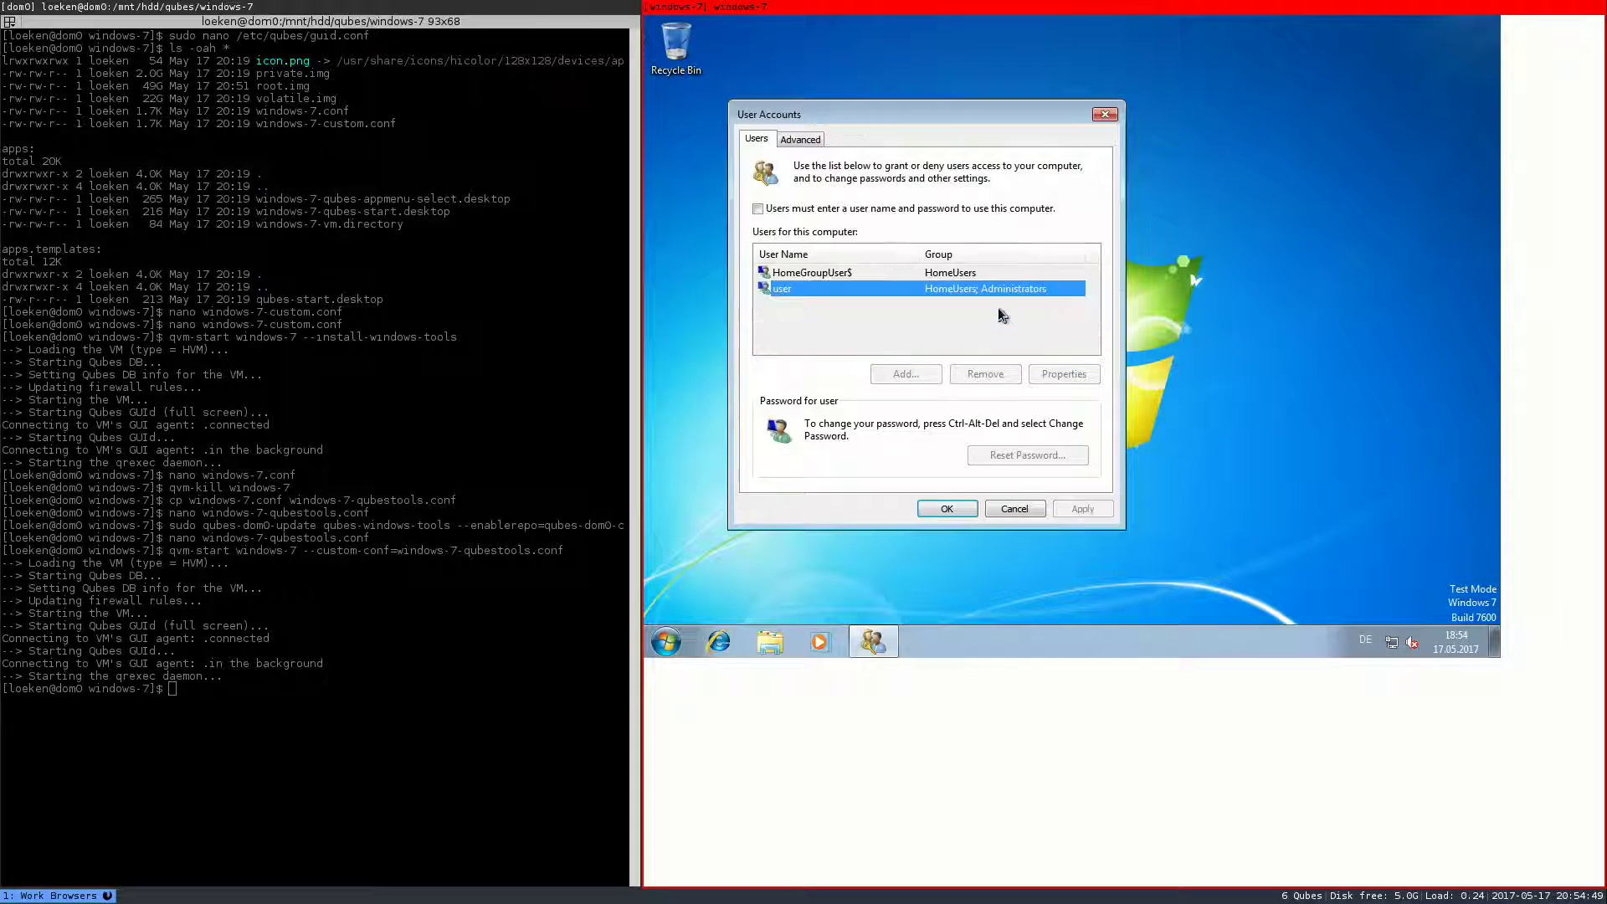
{"action": "left_click", "coordinate": [948, 506]}
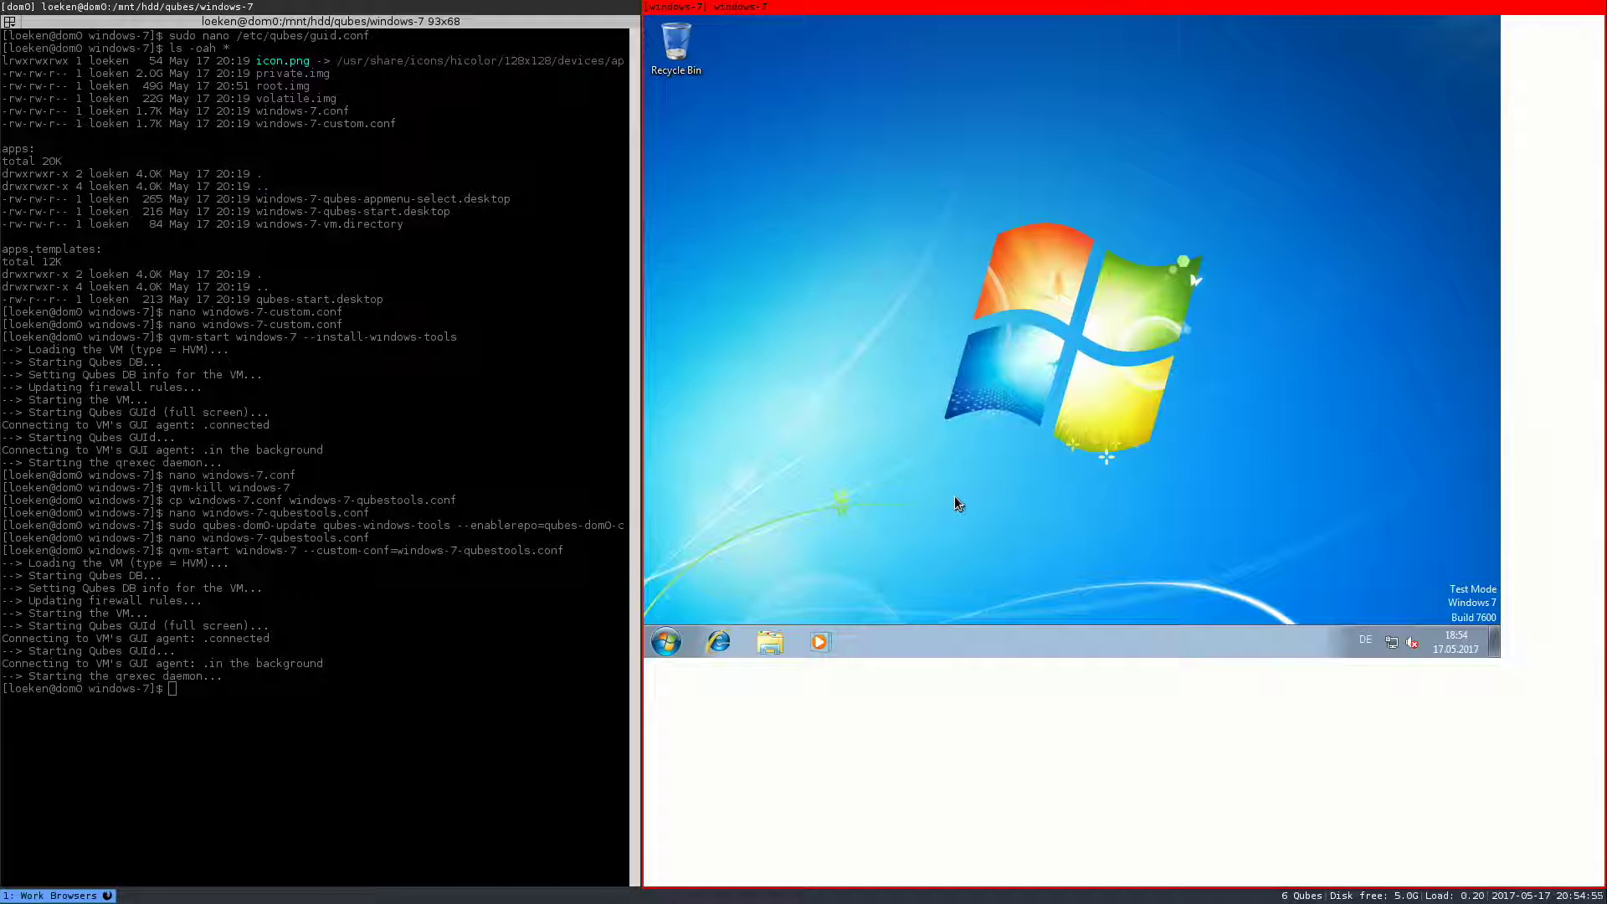
- Launch qubes-tools-WIN7x64-3.2.2.3 from CD Drive (D:), accept the licence, approve UAC, and close Explorer
{"action": "left_click", "coordinate": [772, 643]}
{"action": "left_click", "coordinate": [821, 369]}
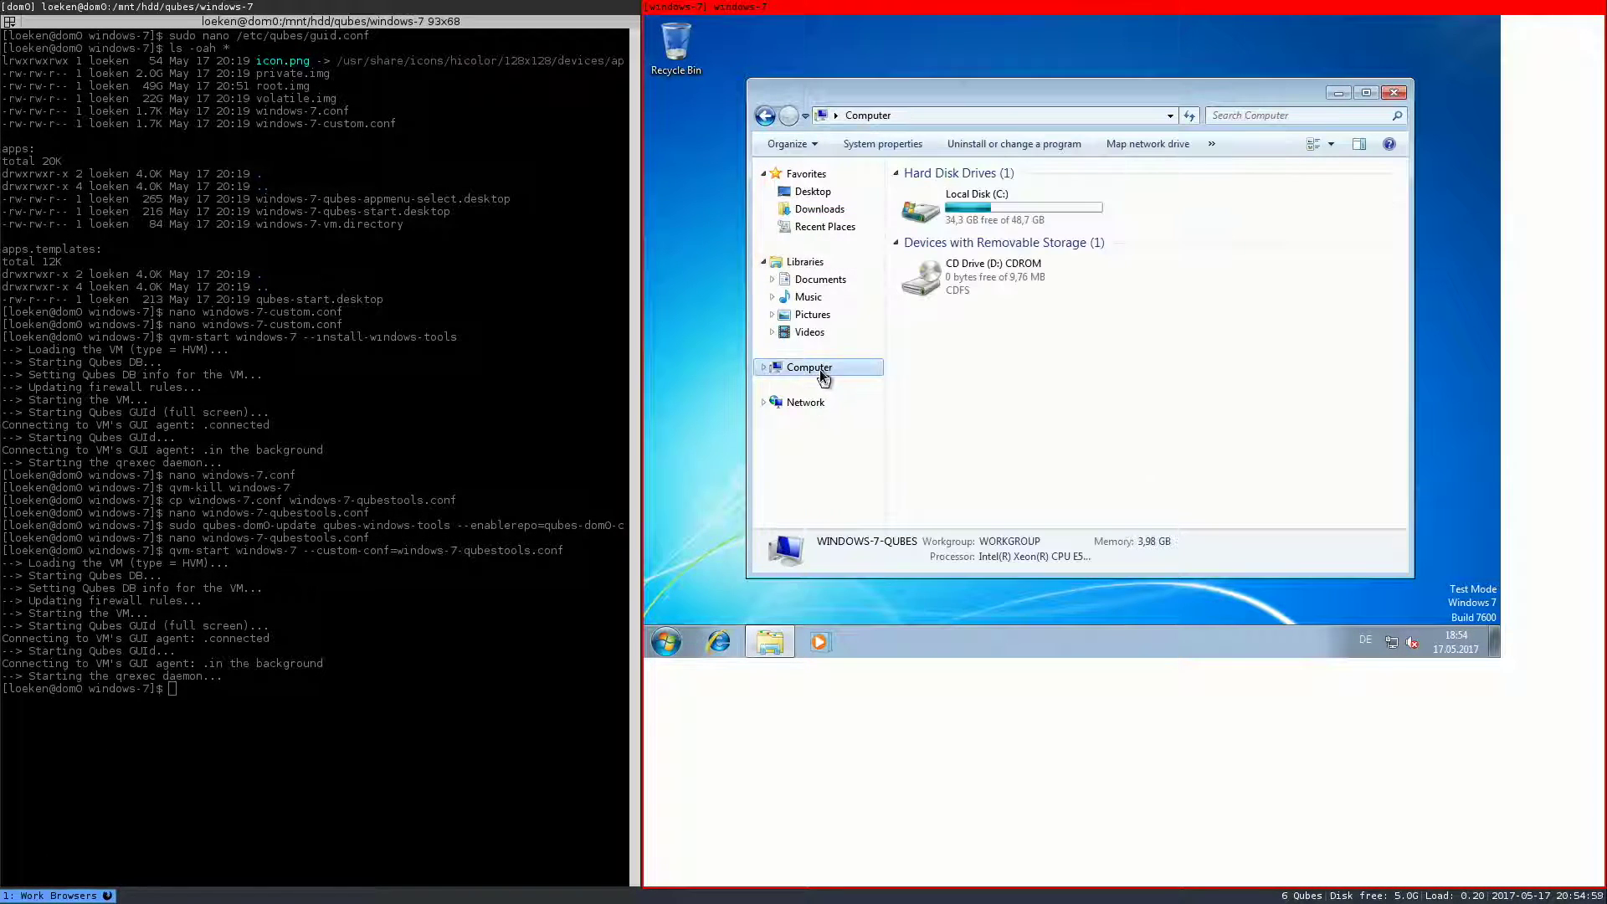
{"action": "double_click", "coordinate": [961, 288]}
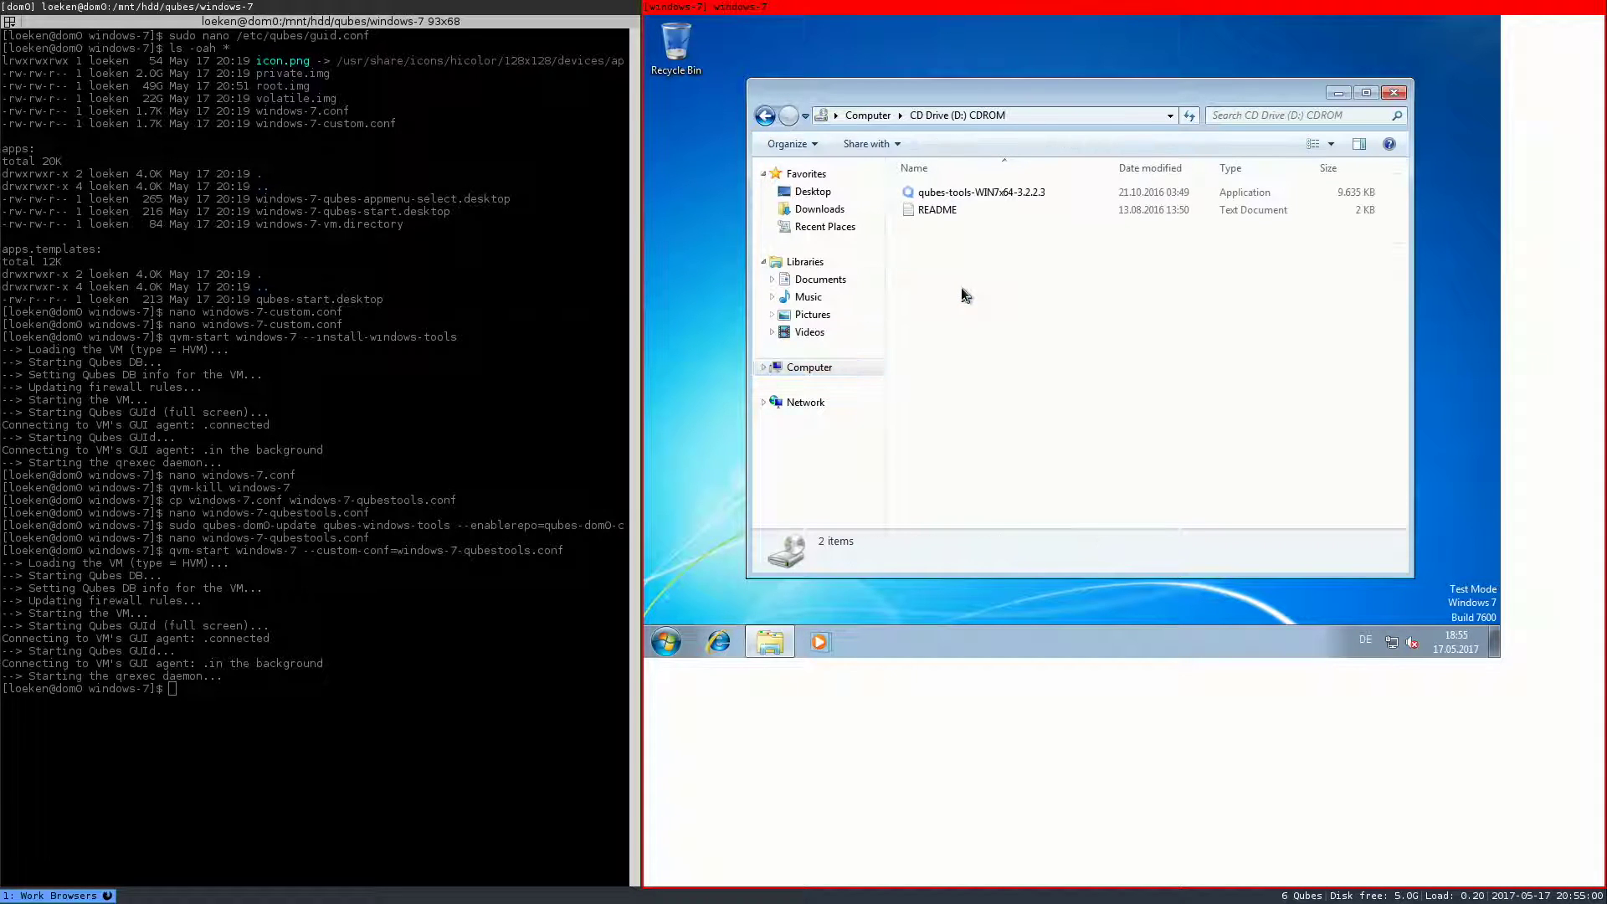
{"action": "double_click", "coordinate": [980, 192]}
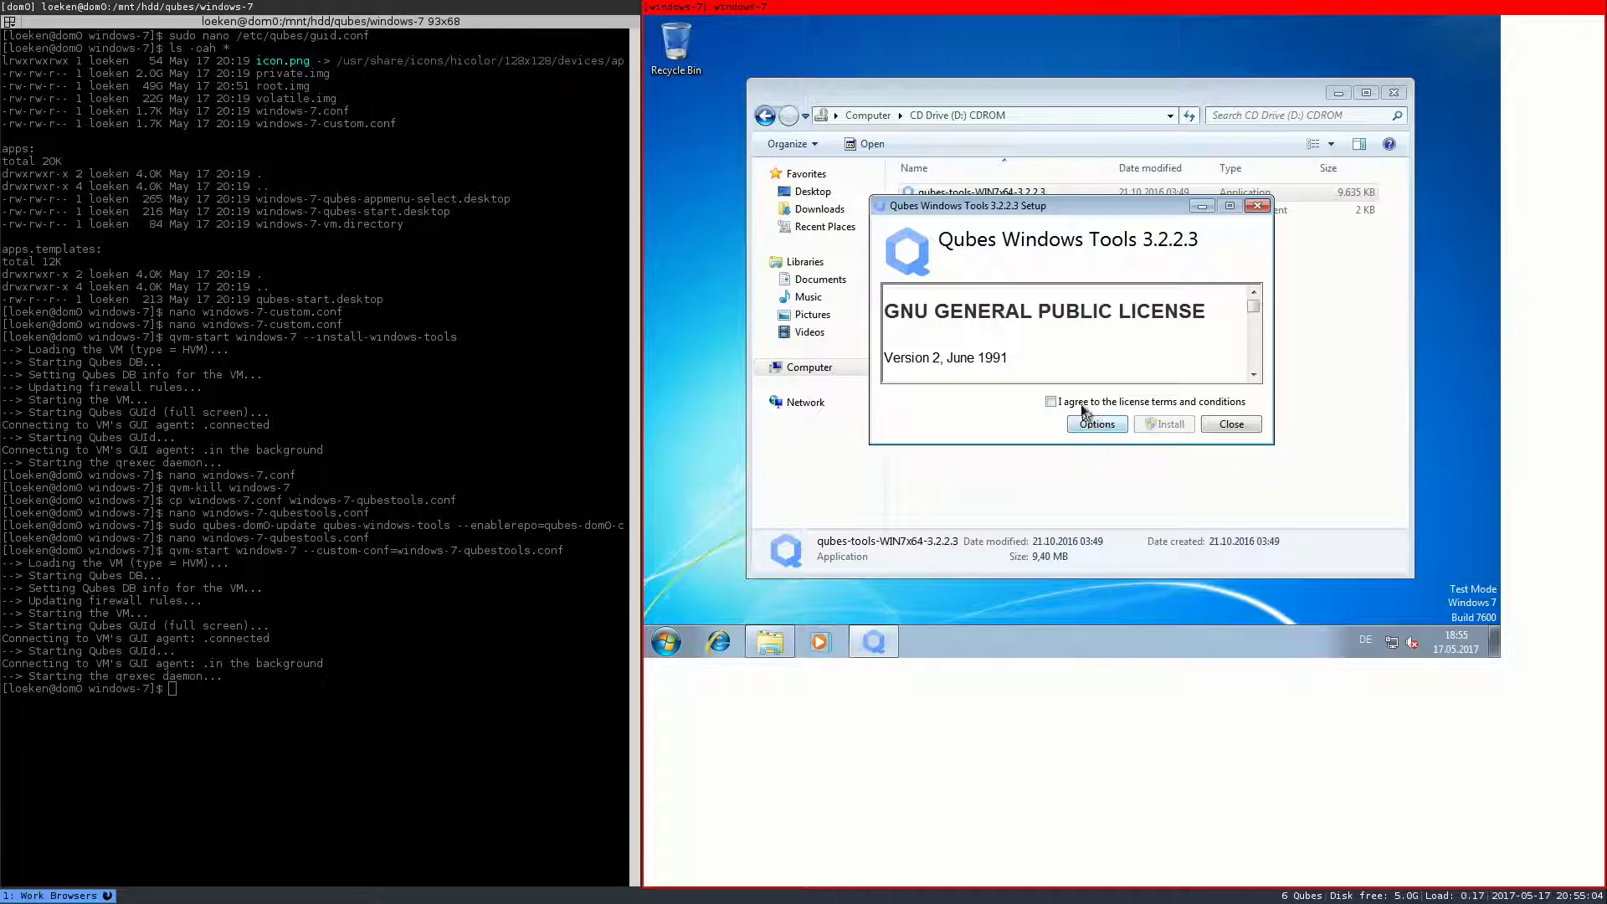
{"action": "left_click", "coordinate": [1079, 403]}
{"action": "left_click", "coordinate": [1184, 428]}
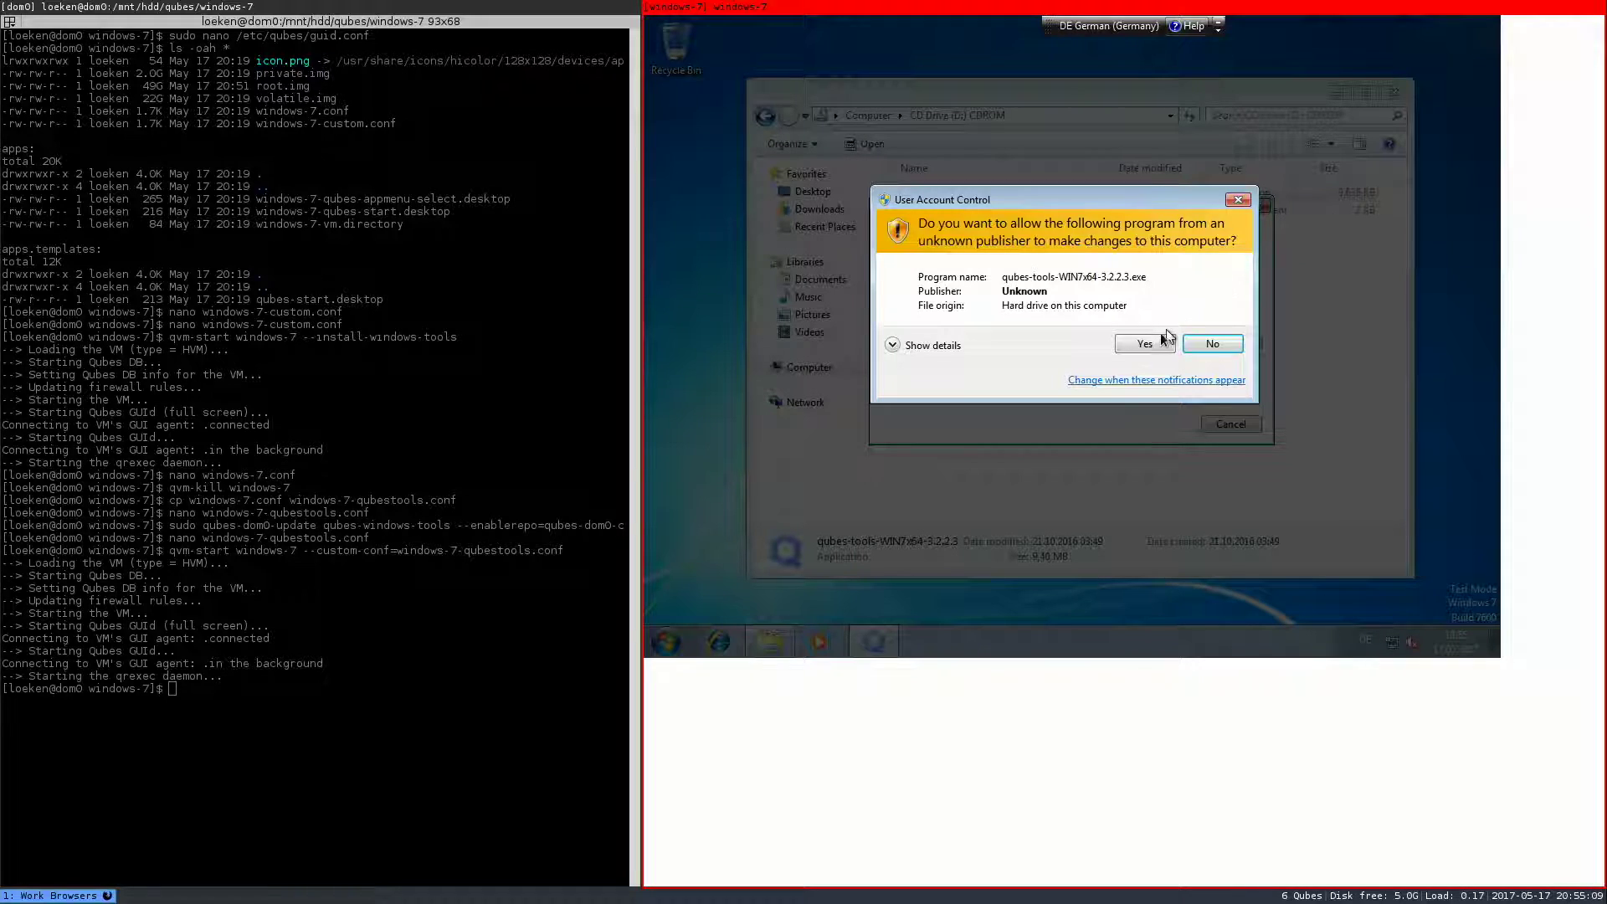
{"action": "left_click", "coordinate": [1156, 339]}
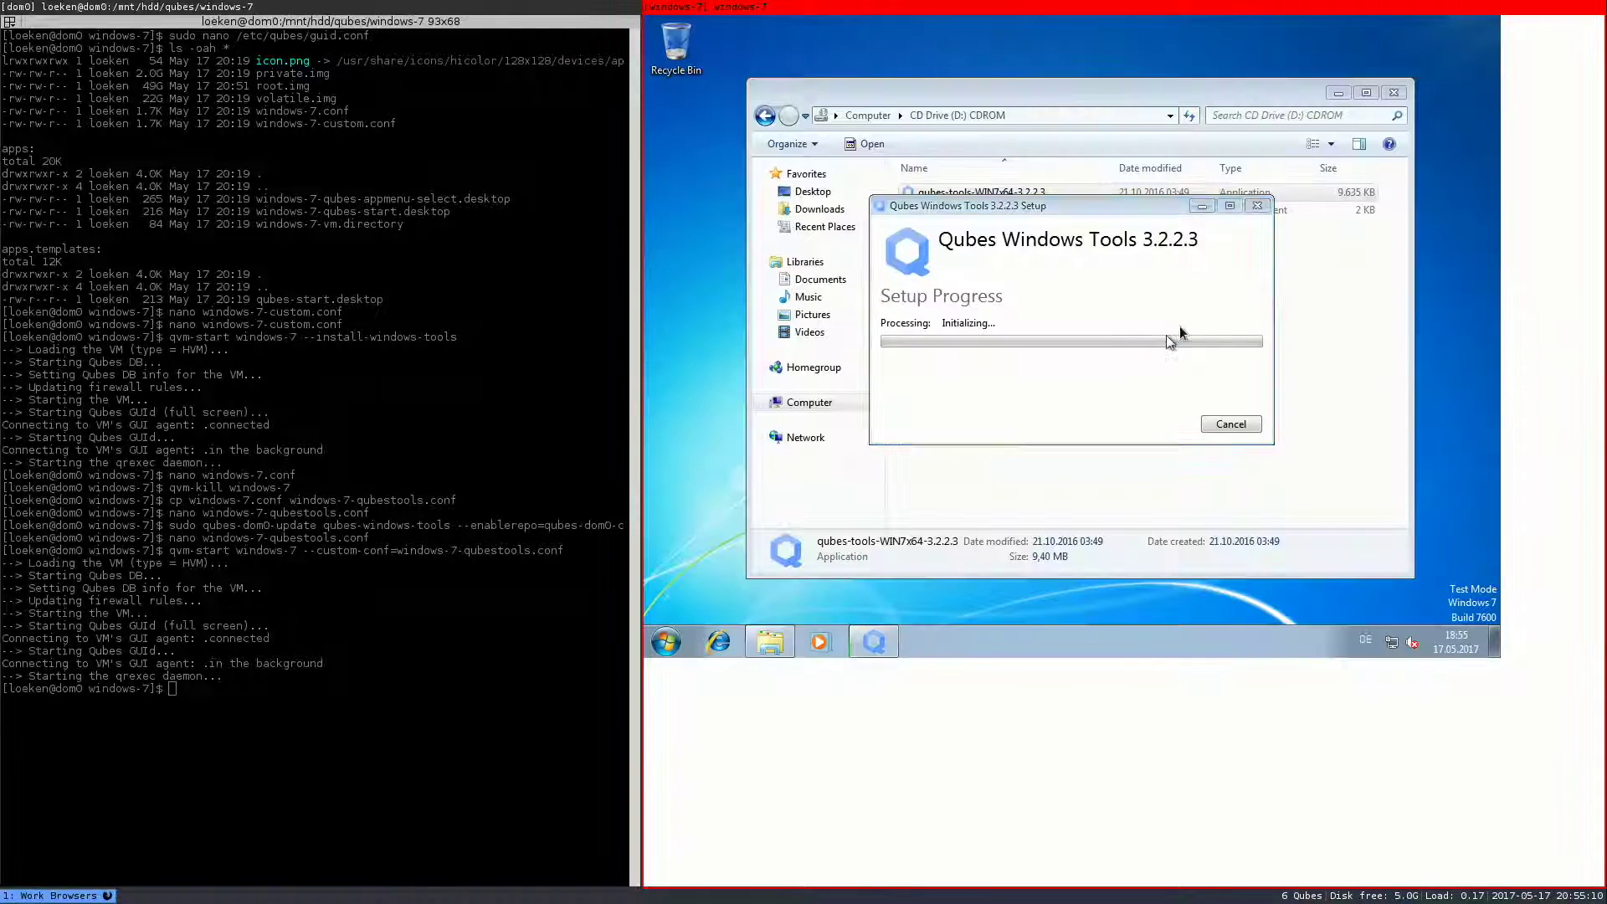
{"action": "left_click", "coordinate": [1394, 95]}
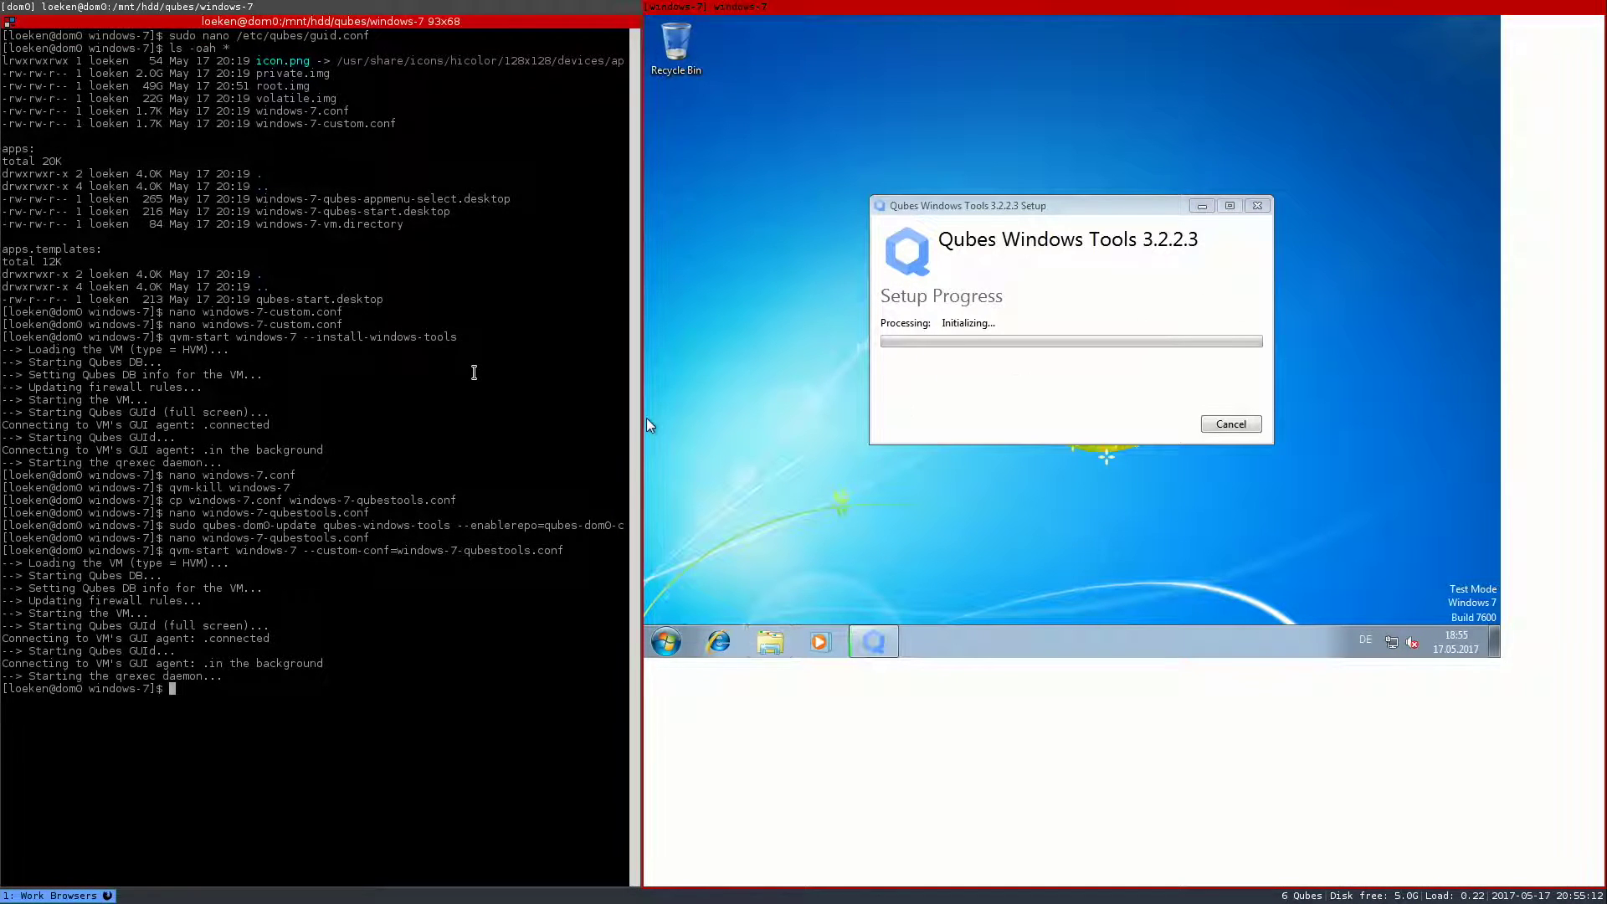
- Clear the terminal, run 'qvm-prefs windows-7', and highlight the qrexec_installed, qrexec_timeout and guiagent_installed lines
{"action": "key", "text": "ctrl+l"}
{"action": "type", "text": "qvm-p"}
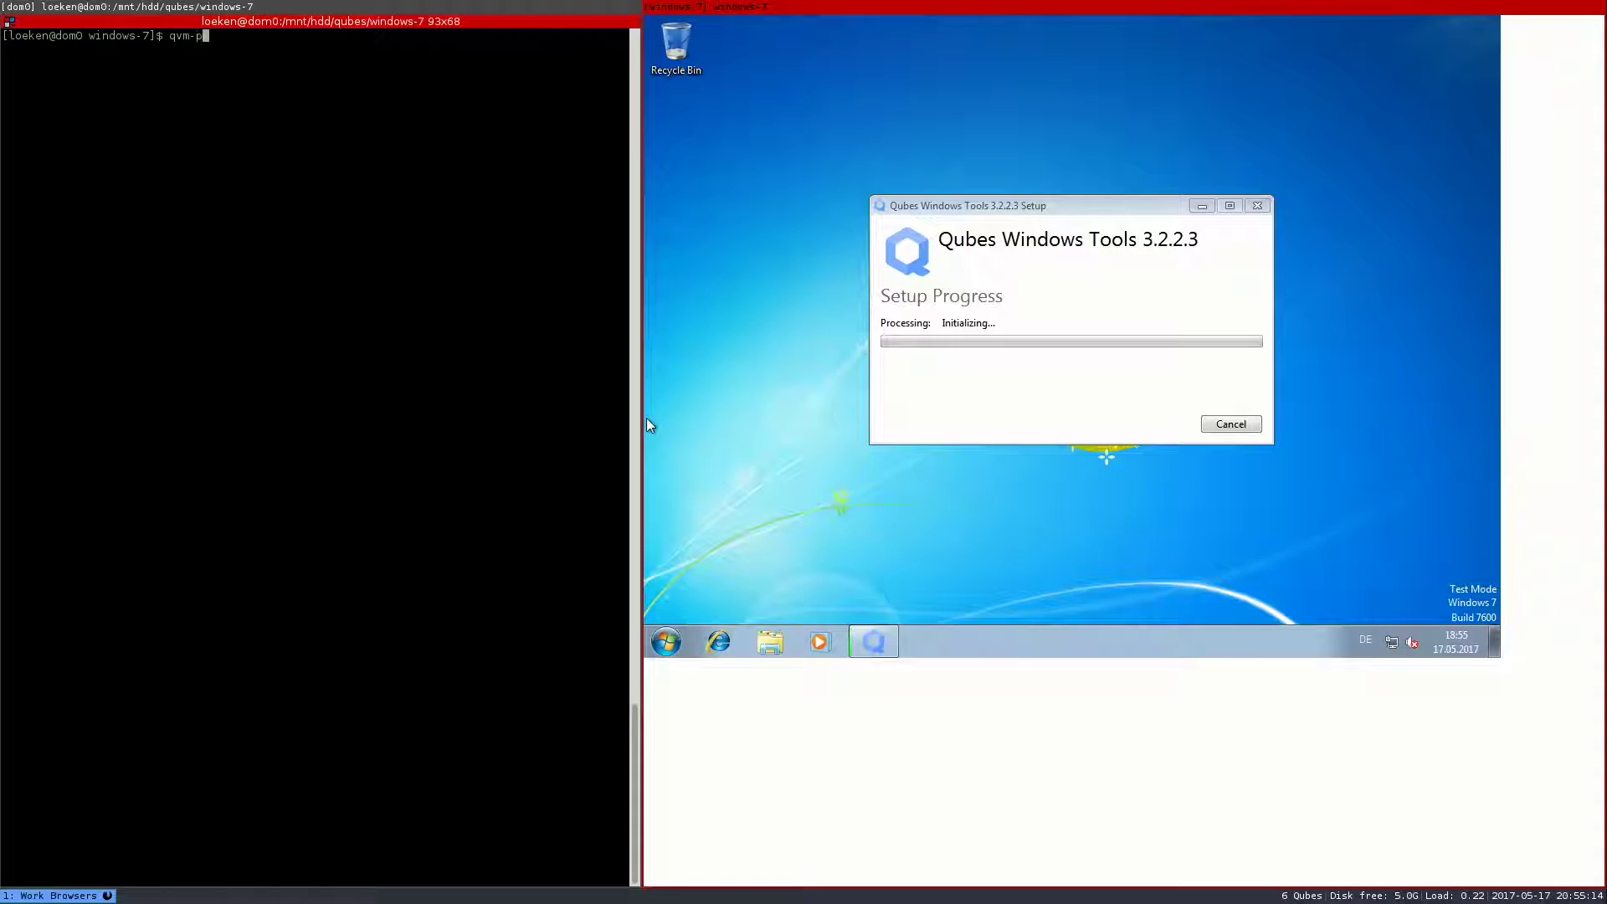
{"action": "type", "text": "refs windows-7"}
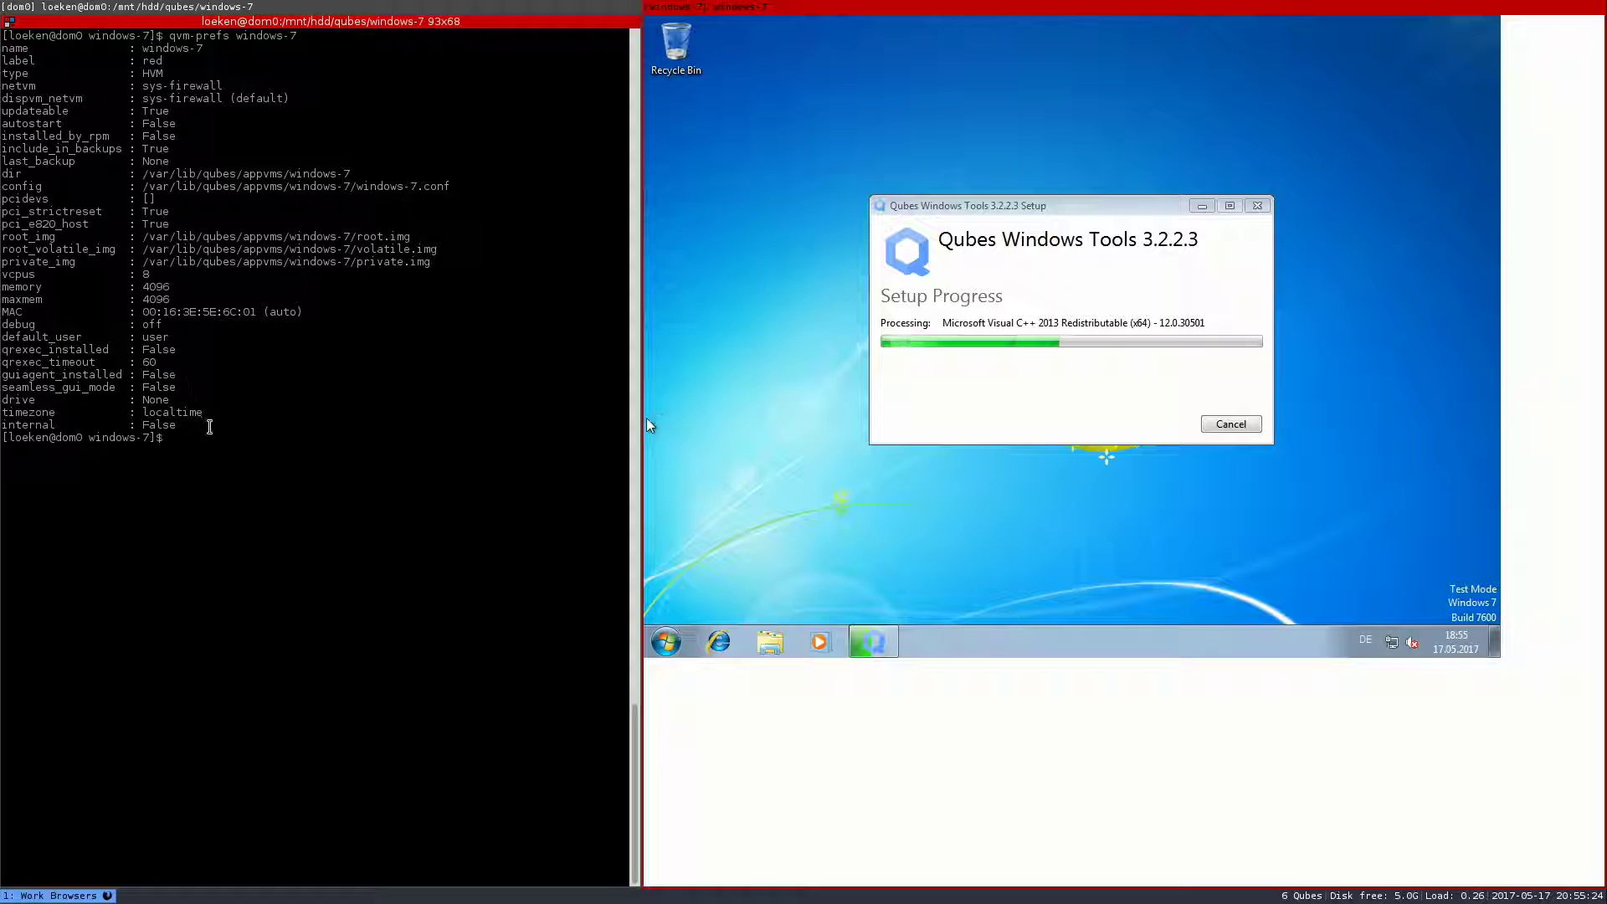
{"action": "left_click_drag", "start_coordinate": [197, 412], "coordinate": [172, 37]}
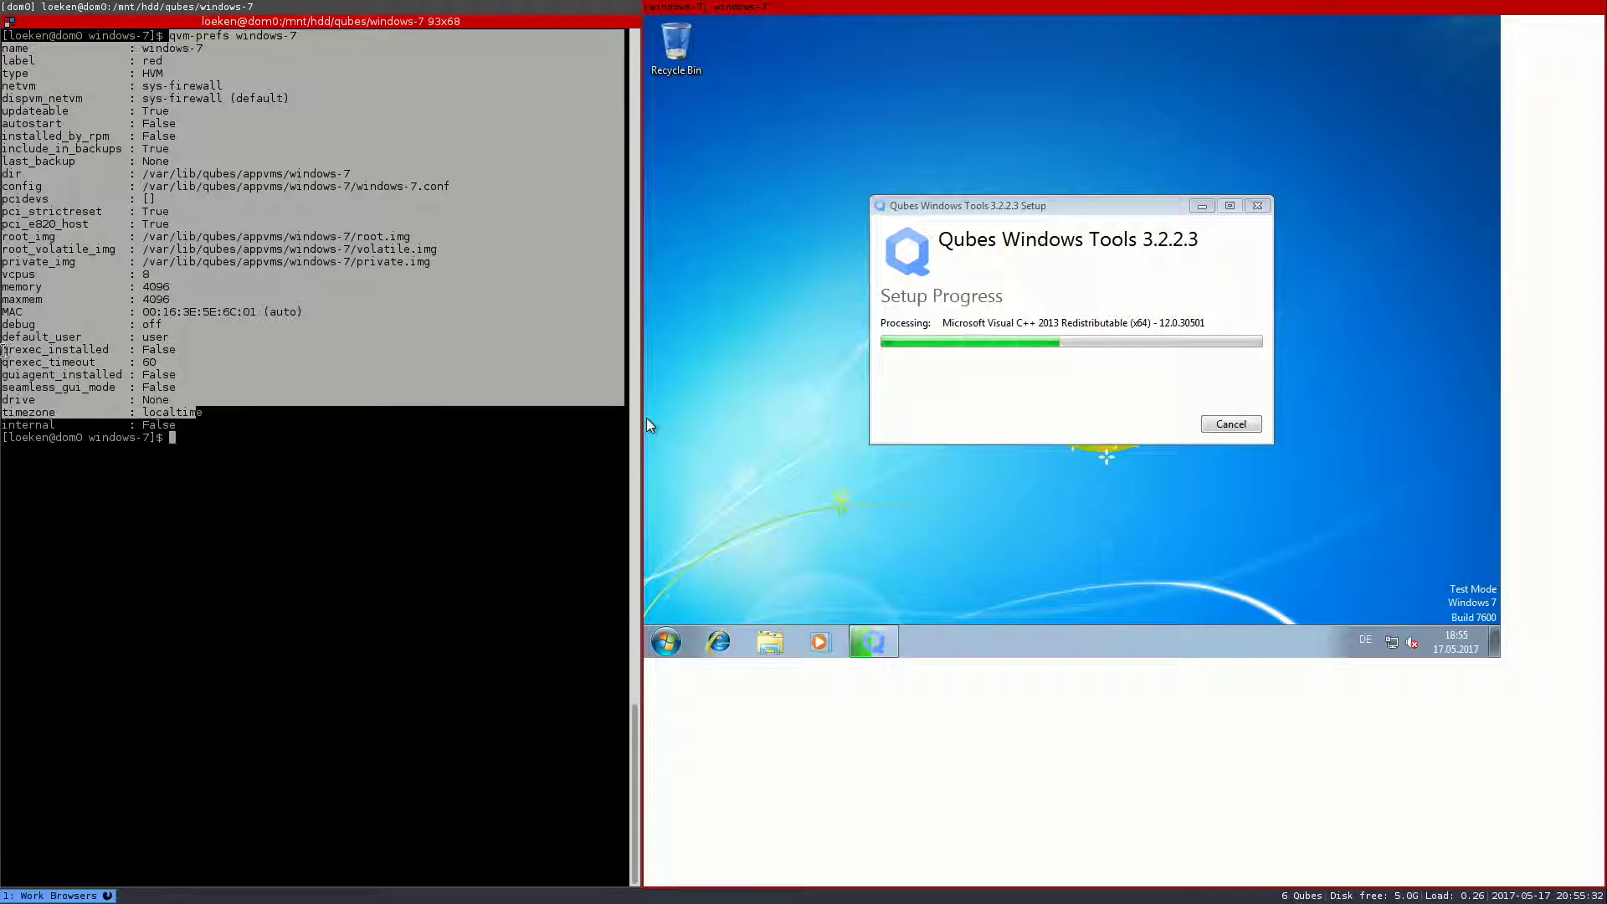
{"action": "left_click", "coordinate": [4, 350]}
{"action": "left_click_drag", "start_coordinate": [4, 350], "coordinate": [185, 360]}
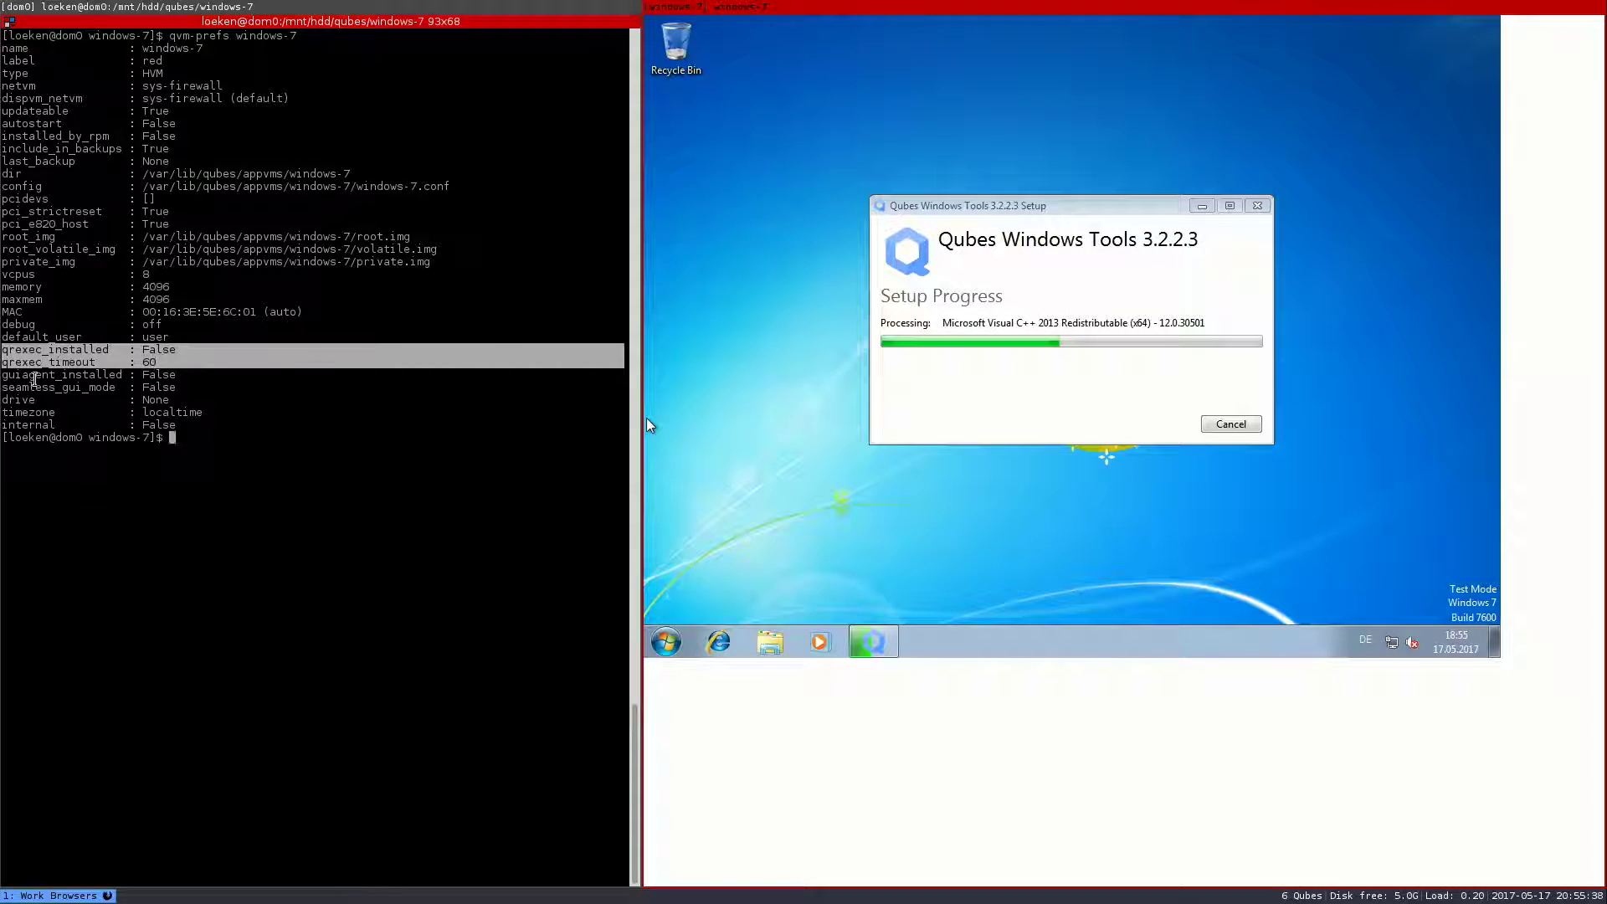
{"action": "double_click", "coordinate": [32, 375]}
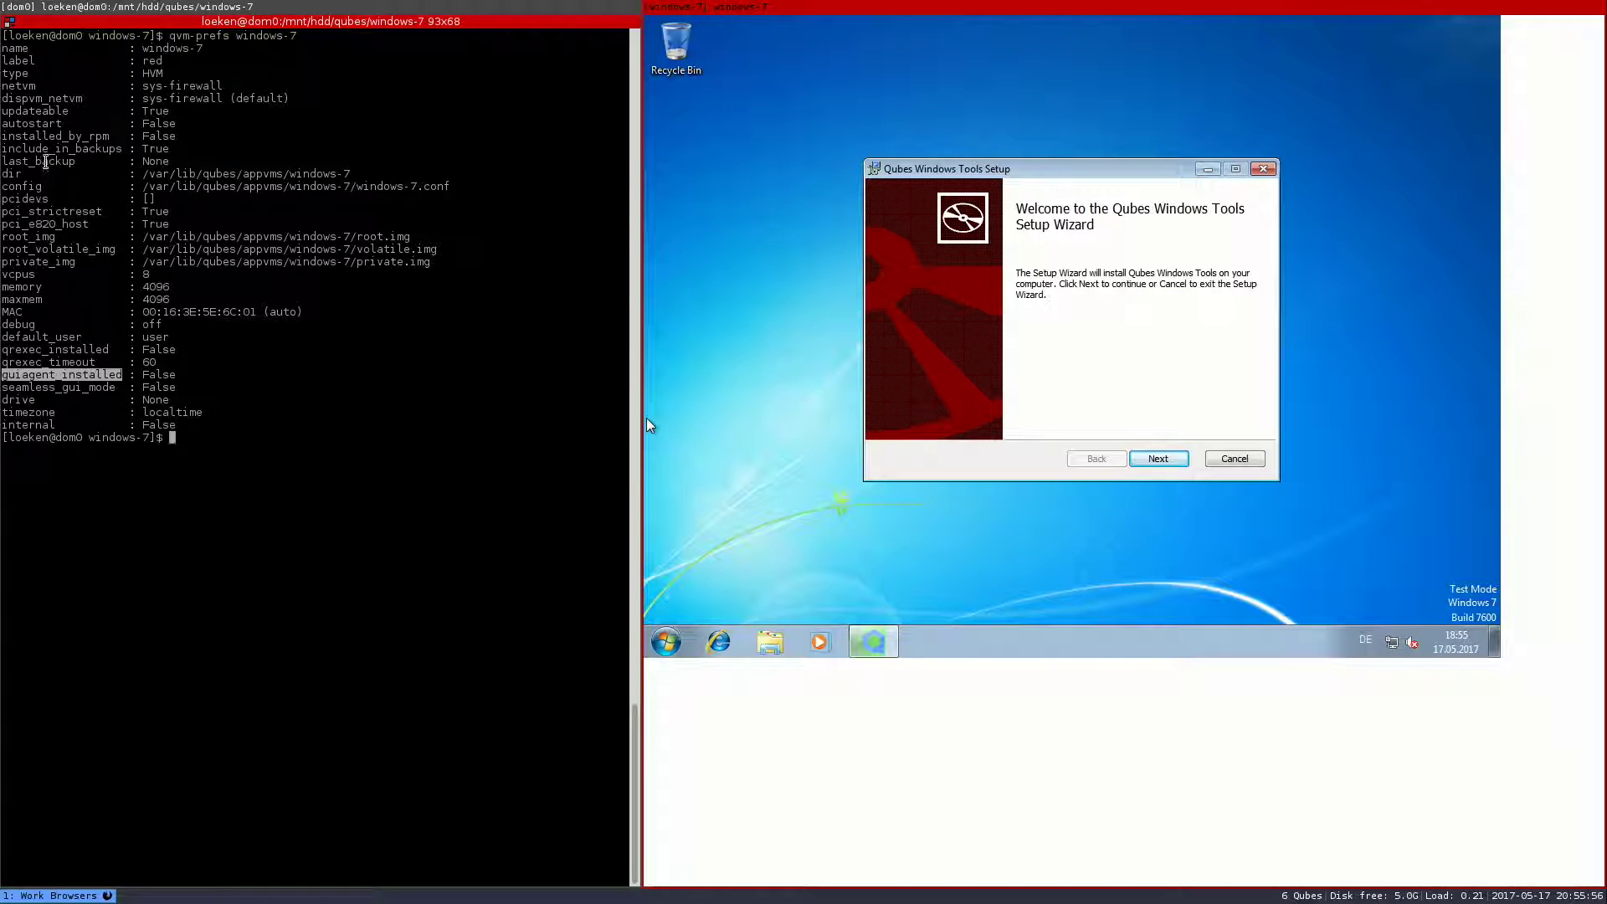
- Highlight the settings from label down to the default_user value in the qvm-prefs listing
{"action": "left_click_drag", "start_coordinate": [6, 61], "coordinate": [49, 332]}
{"action": "left_click", "coordinate": [49, 332]}
{"action": "double_click", "coordinate": [155, 336]}
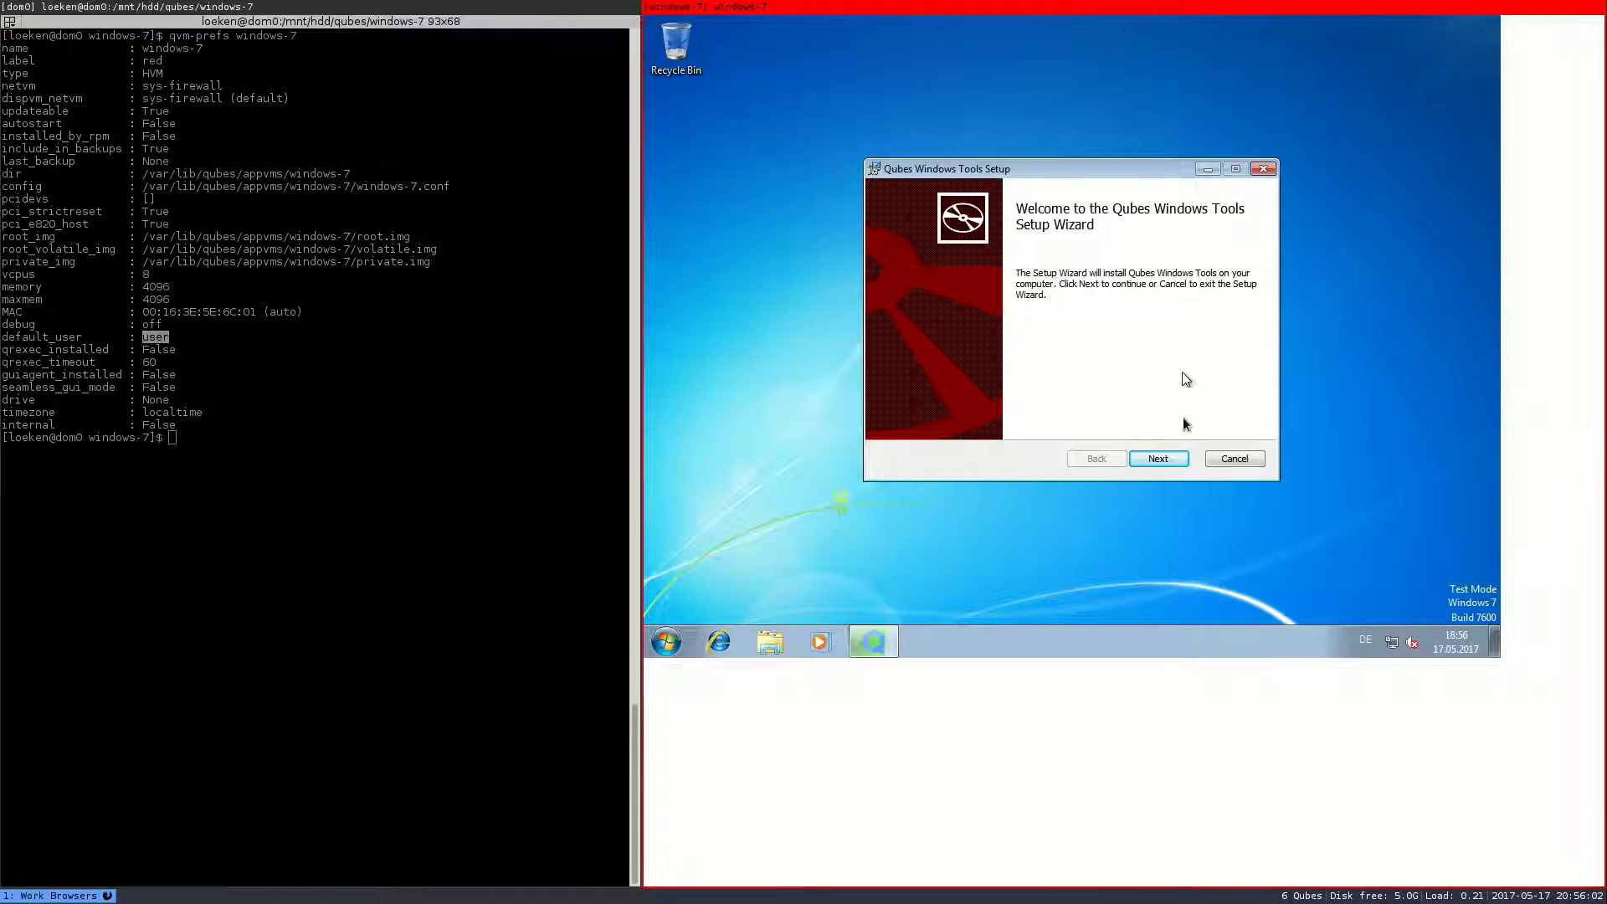
- Install Qubes Windows Tools with default features, declining the Xen PV Network restart for now
{"action": "left_click", "coordinate": [1163, 458]}
{"action": "left_click", "coordinate": [1164, 456]}
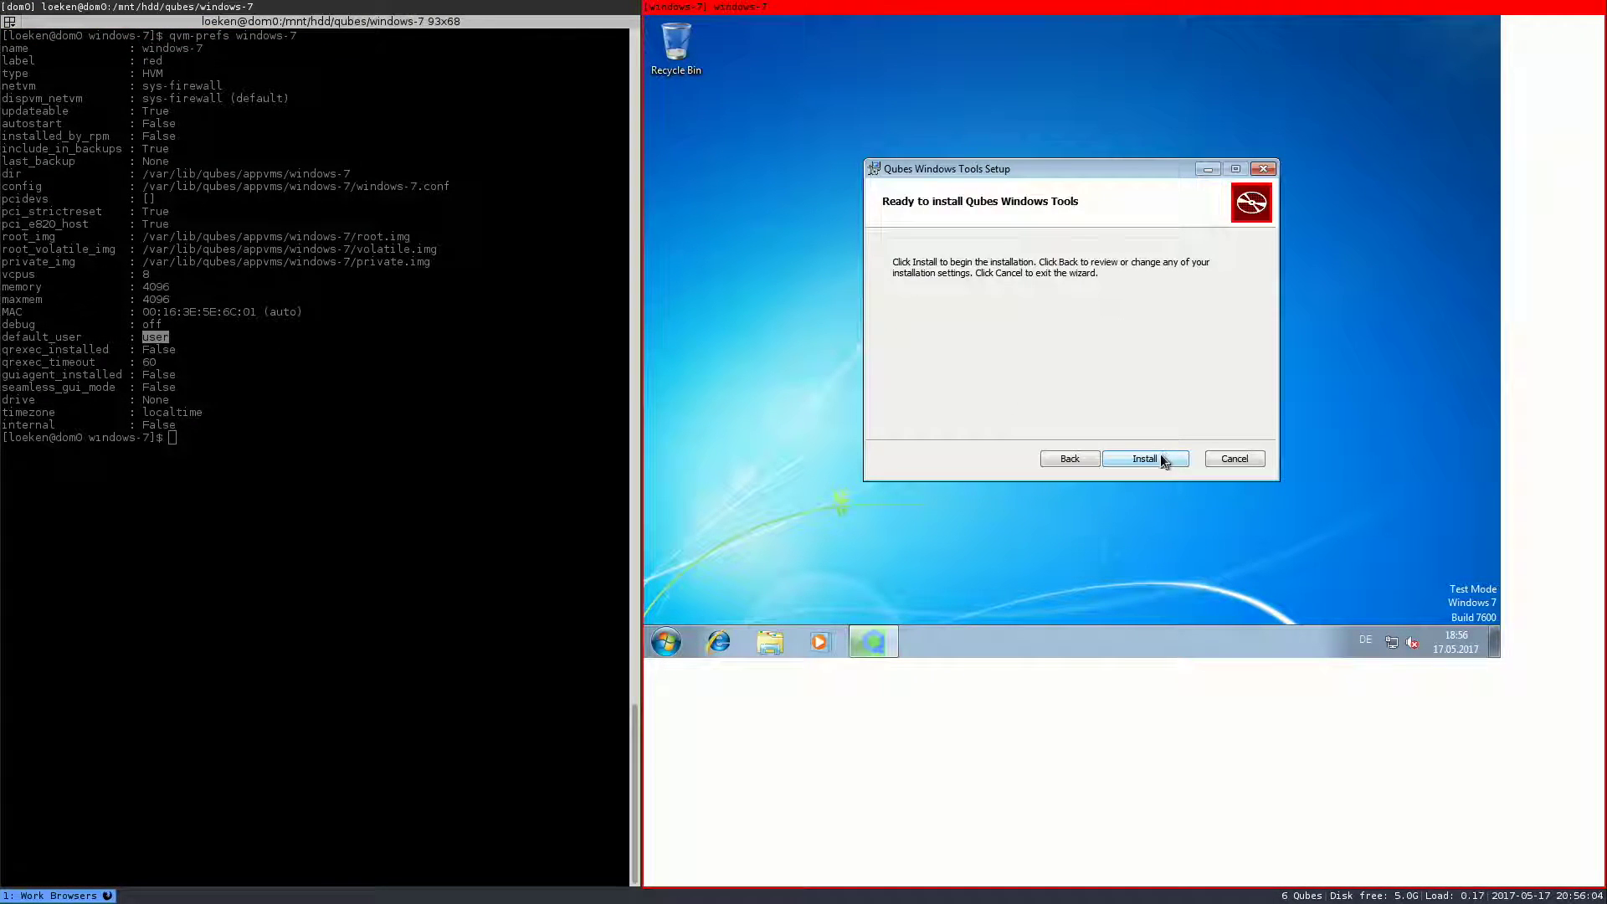
{"action": "left_click", "coordinate": [1160, 459]}
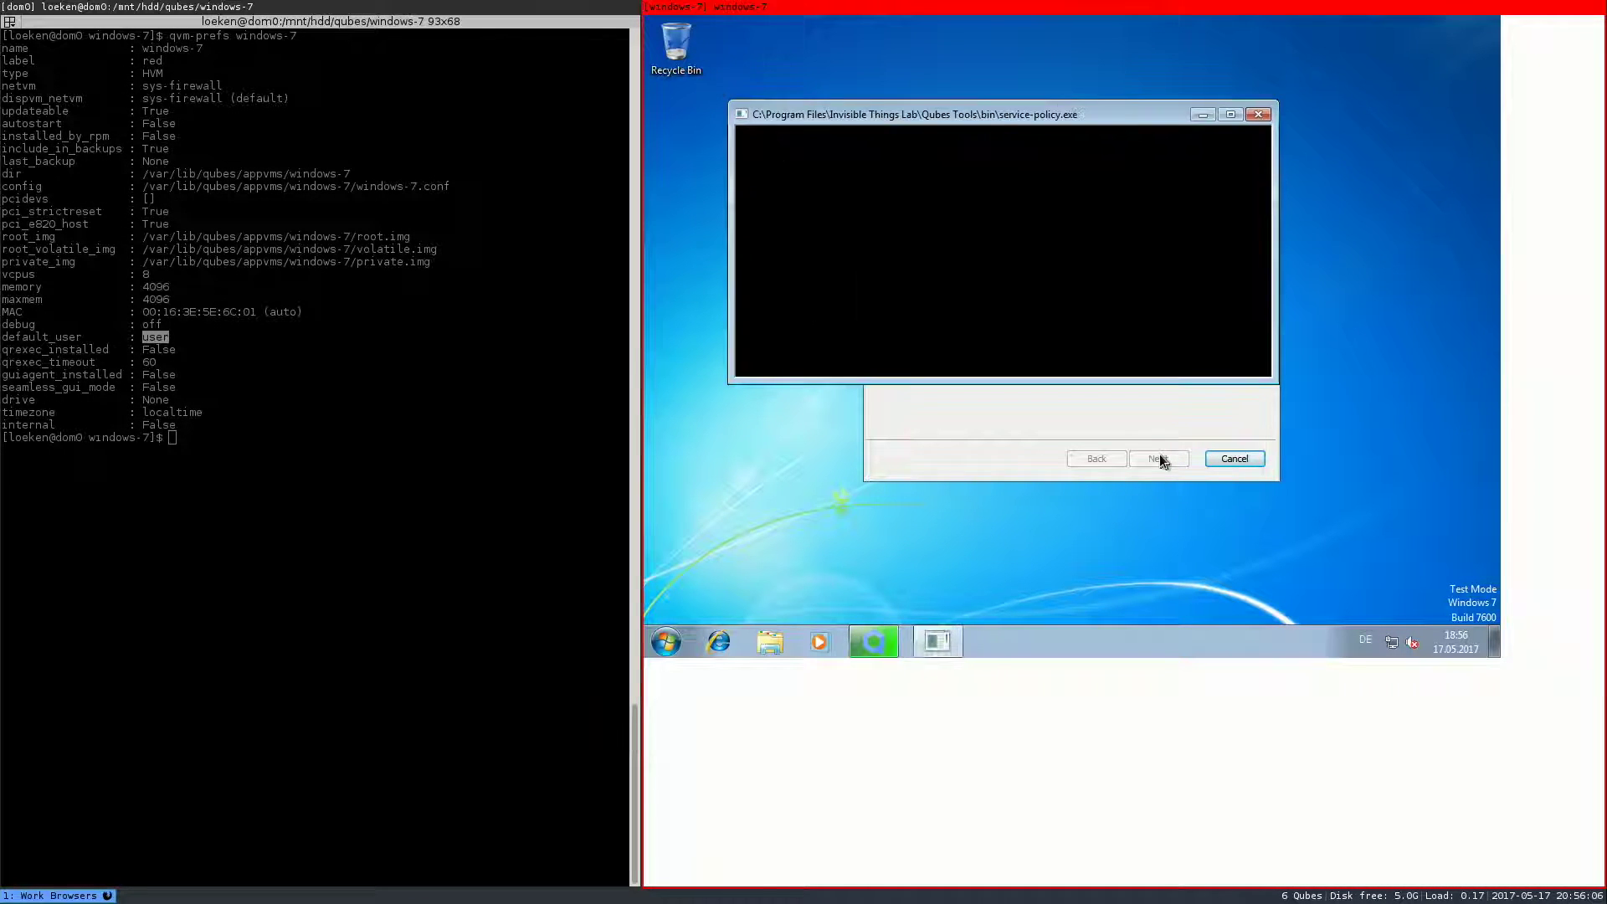
{"action": "left_click", "coordinate": [667, 642]}
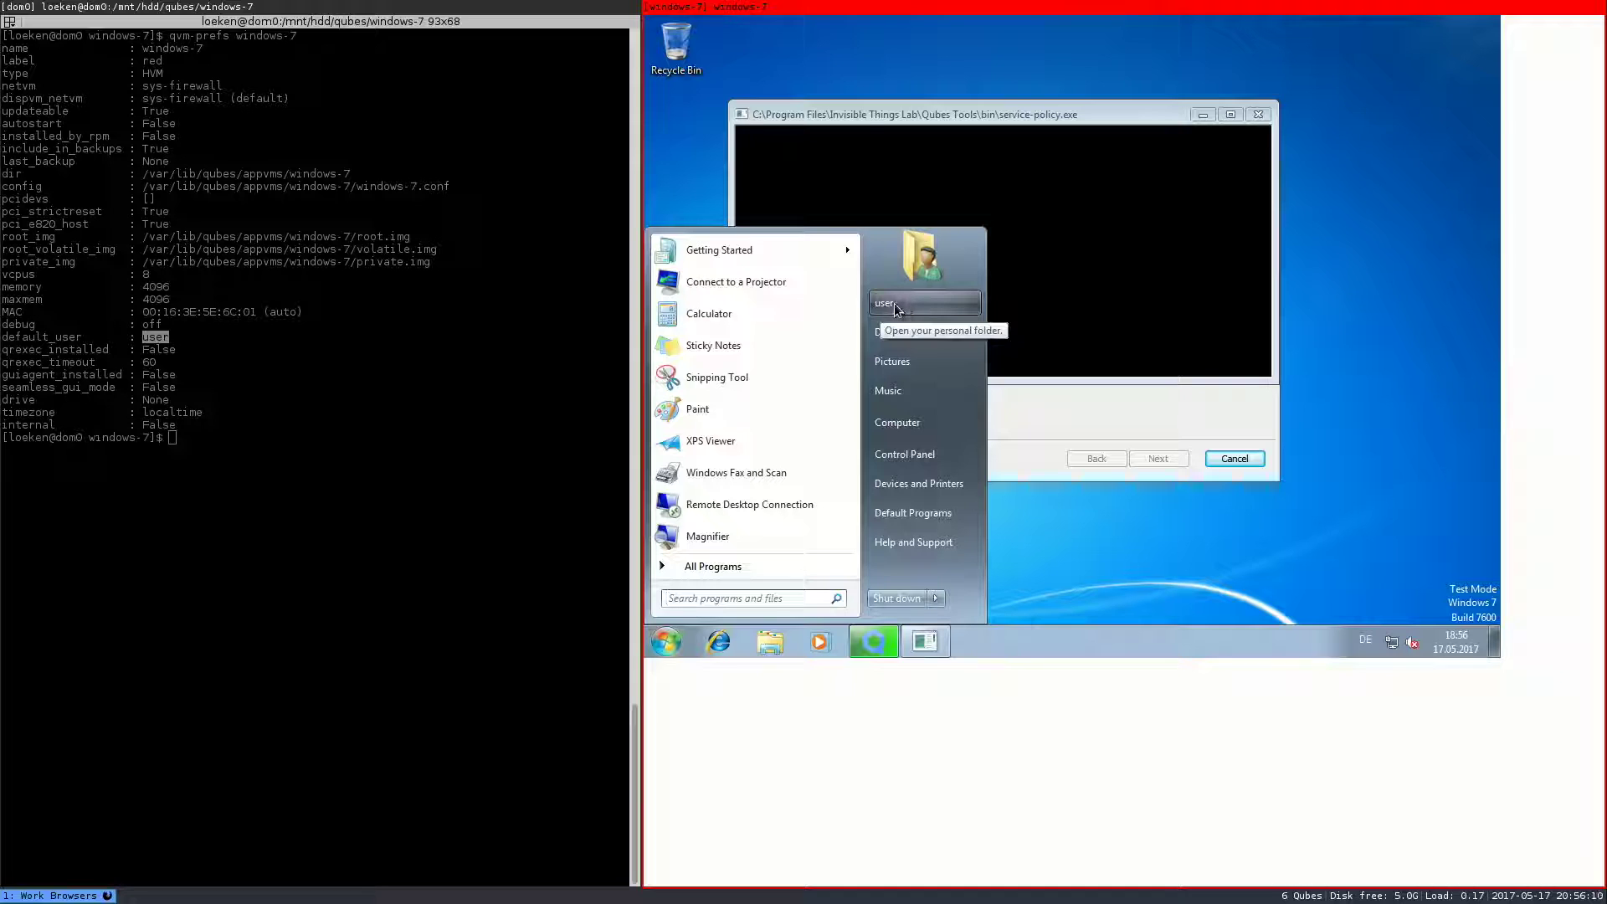
{"action": "left_click", "coordinate": [1036, 326]}
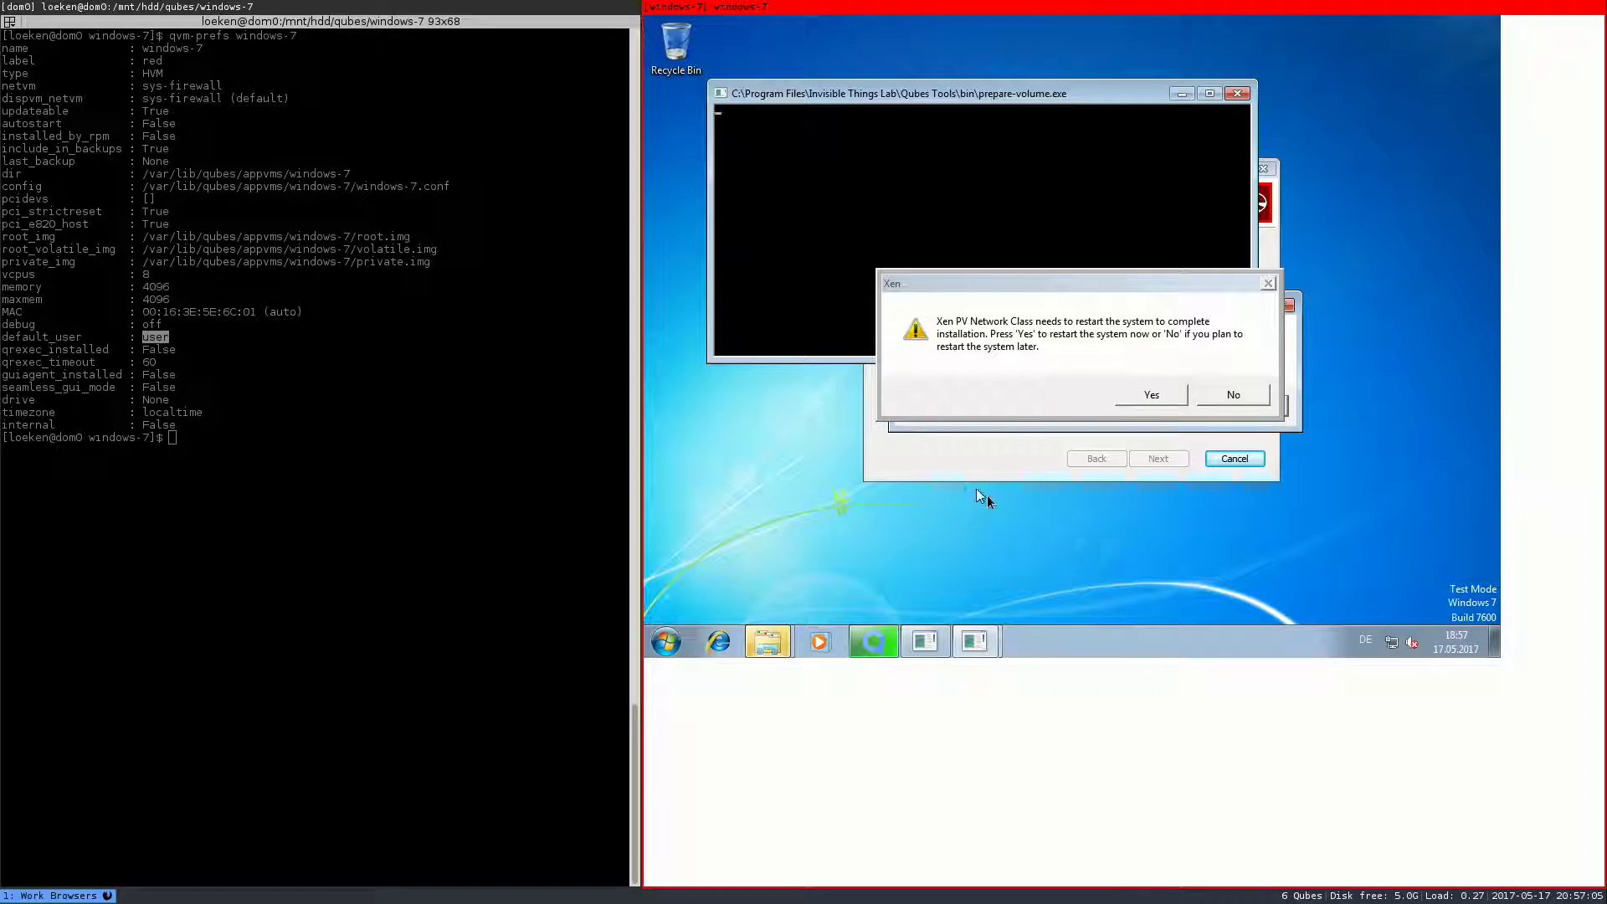
{"action": "left_click", "coordinate": [1223, 395]}
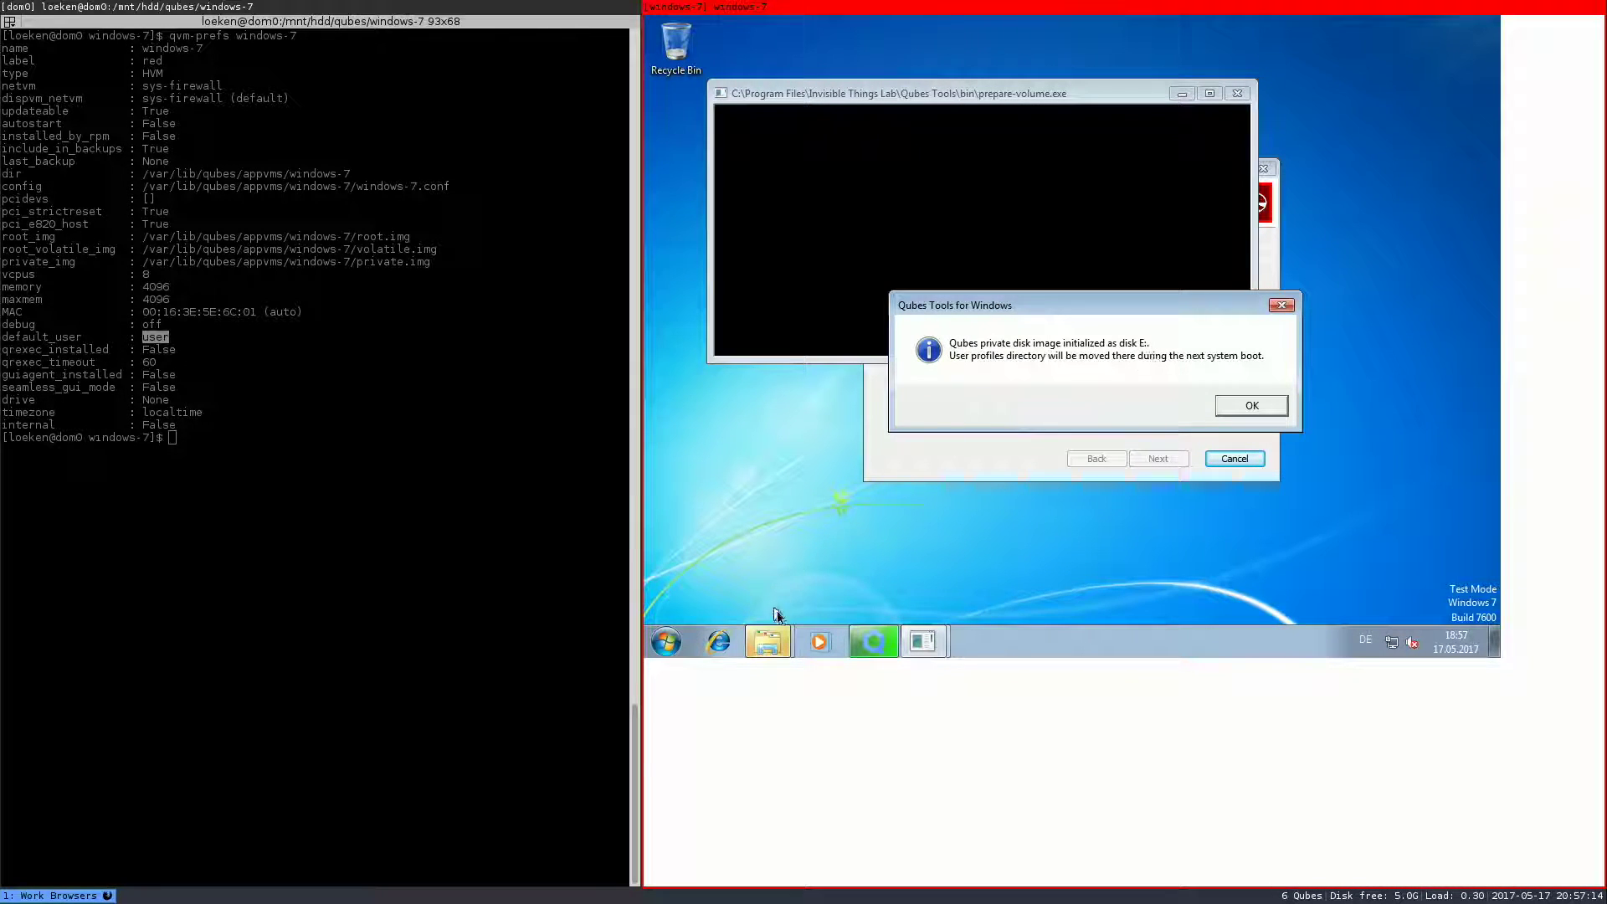
- Open a new Explorer window, browse C:\Users, then return to Computer showing Qubes Private Image (E:)
{"action": "left_click", "coordinate": [769, 639]}
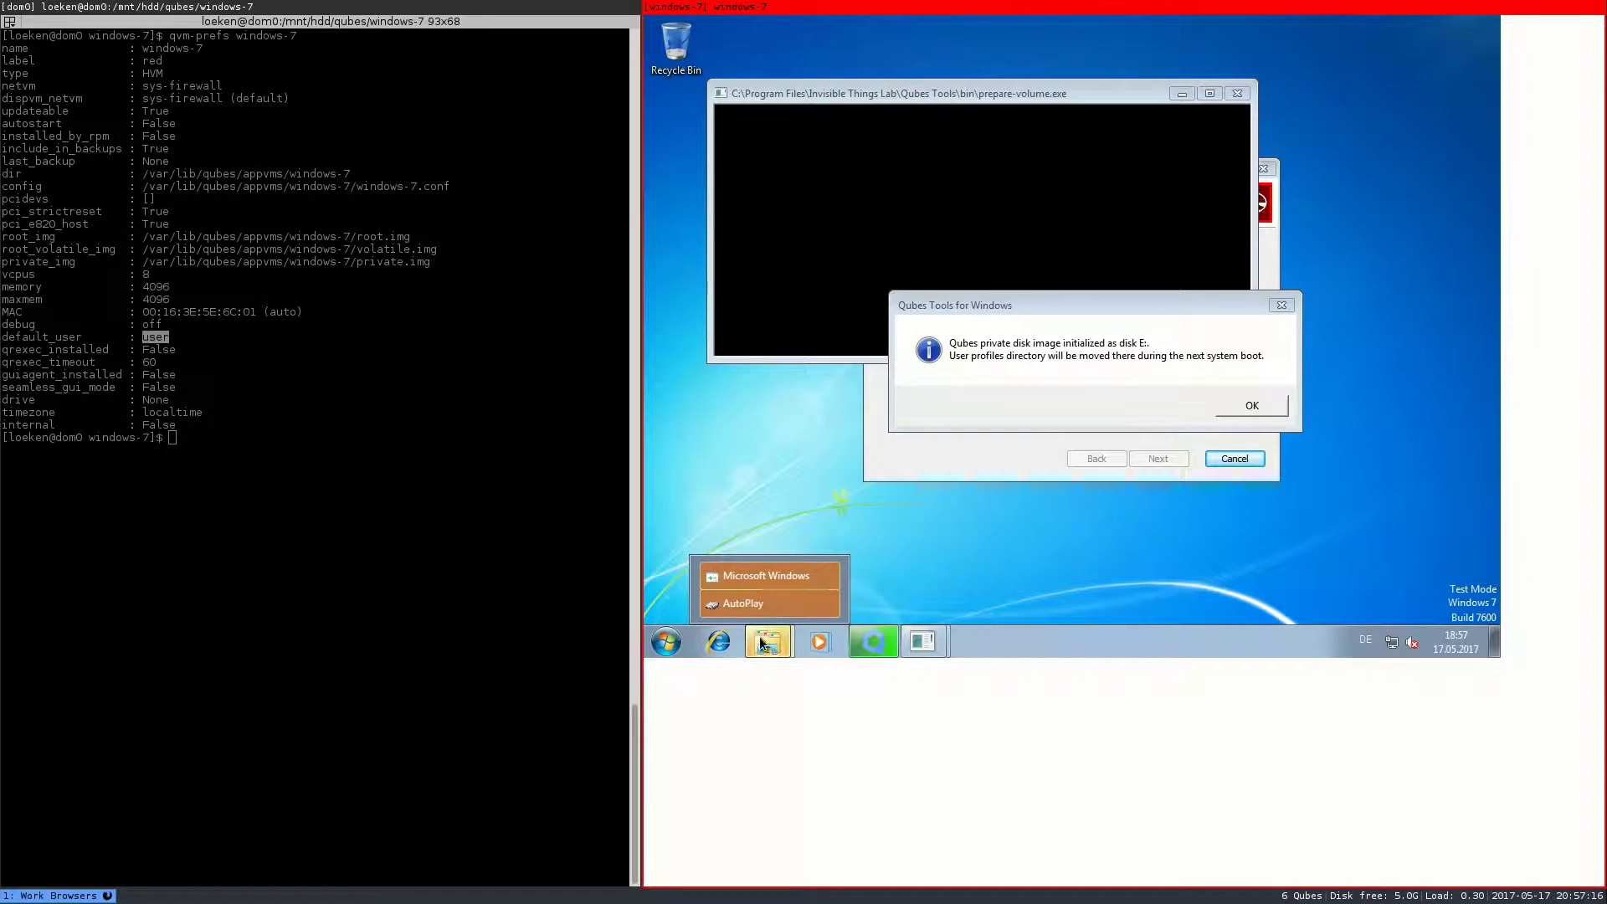
{"action": "right_click", "coordinate": [760, 637]}
{"action": "left_click", "coordinate": [763, 567]}
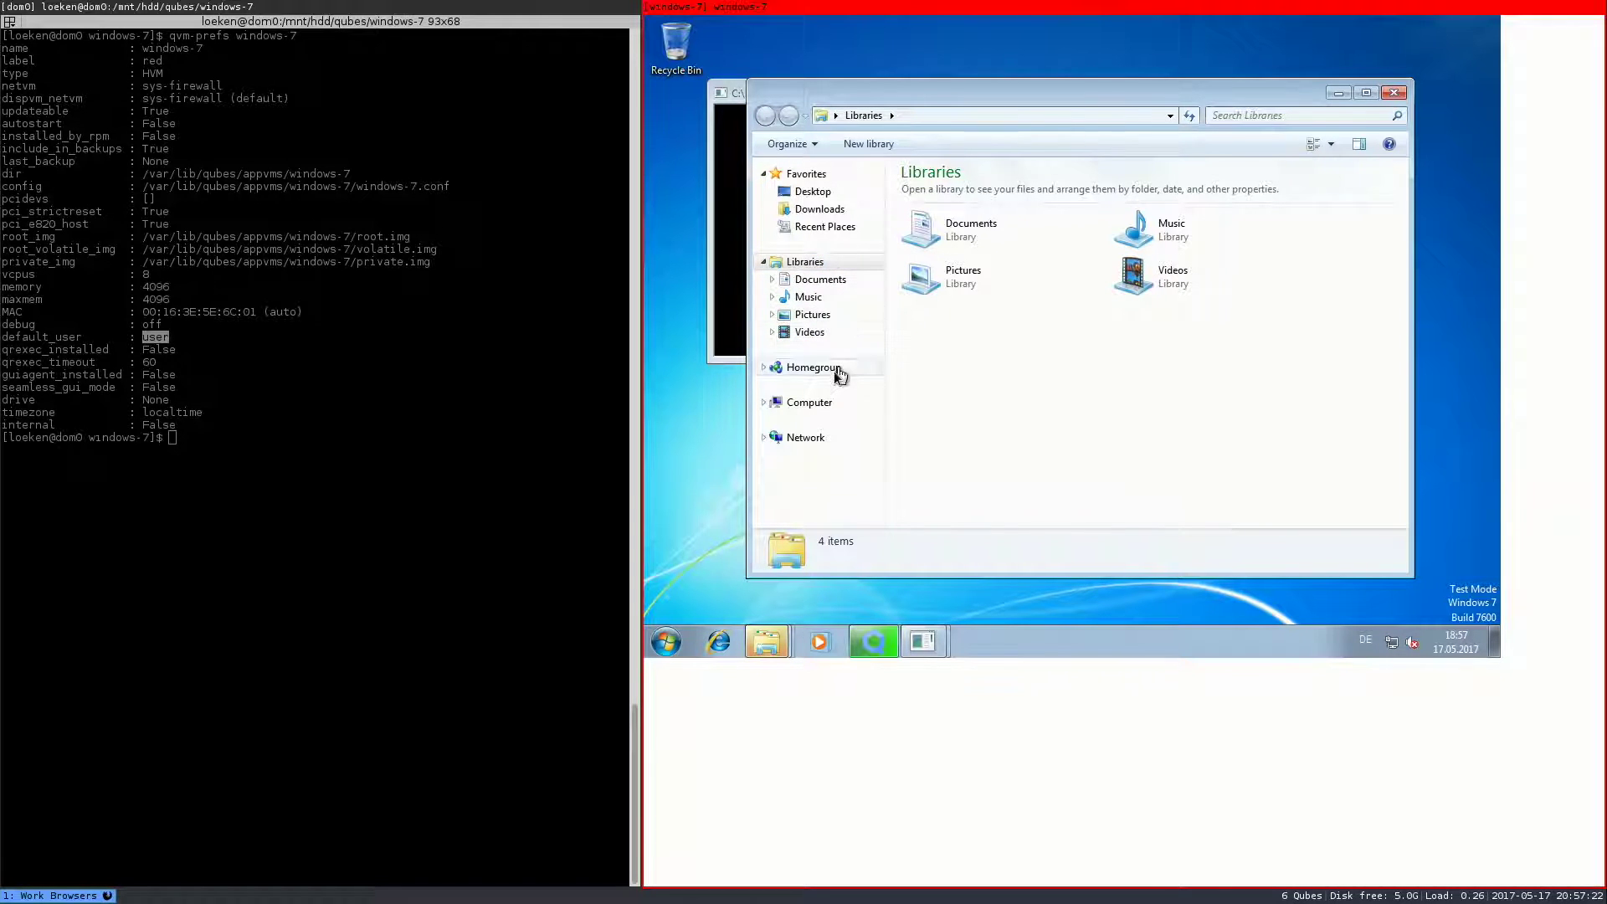
{"action": "left_click", "coordinate": [808, 403]}
{"action": "double_click", "coordinate": [938, 208]}
{"action": "double_click", "coordinate": [928, 244]}
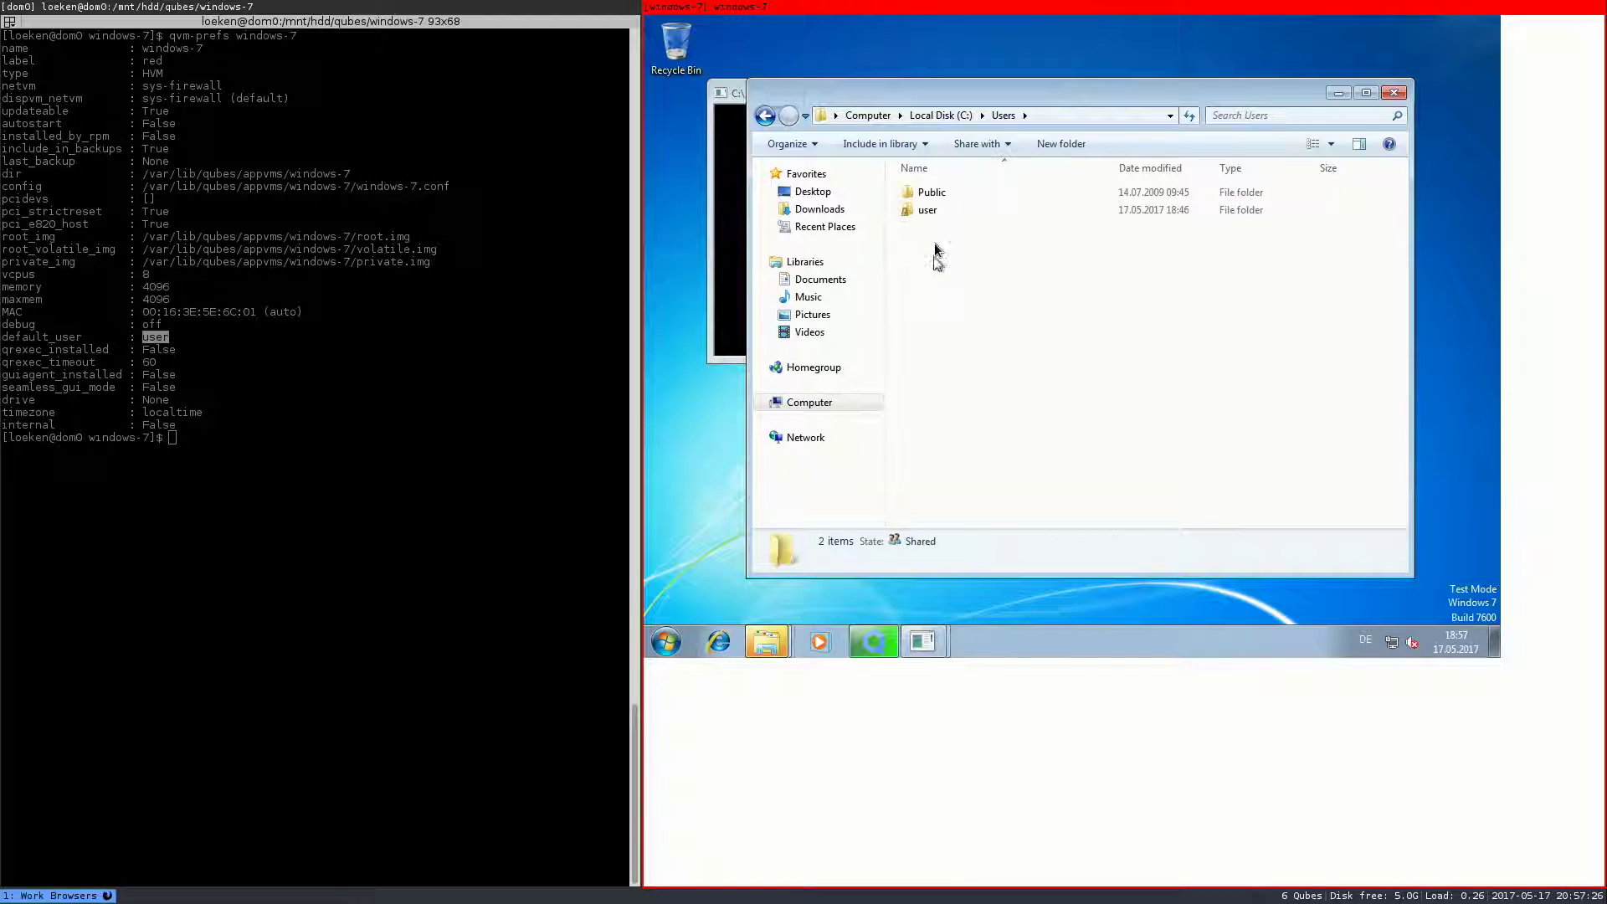
{"action": "left_click", "coordinate": [935, 218]}
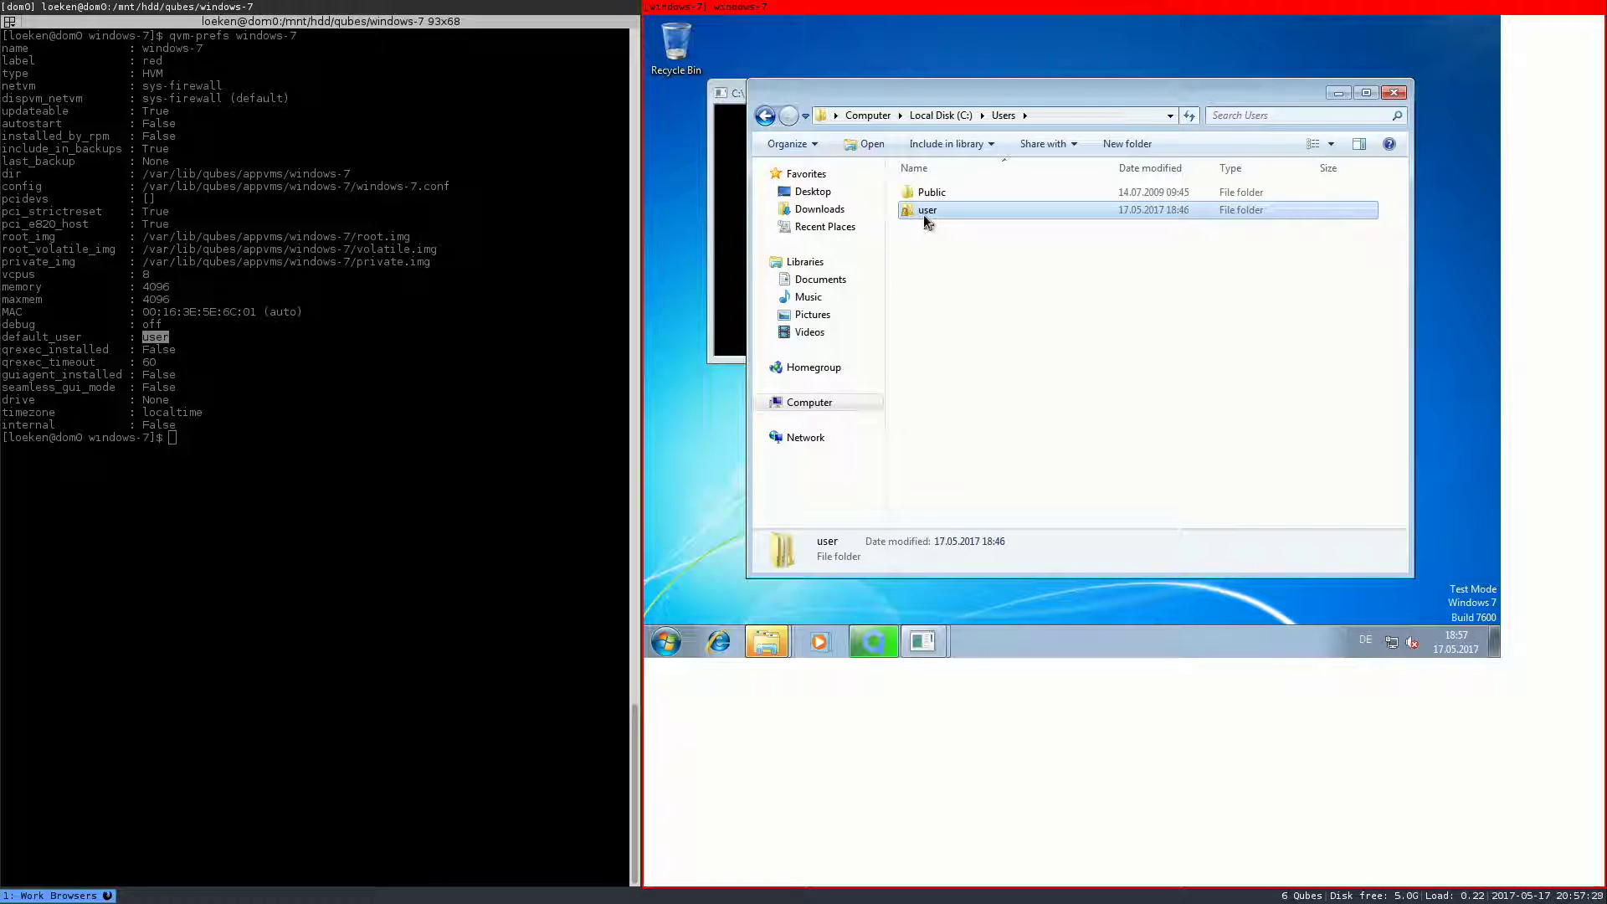
{"action": "left_click", "coordinate": [825, 402]}
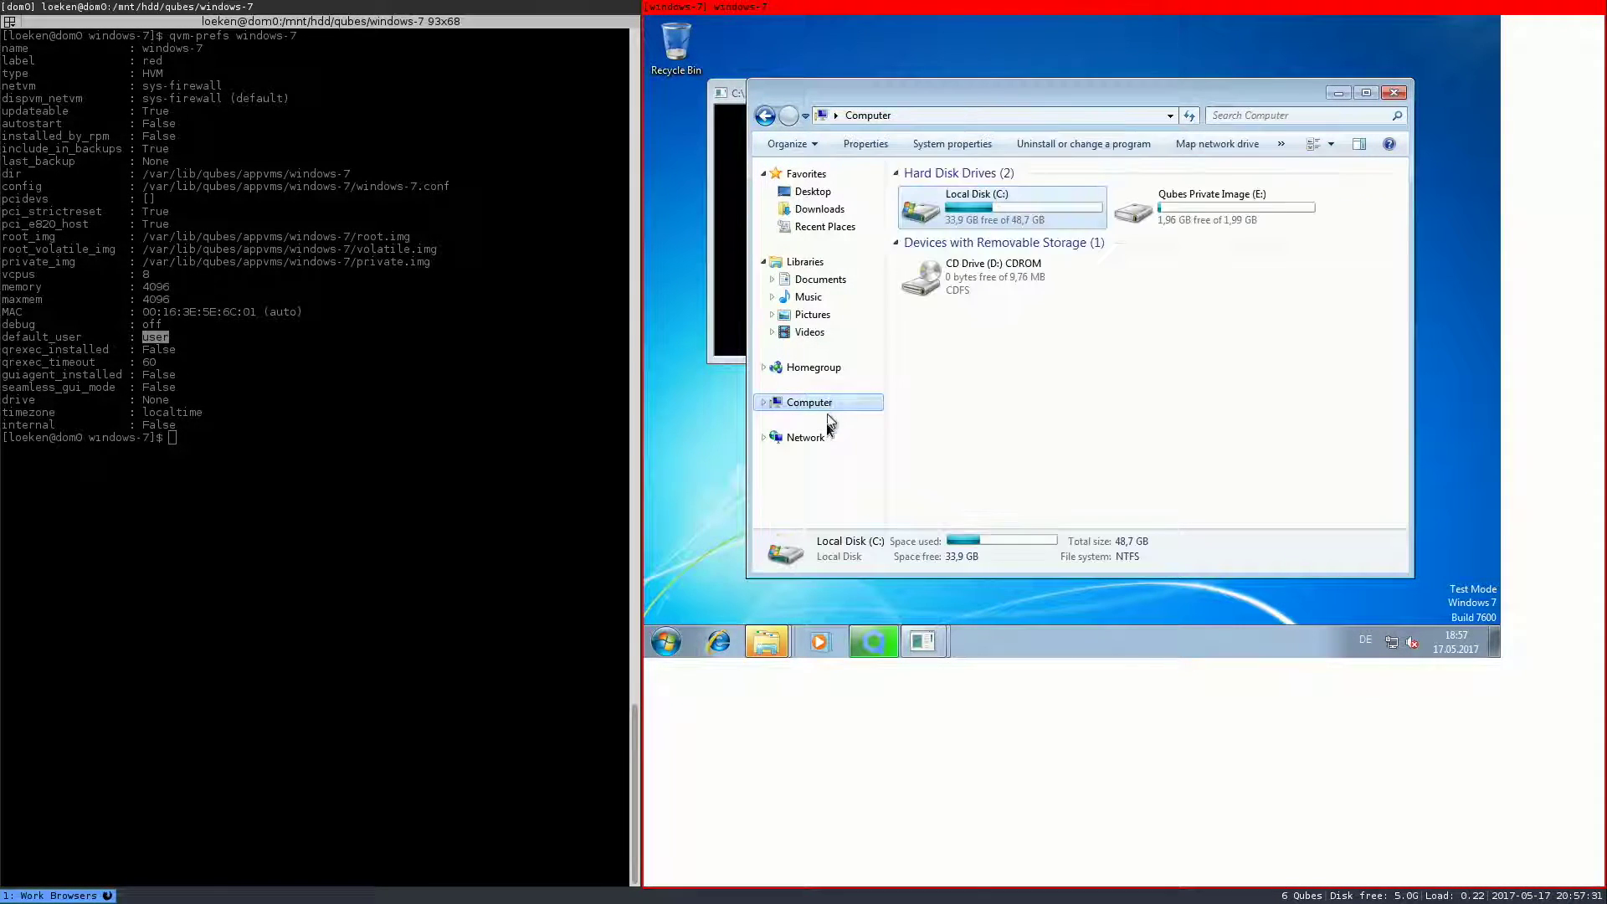
- Launch Qubes VM Manager (qubes-manager) from the dom0 application launcher
{"action": "mouse_move", "coordinate": [1219, 209]}
{"action": "left_click", "coordinate": [522, 415]}
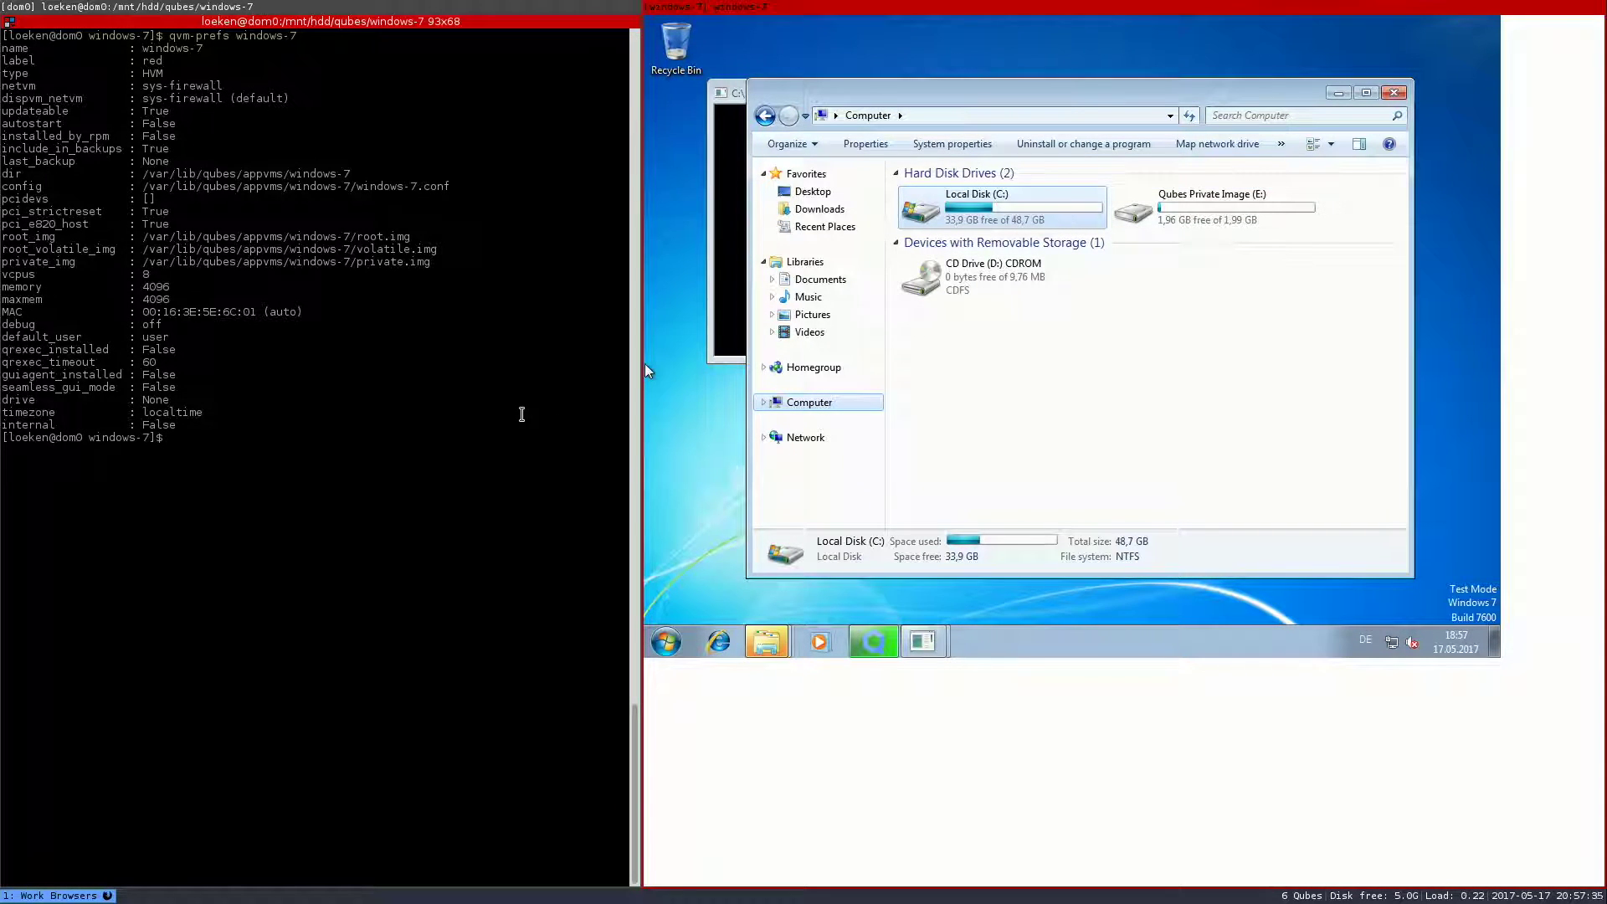
{"action": "type", "text": "Qub"}
{"action": "key", "text": "alt+d"}
{"action": "type", "text": "qubes-manager"}
{"action": "key", "text": "Return"}
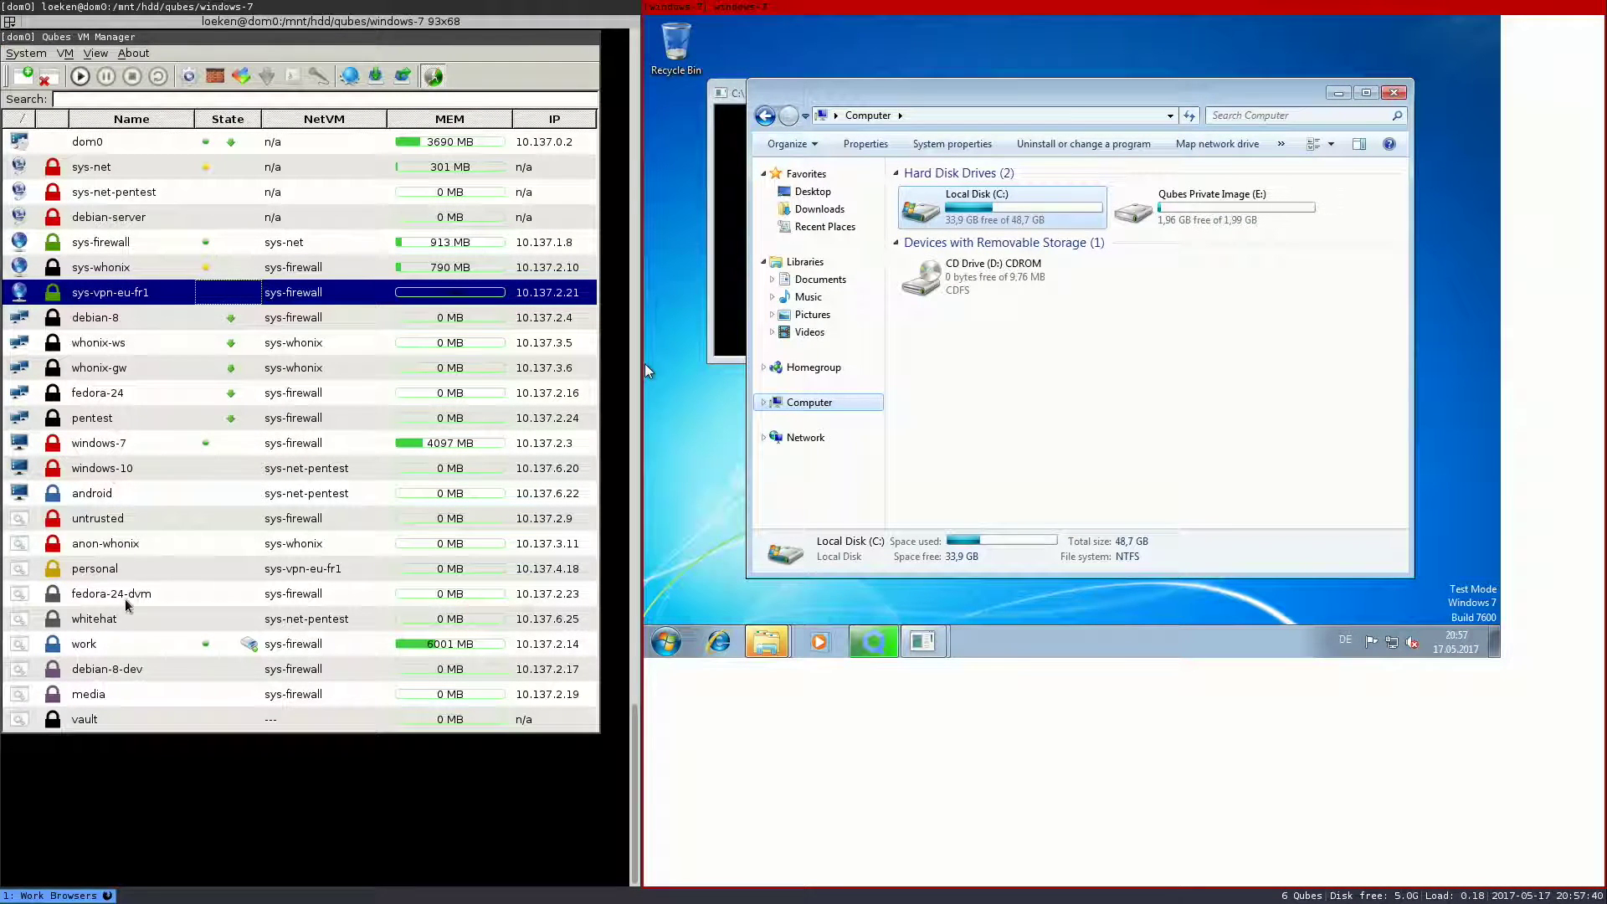
- Open windows-7 Settings and highlight the 2048MB private and 50000MB system storage maximums
{"action": "right_click", "coordinate": [108, 442]}
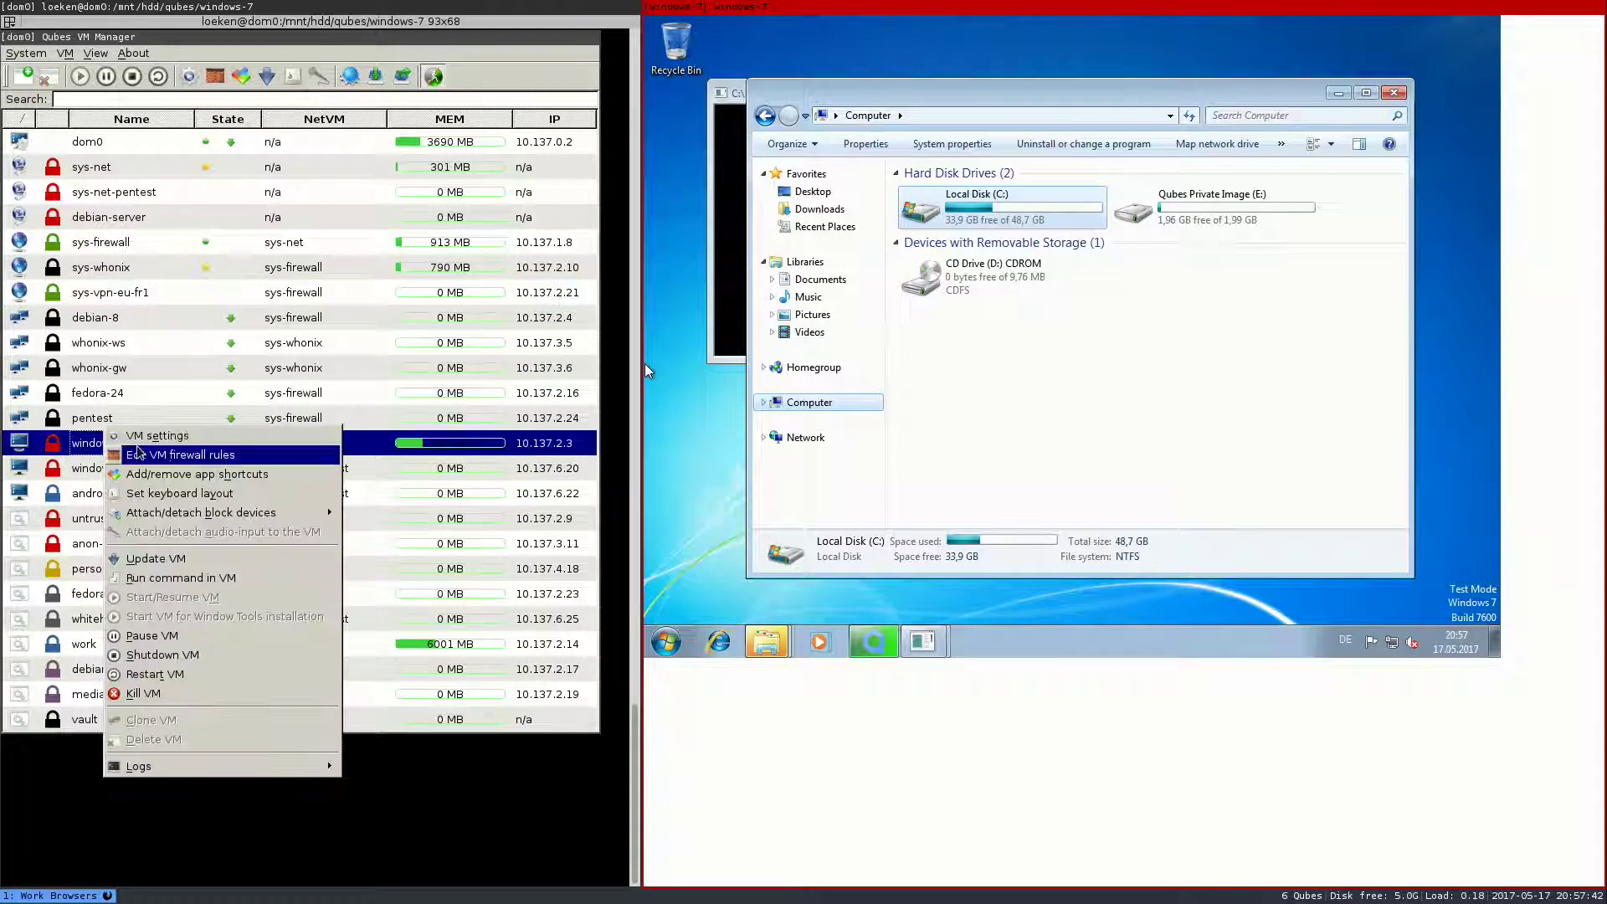
{"action": "left_click", "coordinate": [144, 451]}
{"action": "left_click_drag", "start_coordinate": [662, 204], "coordinate": [224, 153]}
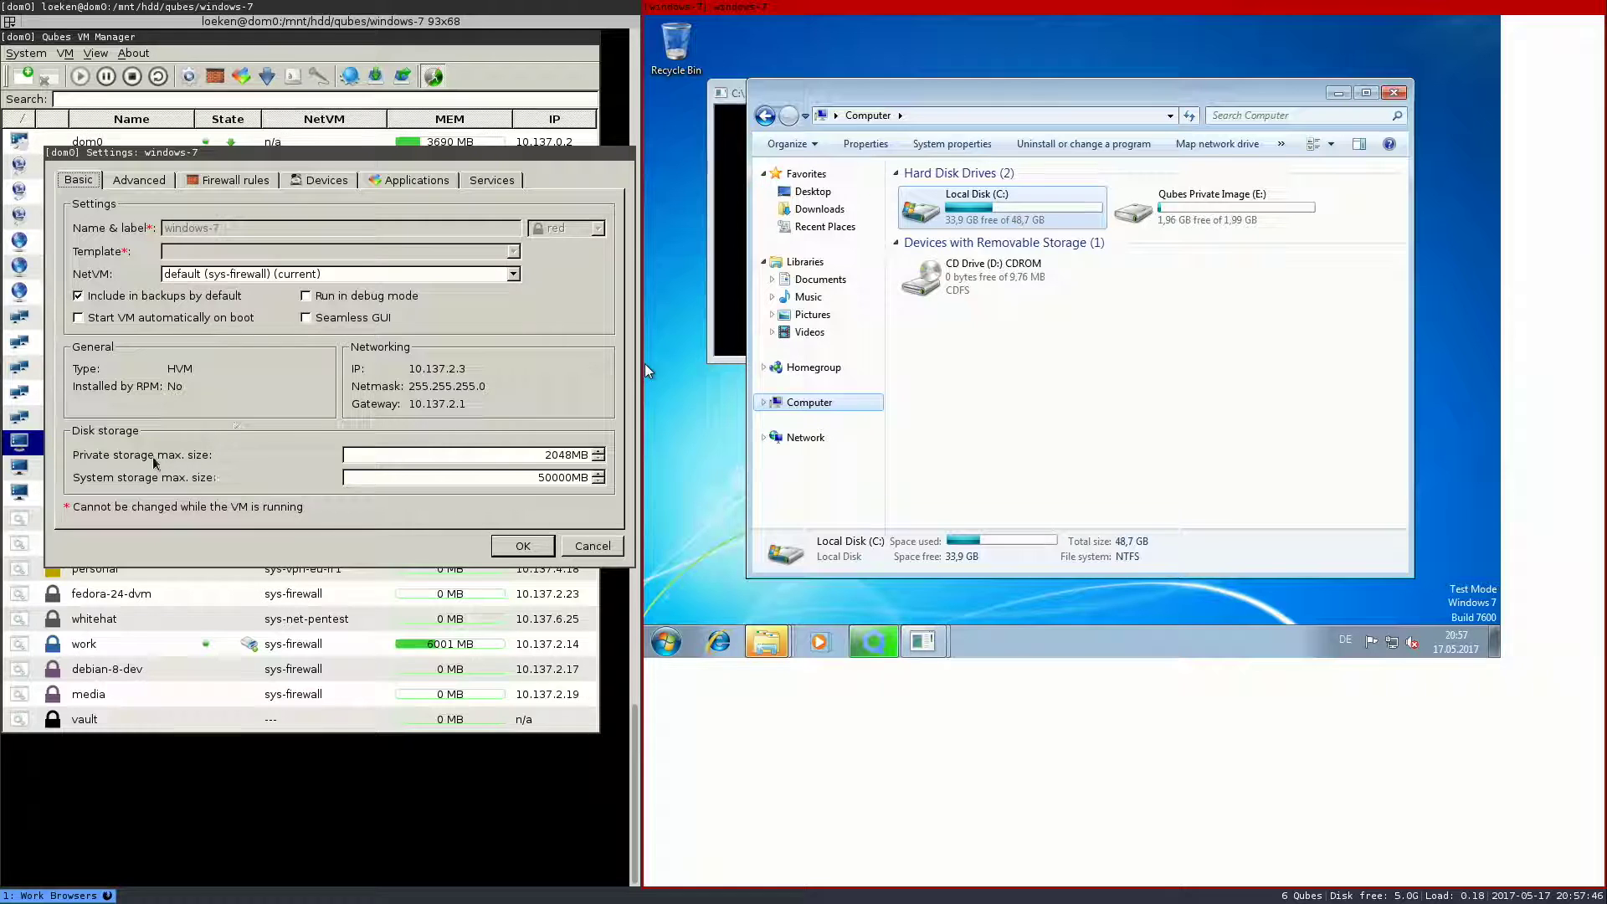
{"action": "left_click_drag", "start_coordinate": [386, 457], "coordinate": [657, 455]}
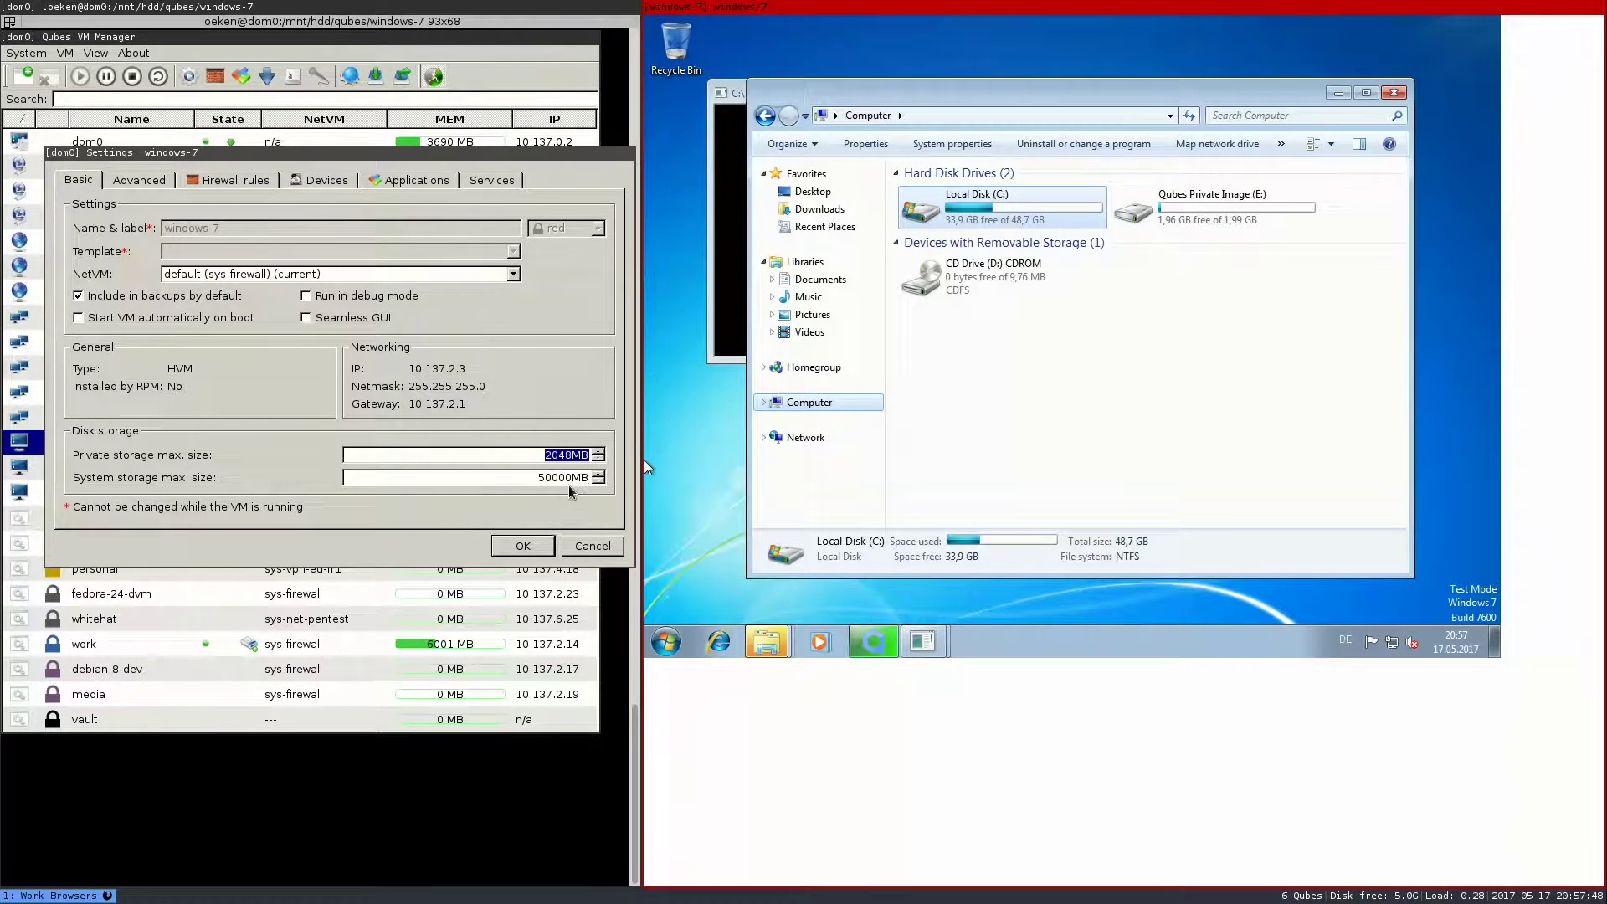
{"action": "double_click", "coordinate": [545, 475]}
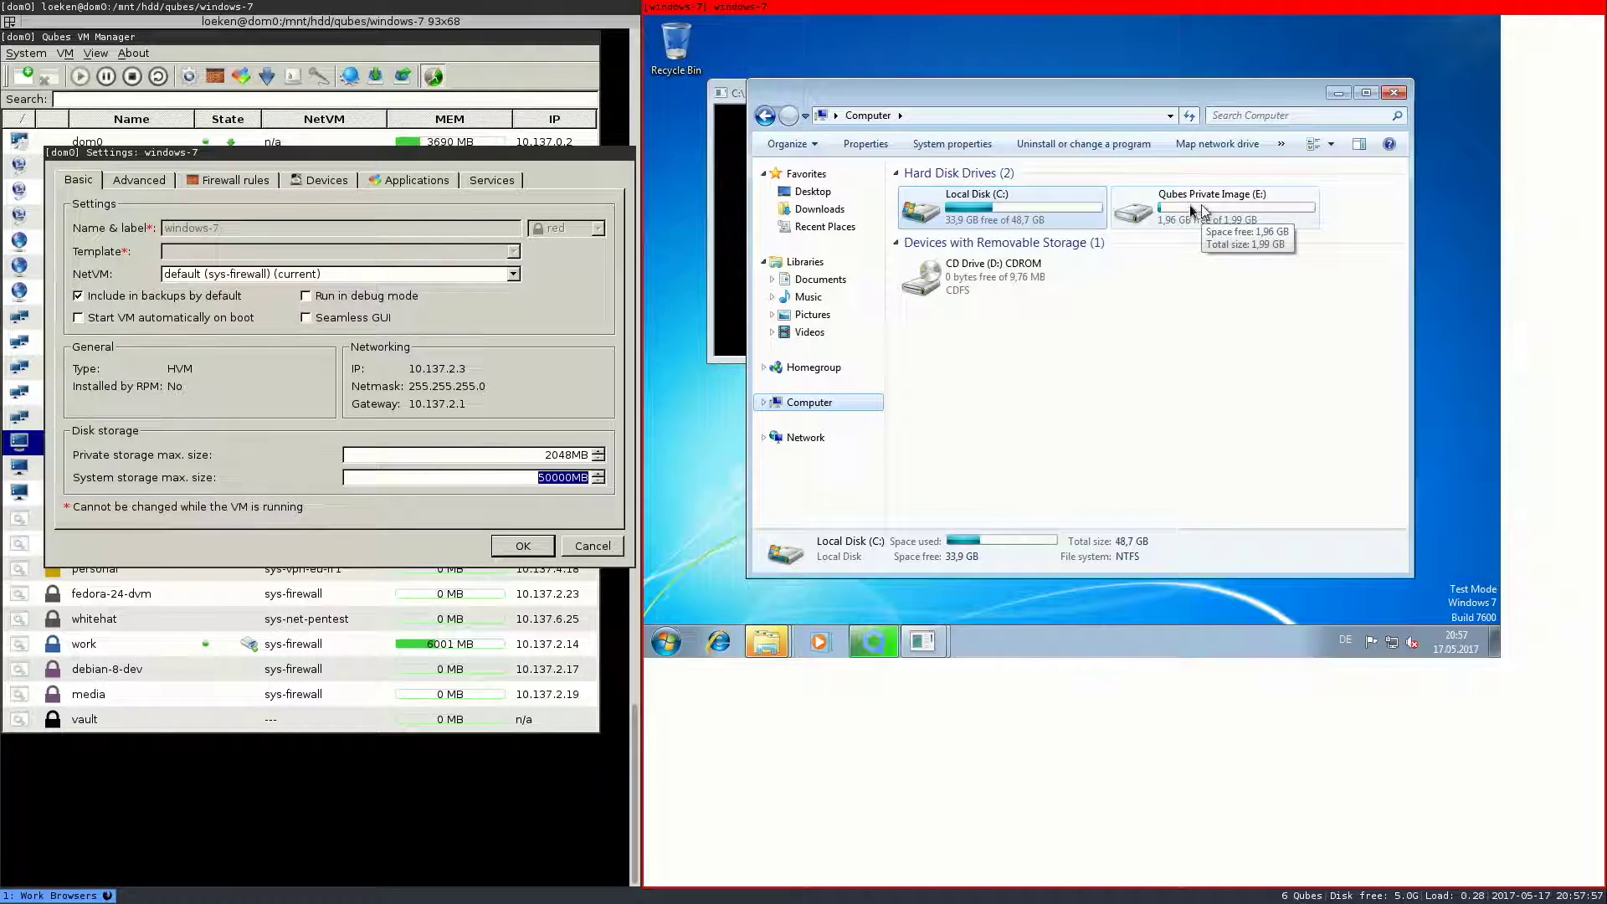
{"action": "left_click", "coordinate": [1037, 376]}
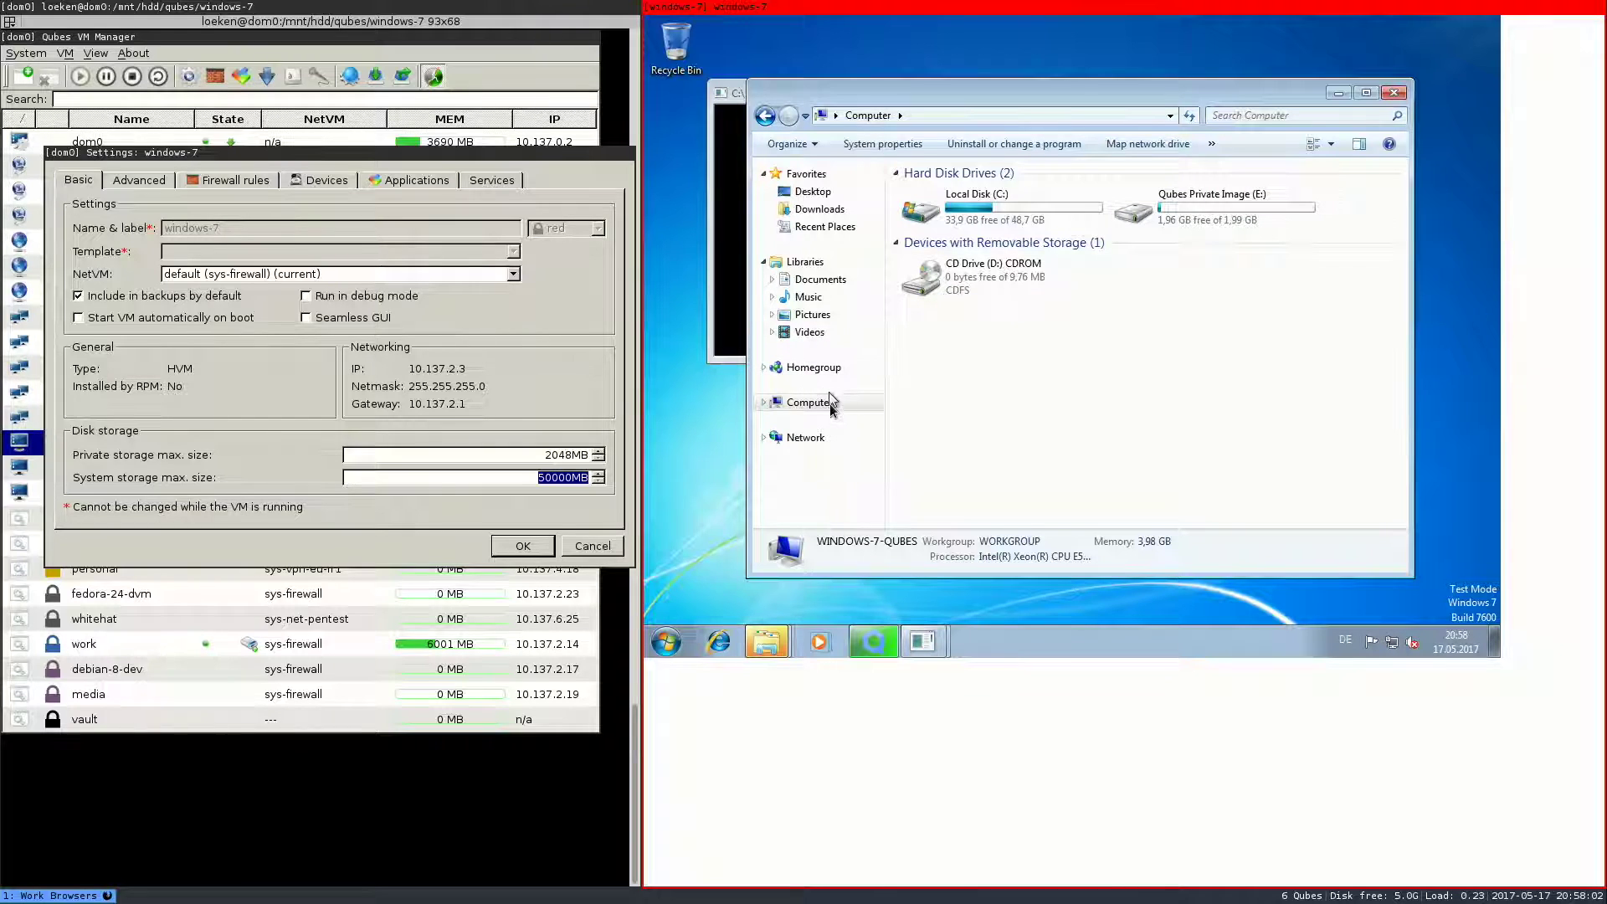
- Close Explorer, acknowledge the new drive E:, view its contents, and cancel formatting it
{"action": "left_click", "coordinate": [1394, 93]}
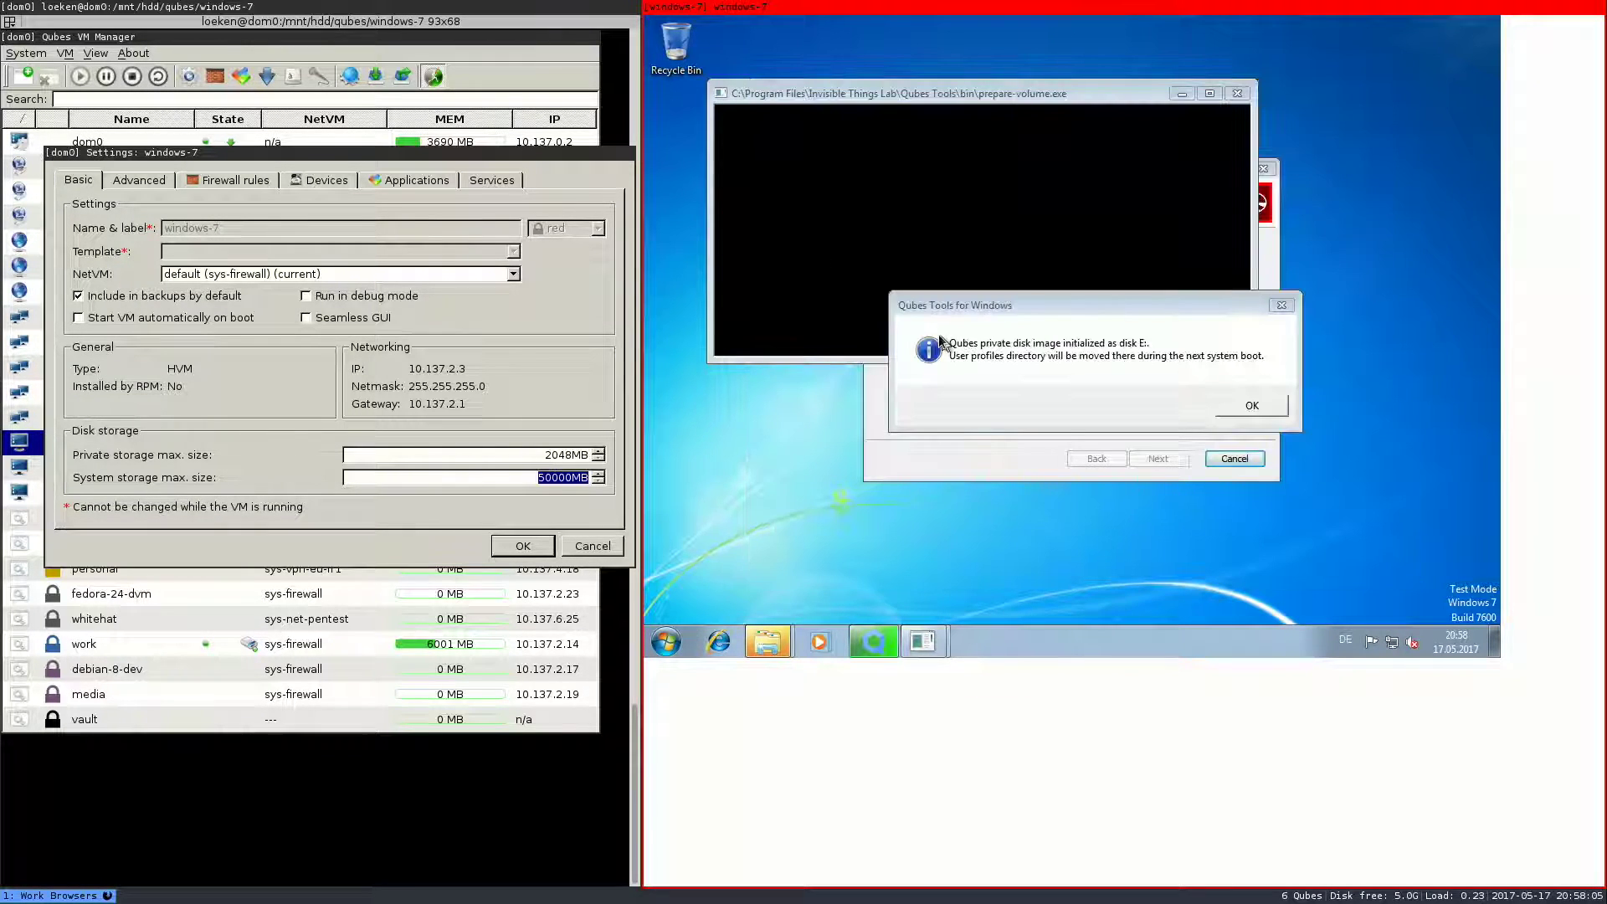
{"action": "left_click", "coordinate": [1271, 406]}
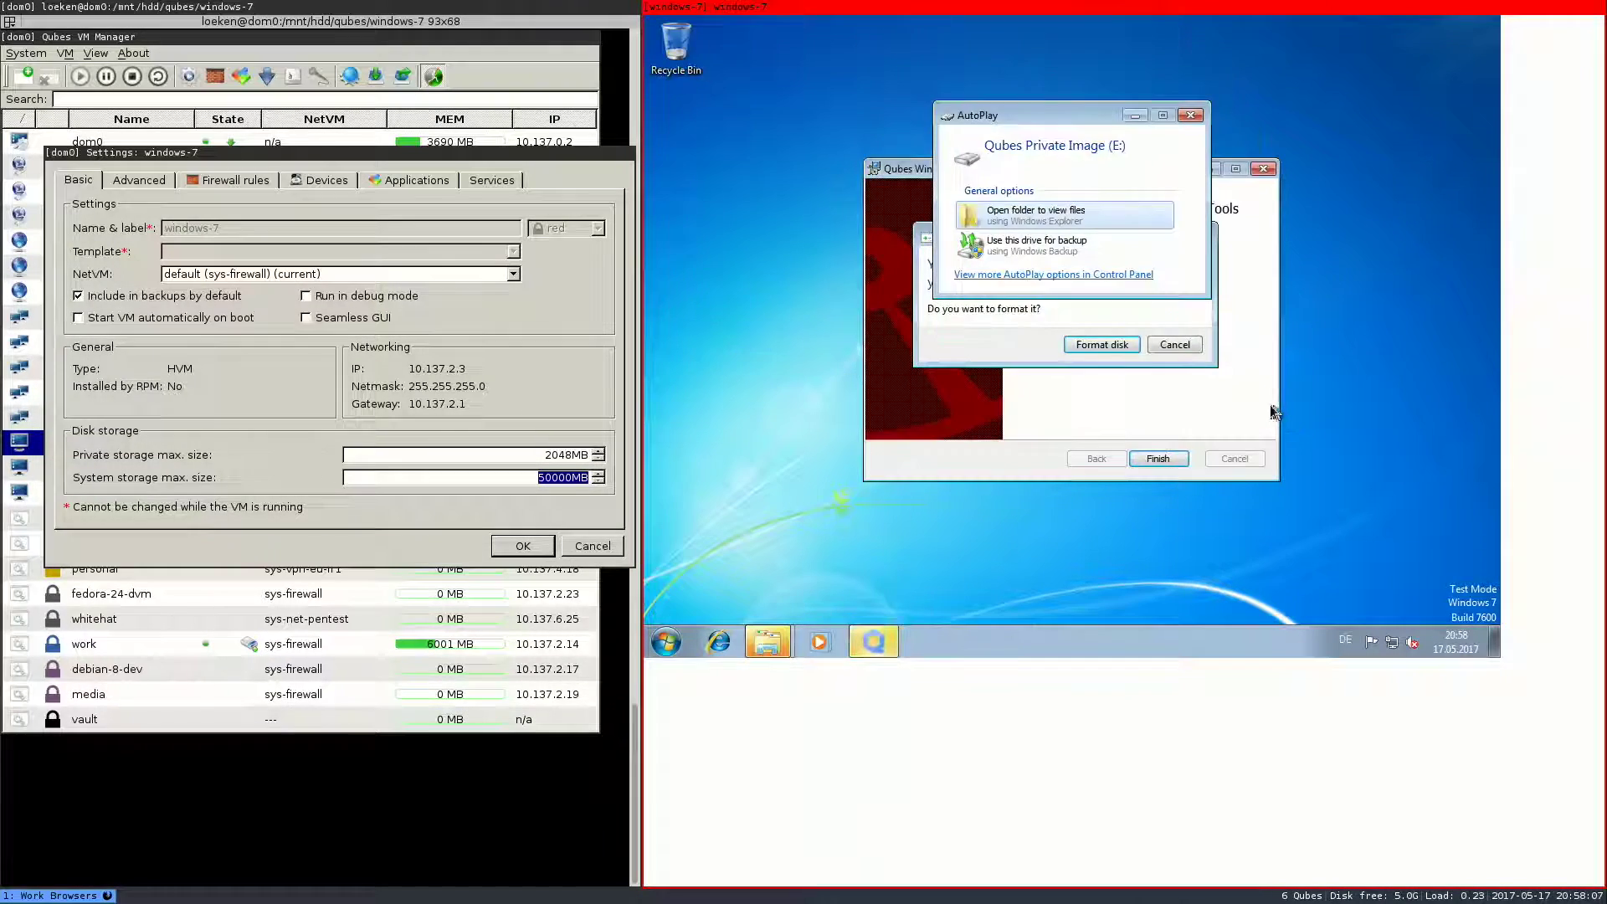
{"action": "left_click", "coordinate": [1030, 337]}
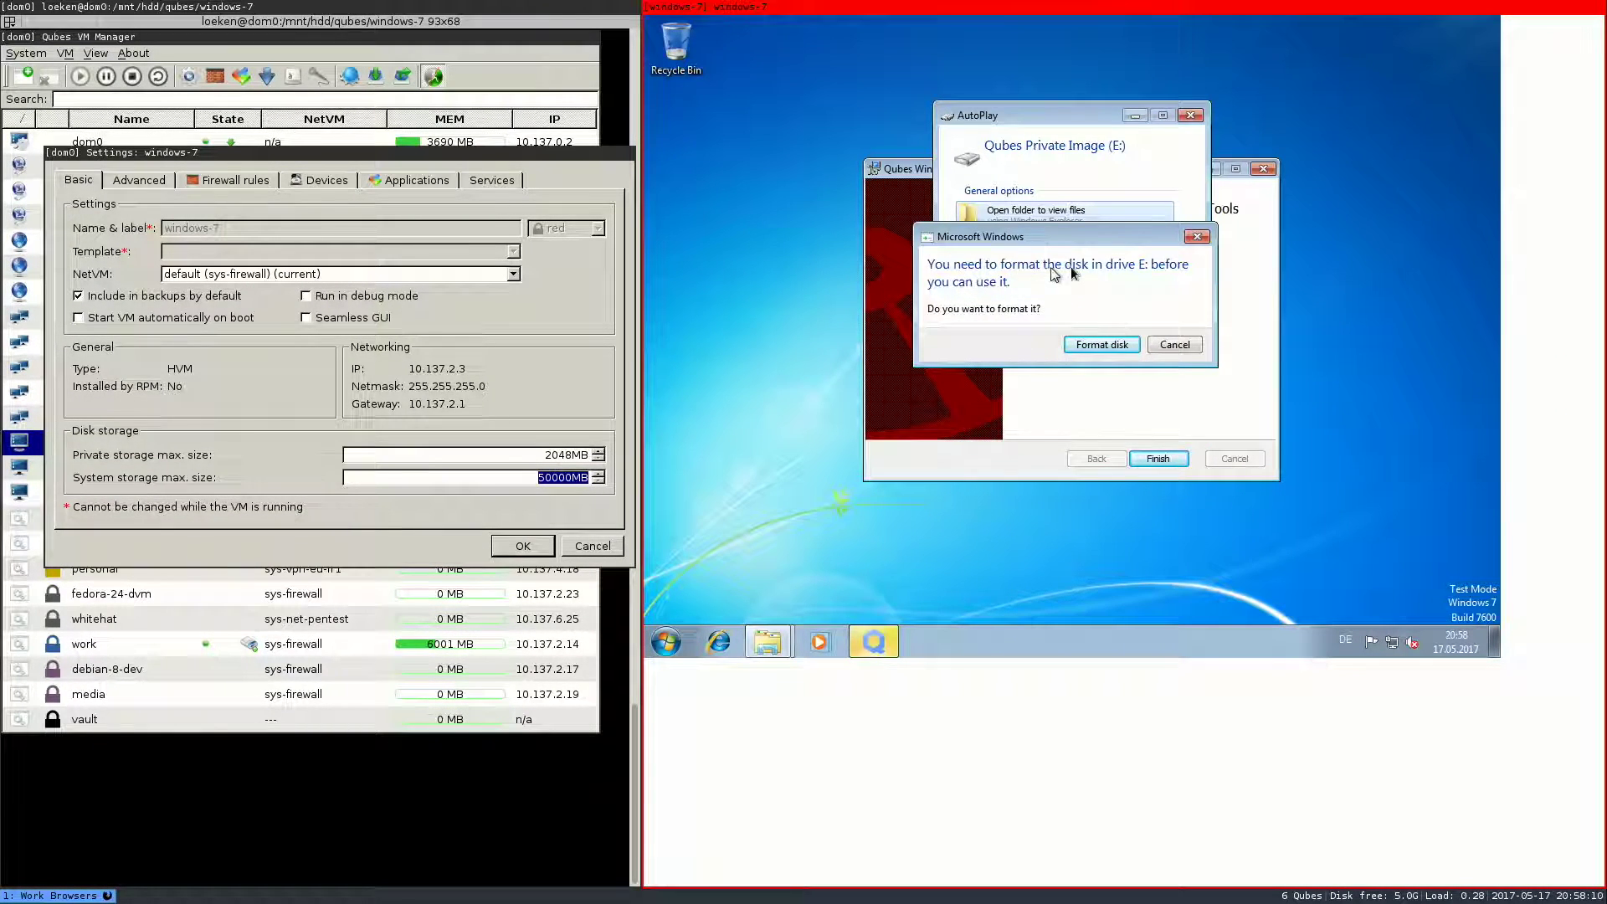
{"action": "left_click", "coordinate": [763, 641]}
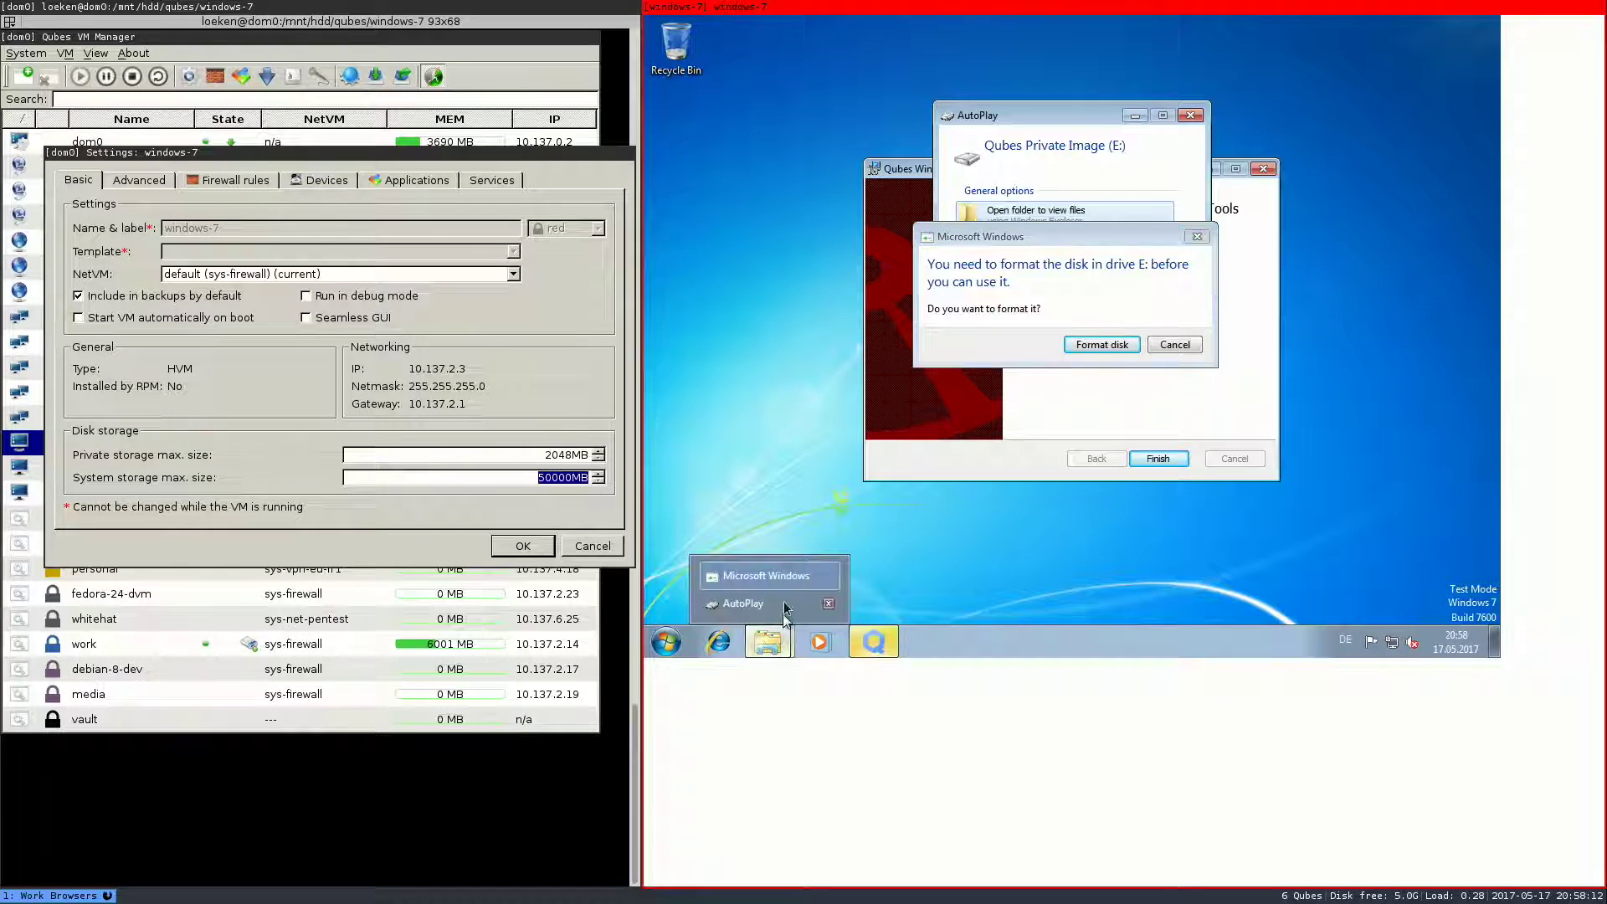
{"action": "left_click", "coordinate": [768, 604]}
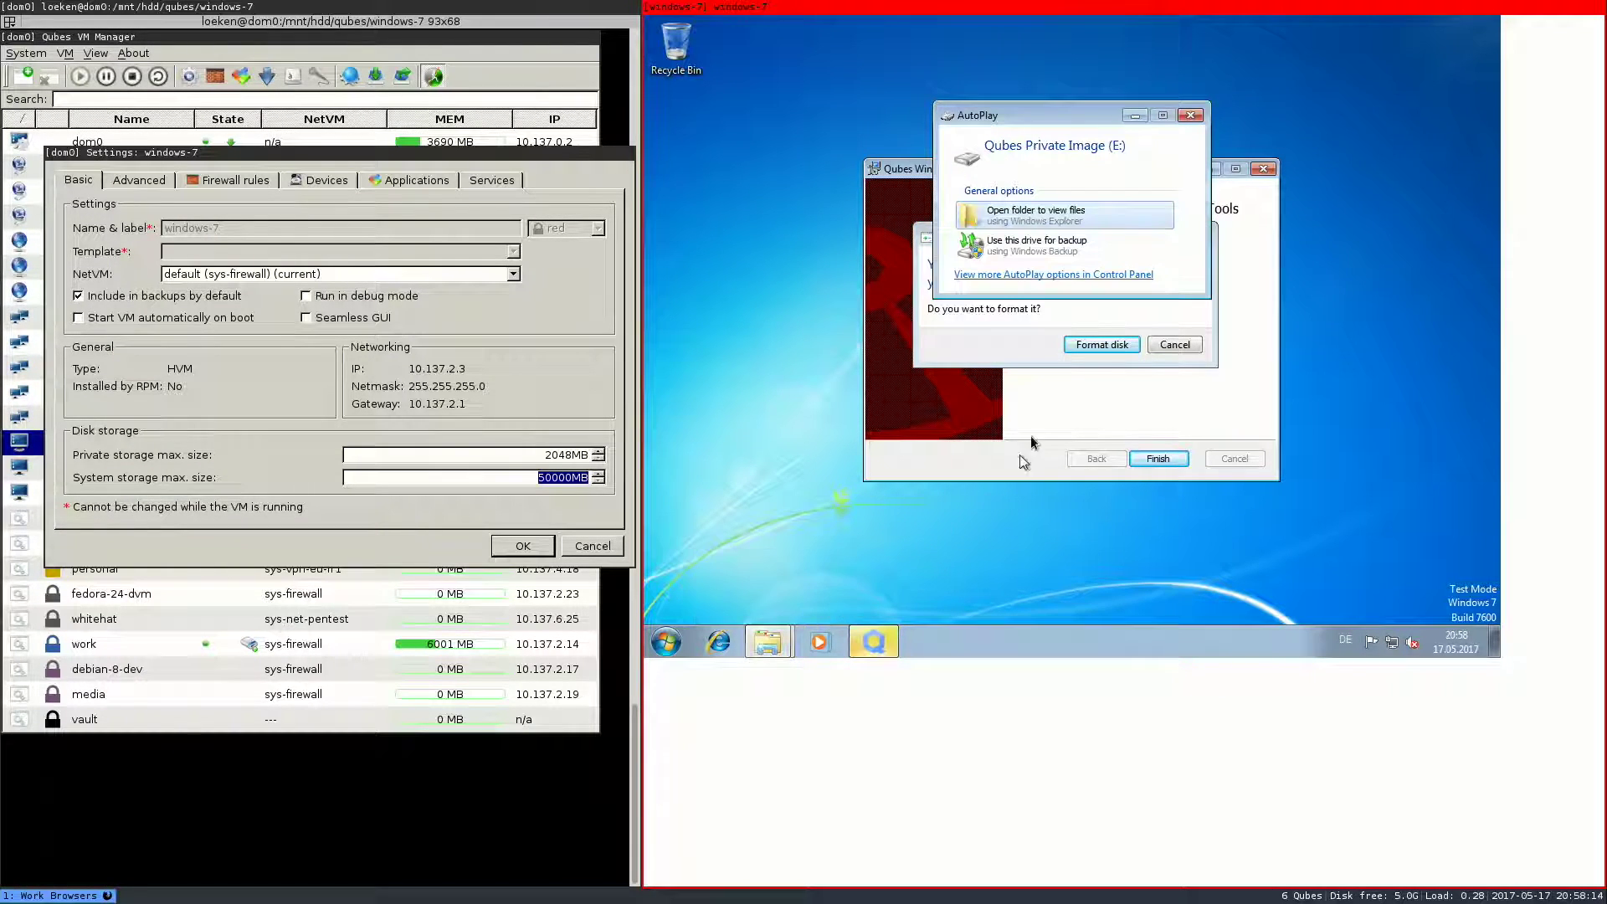
{"action": "left_click", "coordinate": [1036, 215]}
{"action": "left_click", "coordinate": [1391, 93]}
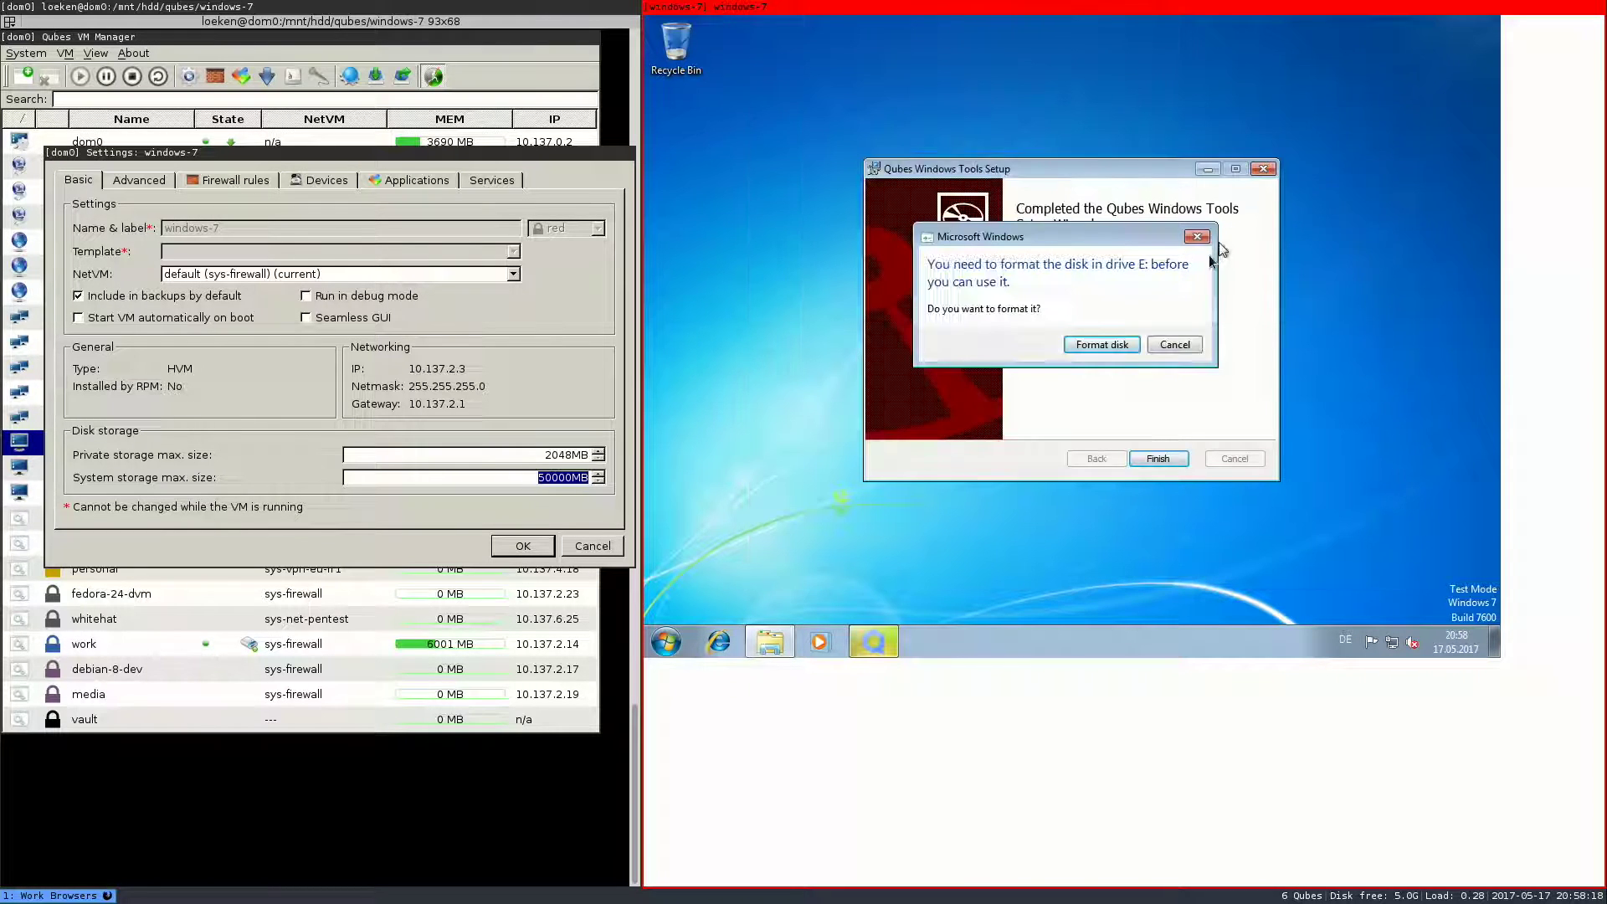
{"action": "left_click", "coordinate": [1175, 345]}
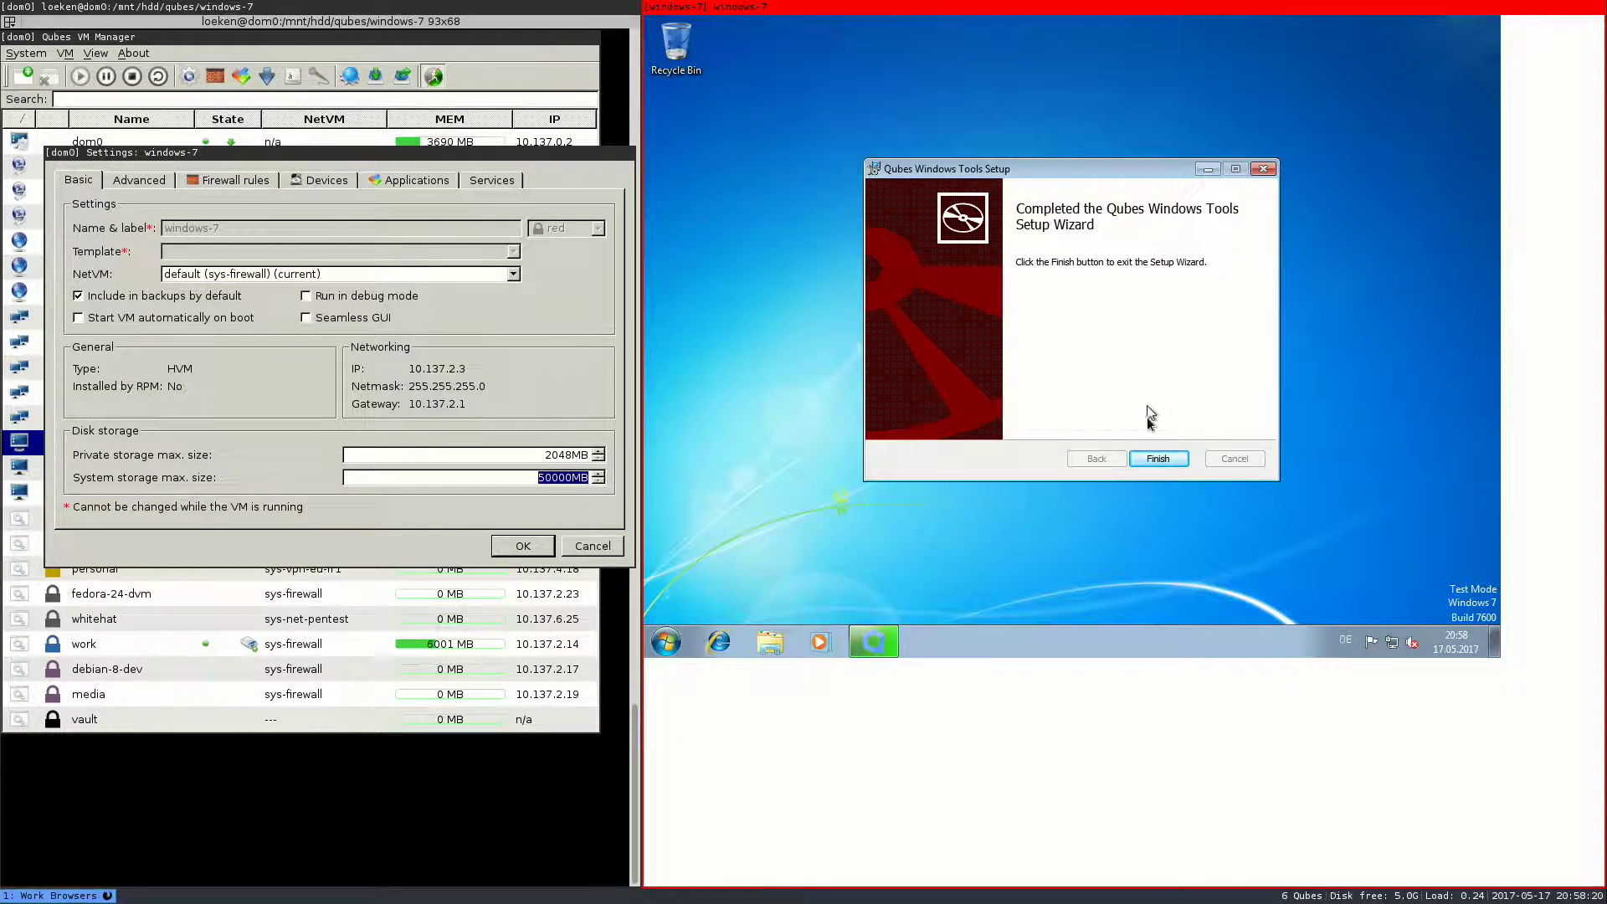
- Finish the Qubes Windows Tools setup, close the windows-7 settings, and quit VM Manager
{"action": "left_click", "coordinate": [1158, 459]}
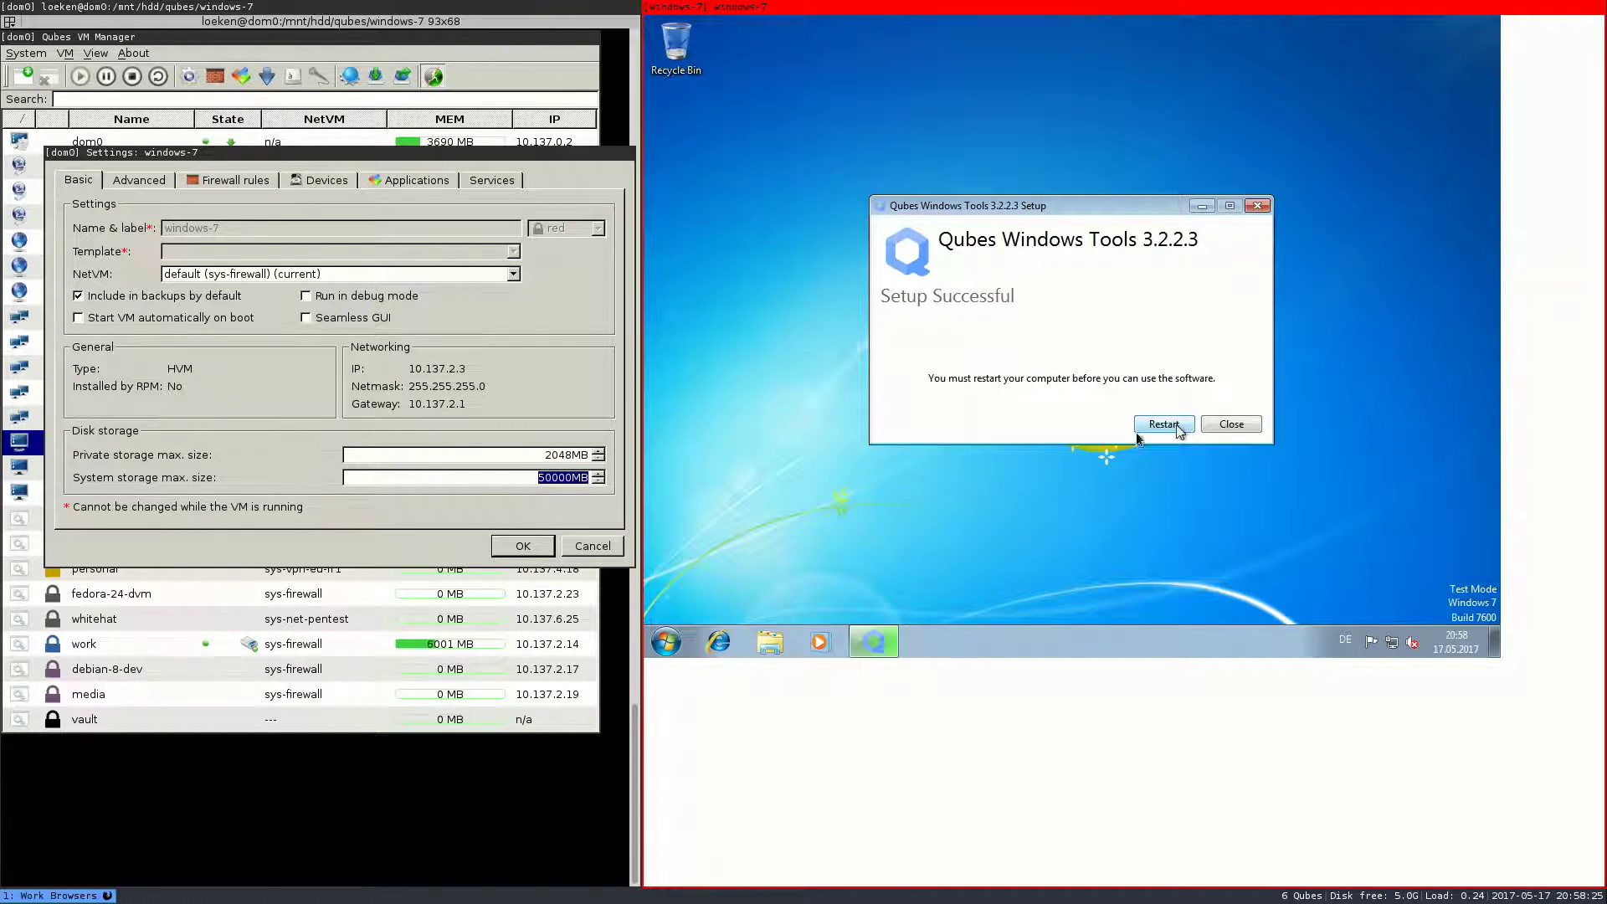
{"action": "left_click", "coordinate": [522, 546]}
{"action": "left_click", "coordinate": [340, 397]}
{"action": "key", "text": "ctrl+q"}
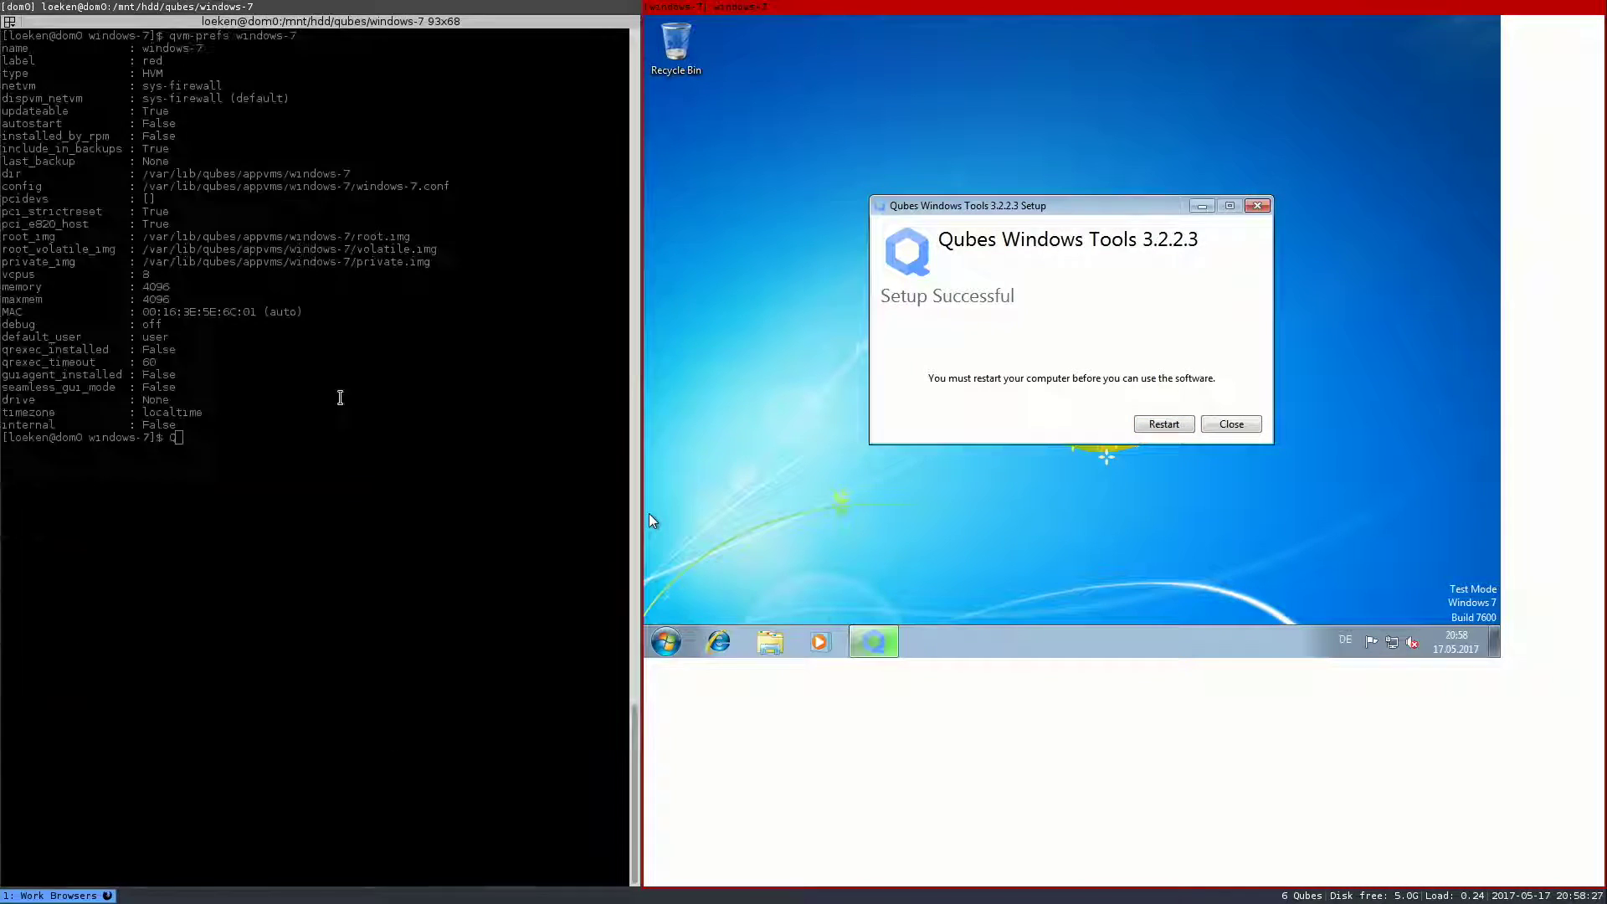
- Restart Windows to complete the install and re-list windows-7's preferences in dom0
{"action": "left_click", "coordinate": [1160, 421]}
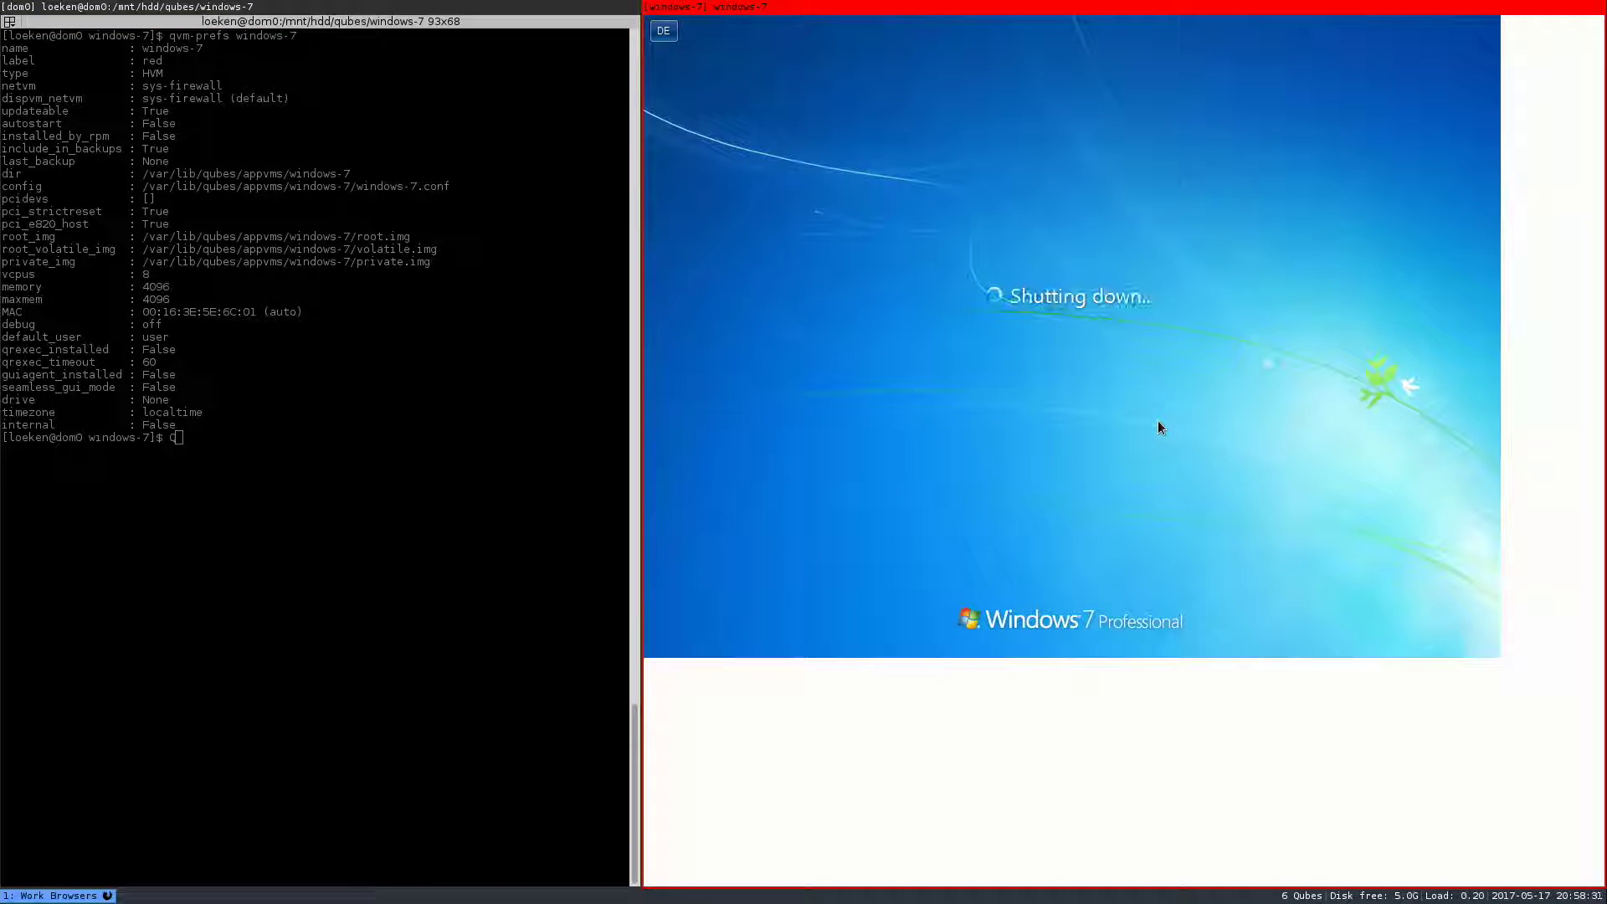
{"action": "double_click", "coordinate": [254, 391]}
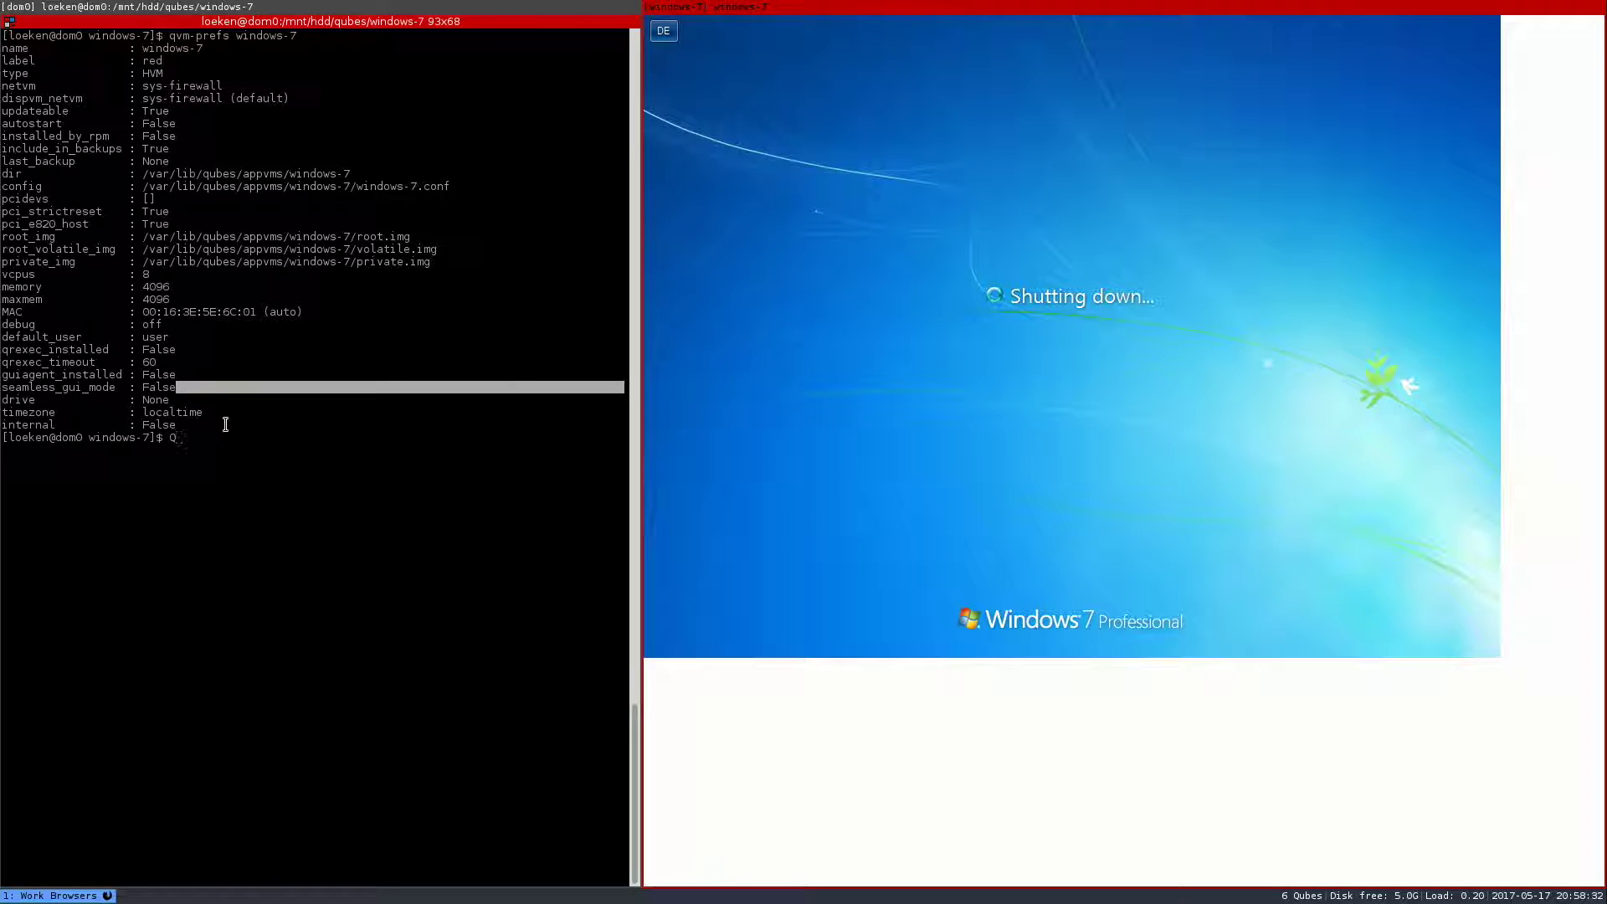
{"action": "key", "text": "BackSpace"}
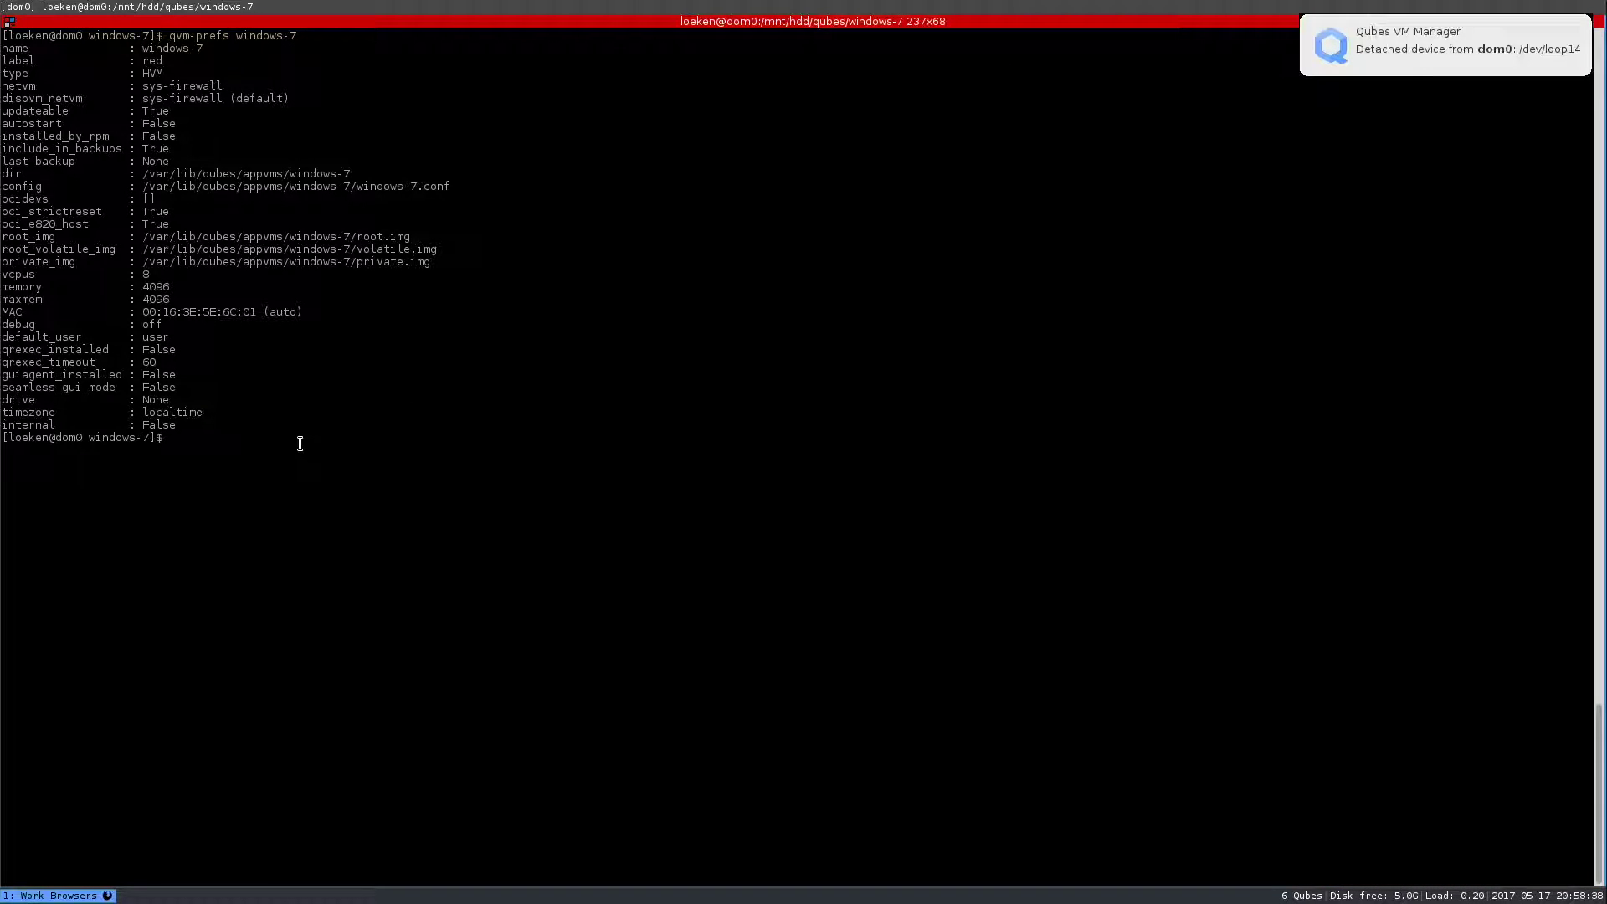
{"action": "key", "text": "Up"}
{"action": "key", "text": "ctrl+c"}
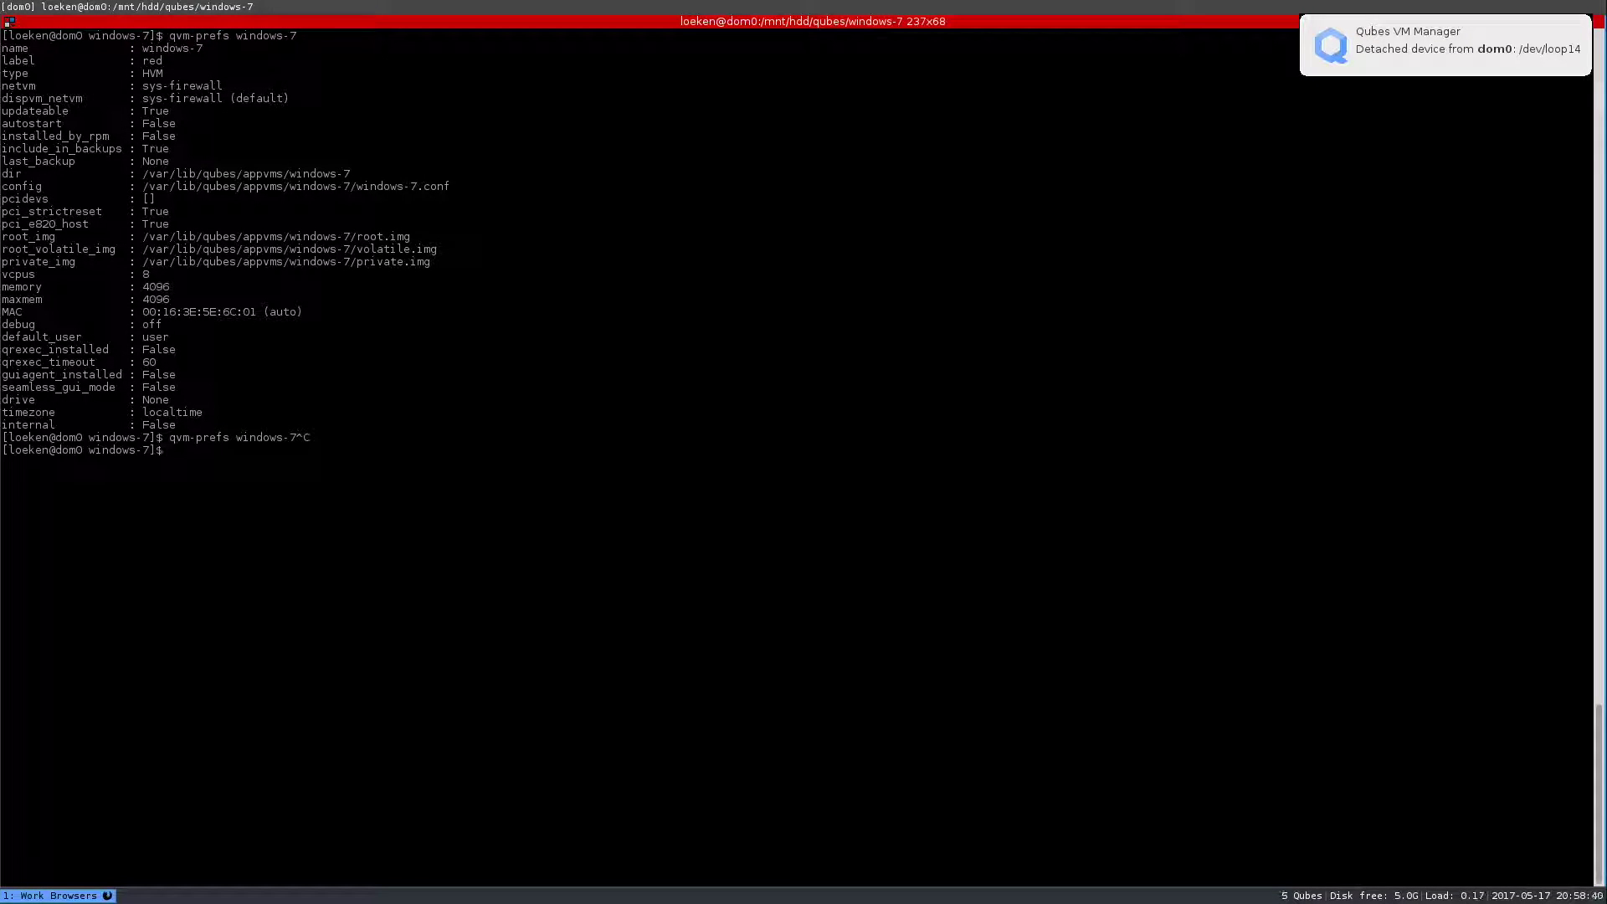
{"action": "key", "text": "Up"}
{"action": "key", "text": "Return"}
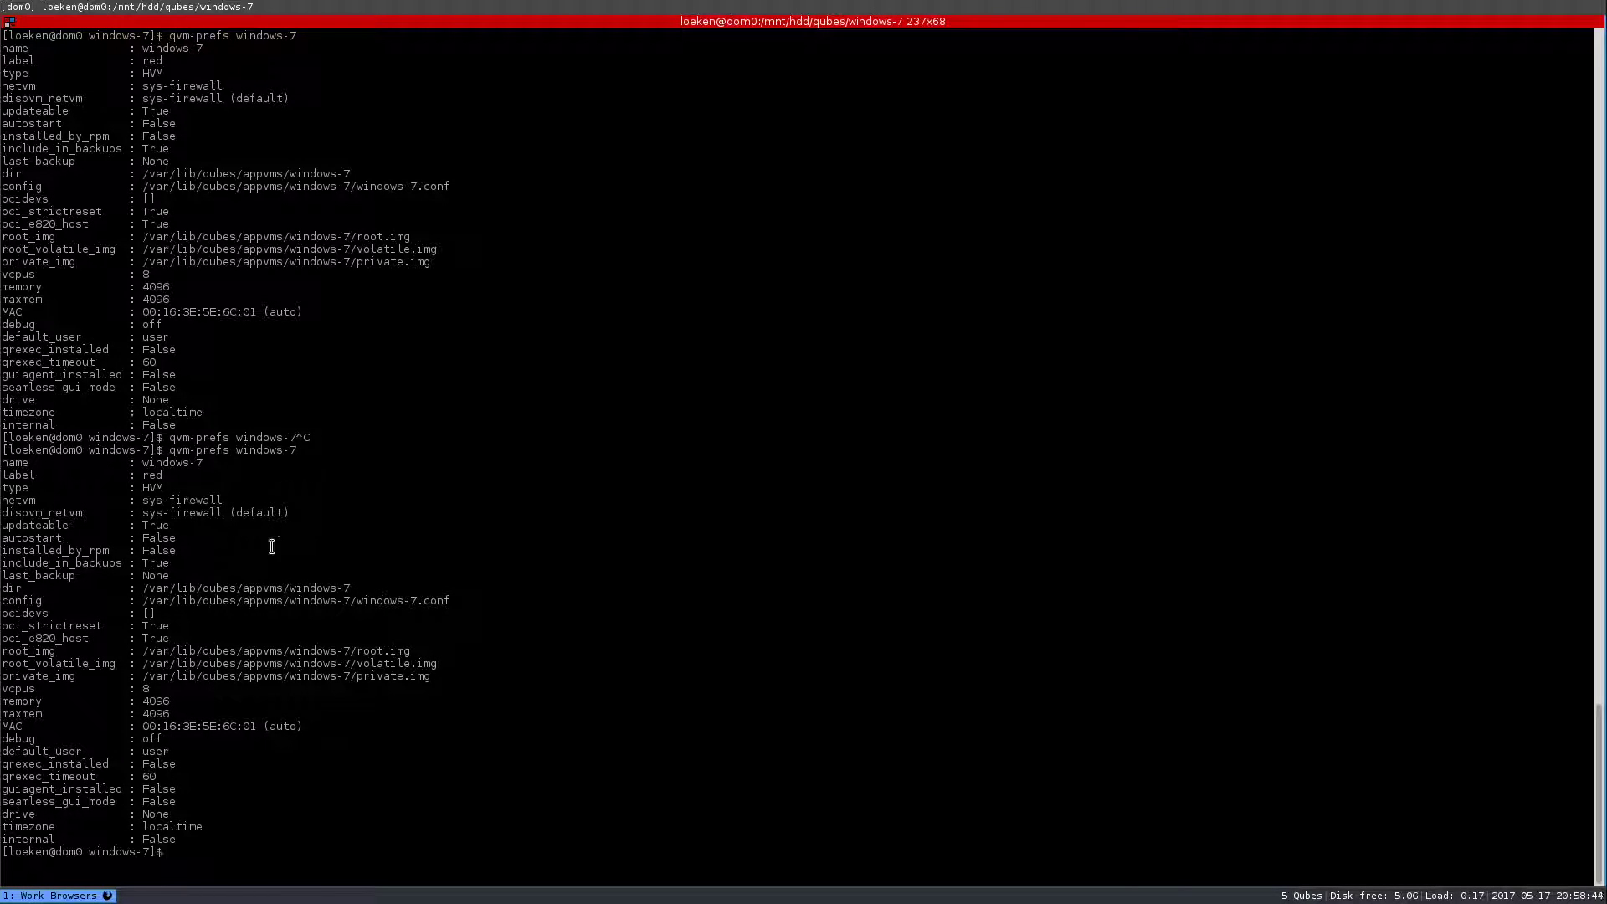
{"action": "left_click_drag", "start_coordinate": [185, 801], "coordinate": [2, 789]}
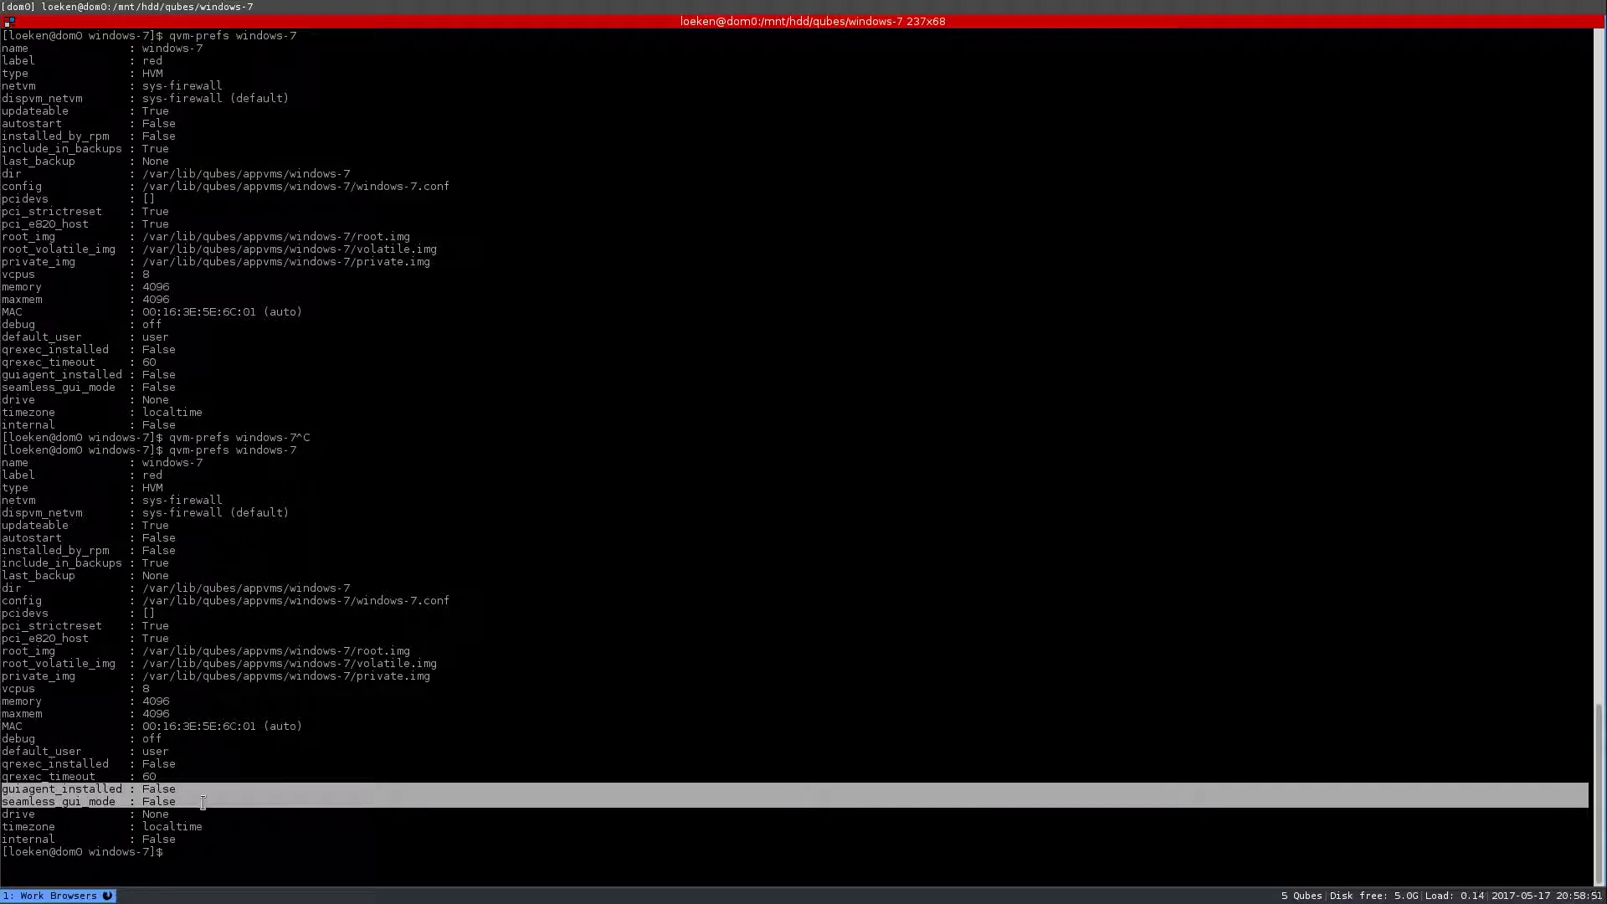
- Set windows-7's qrexec_timeout to 300, fixing the first attempt's missing VM name and -s
{"action": "type", "text": "qvm-prefs qrexec_timeout 300"}
{"action": "key", "text": "Return"}
{"action": "key", "text": "Up"}
{"action": "key", "text": "ctrl+Left"}
{"action": "key", "text": "ctrl+Left"}
{"action": "type", "text": "windows-7 -s"}
{"action": "key", "text": "Return"}
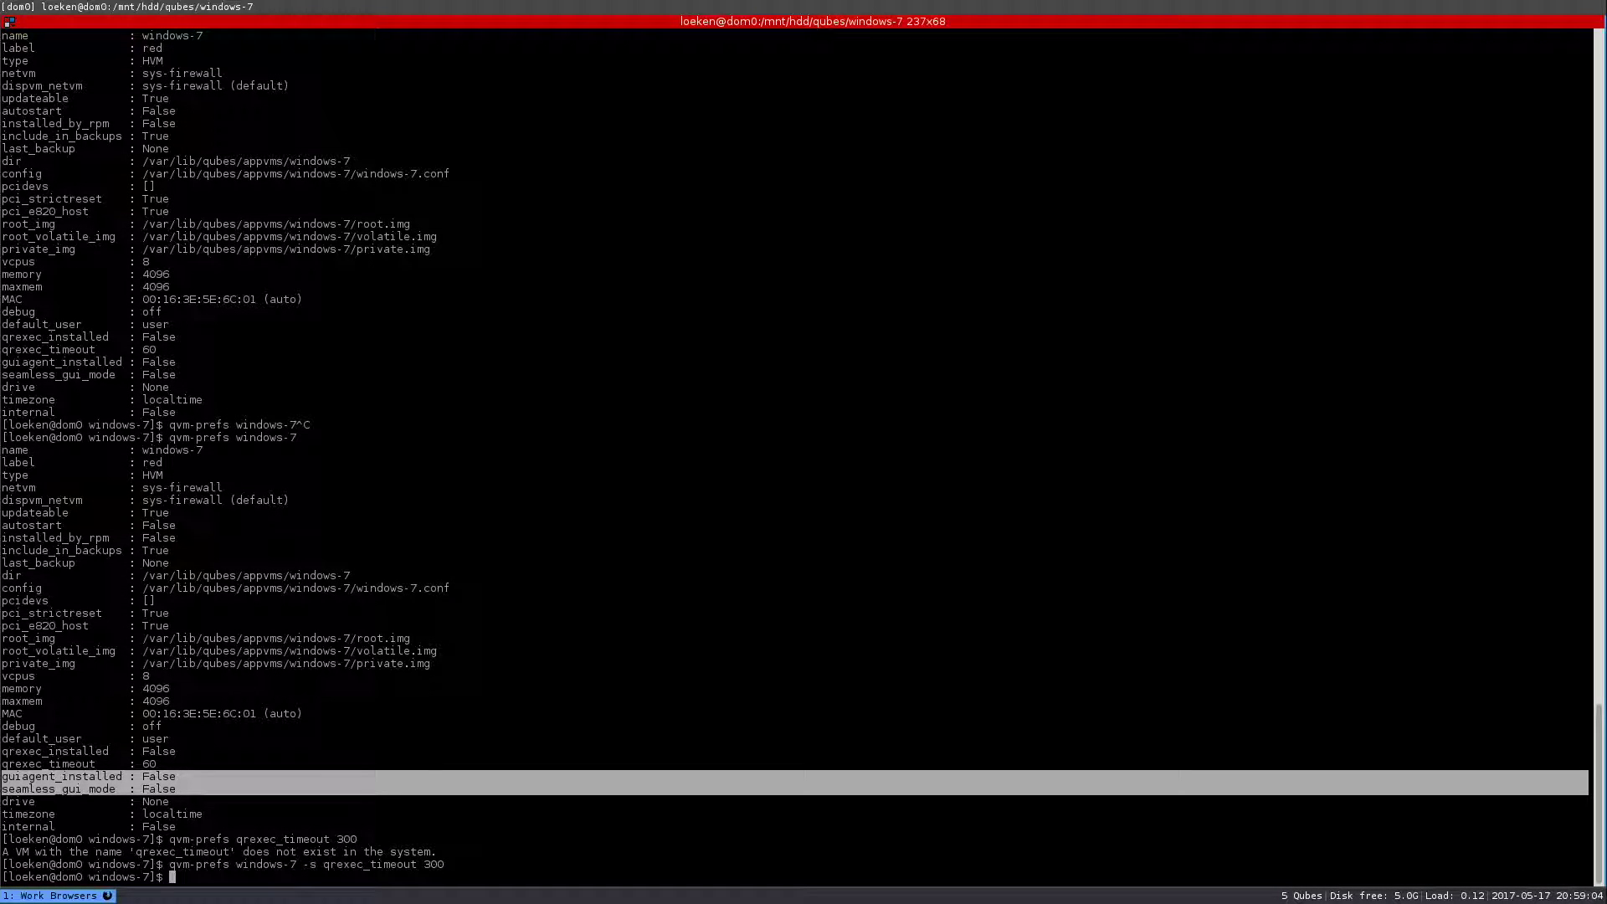
{"action": "left_click_drag", "start_coordinate": [457, 867], "coordinate": [176, 863]}
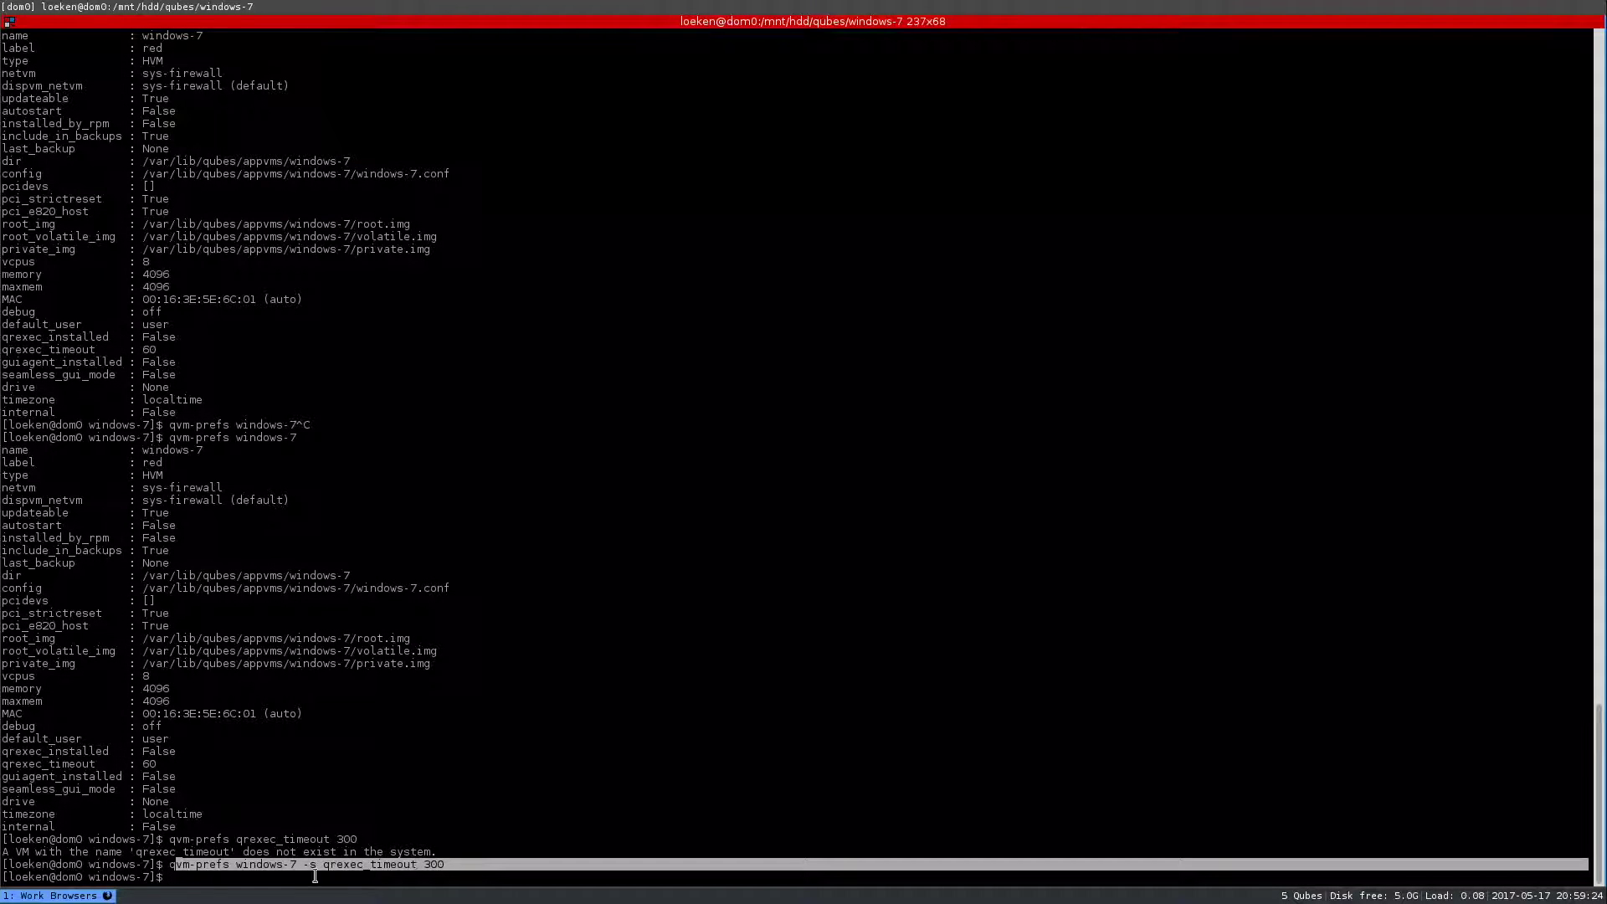
{"action": "left_click", "coordinate": [408, 741]}
{"action": "type", "text": "qvm-start "}
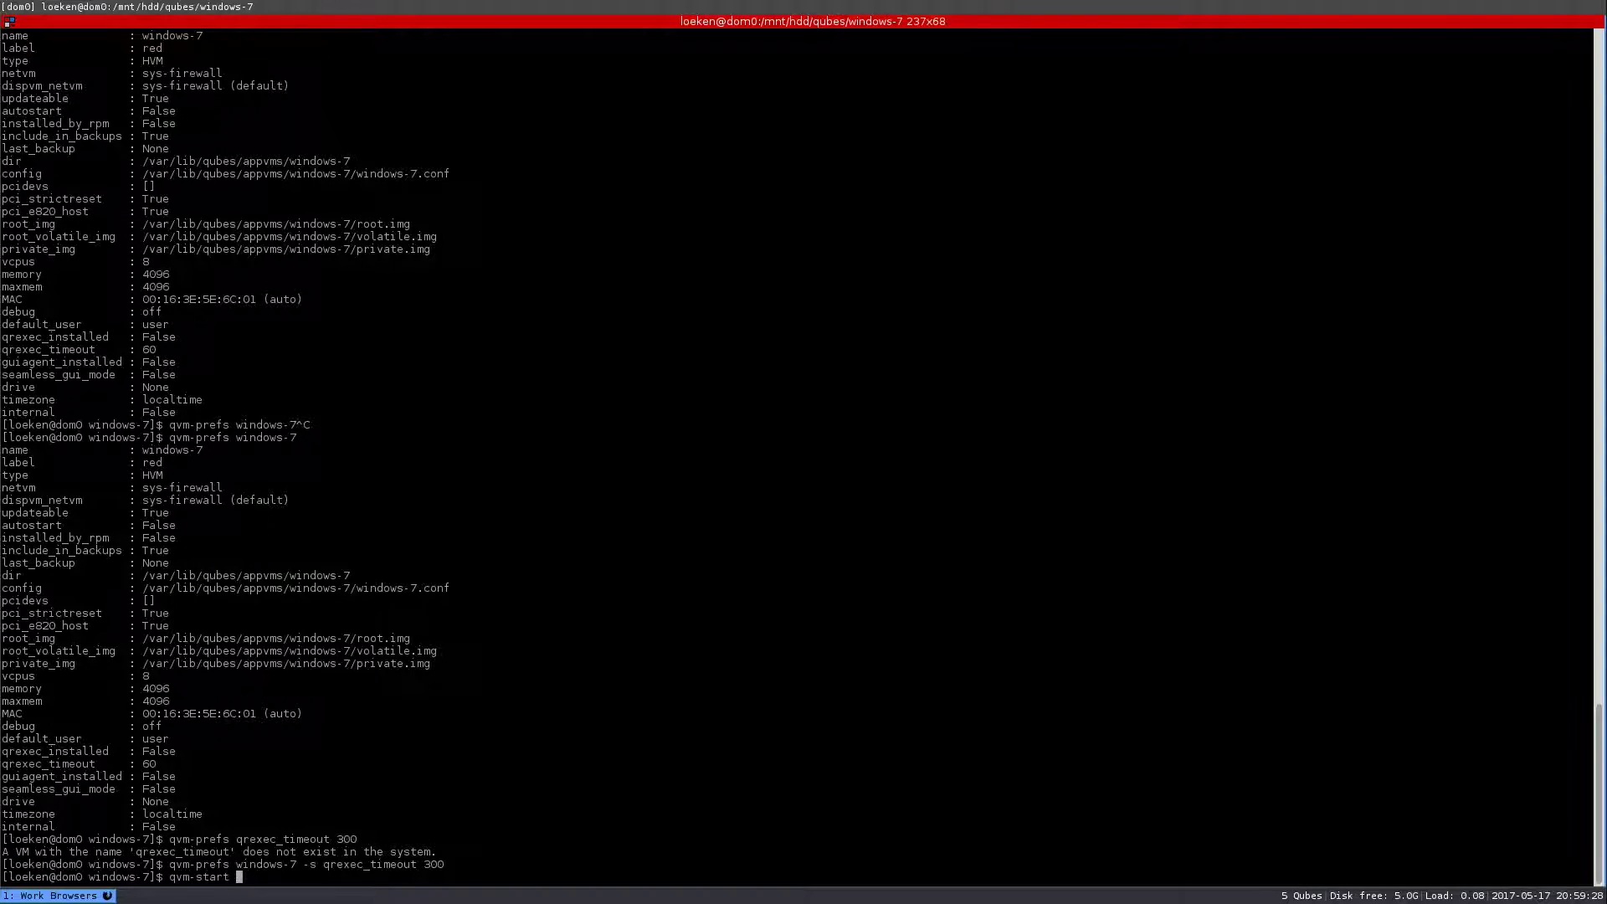
{"action": "type", "text": "windows-7 --custom-conf"}
{"action": "key", "text": "ctrl+c"}
{"action": "type", "text": "nano windows-7-"}
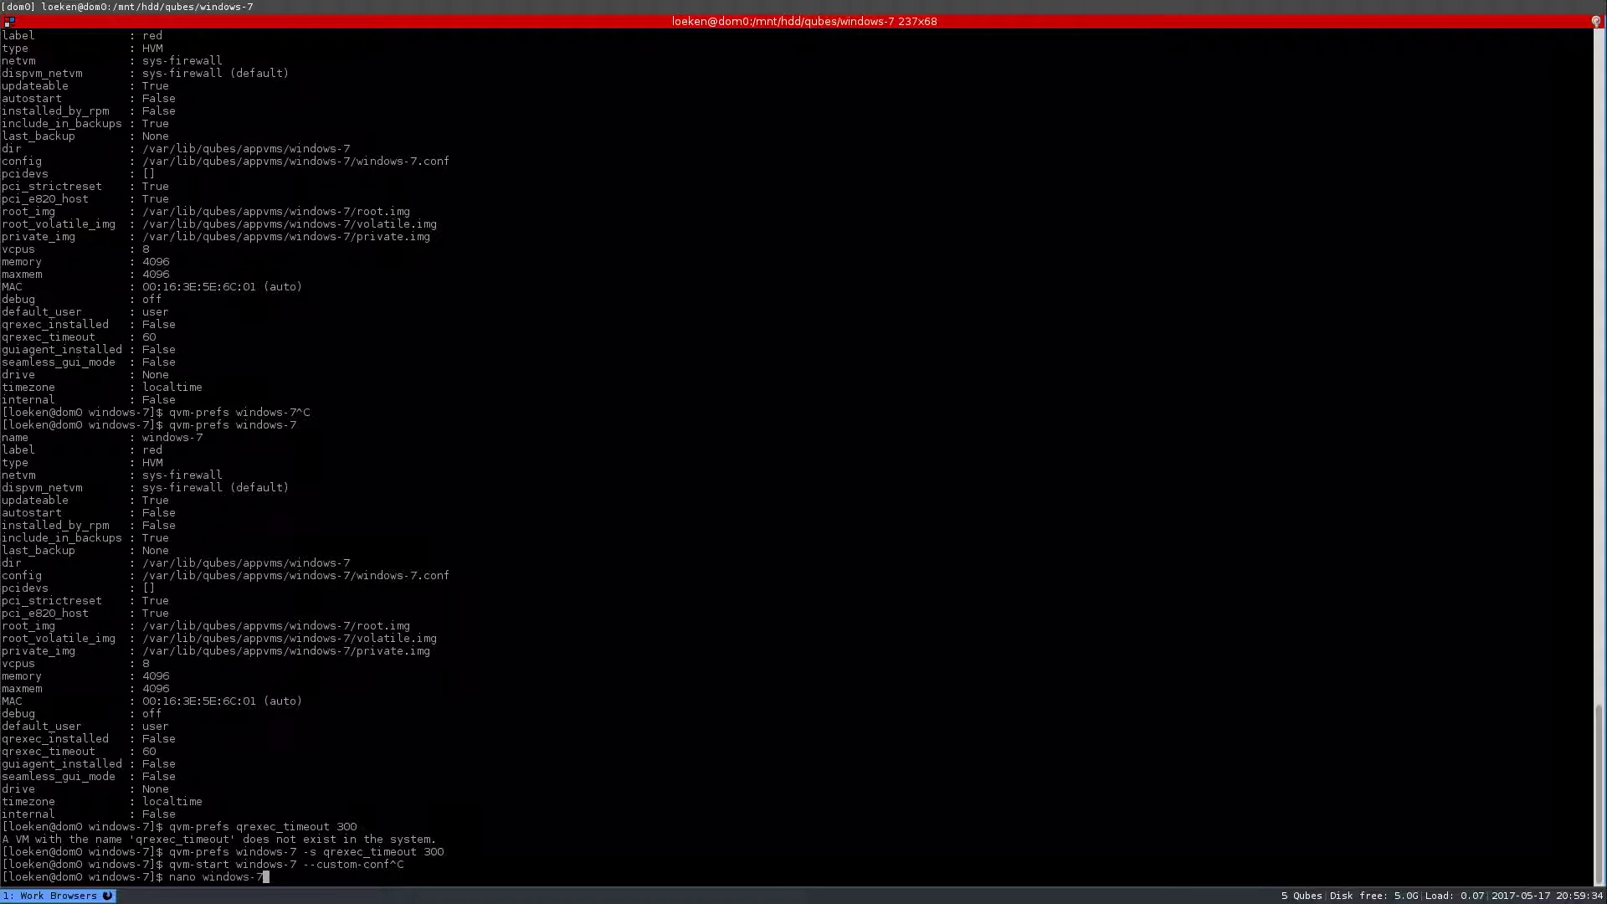
{"action": "key", "text": "Tab"}
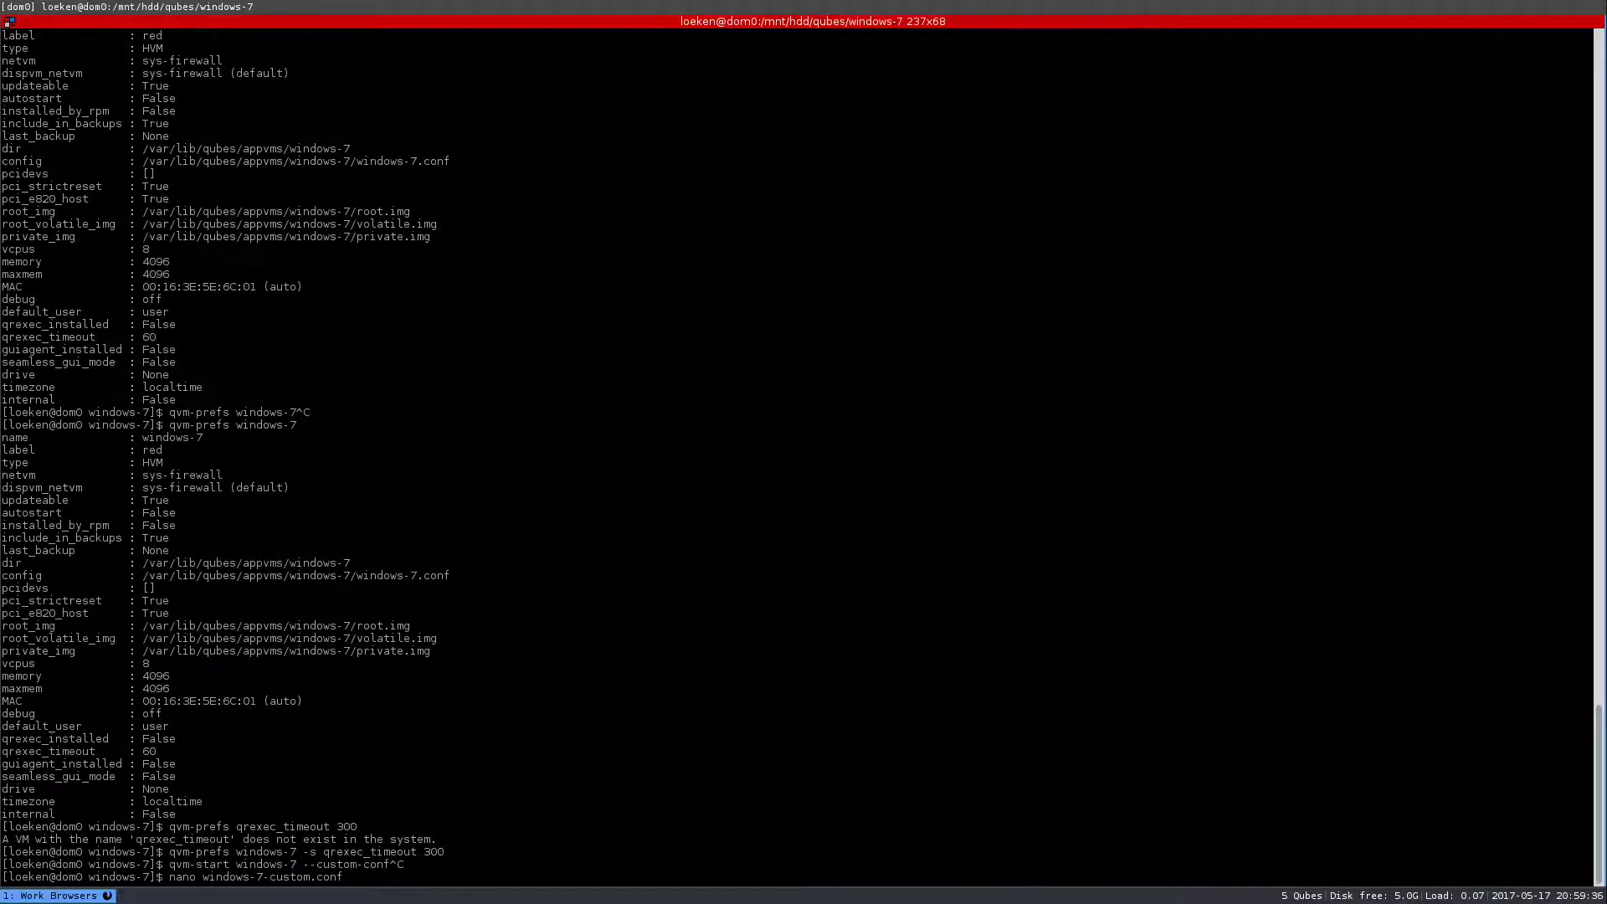
{"action": "key", "text": "Return"}
{"action": "key", "text": "Down"}
{"action": "key", "text": "Down"}
{"action": "key", "text": "Down"}
{"action": "key", "text": "Down"}
{"action": "key", "text": "Down"}
{"action": "key", "text": "Down"}
{"action": "key", "text": "Down"}
{"action": "key", "text": "Down"}
{"action": "key", "text": "Down"}
{"action": "key", "text": "Down"}
{"action": "key", "text": "Down"}
{"action": "key", "text": "Down"}
{"action": "key", "text": "Down"}
{"action": "key", "text": "Down"}
{"action": "key", "text": "Down"}
{"action": "key", "text": "Down"}
{"action": "key", "text": "Down"}
{"action": "key", "text": "Down"}
{"action": "key", "text": "Down"}
{"action": "key", "text": "Down"}
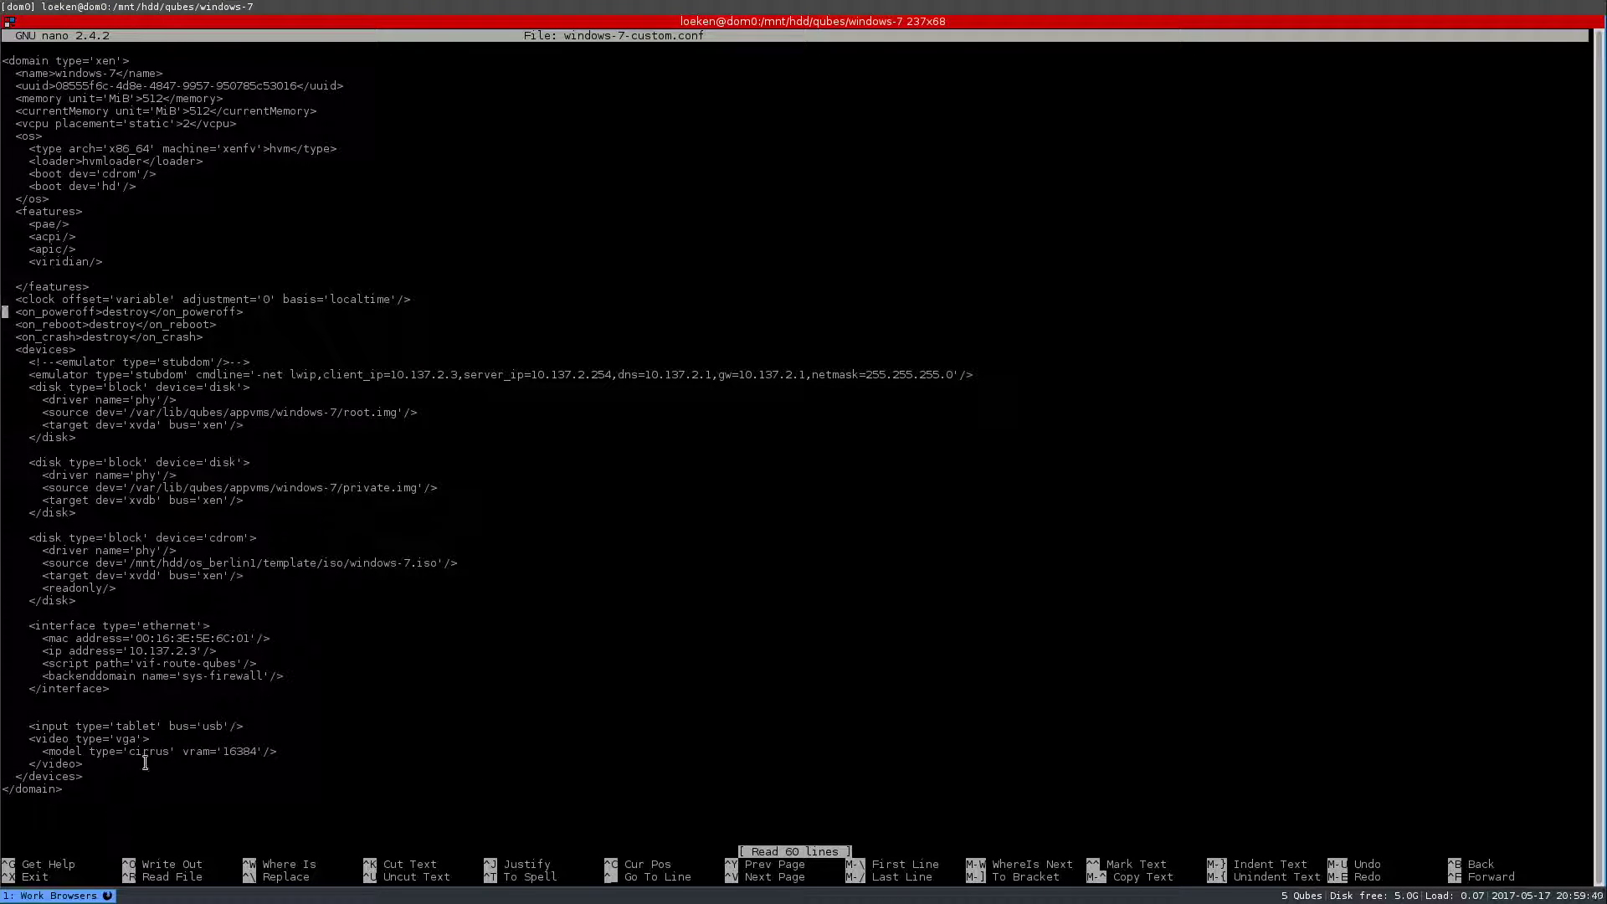
{"action": "left_click_drag", "start_coordinate": [251, 586], "coordinate": [168, 526]}
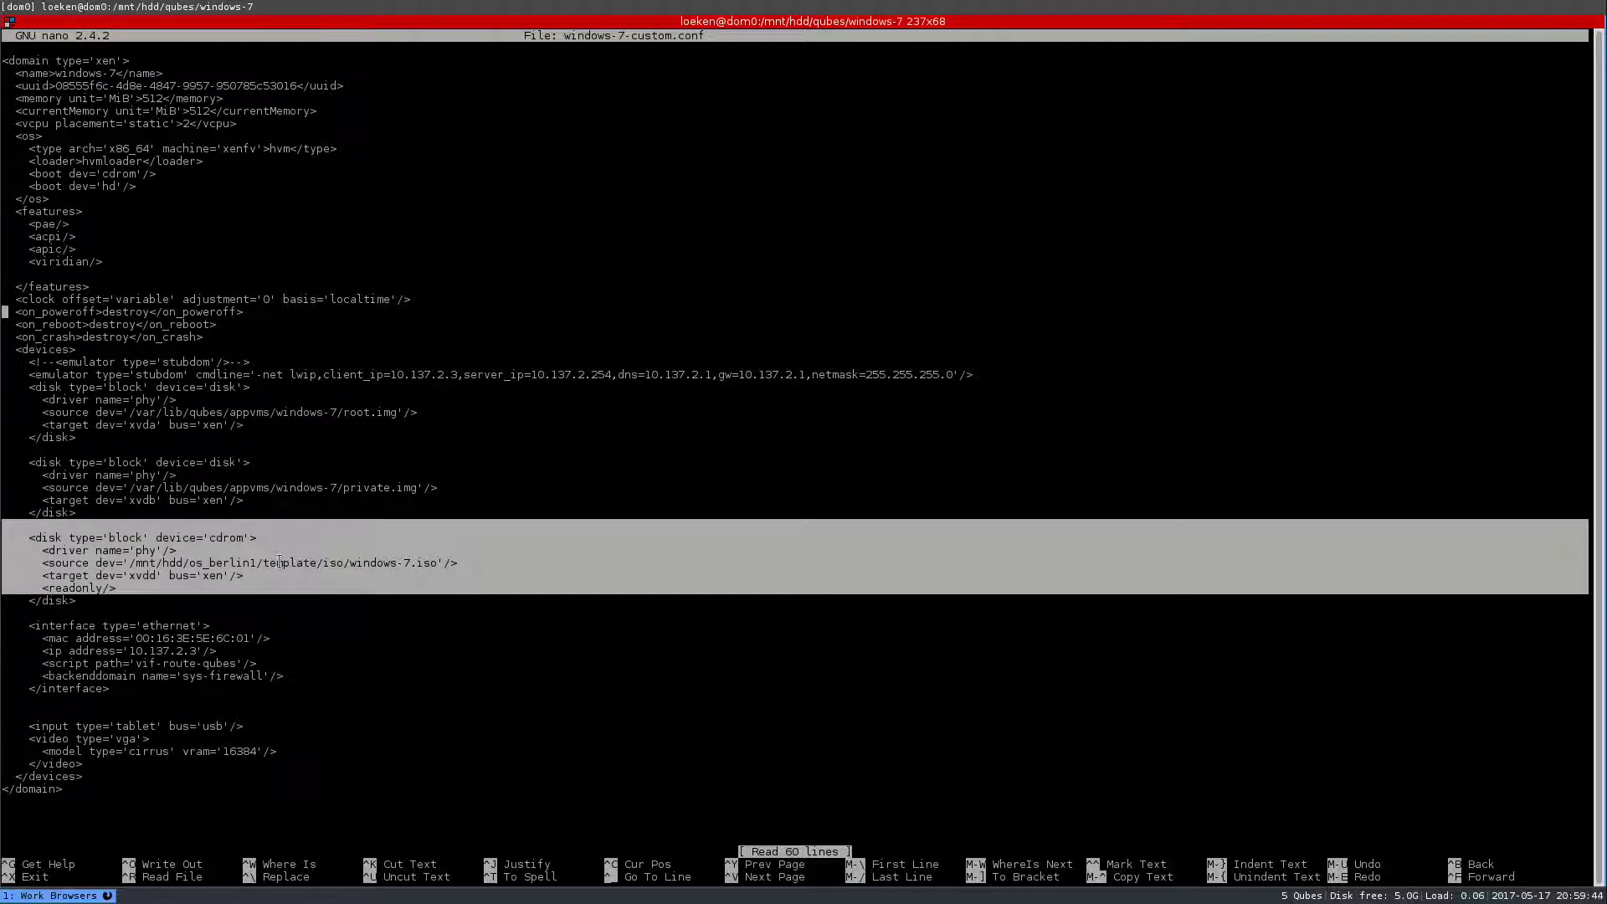
{"action": "key", "text": "ctrl+x"}
- Start windows-7 with --custom-conf=windows-7-custom.conf, then close the dom0 terminal
{"action": "type", "text": "qvm-st"}
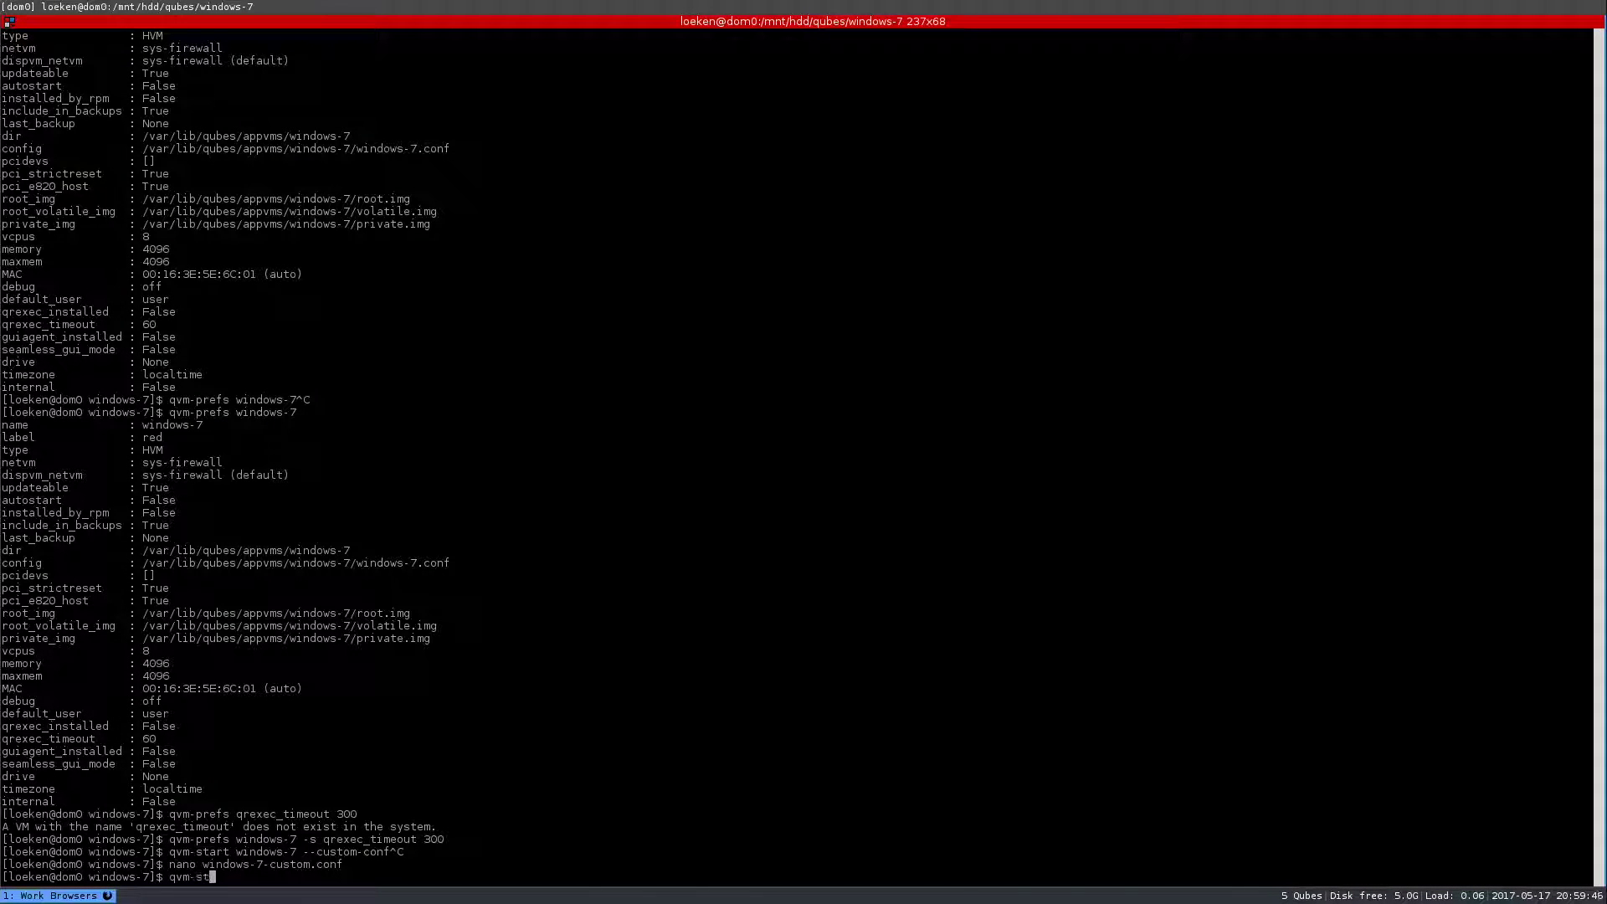
{"action": "type", "text": "art windows-7 --c"}
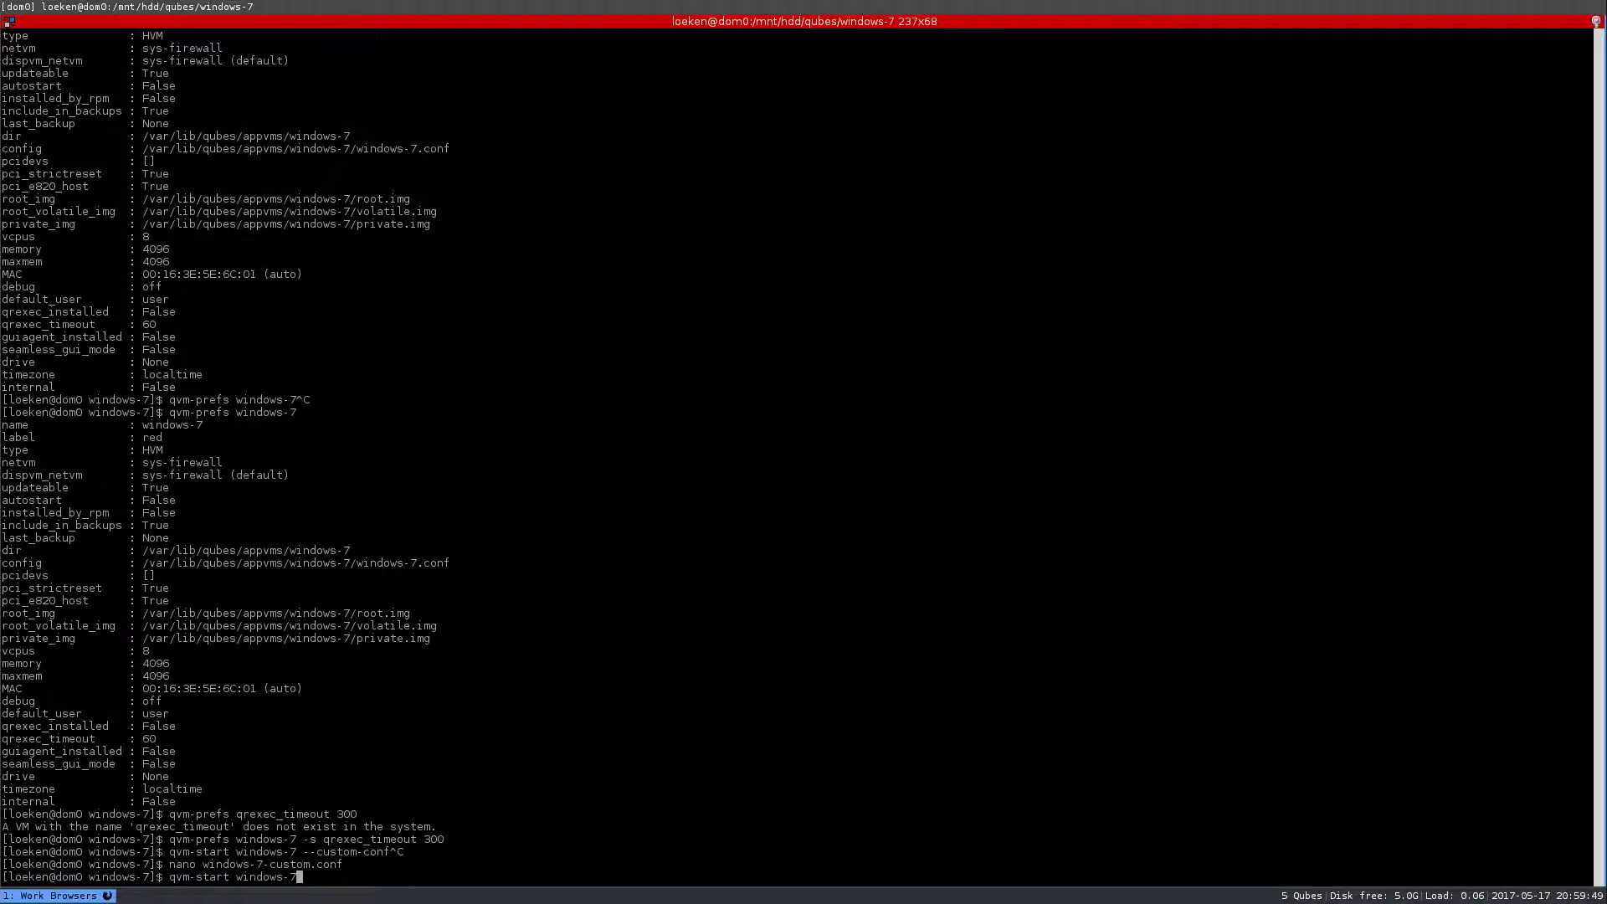
{"action": "type", "text": "ustom-conf=windows-7-c"}
{"action": "key", "text": "Tab"}
{"action": "key", "text": "Return"}
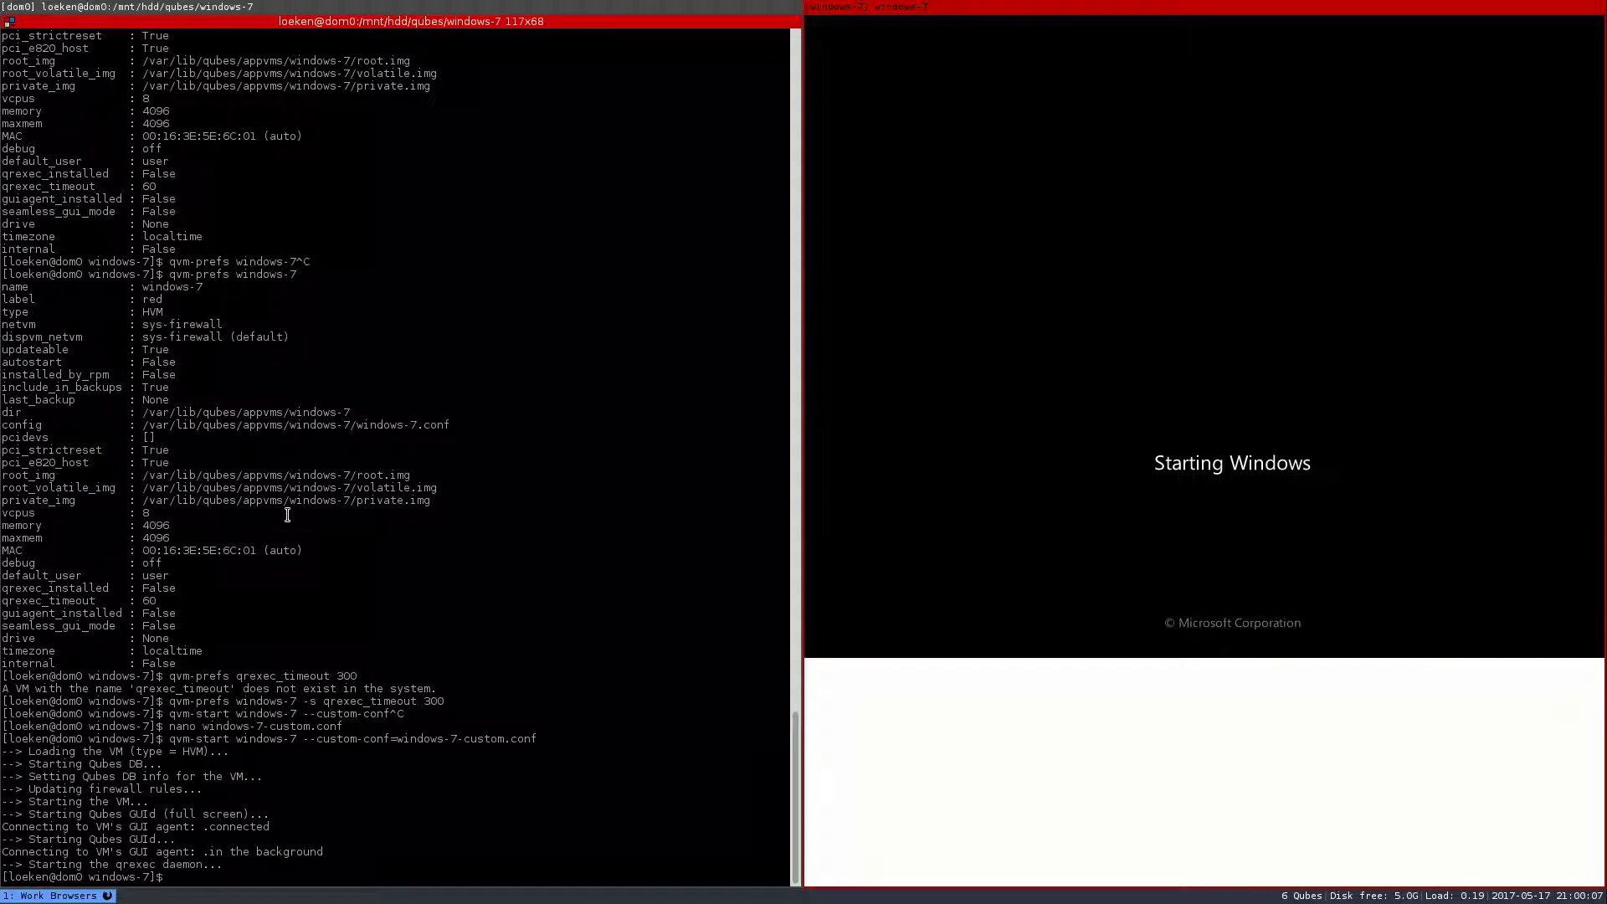
{"action": "right_click", "coordinate": [303, 206]}
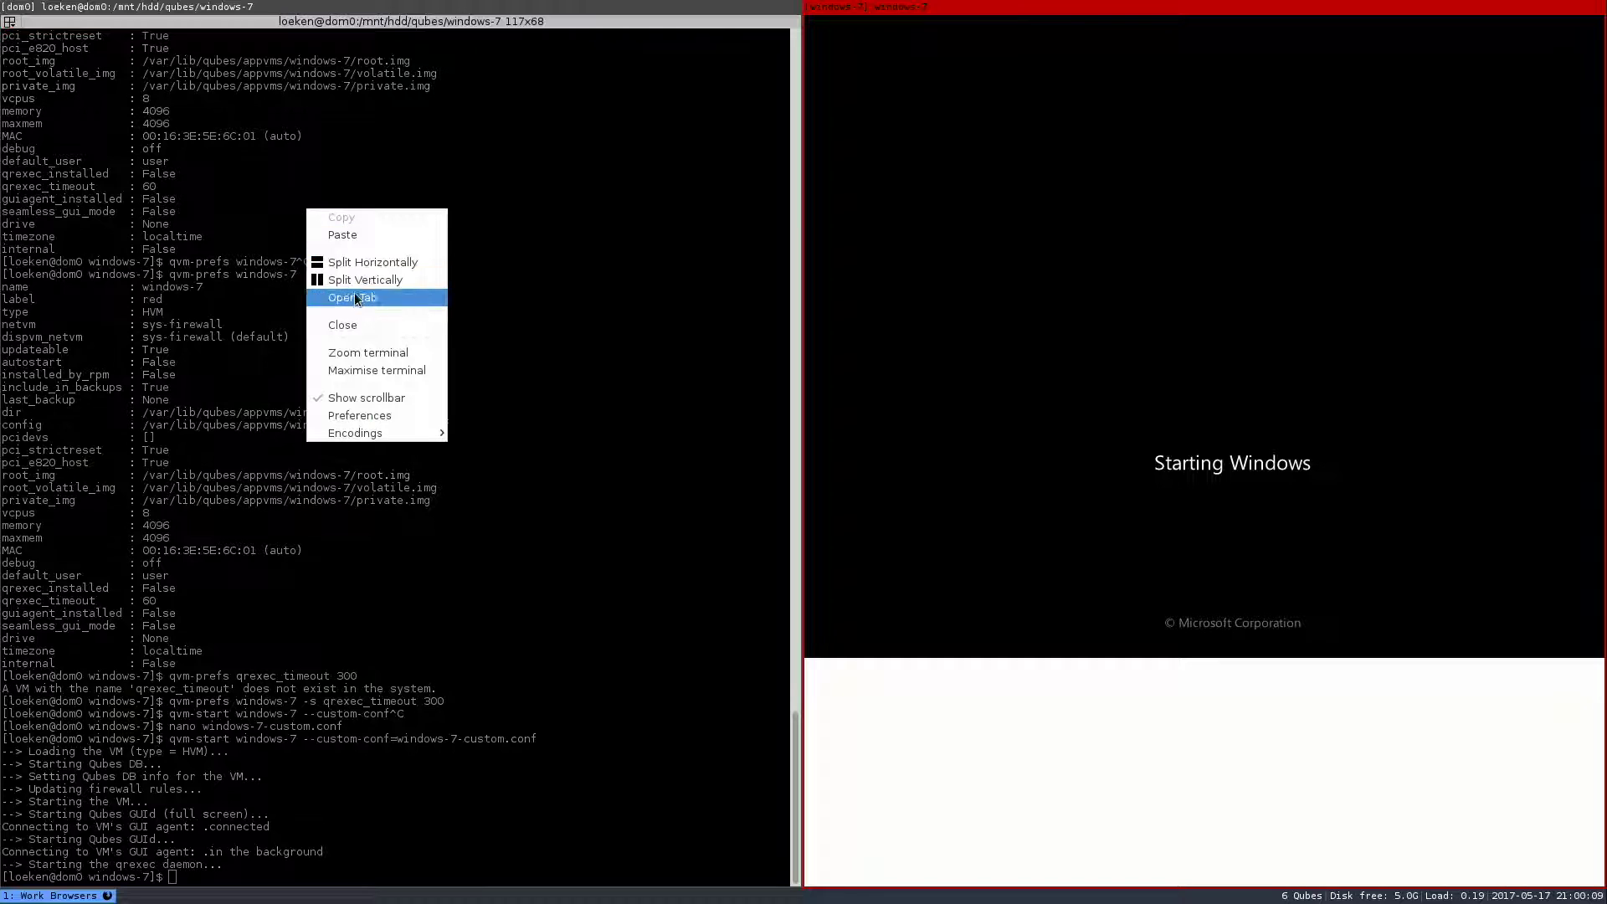
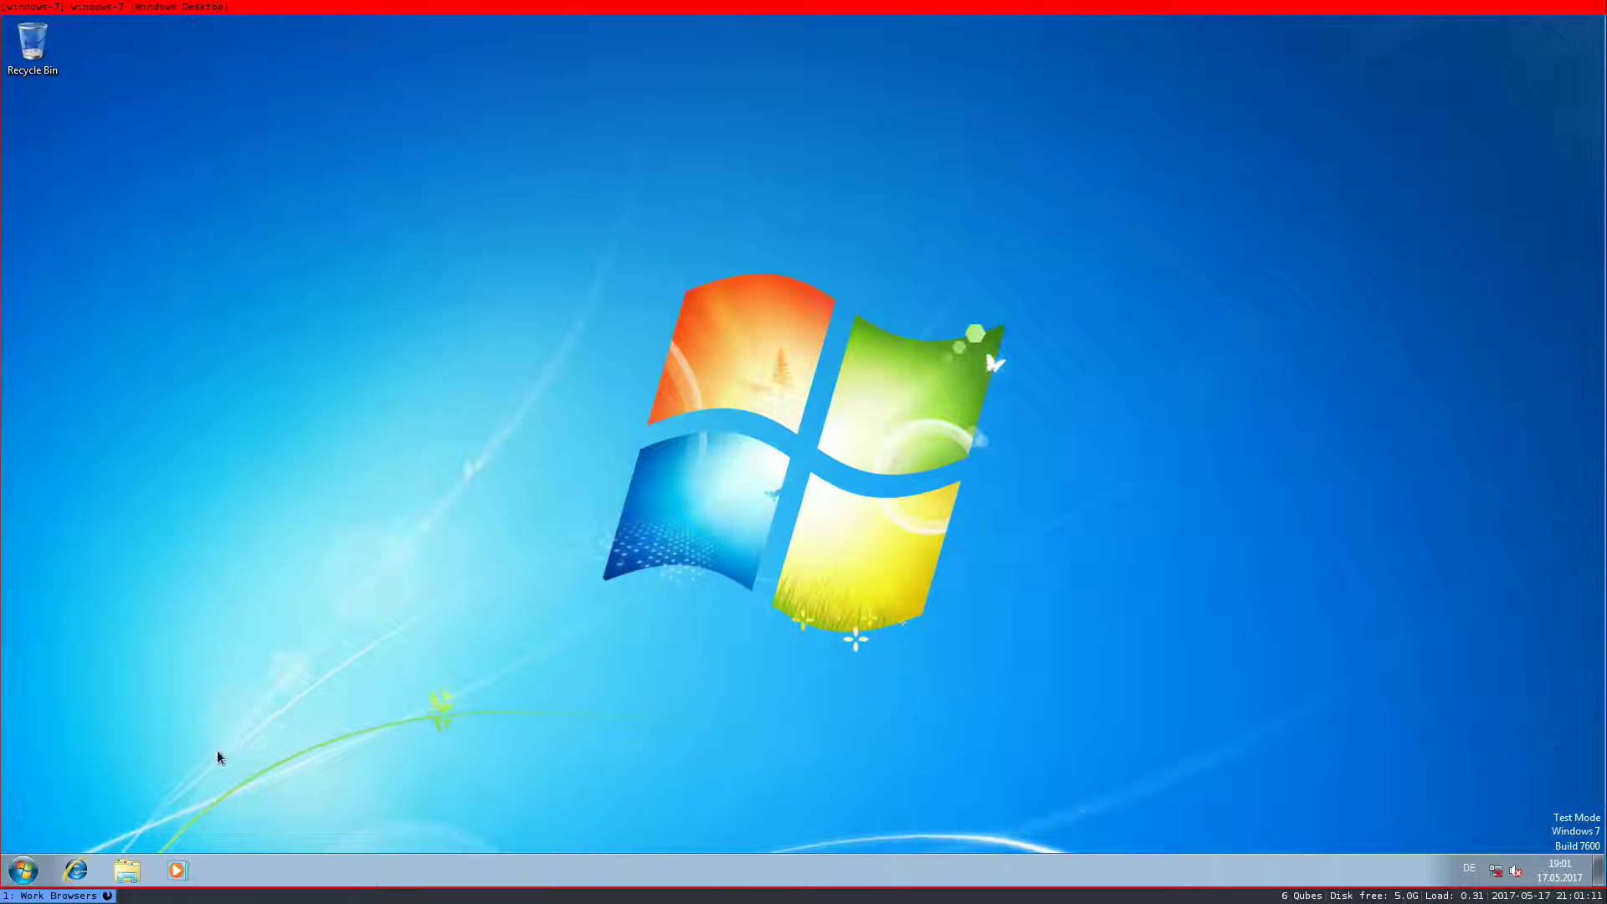
- From the desktop's Screen resolution settings, keep the Qubes Video Driver display at 1916 × 1041 and confirm
{"action": "left_click", "coordinate": [23, 871]}
{"action": "left_click", "coordinate": [170, 339]}
{"action": "right_click", "coordinate": [570, 331]}
{"action": "left_click", "coordinate": [644, 467]}
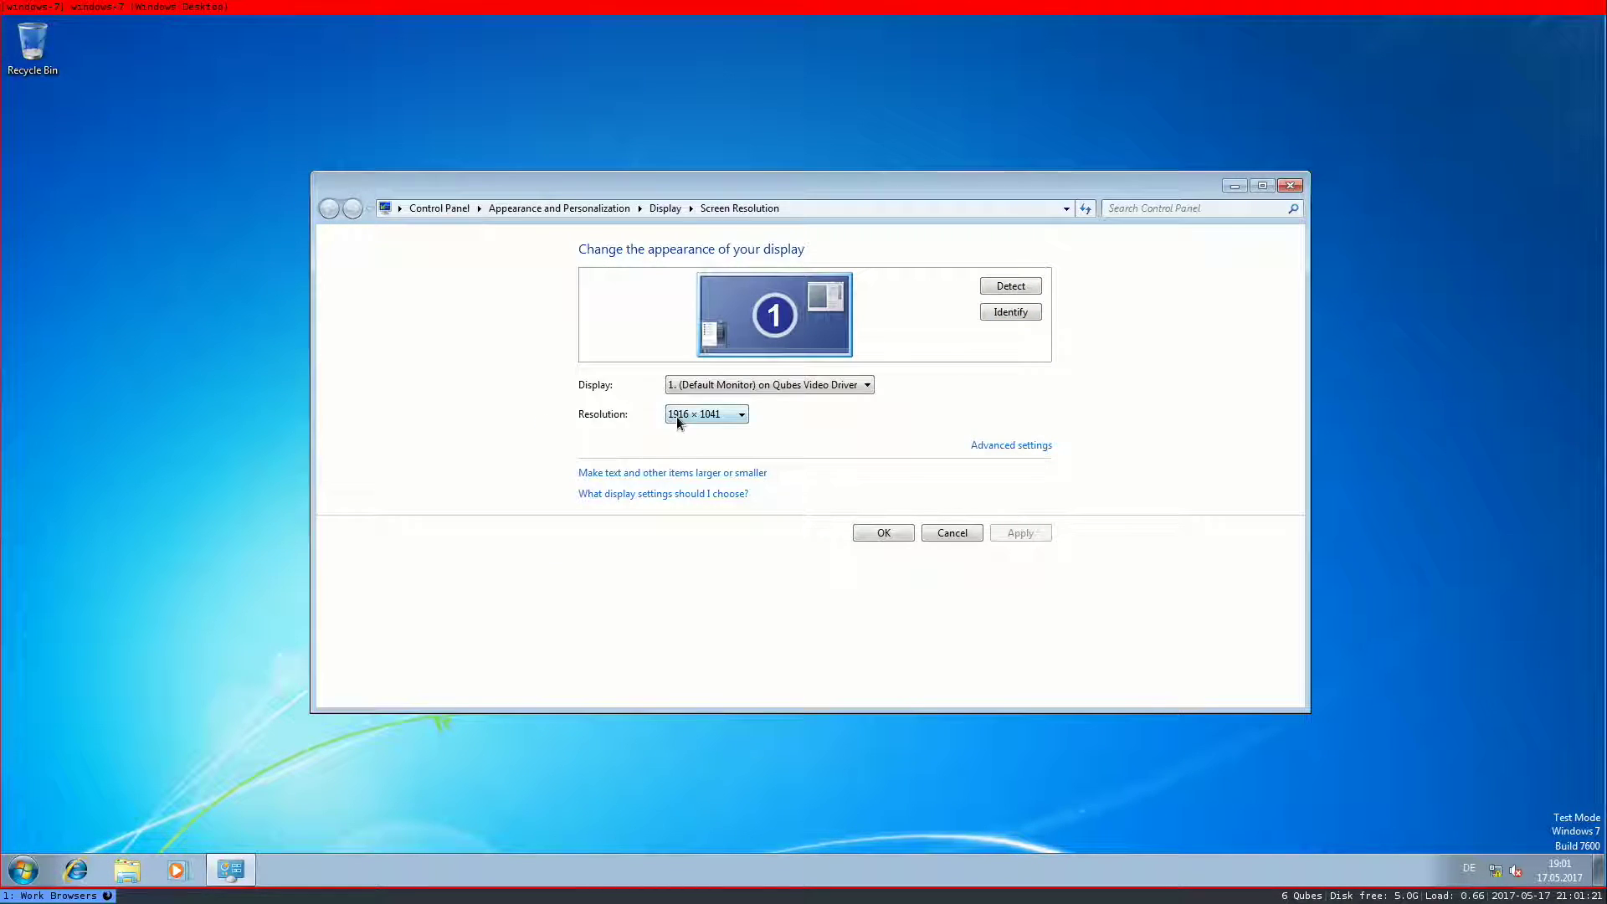
{"action": "left_click", "coordinate": [677, 421]}
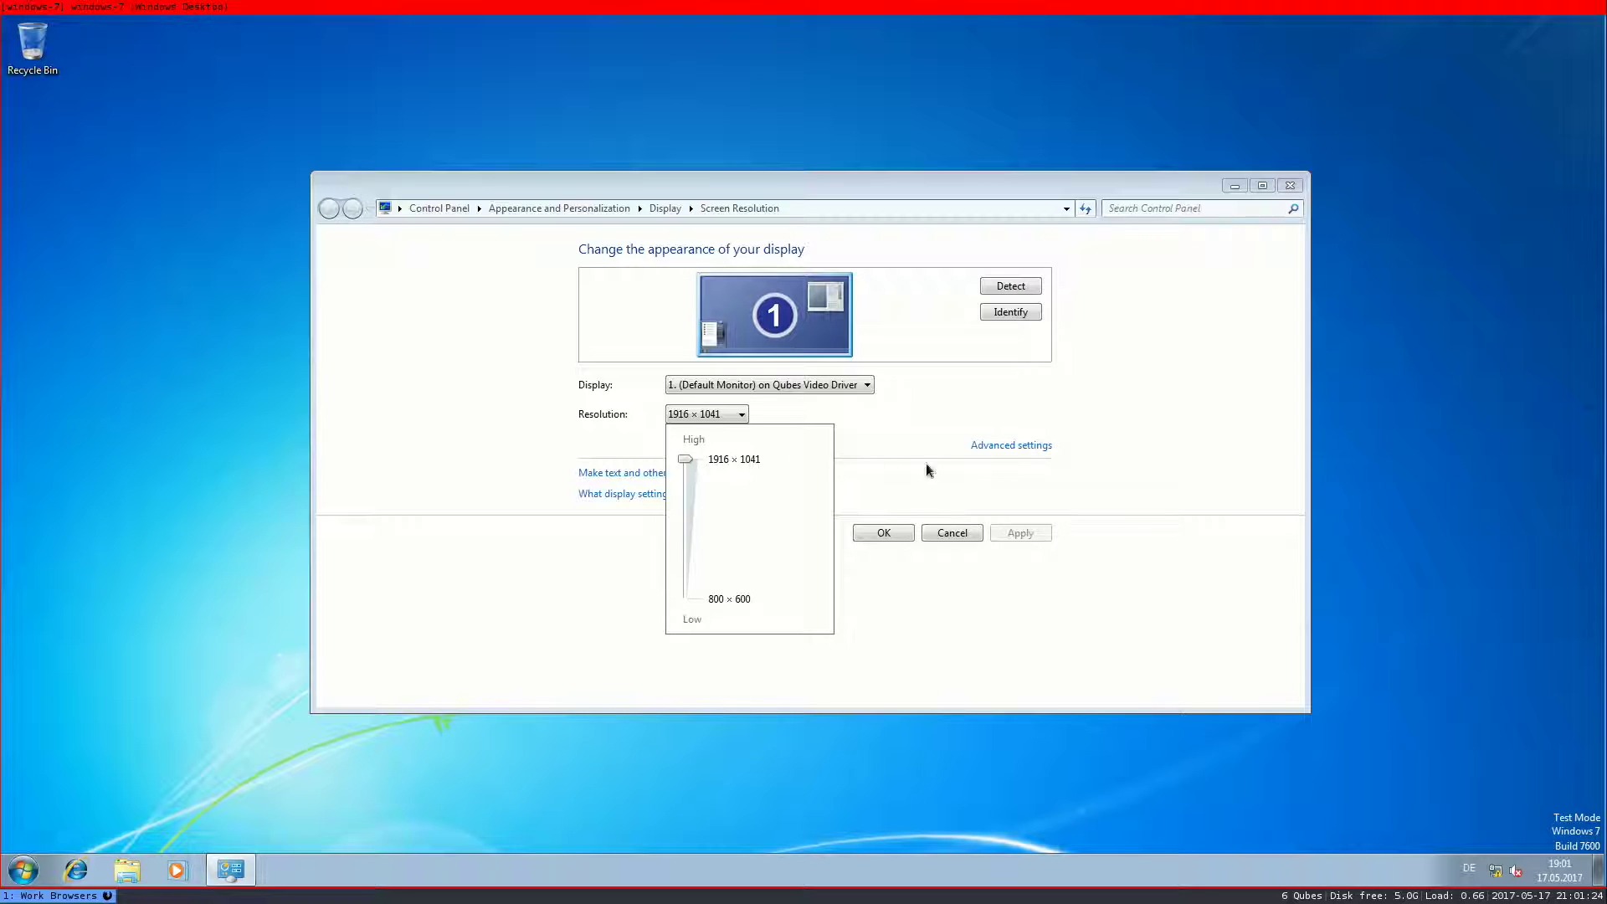
{"action": "left_click", "coordinate": [932, 539]}
{"action": "left_click", "coordinate": [887, 534]}
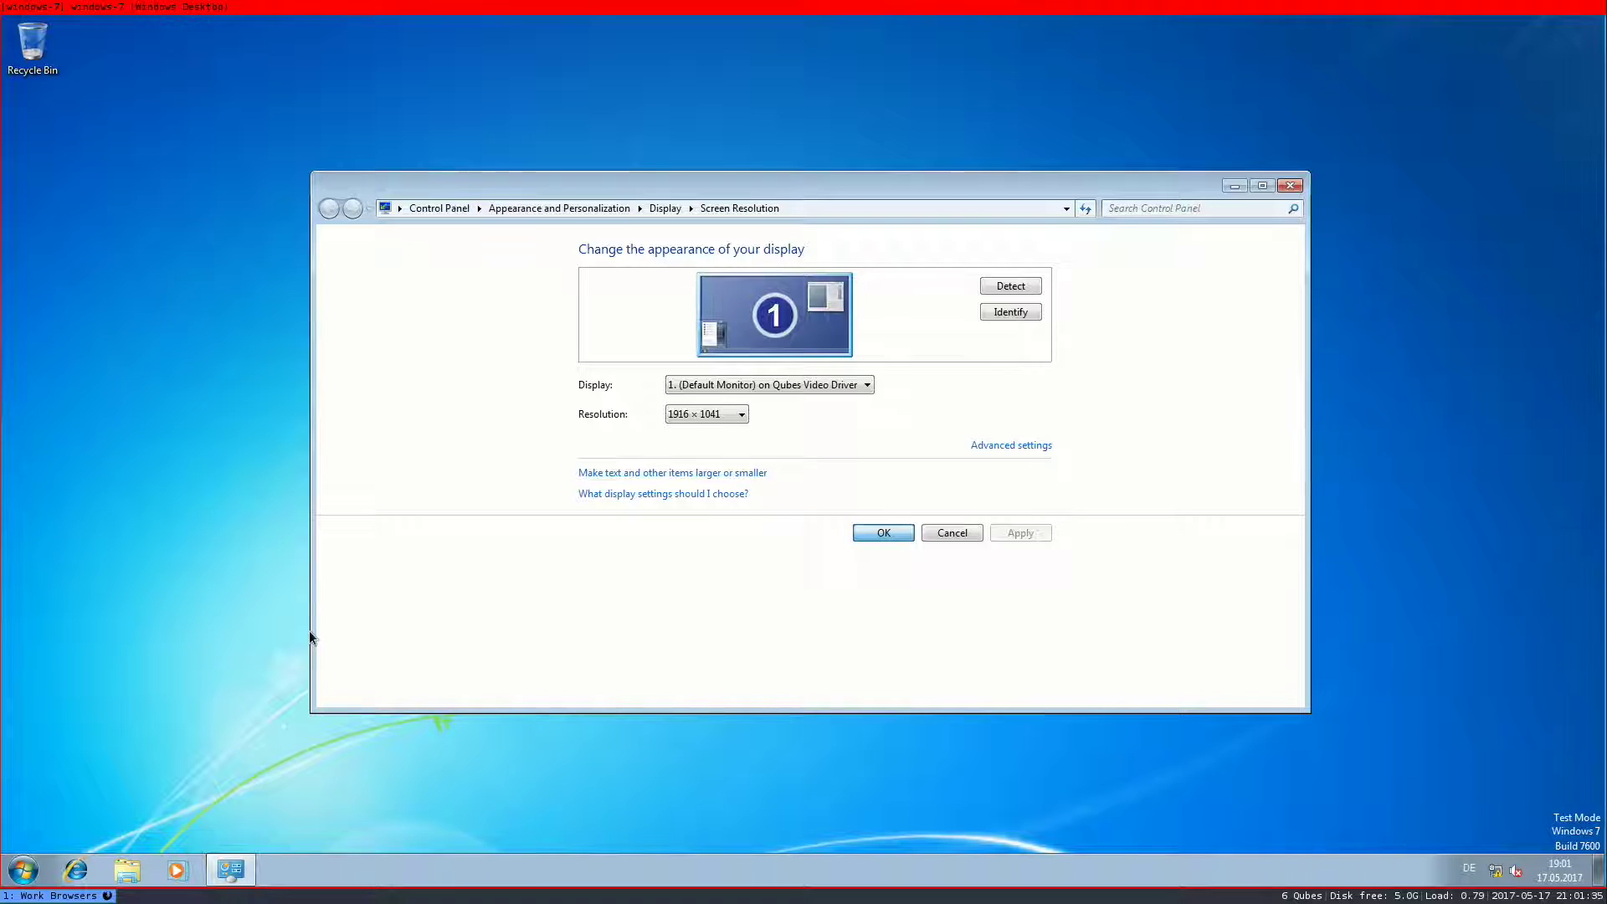
- Launch a dom0 terminal and shut down the Windows 7 VM from its Start menu
{"action": "key", "text": "alt+d"}
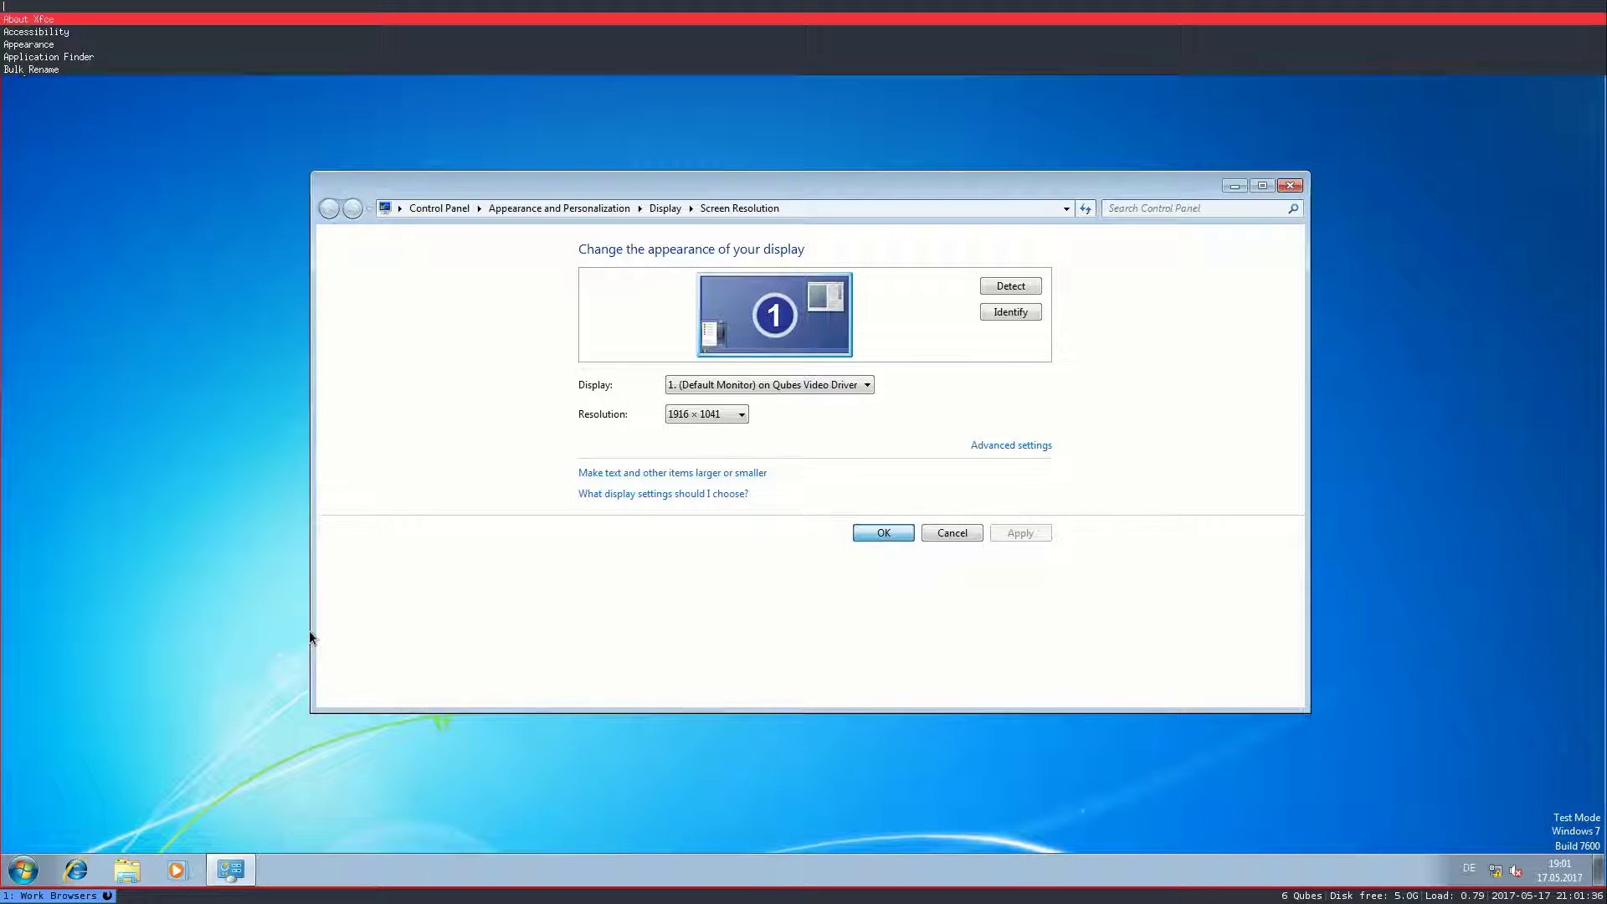
{"action": "type", "text": "Termin"}
{"action": "key", "text": "Return"}
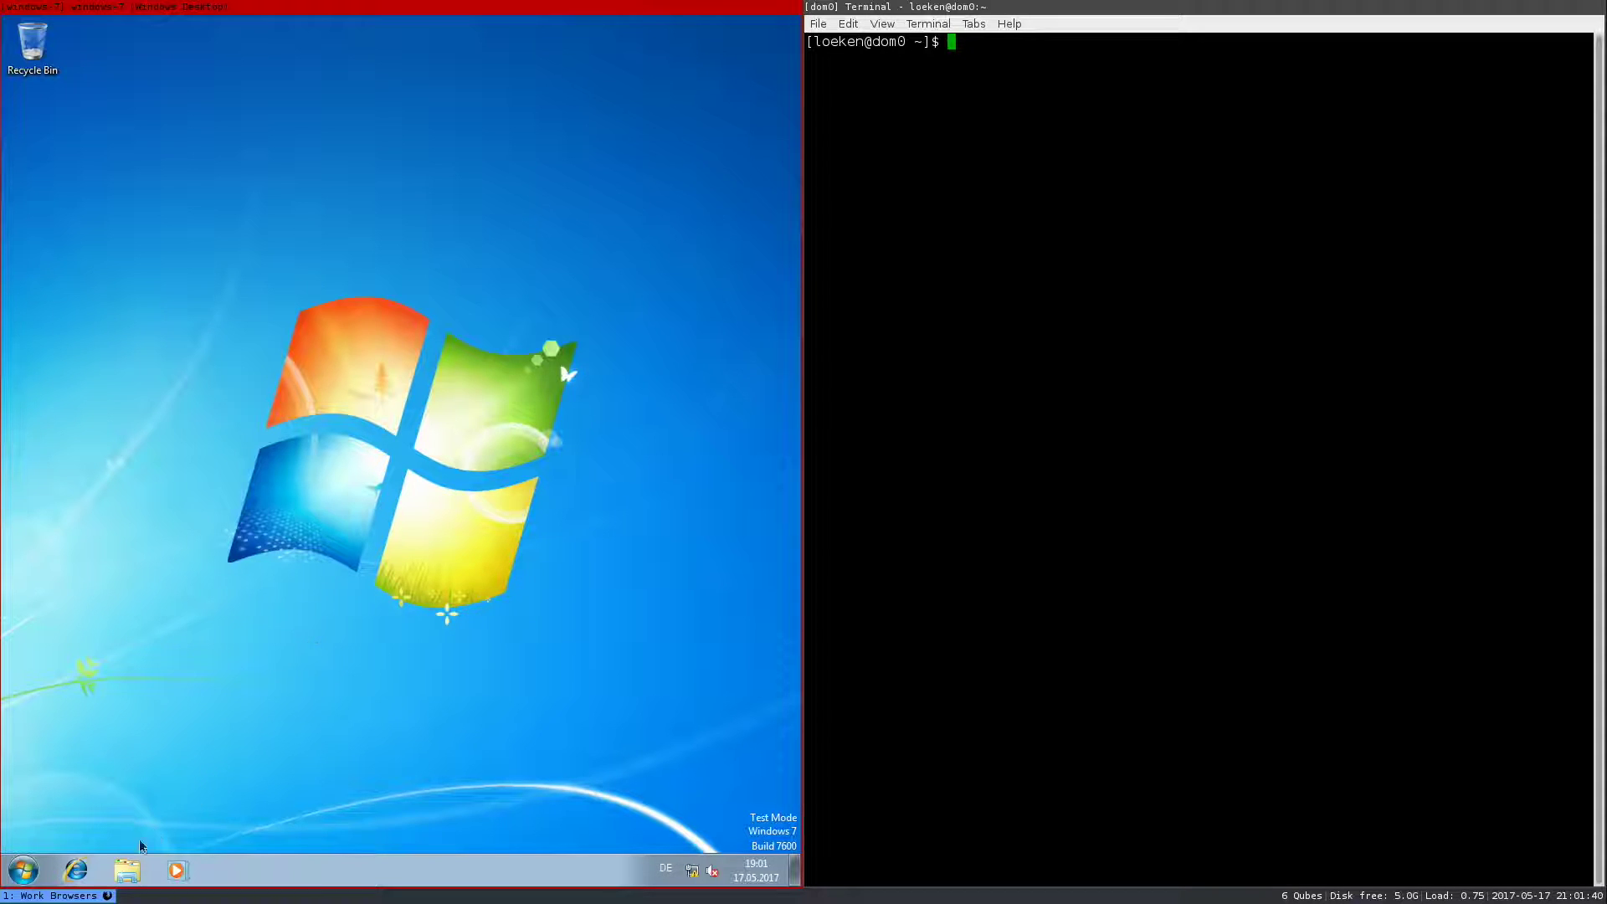
{"action": "left_click", "coordinate": [24, 870]}
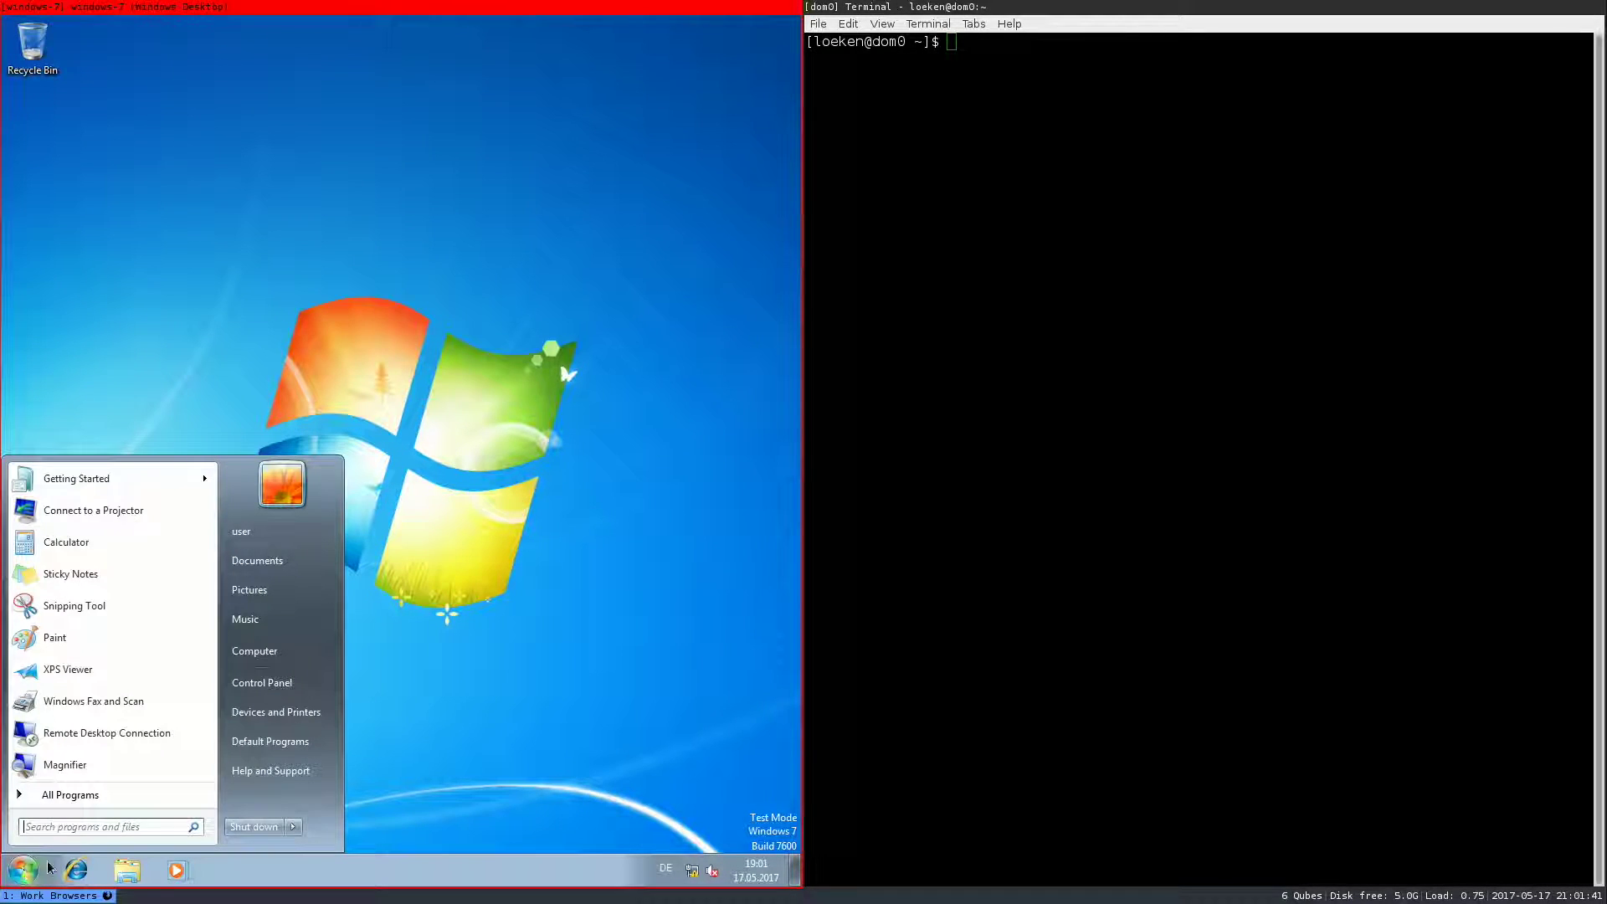
{"action": "left_click", "coordinate": [260, 826]}
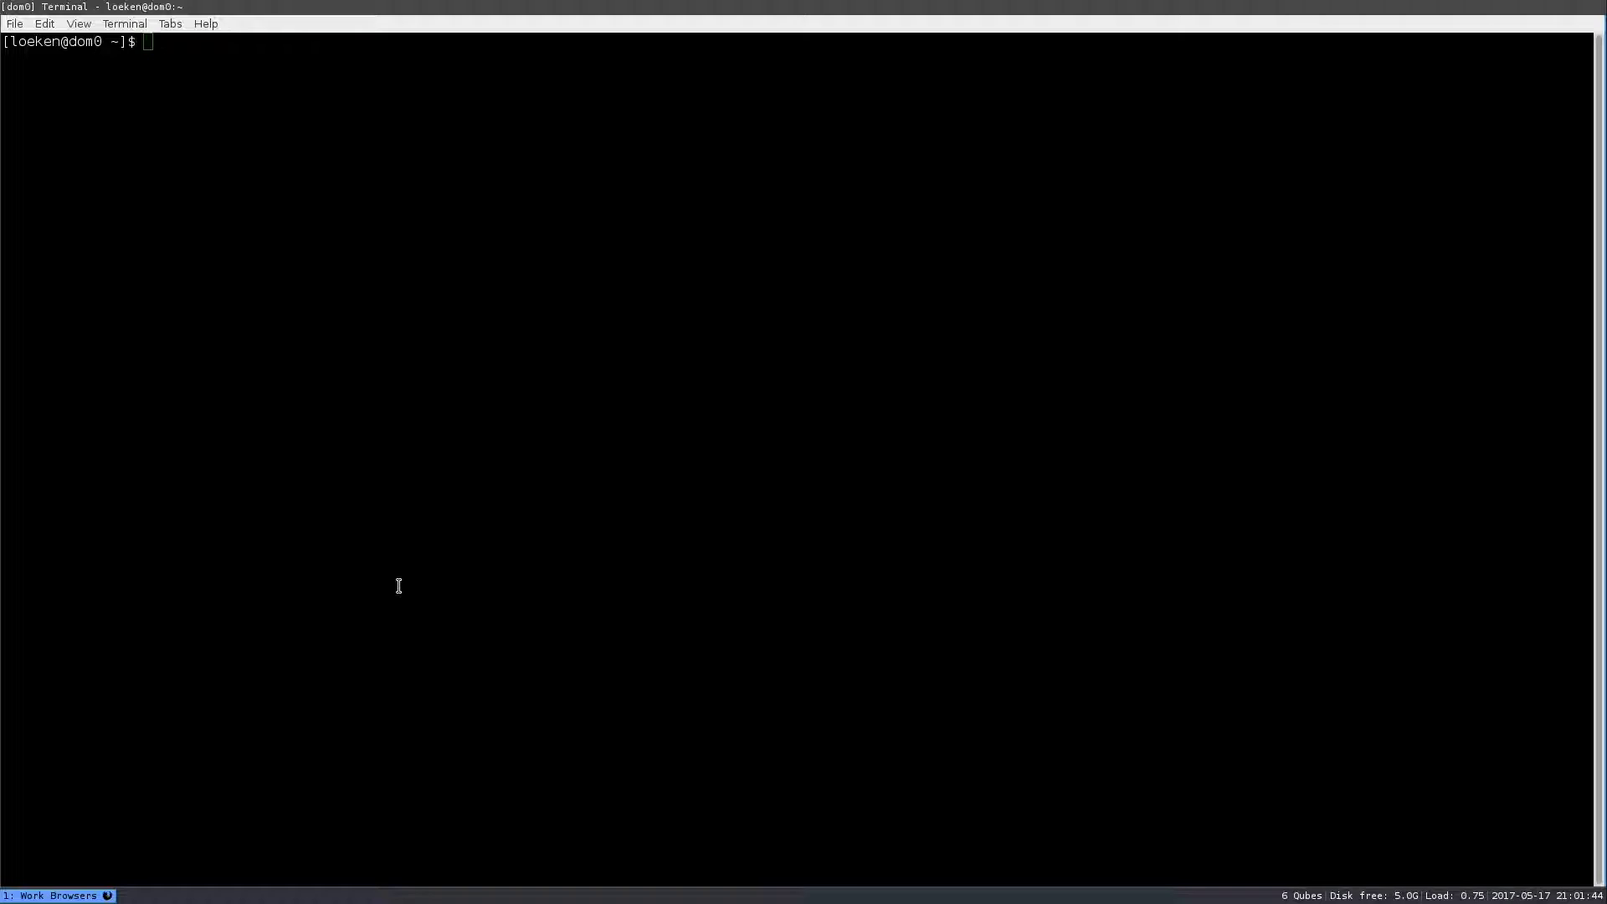
- Enable Seamless GUI in the windows-7 VM settings, then type qvm-run -a windows-7 explorer.exe in the terminal
{"action": "key", "text": "alt+d"}
{"action": "type", "text": "Qubes VM Manager"}
{"action": "key", "text": "Return"}
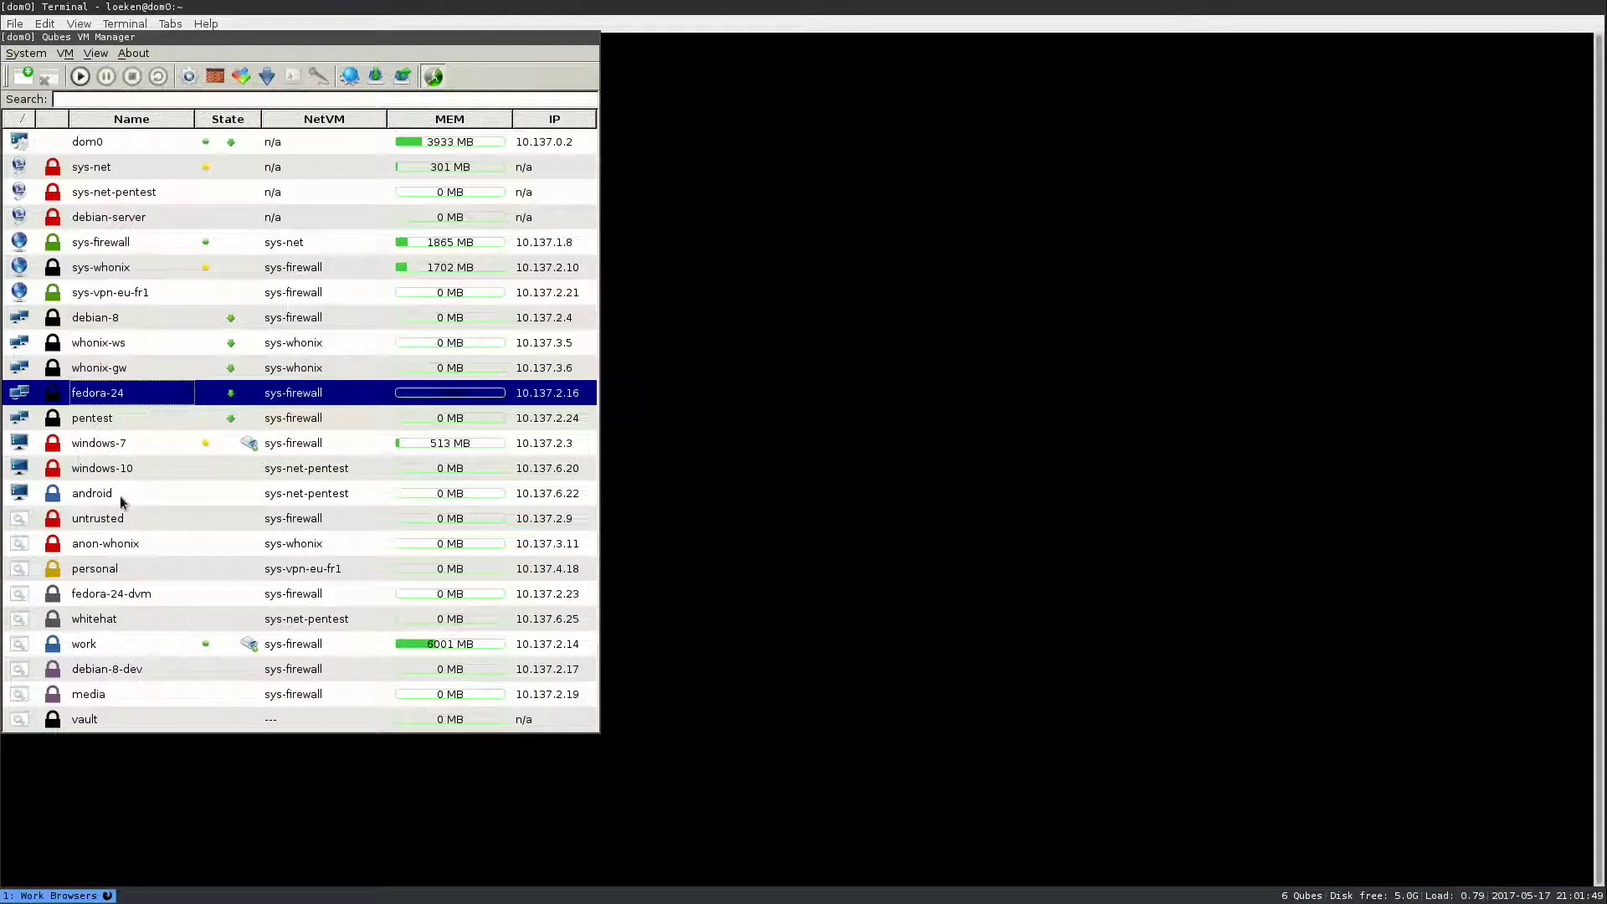
{"action": "right_click", "coordinate": [89, 444]}
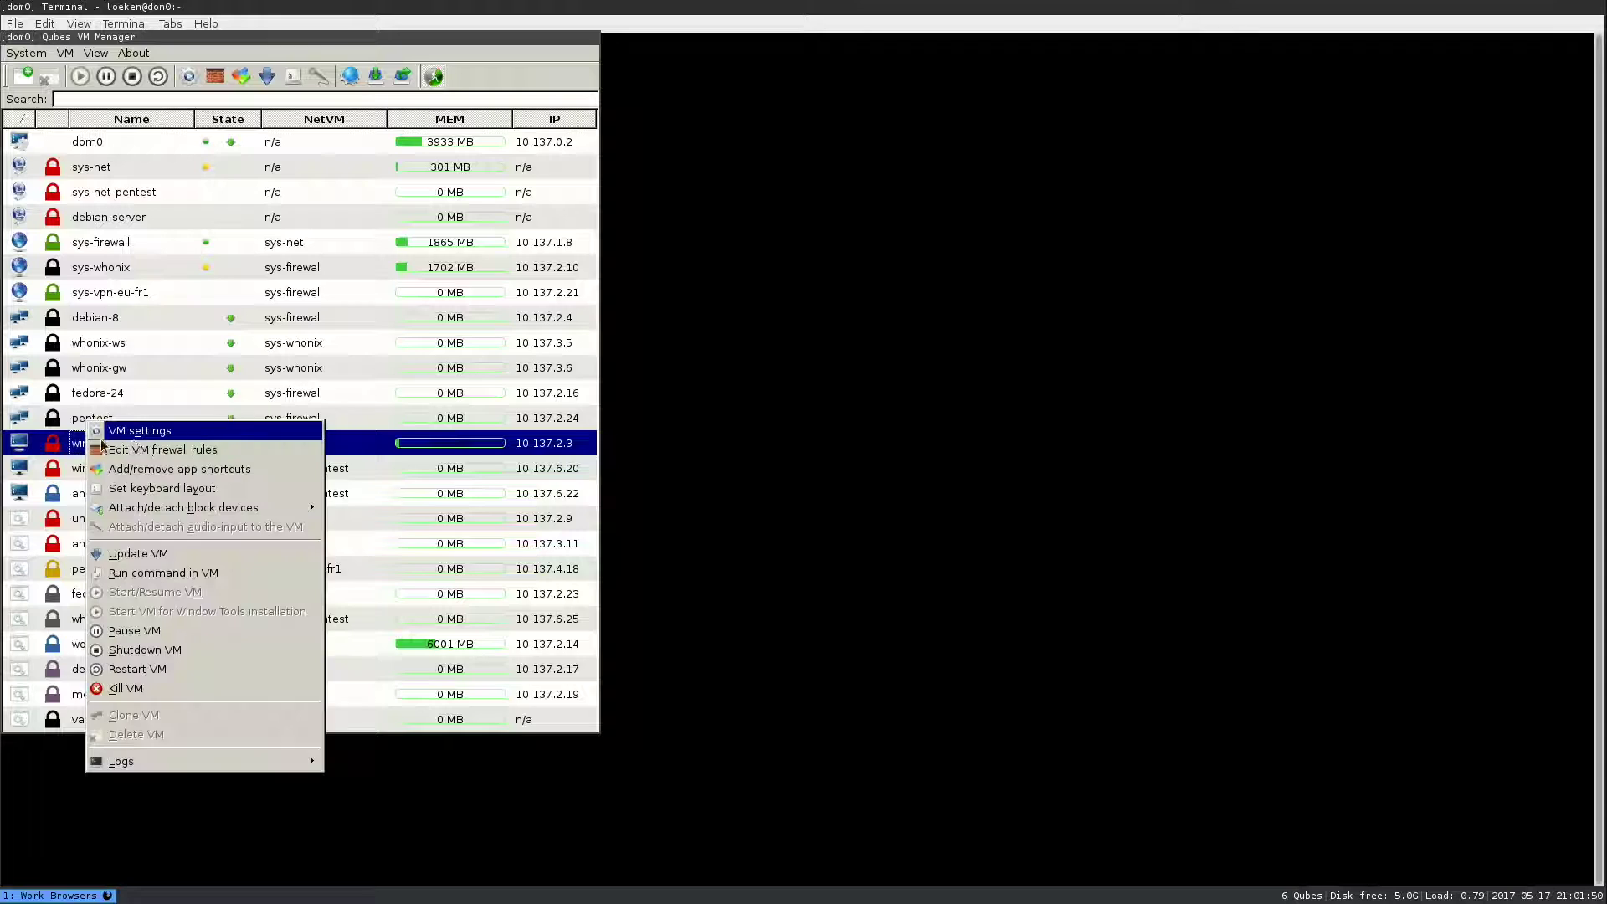
{"action": "left_click", "coordinate": [145, 436]}
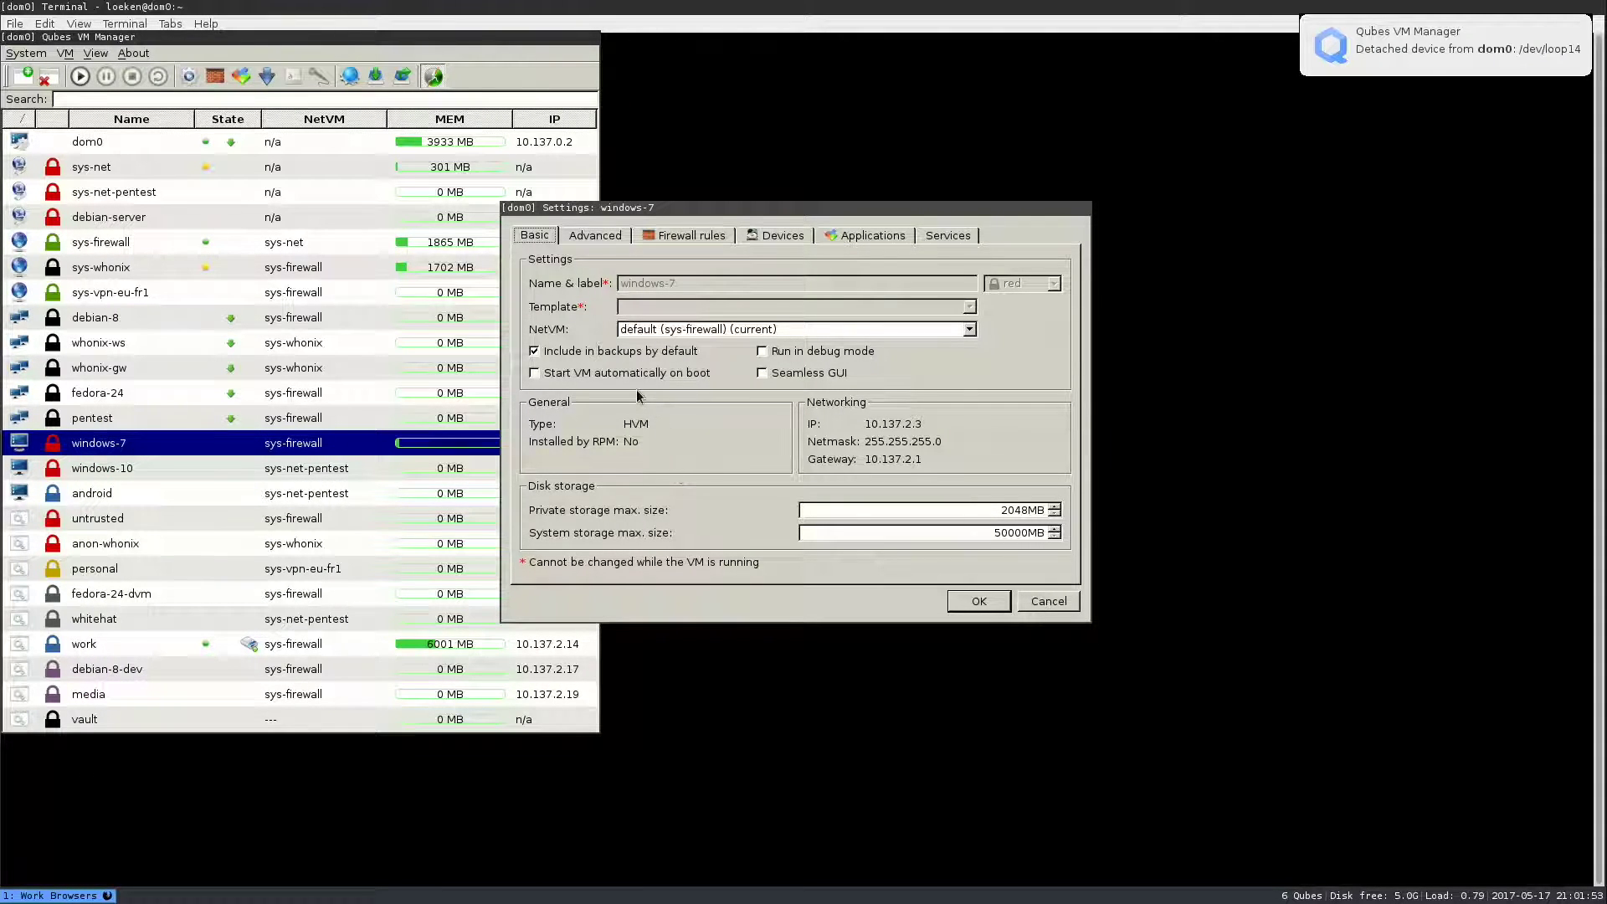
{"action": "left_click", "coordinate": [763, 374]}
{"action": "left_click", "coordinate": [975, 601]}
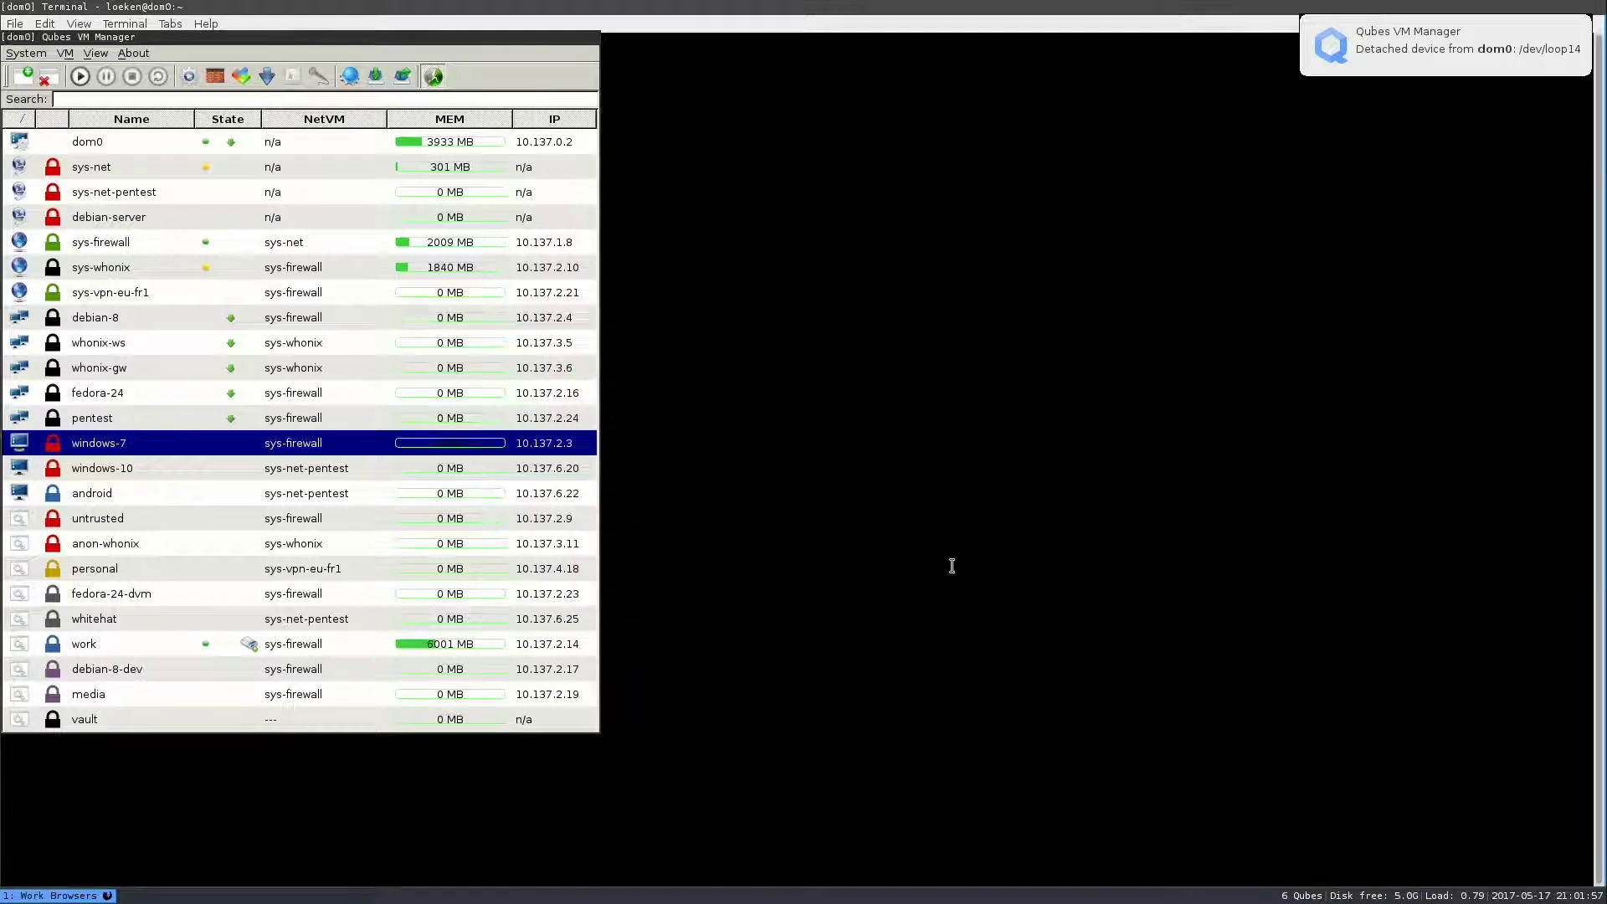
{"action": "left_click", "coordinate": [731, 231]}
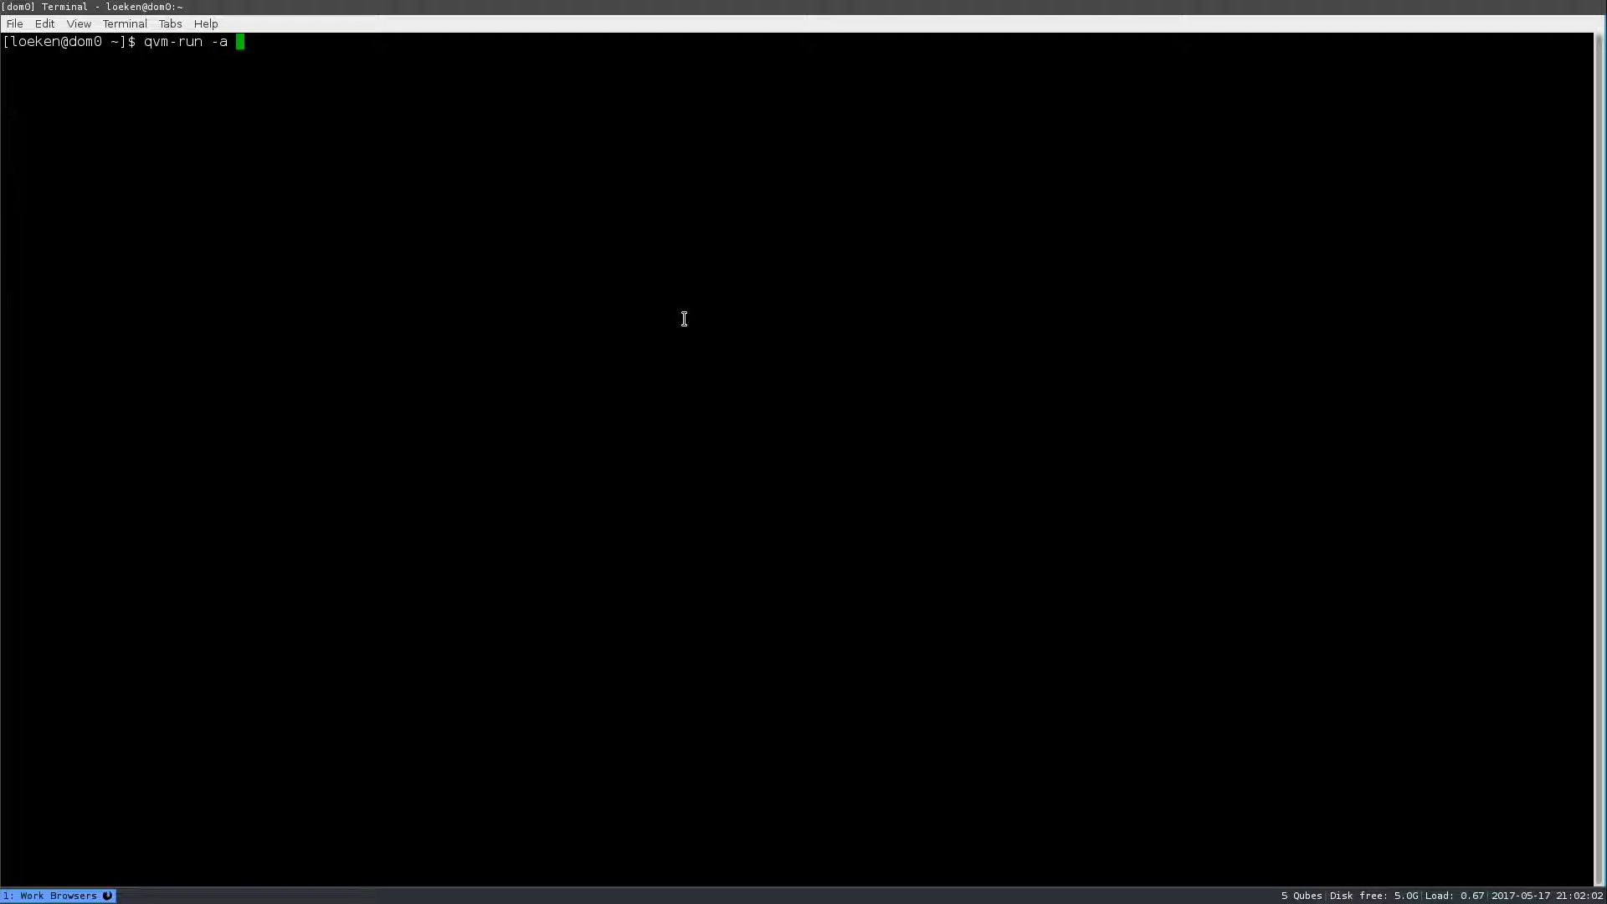
{"action": "type", "text": "windows-7 explorer.exe"}
- Run qvm-run -a windows-7 explorer.exe to start the VM and open an Explorer Libraries window
{"action": "key", "text": "Return"}
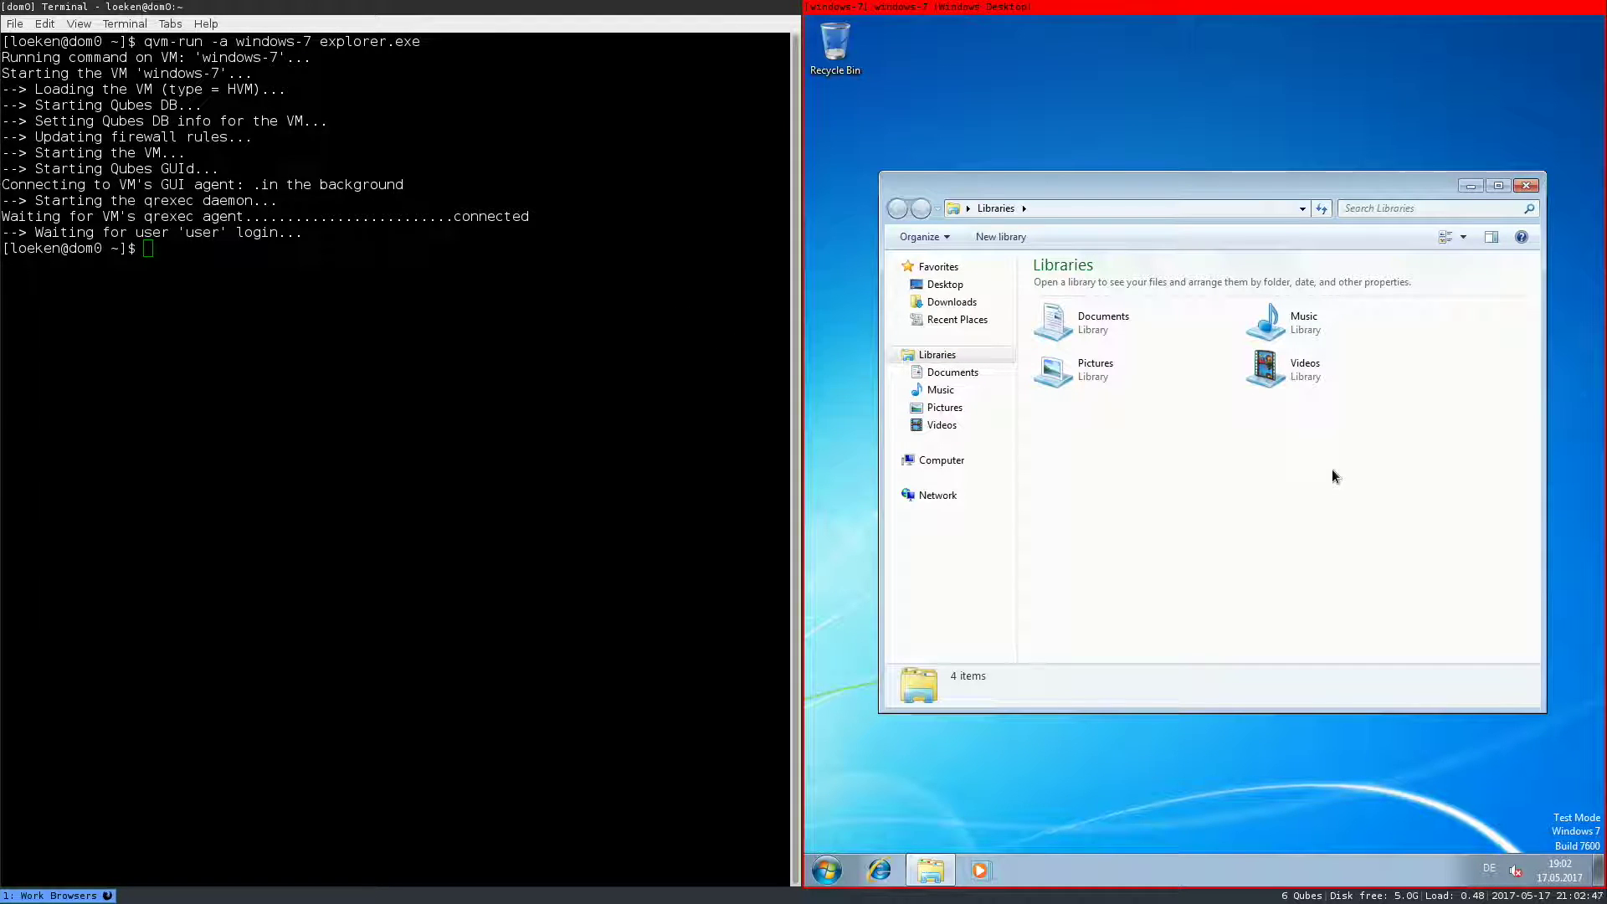
- Close Explorer, toggle Seamless GUI off in the windows-7 settings, and shut down Windows from Start
{"action": "left_click", "coordinate": [1526, 191]}
{"action": "key", "text": "alt+d"}
{"action": "type", "text": "Qubes VM Manager"}
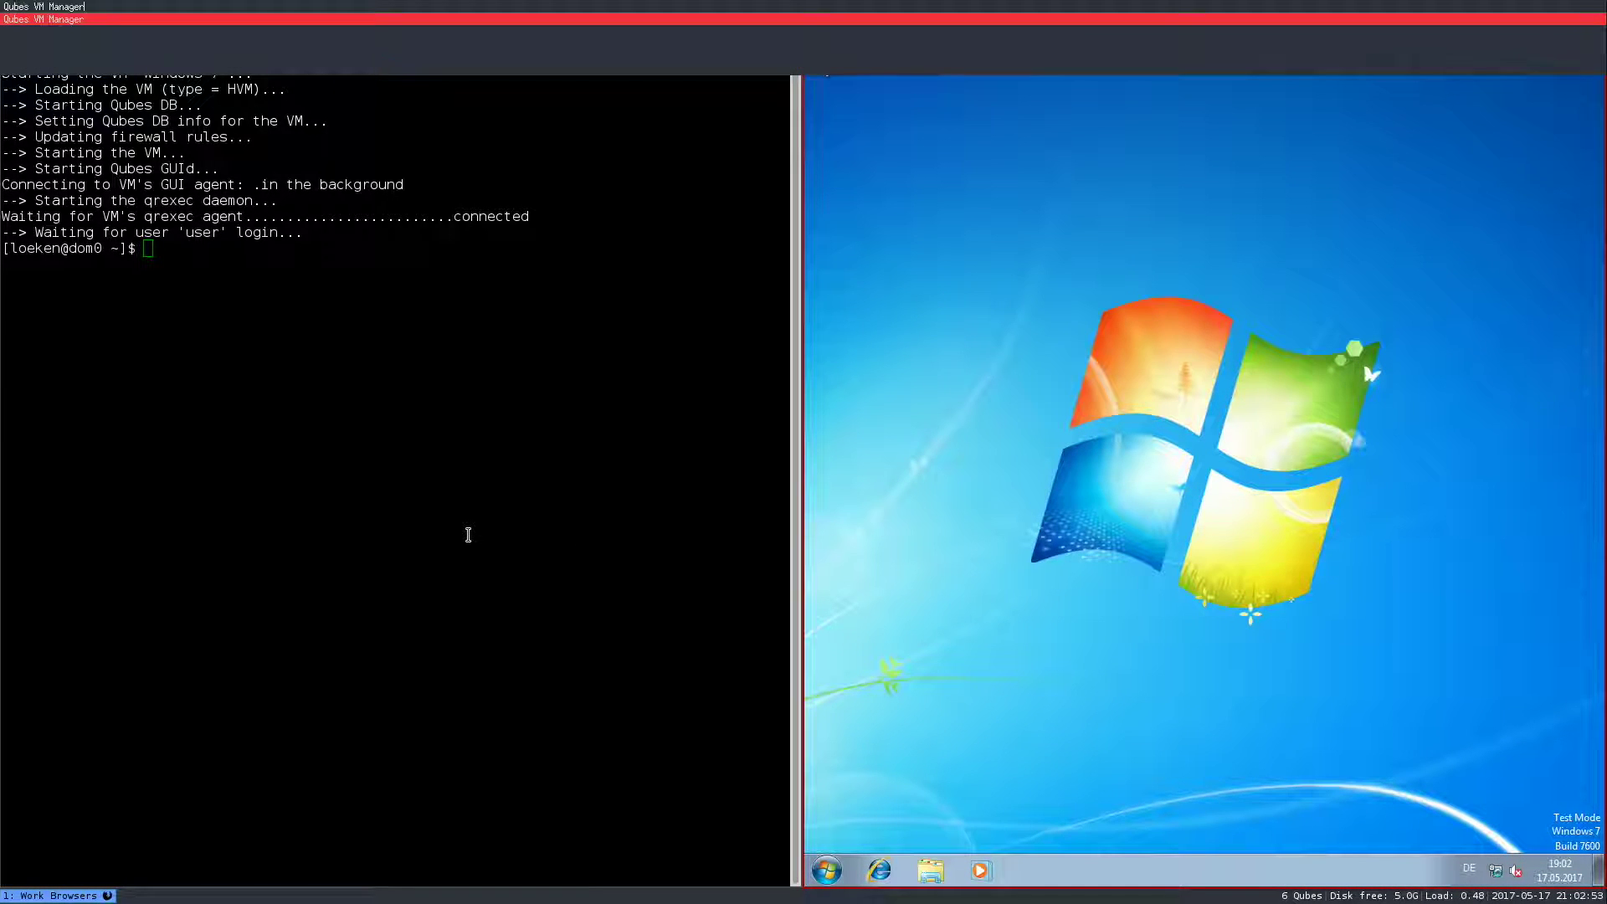
{"action": "key", "text": "Return"}
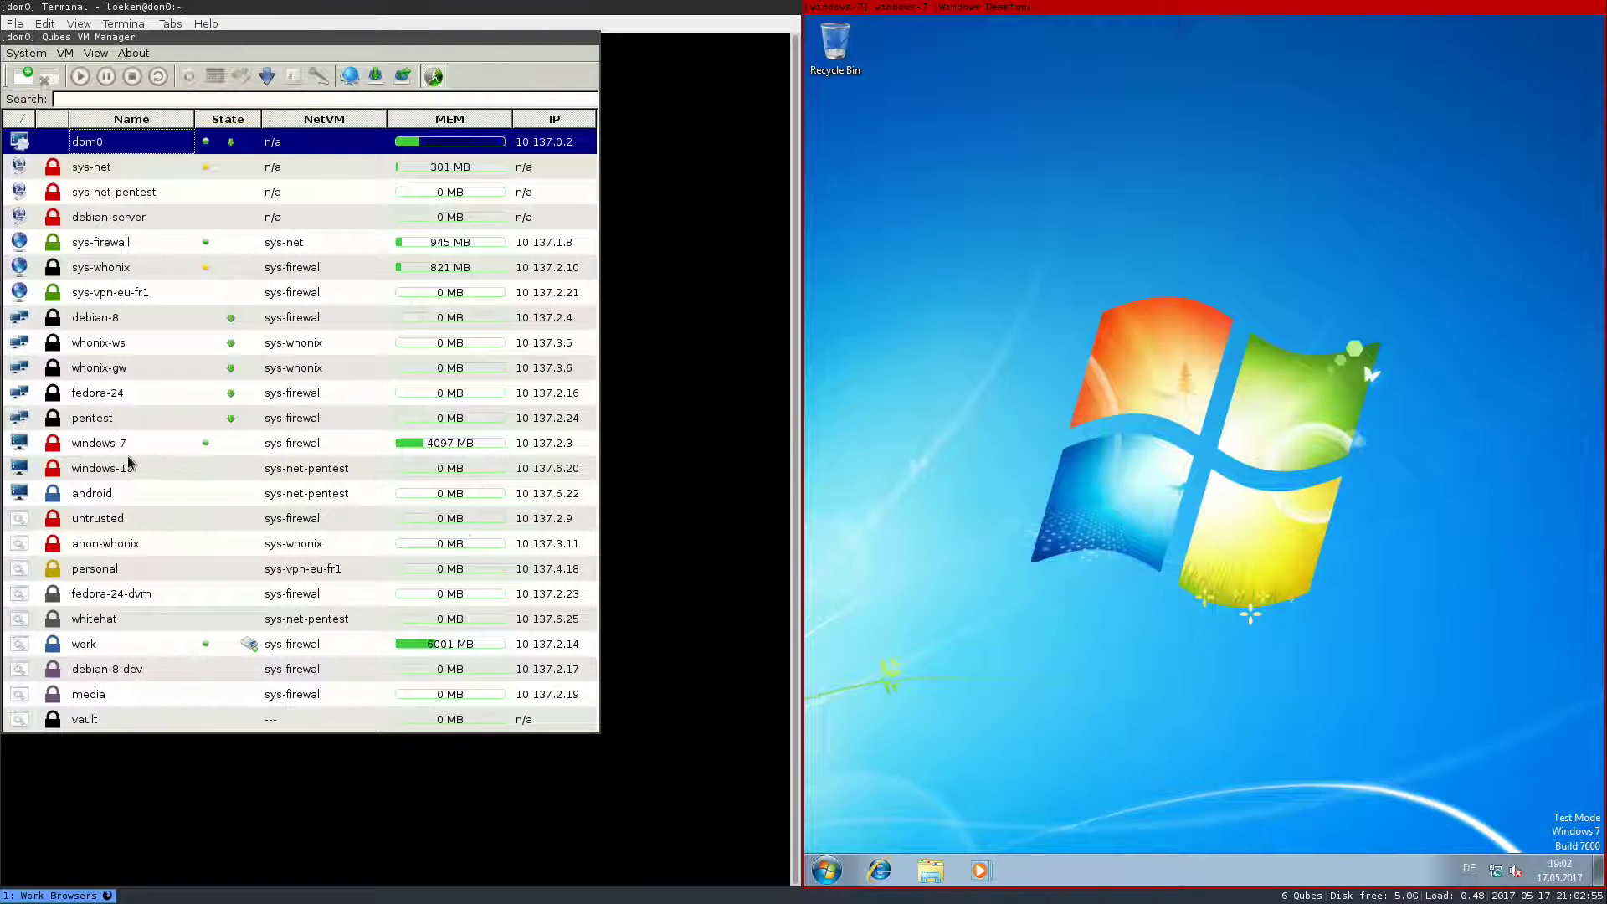
{"action": "right_click", "coordinate": [124, 435]}
{"action": "left_click", "coordinate": [170, 450]}
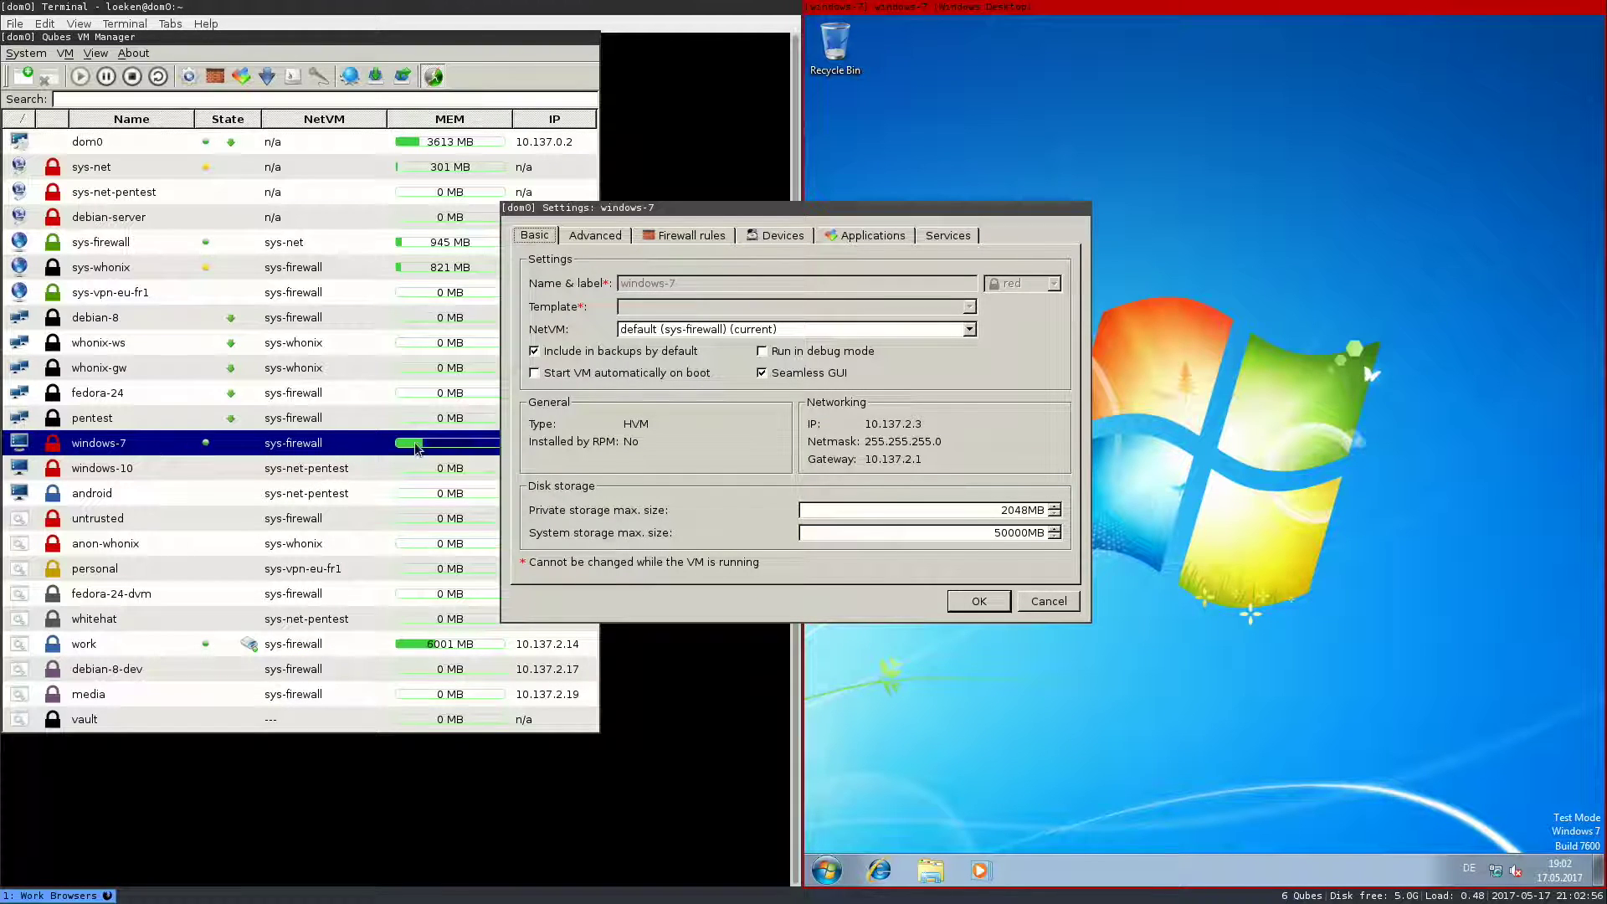
{"action": "left_click", "coordinate": [762, 372]}
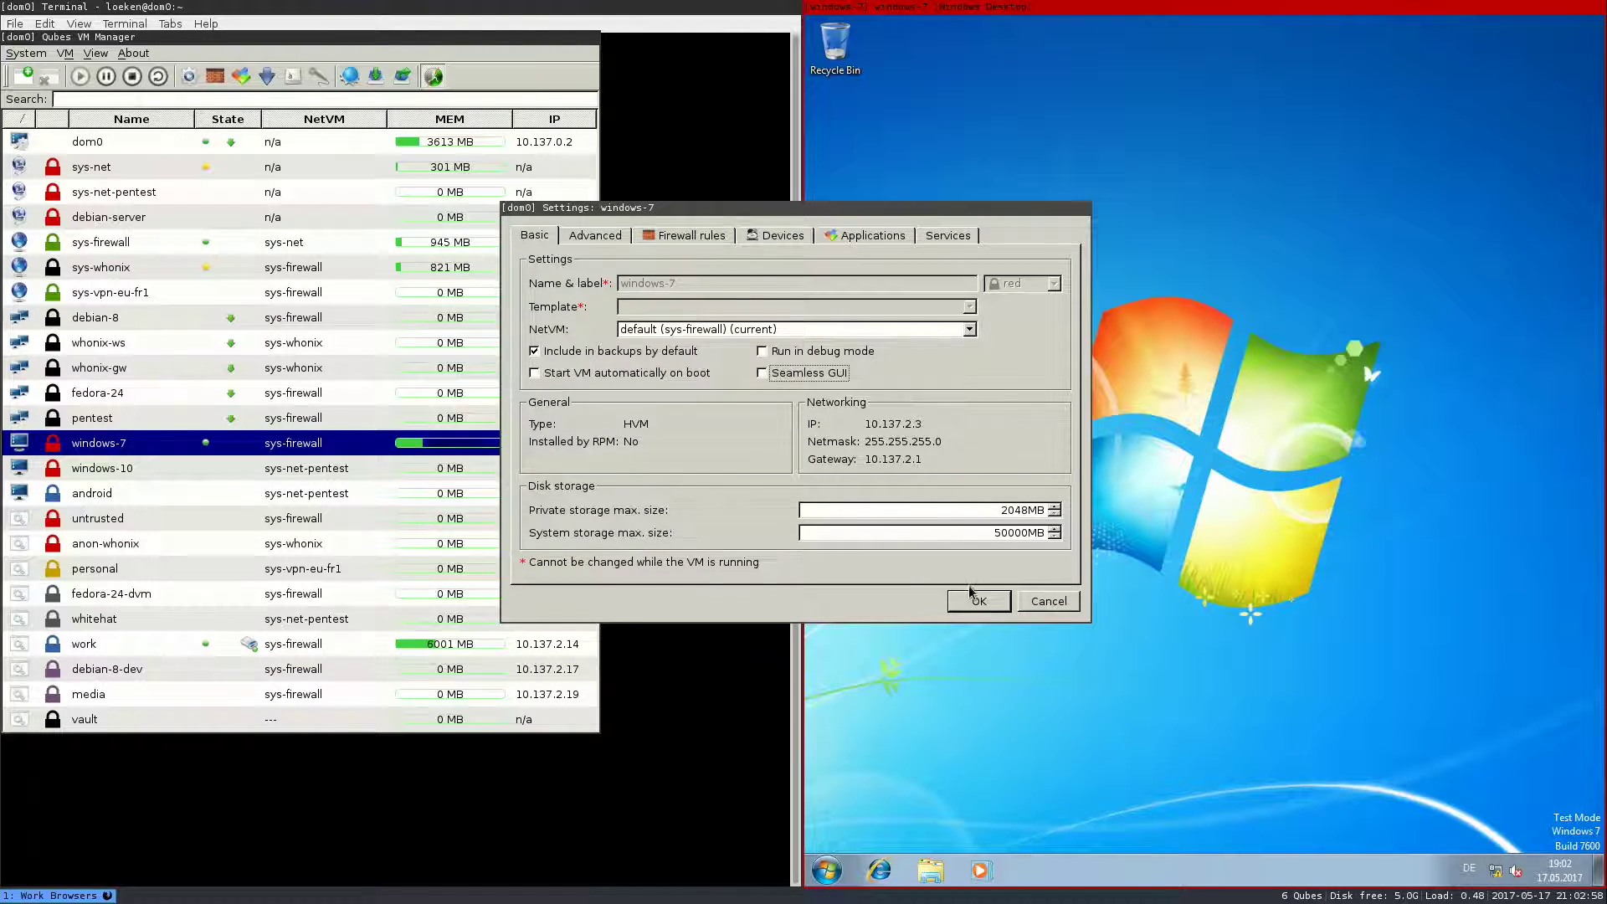
{"action": "left_click", "coordinate": [826, 870]}
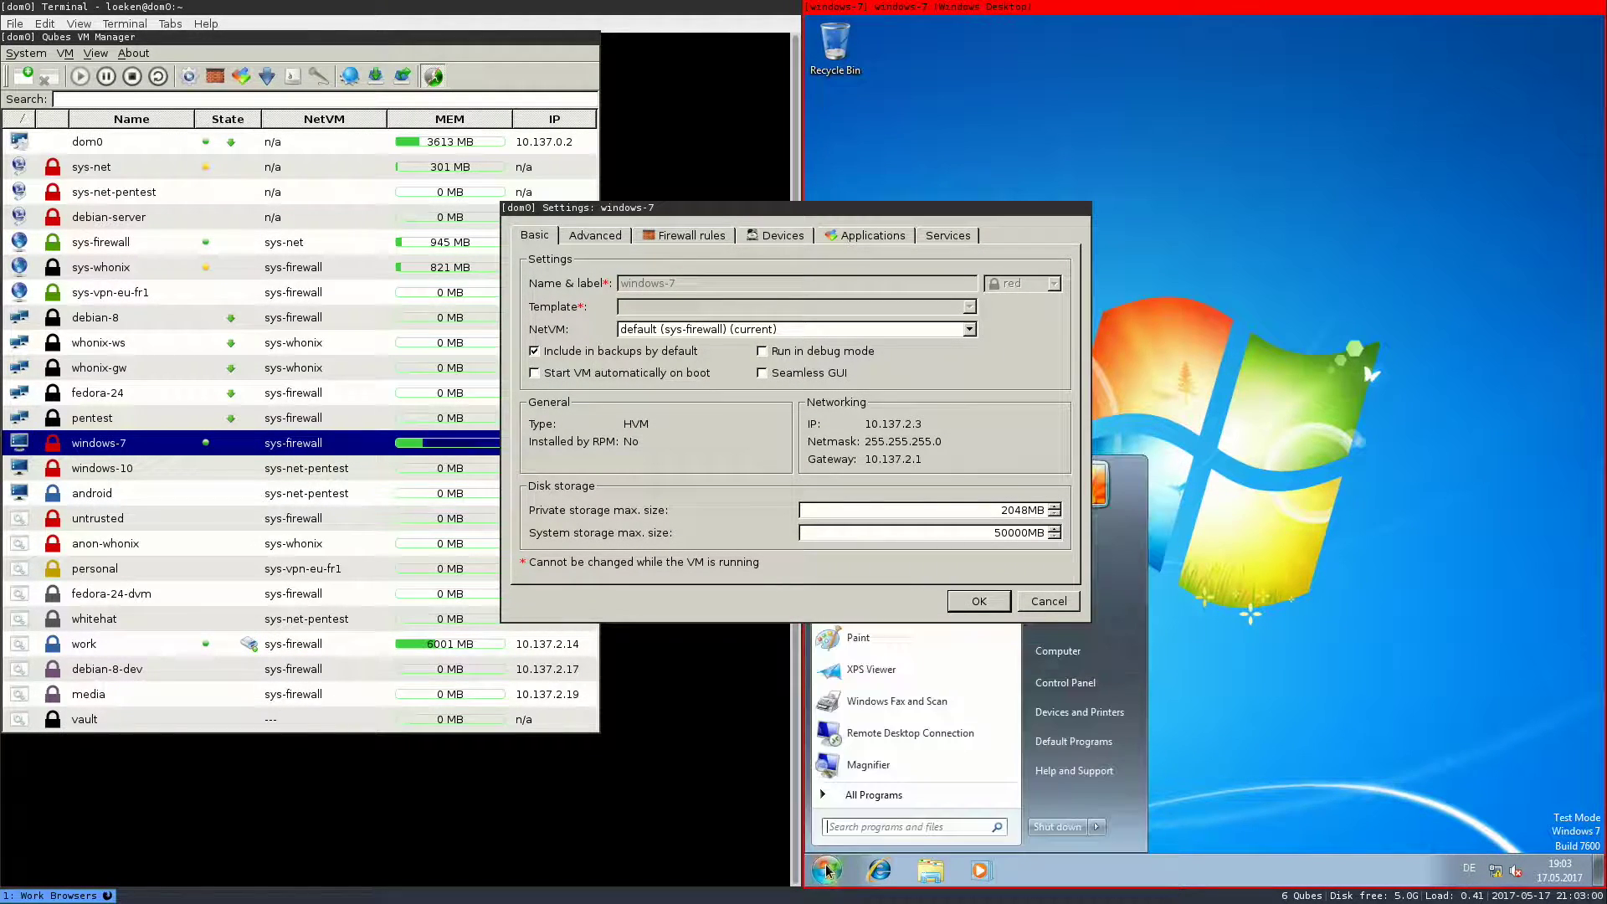
{"action": "left_click", "coordinate": [1058, 827]}
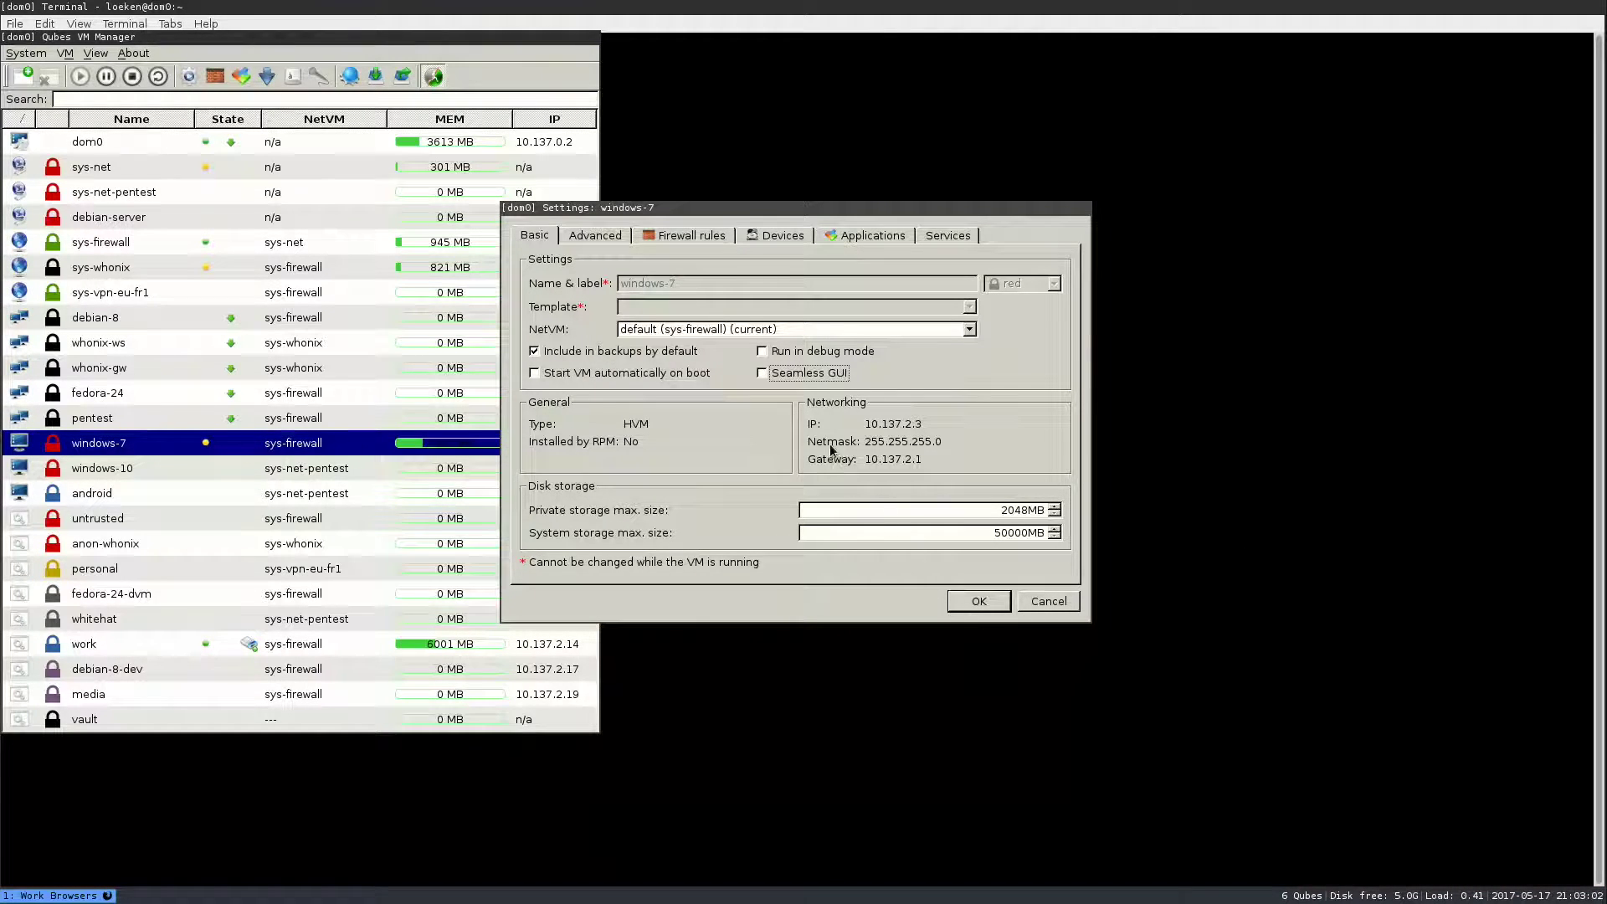
{"action": "left_click", "coordinate": [1025, 601]}
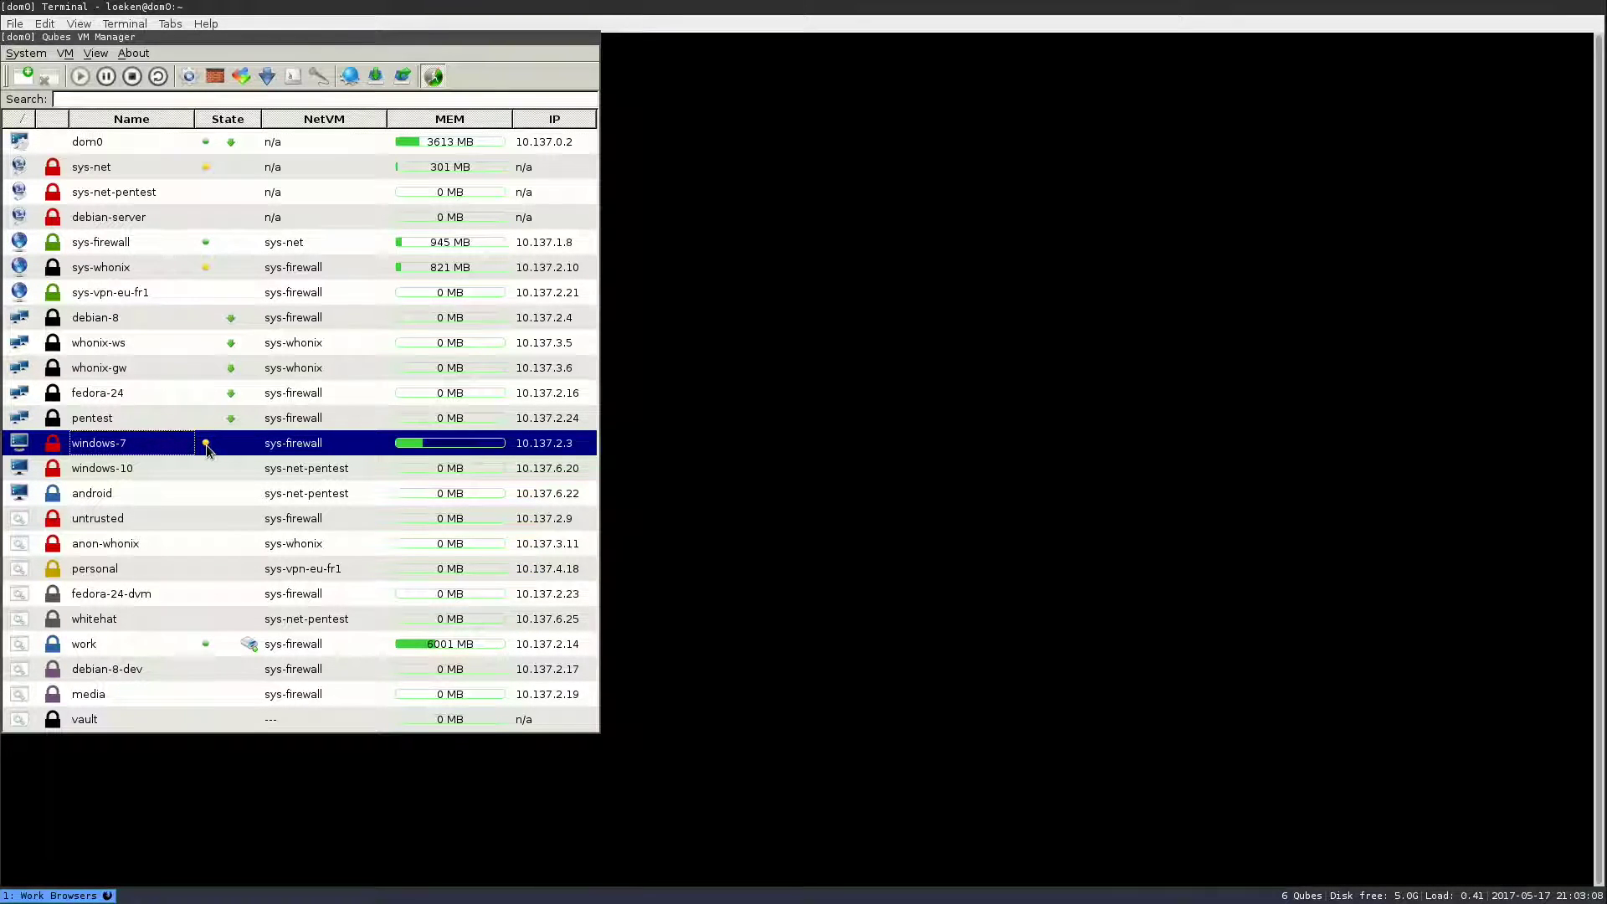
- Reopen the windows-7 VM settings twice, closing them with OK each time
{"action": "right_click", "coordinate": [206, 445]}
{"action": "left_click", "coordinate": [236, 445]}
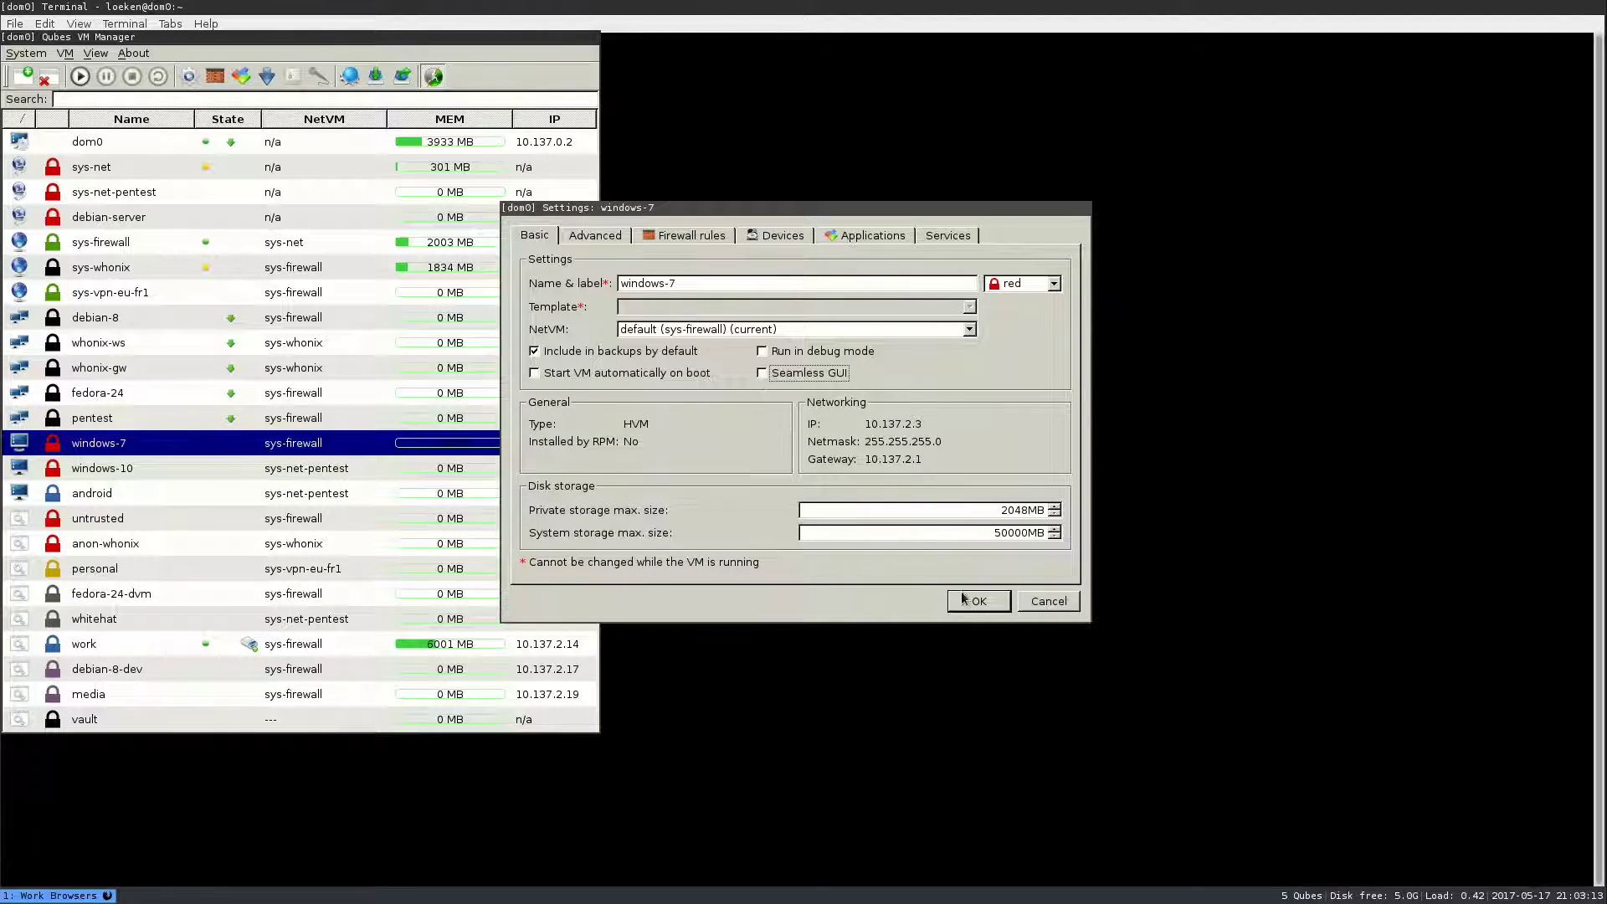
{"action": "left_click", "coordinate": [975, 601]}
{"action": "right_click", "coordinate": [266, 431]}
{"action": "left_click", "coordinate": [306, 432]}
{"action": "left_click", "coordinate": [978, 600]}
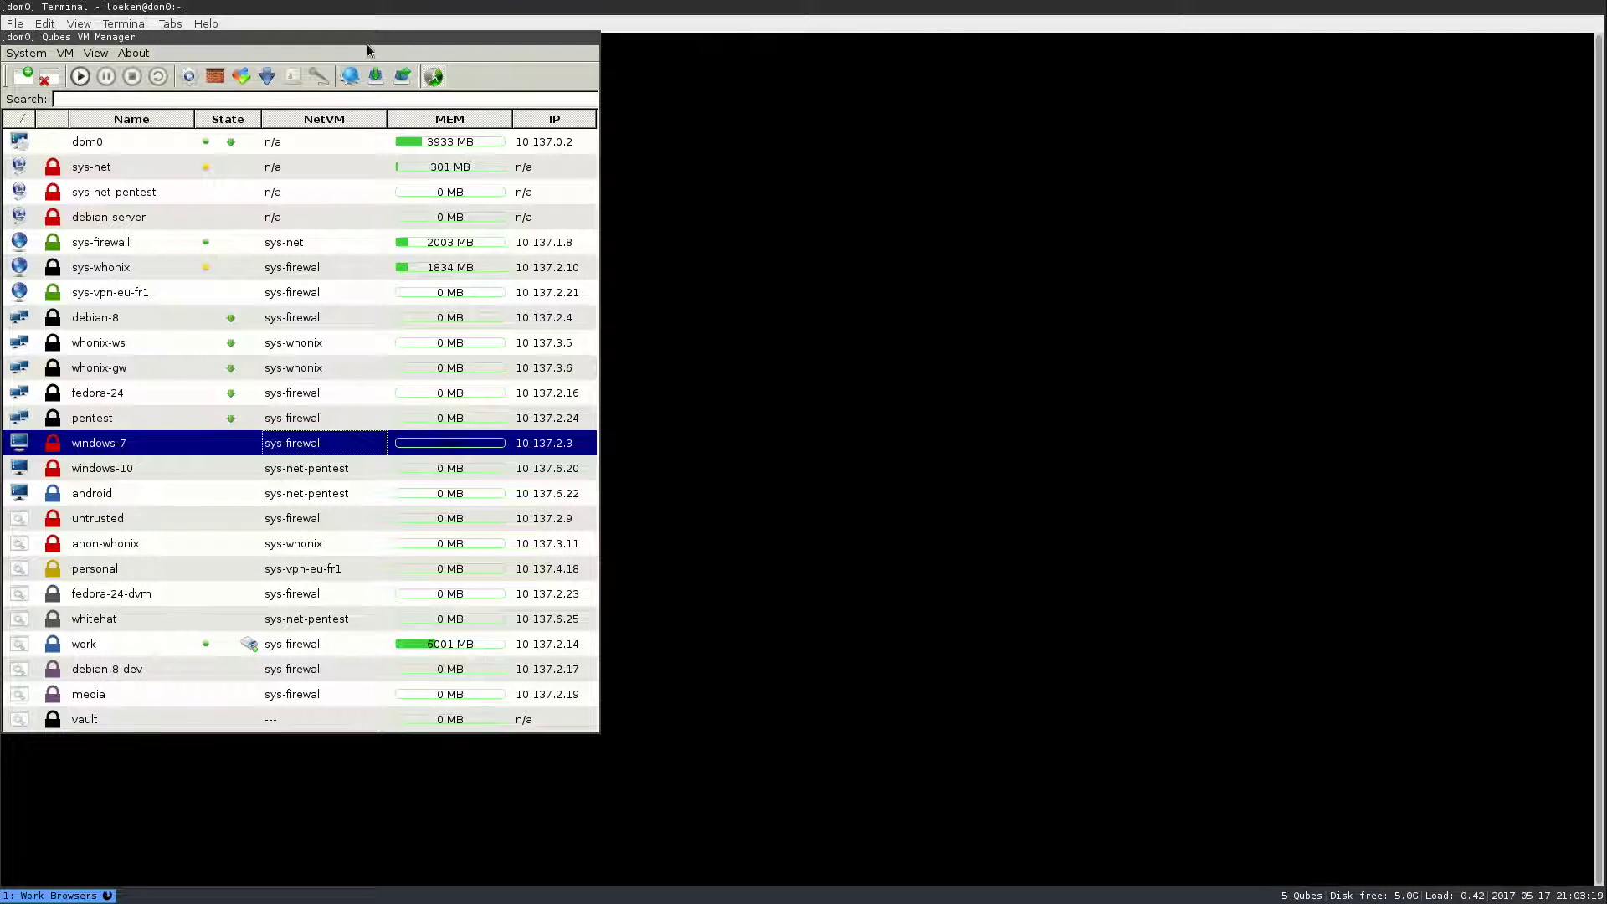
- Run qvm-prefs windows-7 to list the VM's preferences
{"action": "left_click_drag", "start_coordinate": [365, 37], "coordinate": [1105, 94]}
{"action": "type", "text": "qvm-prefs windows-7"}
{"action": "key", "text": "Return"}
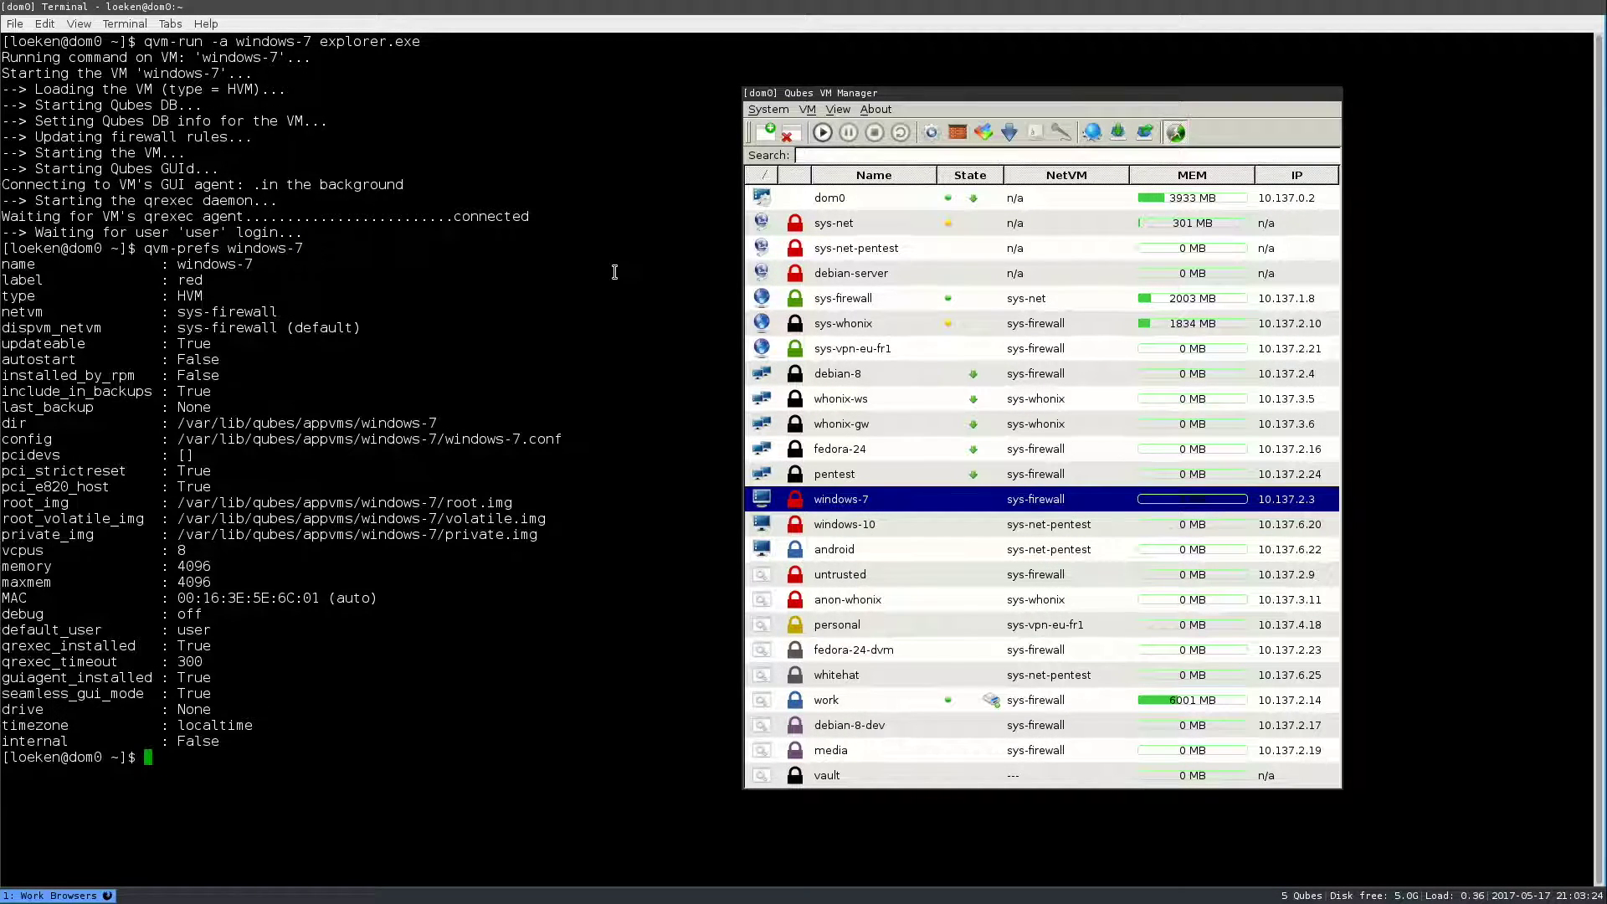
- Highlight guiagent_installed, seamless_gui_mode, qrexec_installed and qrexec_timeout, then recall the qvm-run command
{"action": "double_click", "coordinate": [98, 681]}
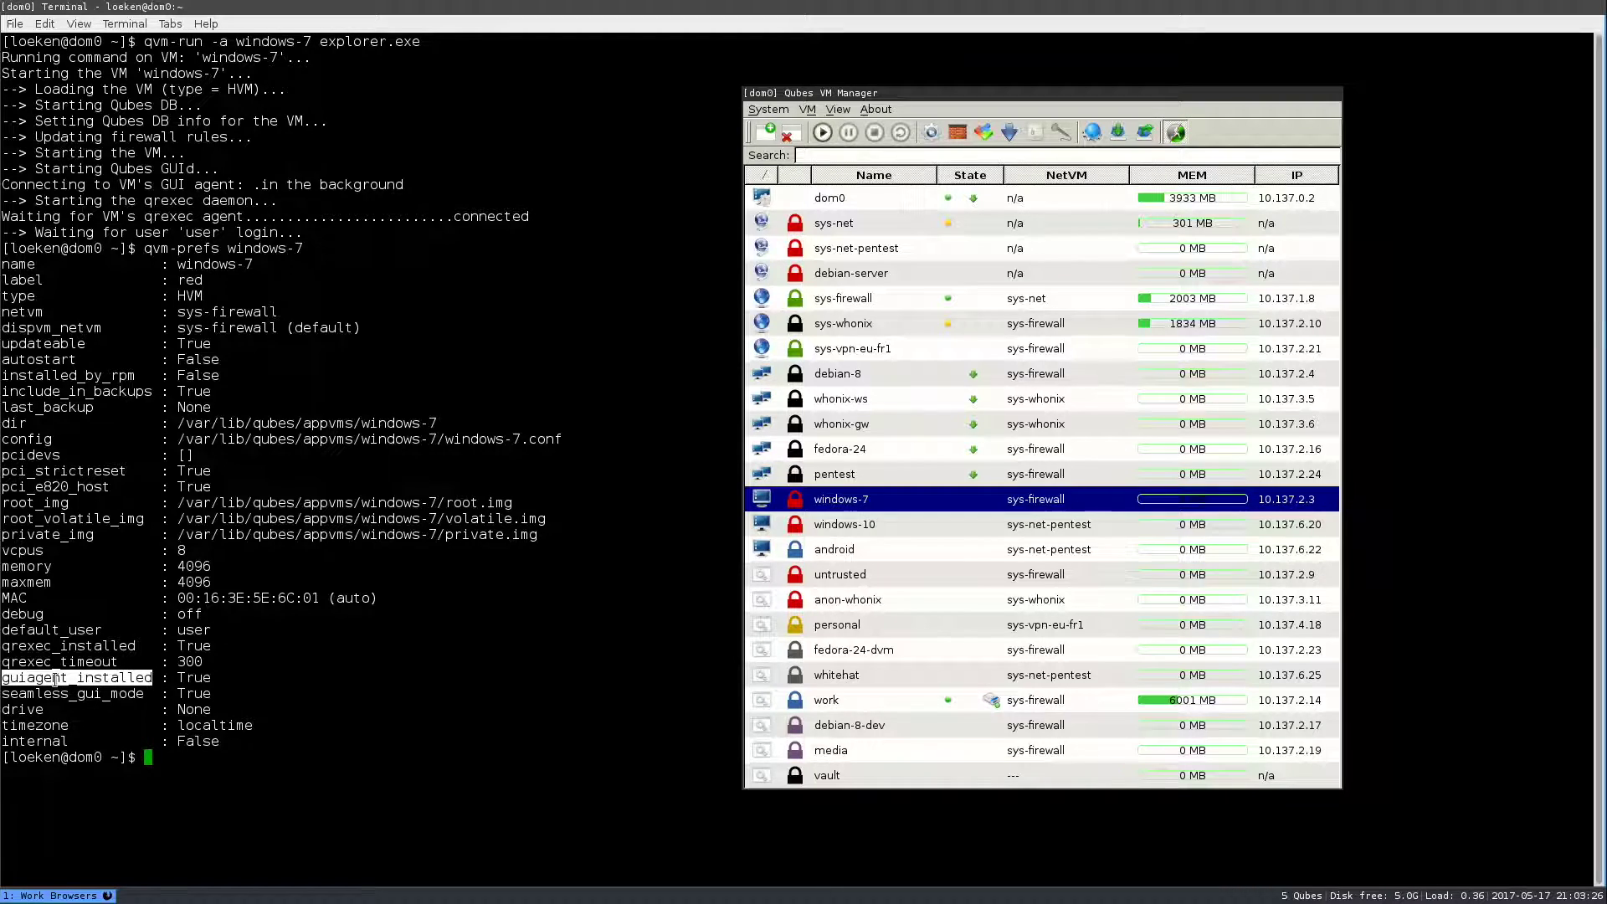
{"action": "double_click", "coordinate": [84, 693]}
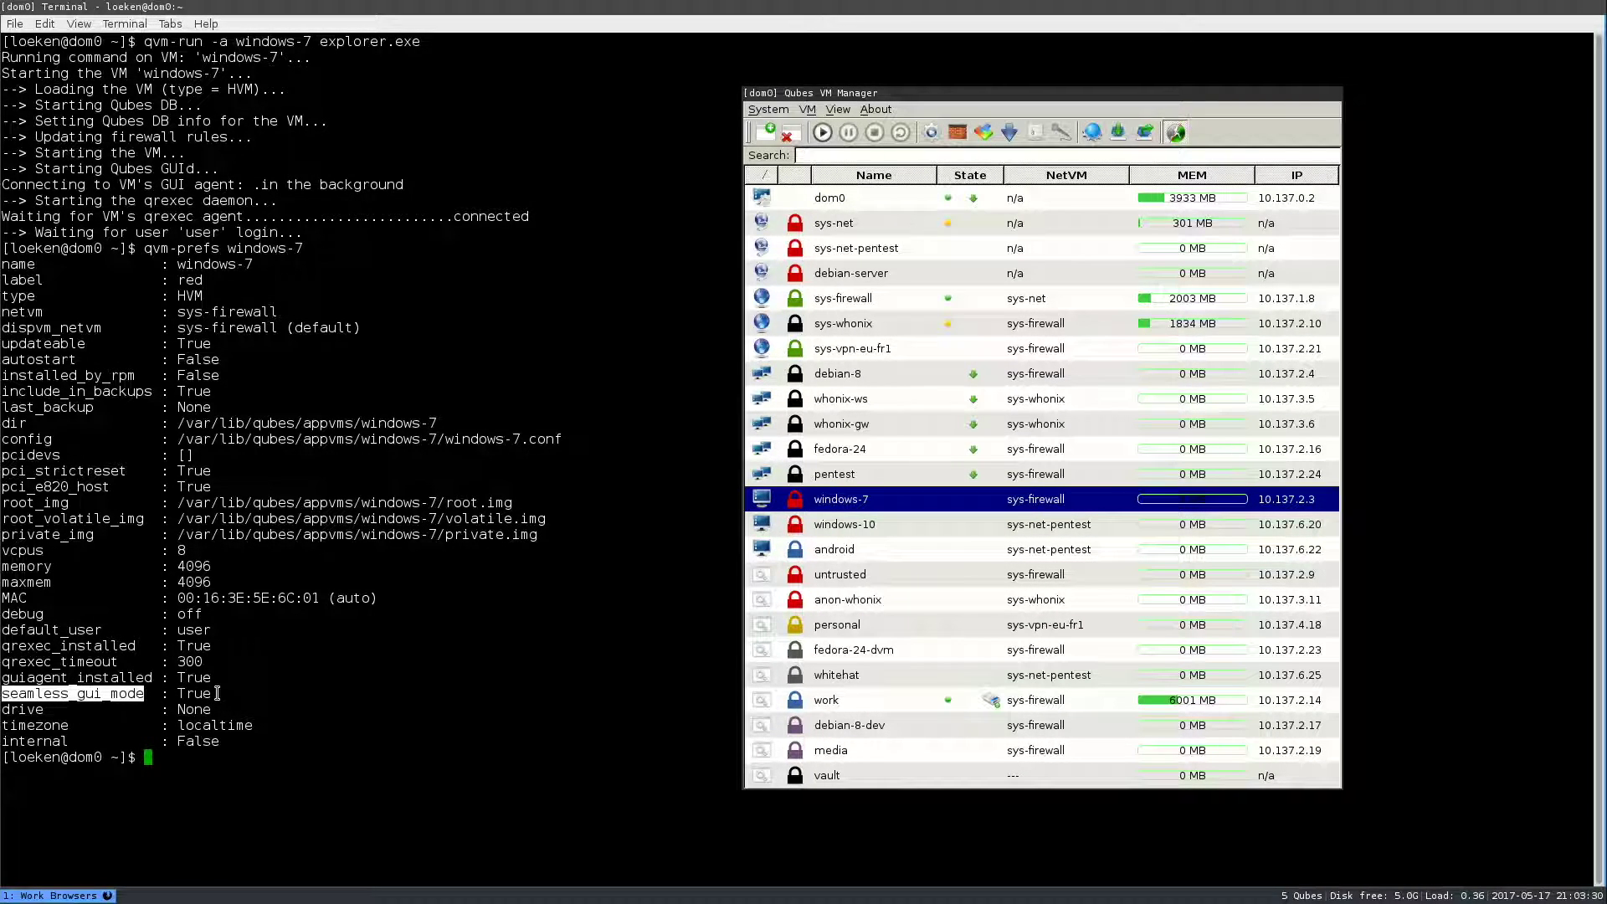
{"action": "double_click", "coordinate": [57, 646]}
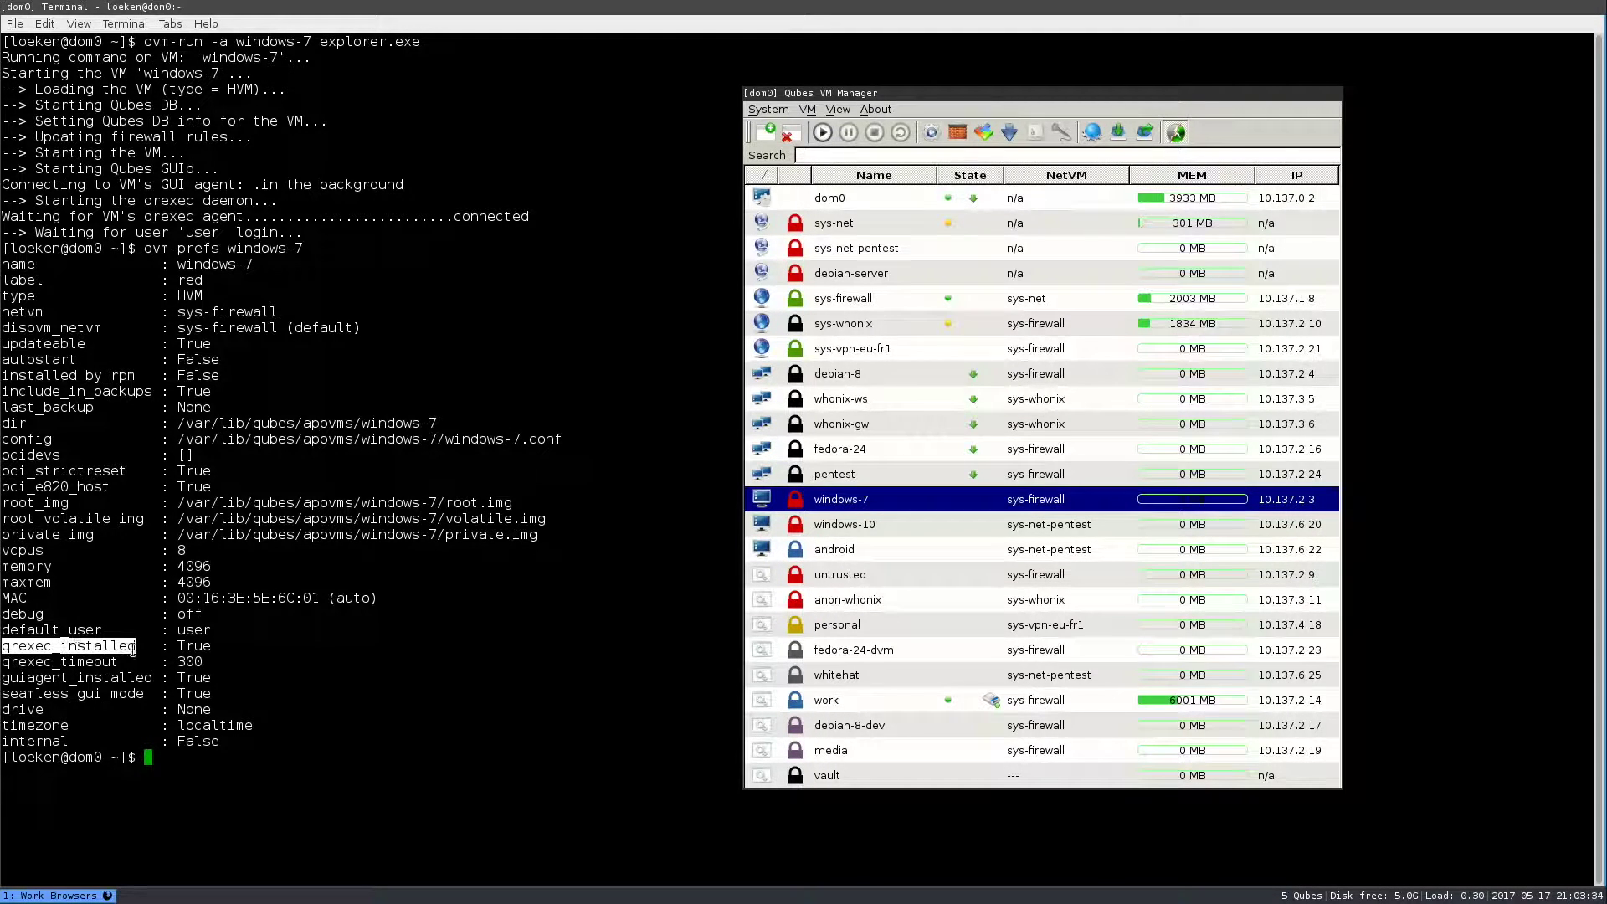
{"action": "left_click", "coordinate": [40, 665]}
{"action": "double_click", "coordinate": [40, 663]}
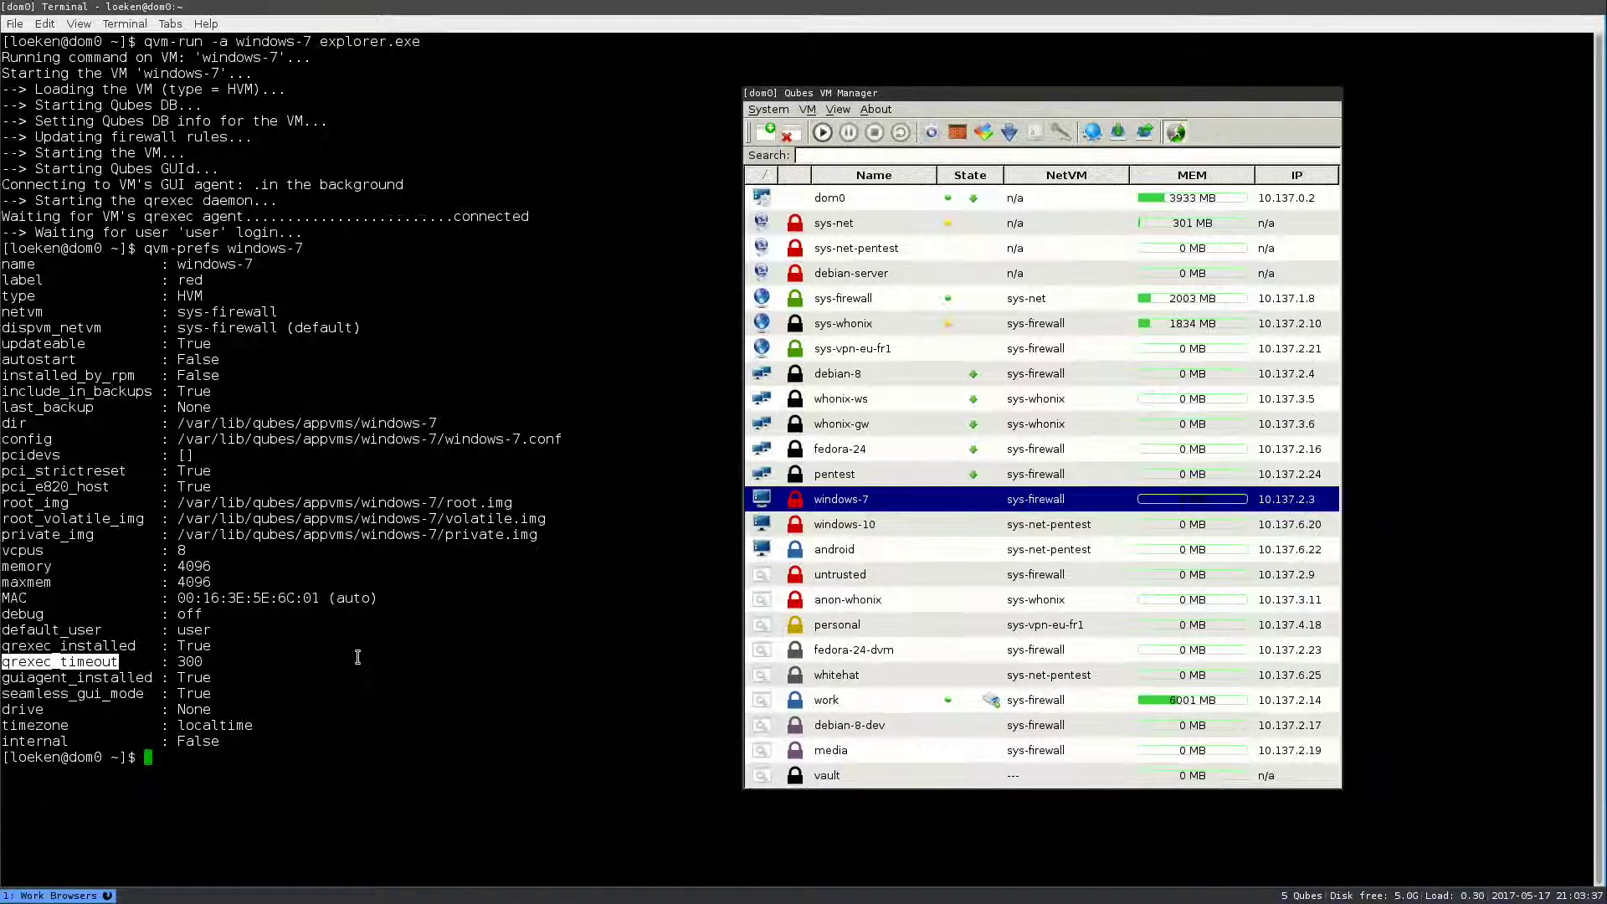
{"action": "key", "text": "Up"}
{"action": "key", "text": "Up"}
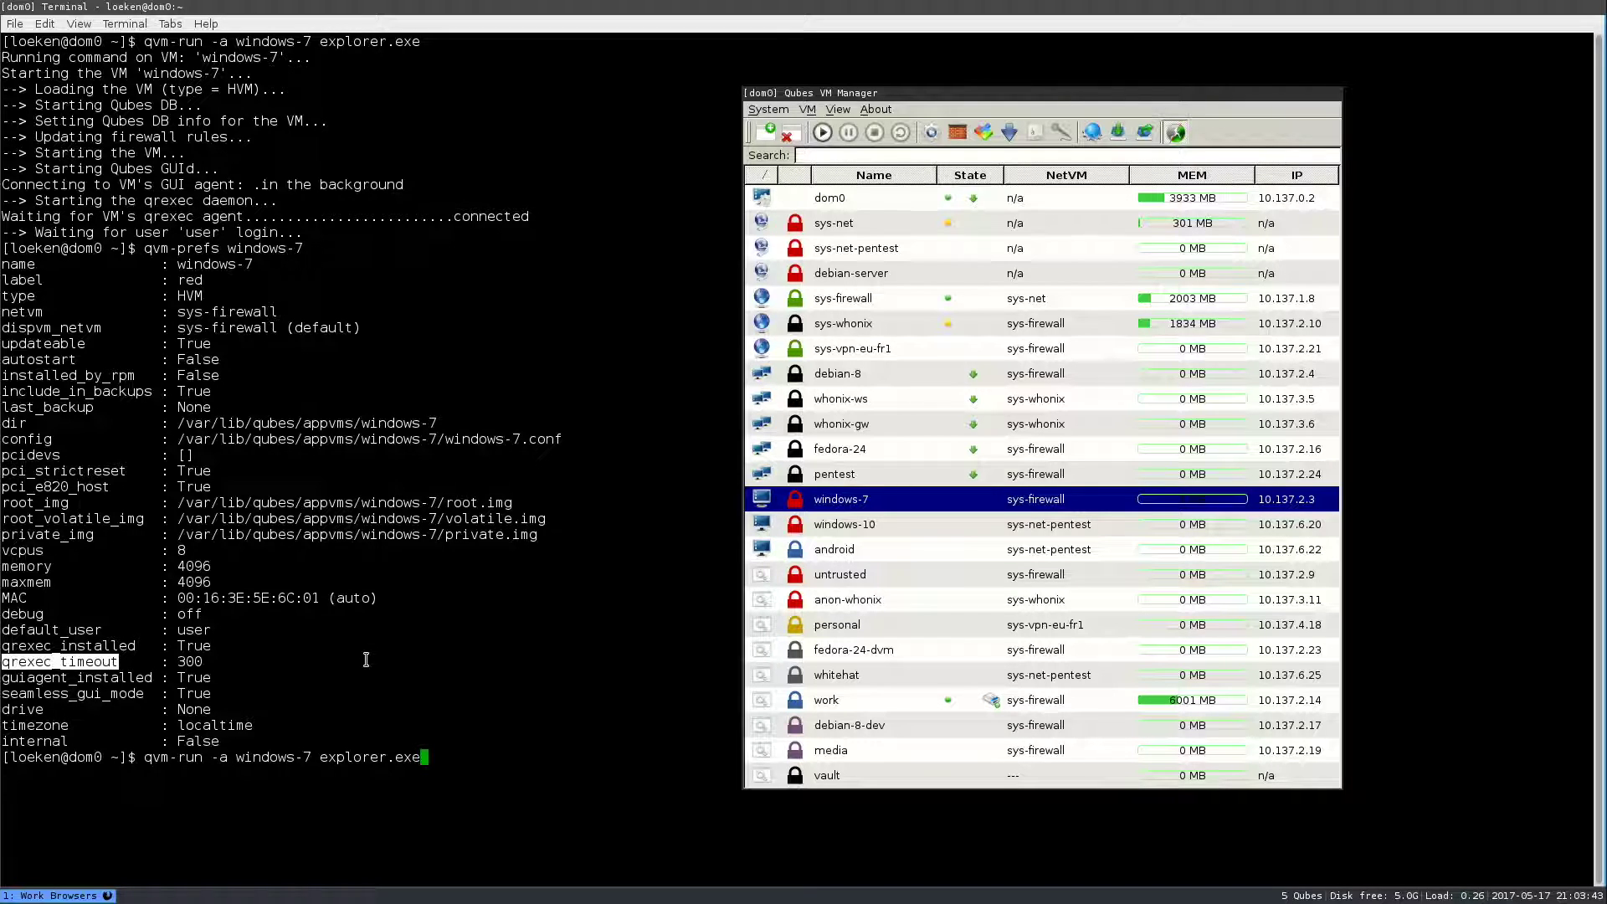
- Rerun qvm-run -a windows-7 explorer.exe, then close the resulting Libraries window
{"action": "key", "text": "Return"}
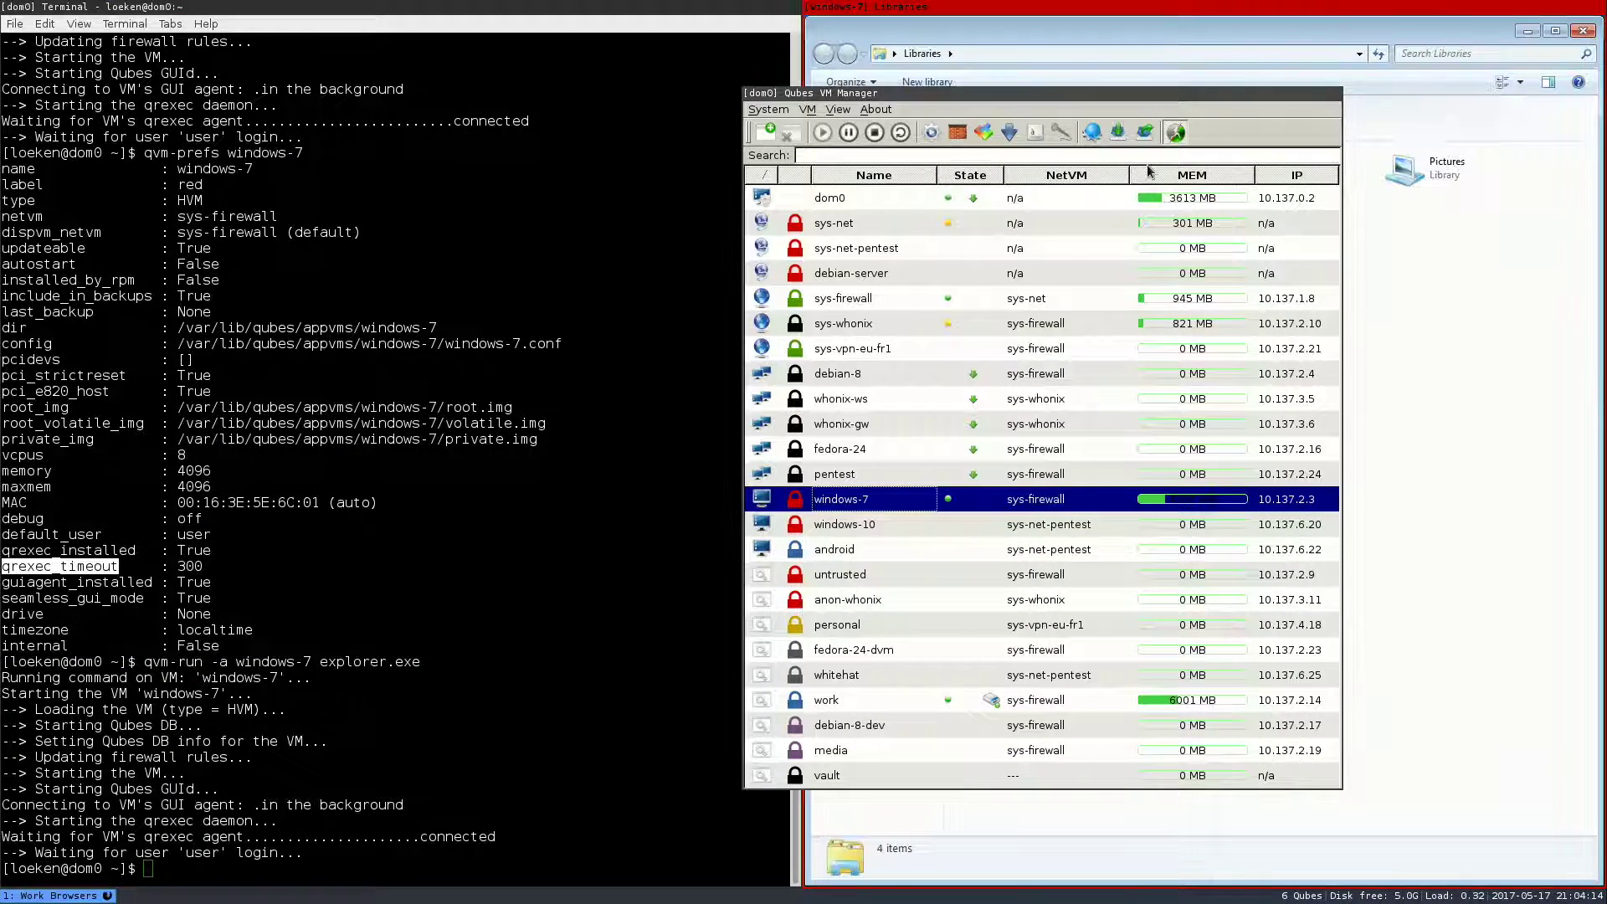
{"action": "left_click_drag", "start_coordinate": [1080, 90], "coordinate": [368, 14]}
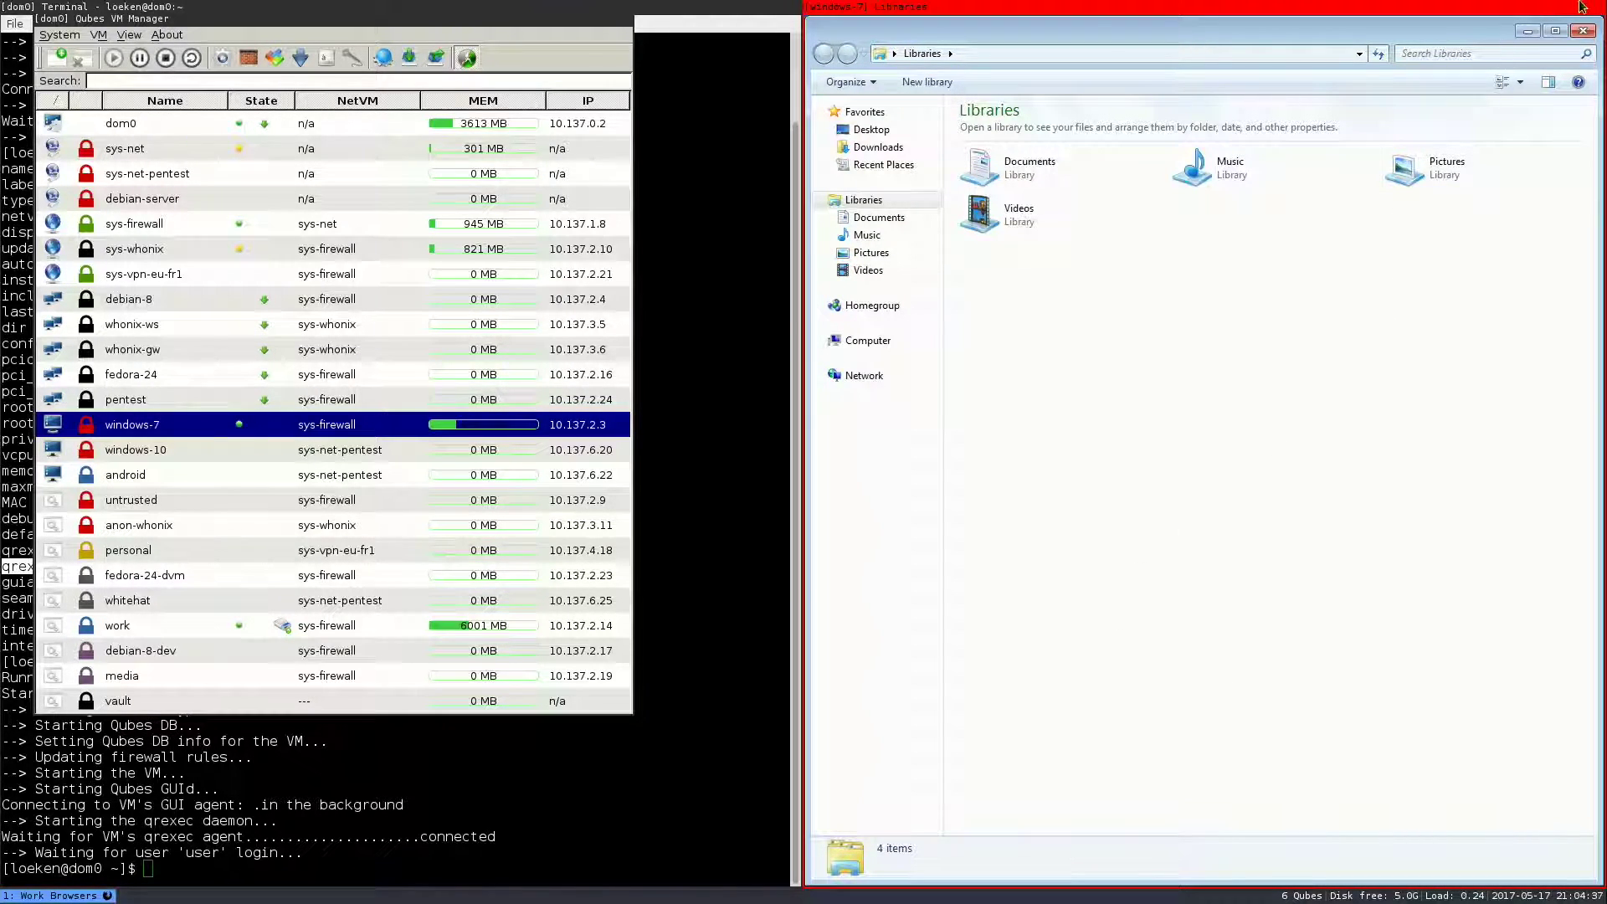
{"action": "left_click", "coordinate": [1584, 32]}
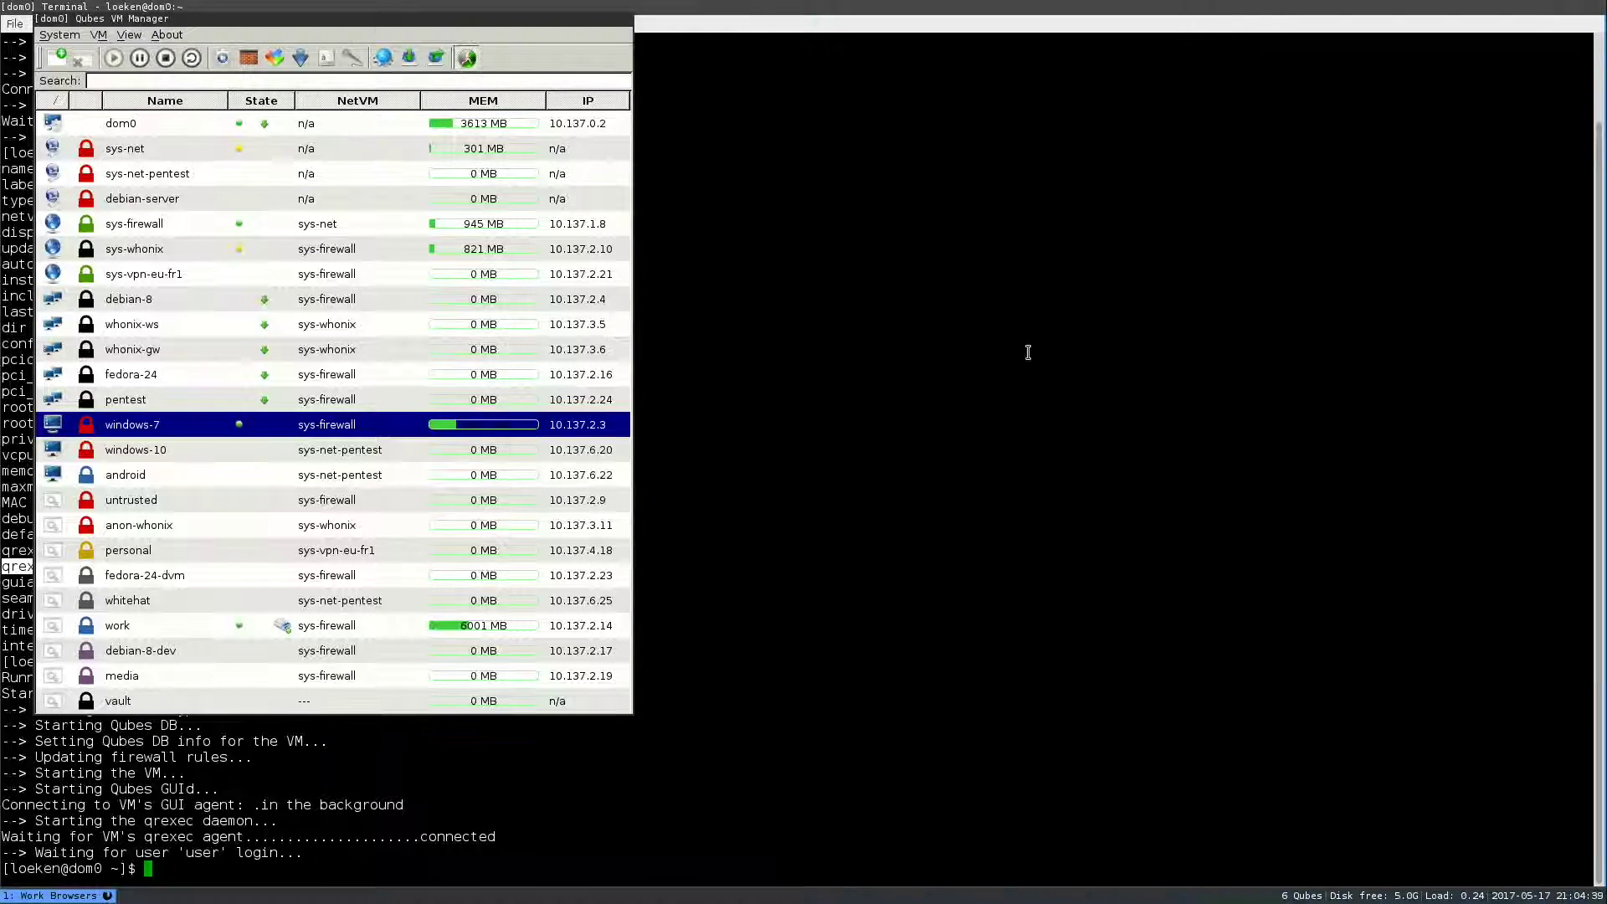